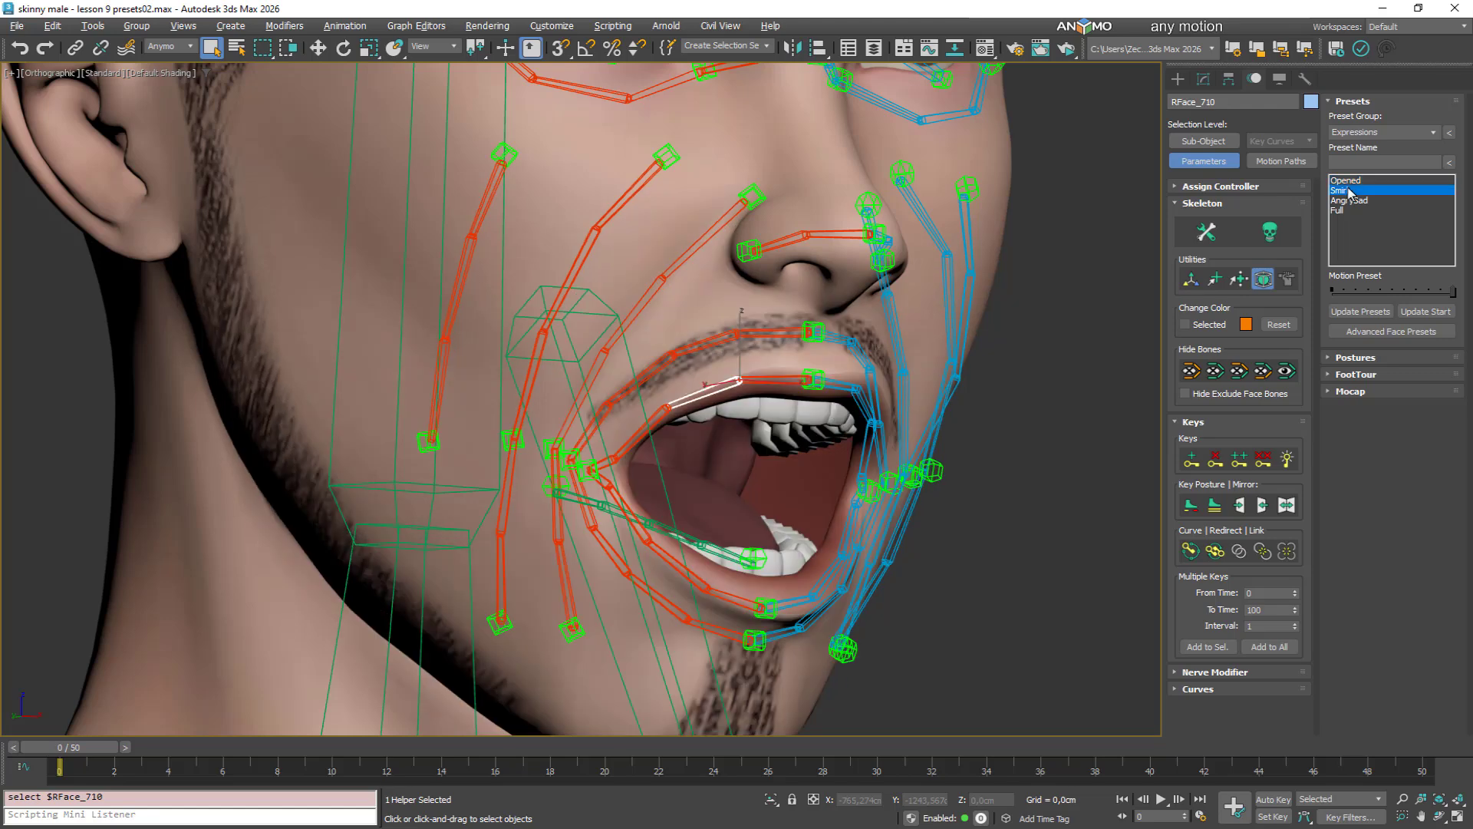
Preview the AngrySad and Full presets of the Expressions group on the face
{"action": "left_click", "coordinate": [1347, 200]}
{"action": "left_click", "coordinate": [1341, 210]}
{"action": "middle_click_drag", "start_coordinate": [877, 330], "coordinate": [874, 371], "text": "alt"}
{"action": "scroll", "coordinate": [874, 371], "scroll_direction": "down", "scroll_amount": 2}
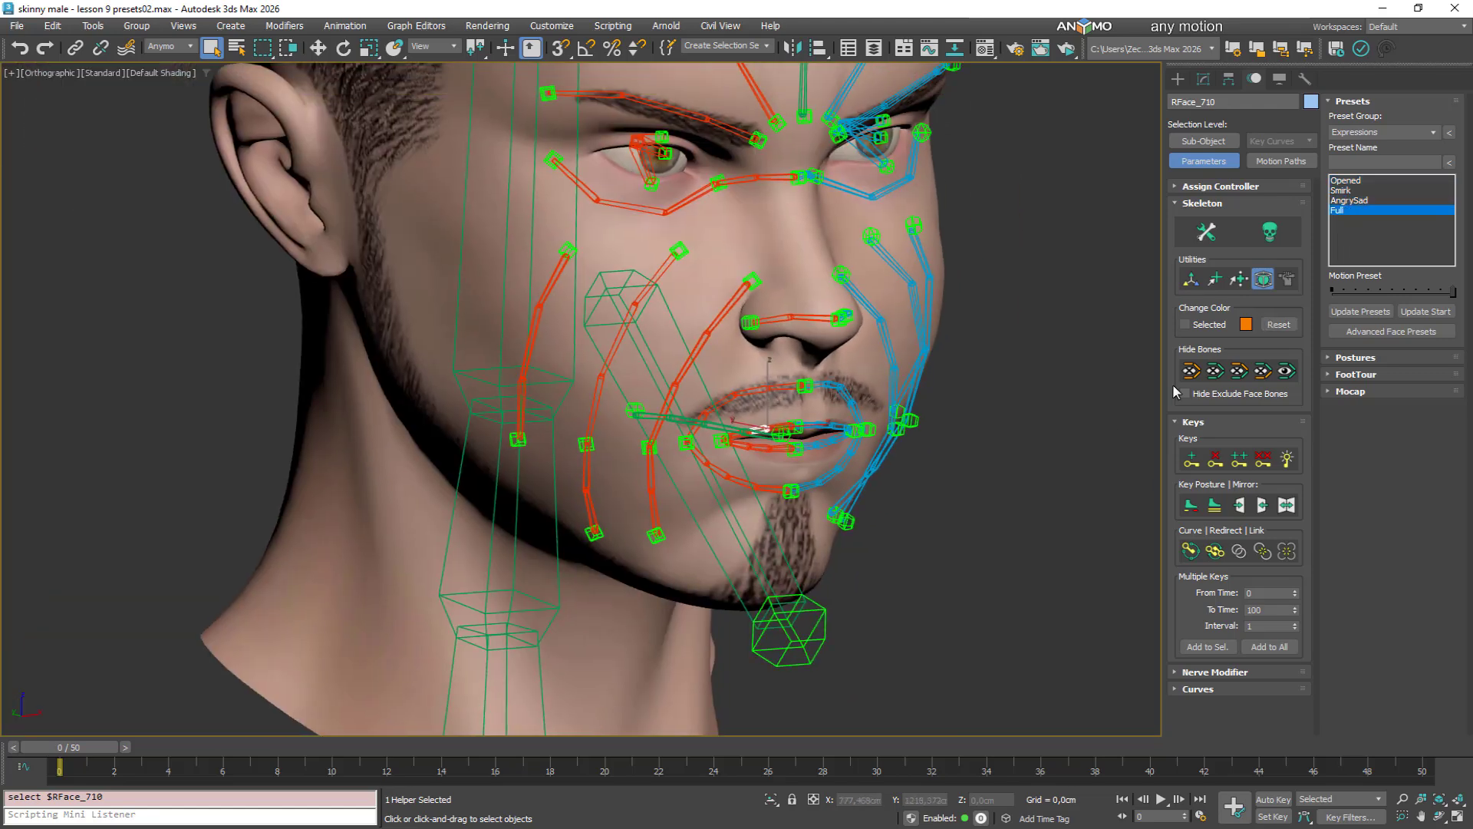
Hide every bone except the jaw tip and apply the Smirk and Opened expression presets
{"action": "left_click", "coordinate": [1191, 371]}
{"action": "middle_click_drag", "start_coordinate": [1055, 421], "coordinate": [1068, 422], "text": "alt"}
{"action": "left_click", "coordinate": [1286, 372]}
{"action": "left_click", "coordinate": [830, 618]}
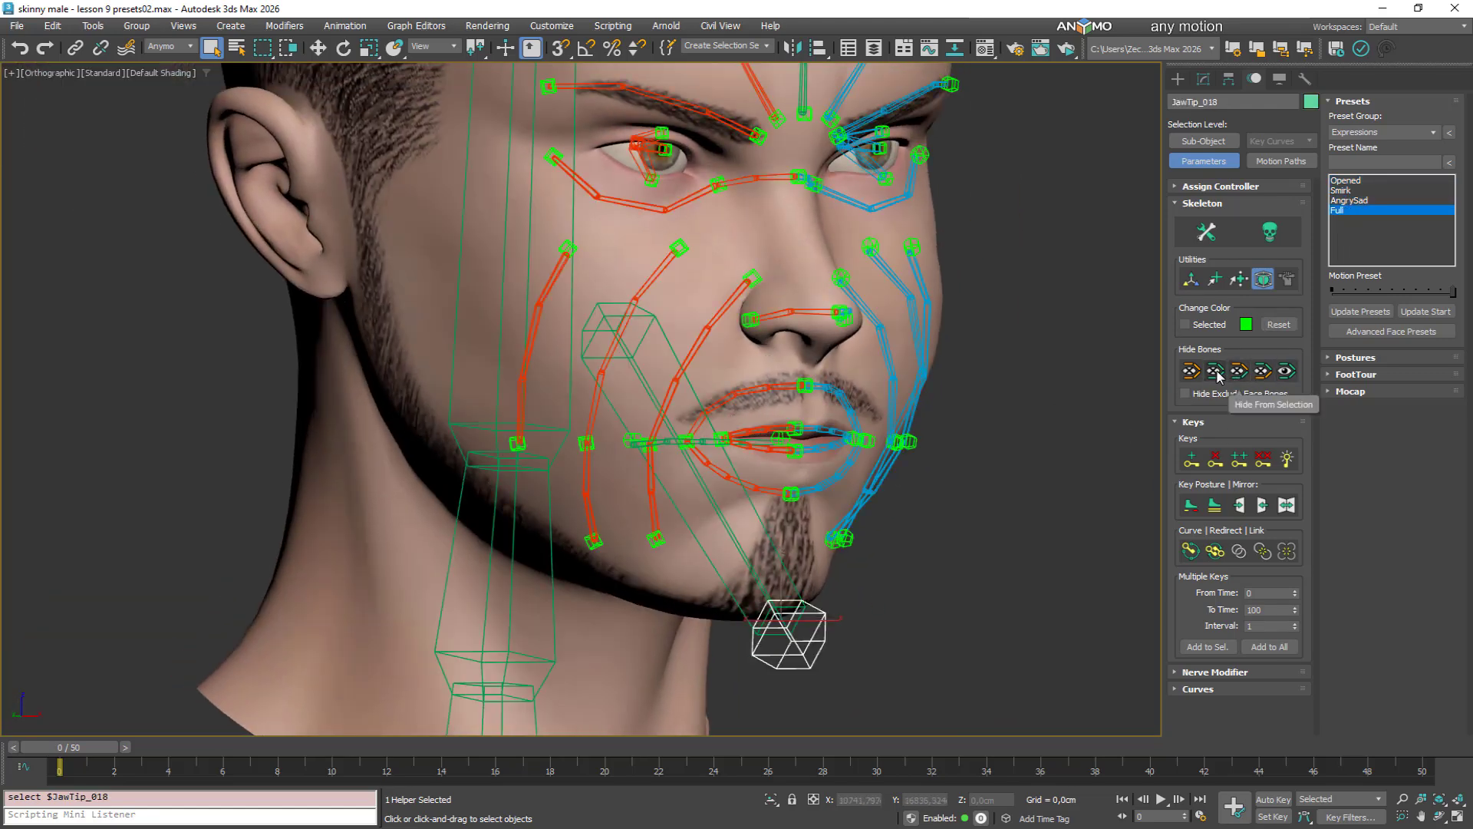
{"action": "left_click", "coordinate": [1216, 373]}
{"action": "left_click", "coordinate": [1349, 191]}
{"action": "left_click", "coordinate": [1346, 182]}
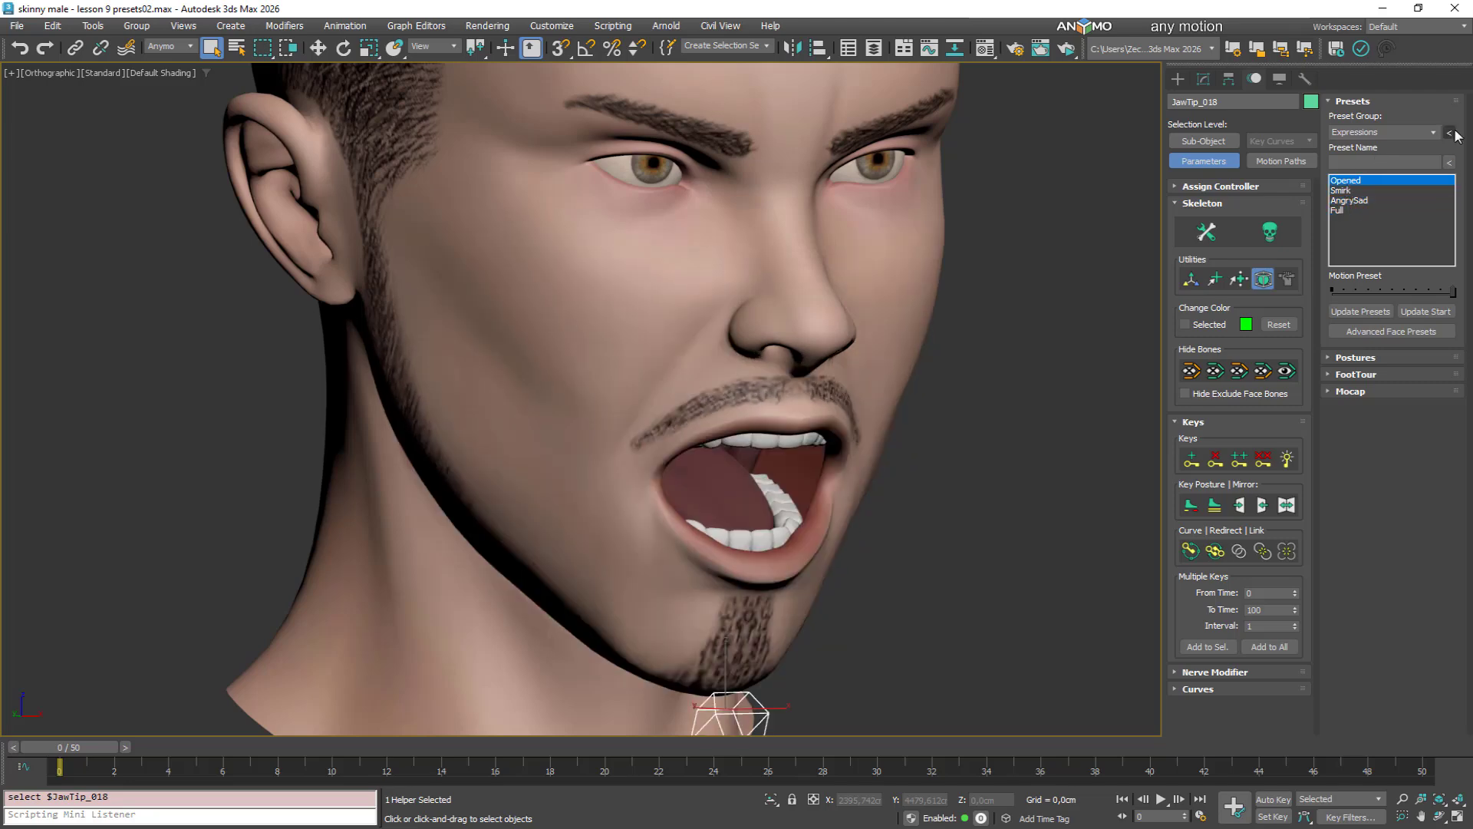
Switch the preset group to Talking and try the B M P and CO KO GO HO presets, finishing on U W
{"action": "left_click", "coordinate": [1436, 132]}
{"action": "left_click", "coordinate": [1352, 158]}
{"action": "left_click", "coordinate": [1379, 232]}
{"action": "left_click", "coordinate": [1379, 249]}
{"action": "left_click", "coordinate": [1395, 220]}
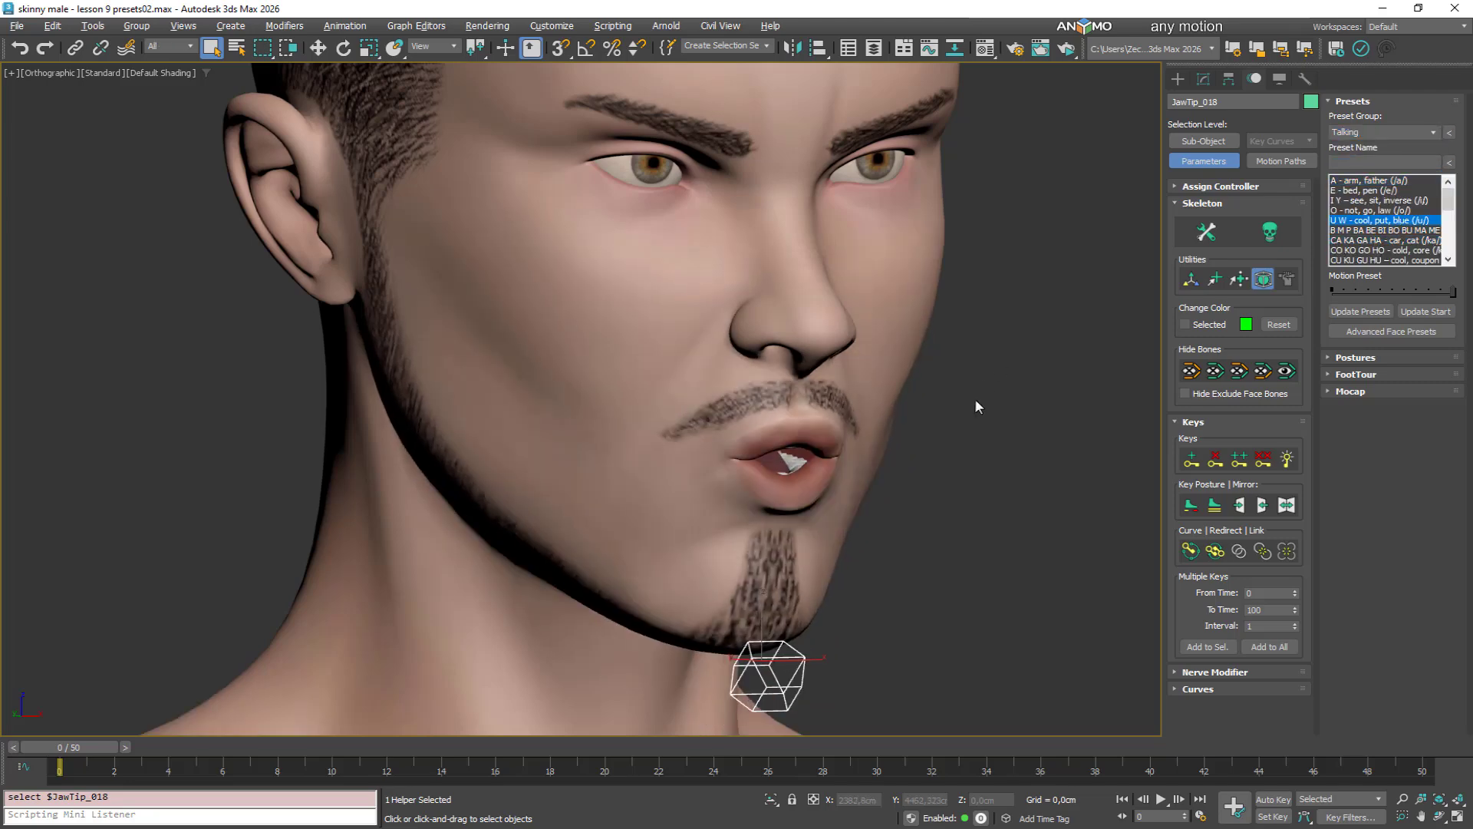
Unhide all bones, limit selection to Anymo objects and select a bone in the right hand
{"action": "middle_click_drag", "start_coordinate": [976, 406], "coordinate": [958, 352]}
{"action": "key", "text": "p"}
{"action": "scroll", "coordinate": [957, 353], "scroll_direction": "down", "scroll_amount": 4}
{"action": "scroll", "coordinate": [537, 453], "scroll_direction": "up", "scroll_amount": 4}
{"action": "middle_click_drag", "start_coordinate": [537, 453], "coordinate": [1030, 391]}
{"action": "left_click", "coordinate": [1287, 372]}
{"action": "left_click", "coordinate": [277, 498]}
{"action": "left_click", "coordinate": [175, 47]}
{"action": "left_click", "coordinate": [173, 201]}
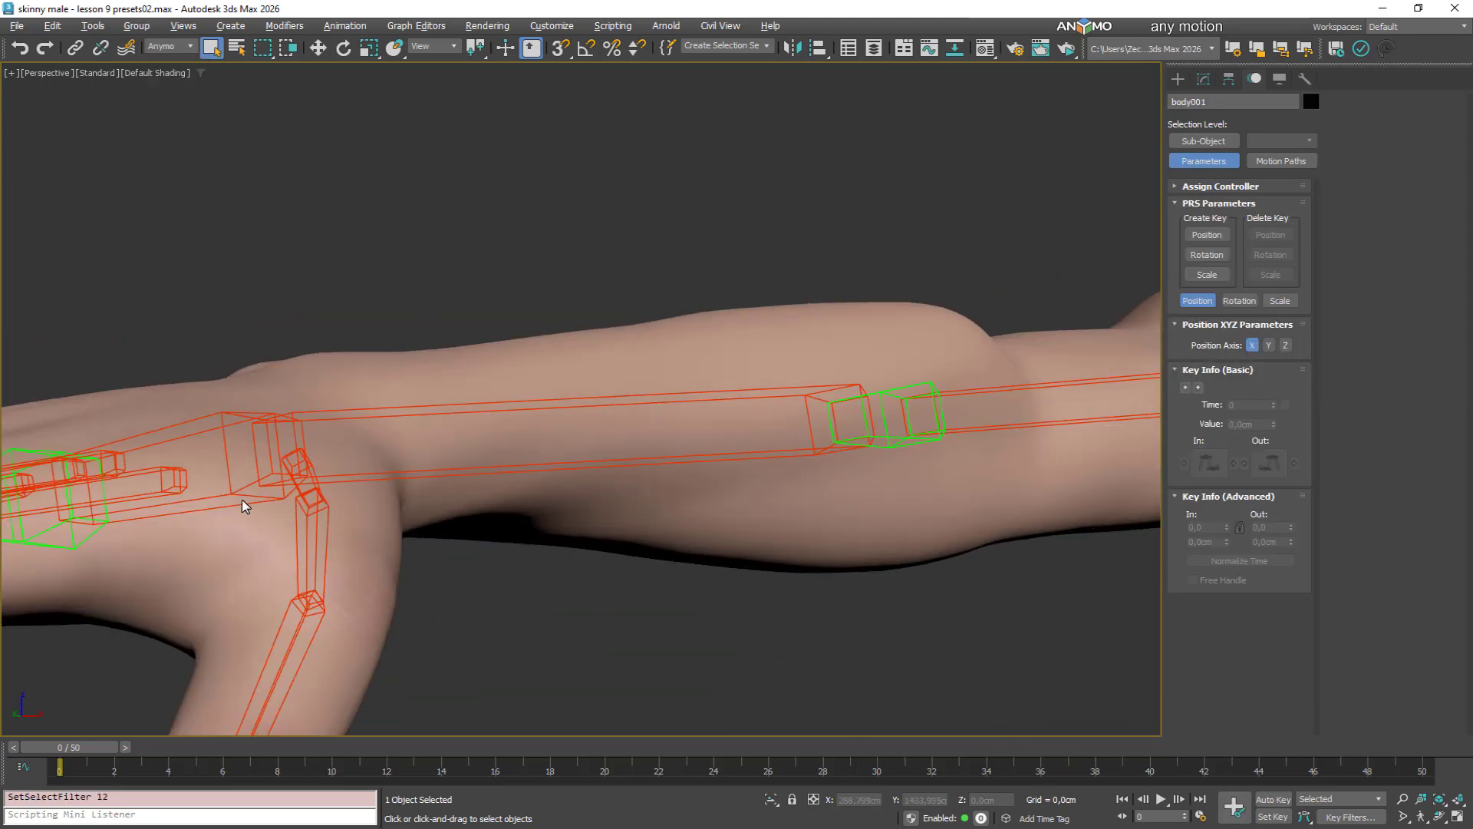
{"action": "left_click", "coordinate": [247, 495]}
Select the right finger bones and blend their presets with Motion Preset, starting with Closed at full strength
{"action": "scroll", "coordinate": [383, 459], "scroll_direction": "down", "scroll_amount": 5}
{"action": "middle_click_drag", "start_coordinate": [412, 450], "coordinate": [453, 479], "text": "alt"}
{"action": "left_click", "coordinate": [455, 476]}
{"action": "left_click", "coordinate": [1449, 296]}
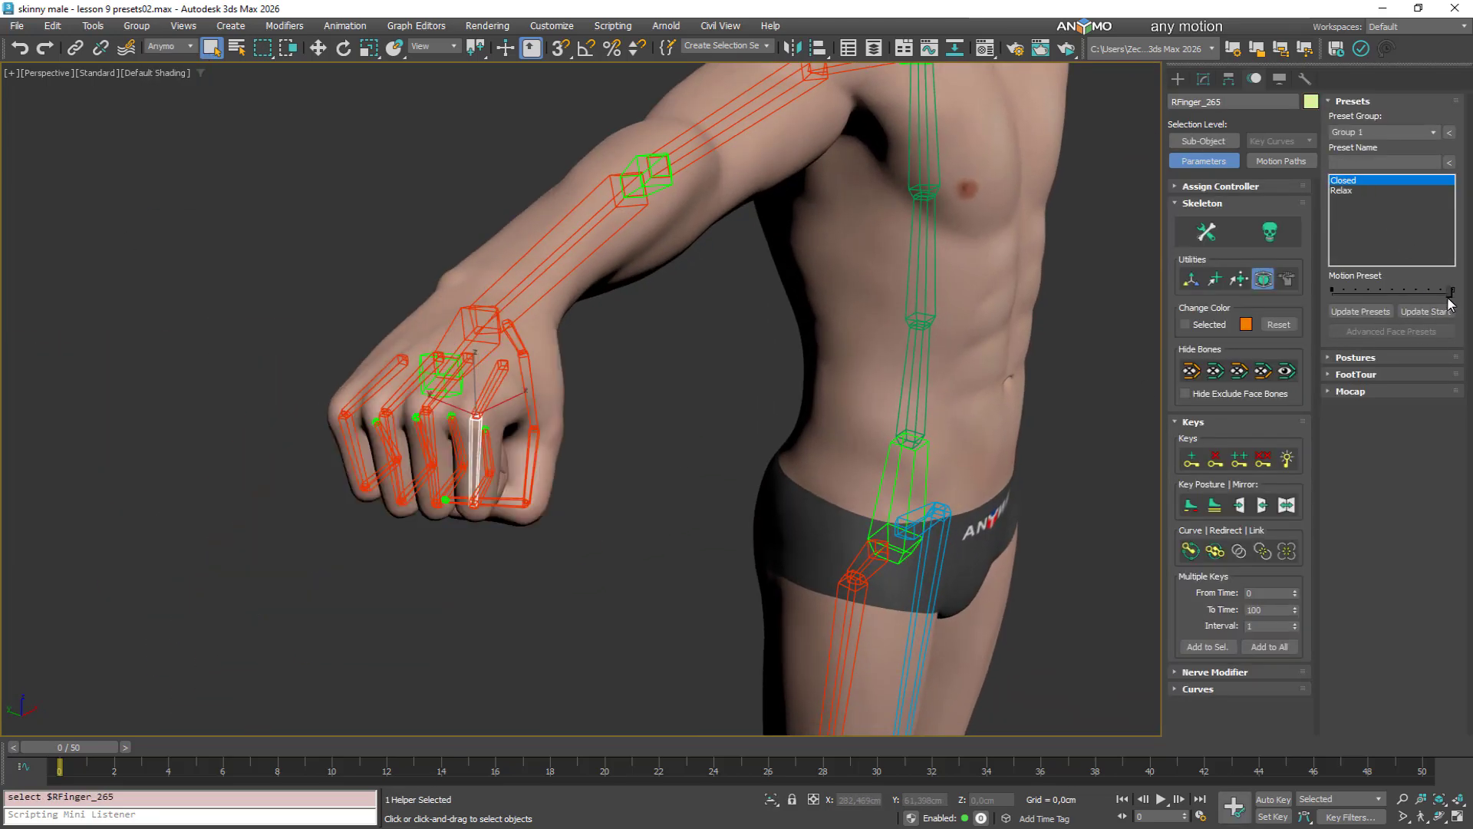
{"action": "mouse_move", "coordinate": [1449, 297]}
{"action": "left_mouse_down"}
{"action": "mouse_move", "coordinate": [1333, 291]}
{"action": "mouse_move", "coordinate": [1451, 293]}
{"action": "left_mouse_up"}
{"action": "scroll", "coordinate": [462, 425], "scroll_direction": "up", "scroll_amount": 6}
{"action": "middle_click_drag", "start_coordinate": [740, 522], "coordinate": [790, 414], "text": "alt"}
{"action": "left_click", "coordinate": [621, 518]}
{"action": "middle_click_drag", "start_coordinate": [798, 499], "coordinate": [714, 491], "text": "alt"}
{"action": "mouse_move", "coordinate": [1452, 292]}
{"action": "left_mouse_down"}
{"action": "mouse_move", "coordinate": [1333, 292]}
{"action": "mouse_move", "coordinate": [1453, 291]}
{"action": "left_mouse_up"}
Select the right upper arm and test its Relax preset by varying Motion Preset, finishing at zero strength
{"action": "scroll", "coordinate": [353, 323], "scroll_direction": "down", "scroll_amount": 4}
{"action": "middle_click_drag", "start_coordinate": [1066, 330], "coordinate": [974, 335]}
{"action": "left_click", "coordinate": [878, 280]}
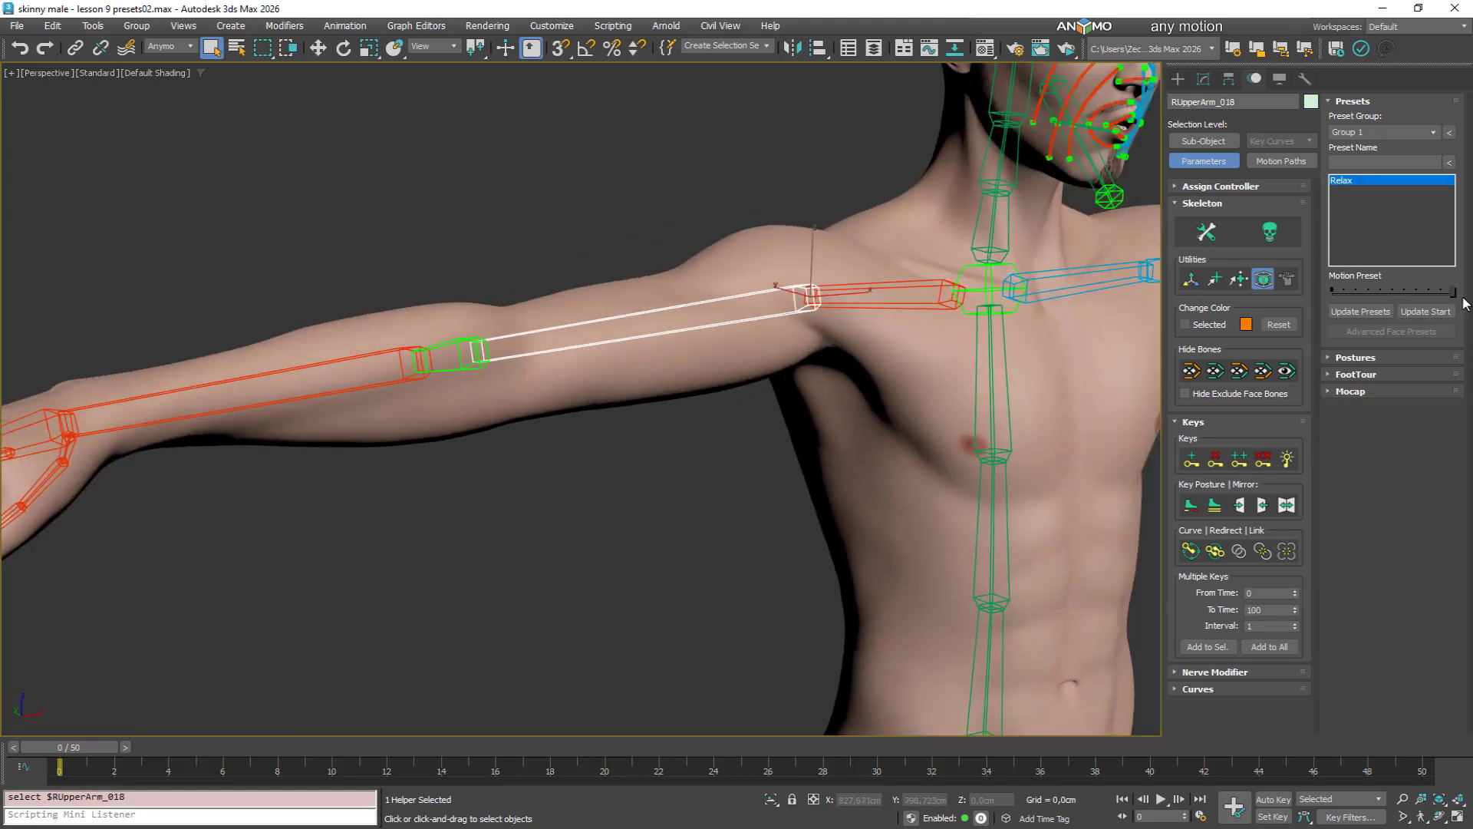
{"action": "left_click_drag", "start_coordinate": [1452, 292], "coordinate": [1430, 292]}
{"action": "left_click_drag", "start_coordinate": [1431, 292], "coordinate": [1452, 292]}
{"action": "middle_click_drag", "start_coordinate": [821, 679], "coordinate": [614, 407]}
{"action": "scroll", "coordinate": [631, 417], "scroll_direction": "down", "scroll_amount": 4}
{"action": "scroll", "coordinate": [568, 268], "scroll_direction": "up", "scroll_amount": 4}
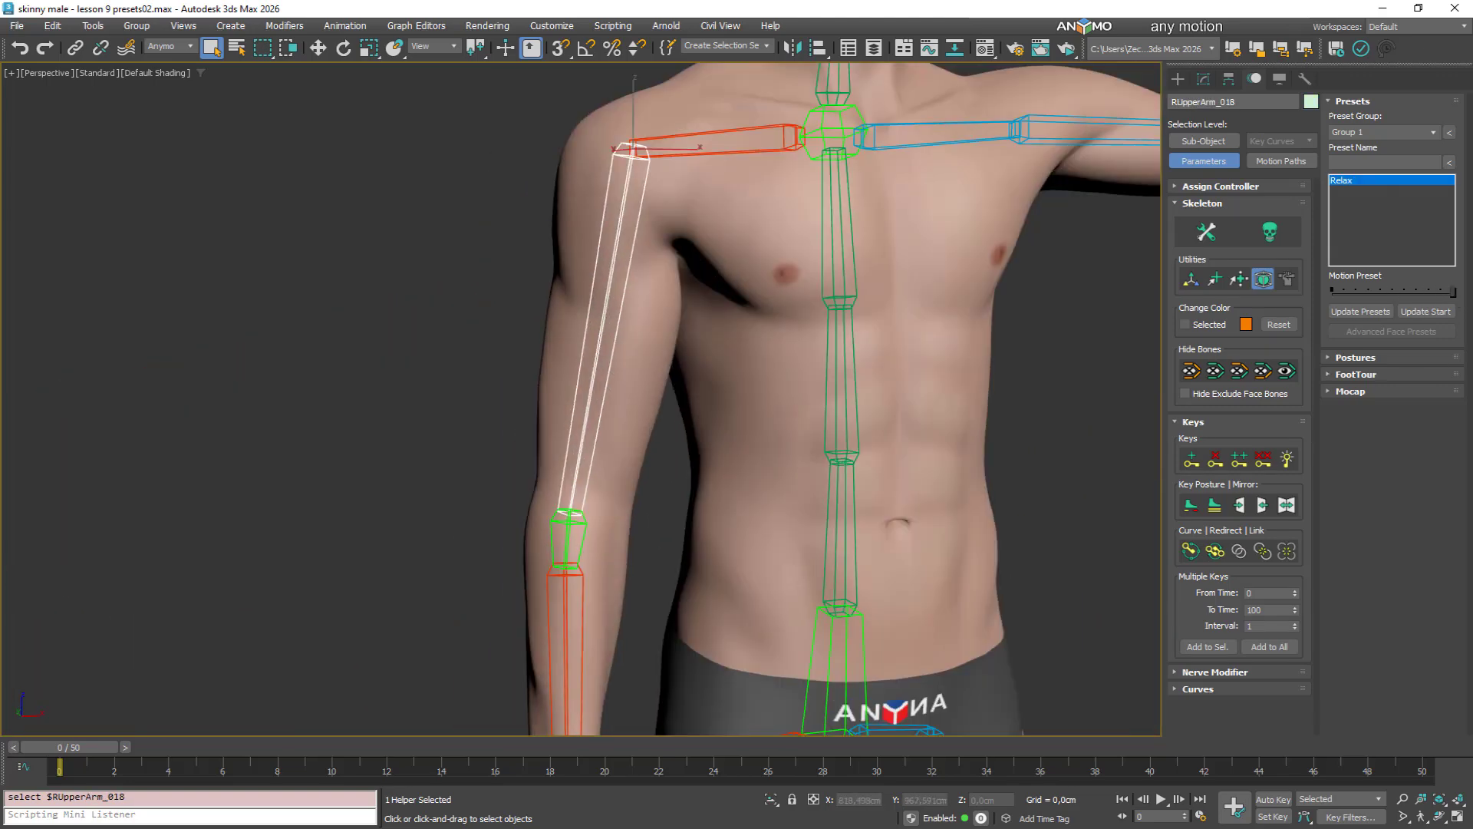
{"action": "left_click_drag", "start_coordinate": [1452, 291], "coordinate": [1333, 292]}
Examine the presets available for a right thumb bone and for a face bone beside the mouth
{"action": "middle_click_drag", "start_coordinate": [430, 307], "coordinate": [742, 506]}
{"action": "middle_click_drag", "start_coordinate": [177, 521], "coordinate": [267, 560], "text": "alt"}
{"action": "left_click", "coordinate": [149, 554]}
{"action": "middle_click_drag", "start_coordinate": [161, 555], "coordinate": [206, 581], "text": "alt"}
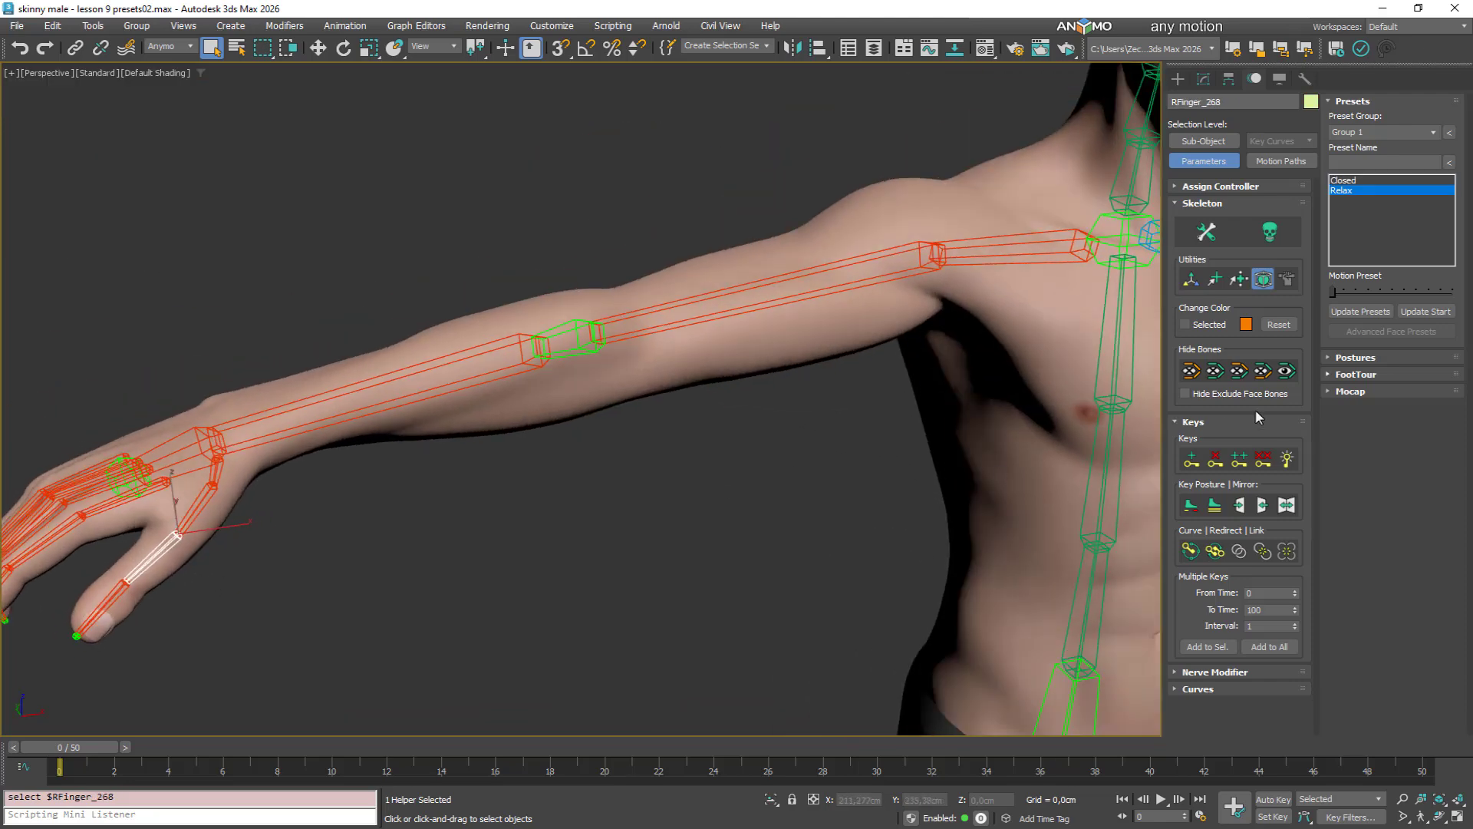
{"action": "middle_click_drag", "start_coordinate": [679, 429], "coordinate": [330, 529]}
{"action": "scroll", "coordinate": [586, 196], "scroll_direction": "down", "scroll_amount": 3}
{"action": "middle_click_drag", "start_coordinate": [585, 197], "coordinate": [506, 506]}
{"action": "scroll", "coordinate": [588, 450], "scroll_direction": "up", "scroll_amount": 6}
{"action": "left_click", "coordinate": [659, 440]}
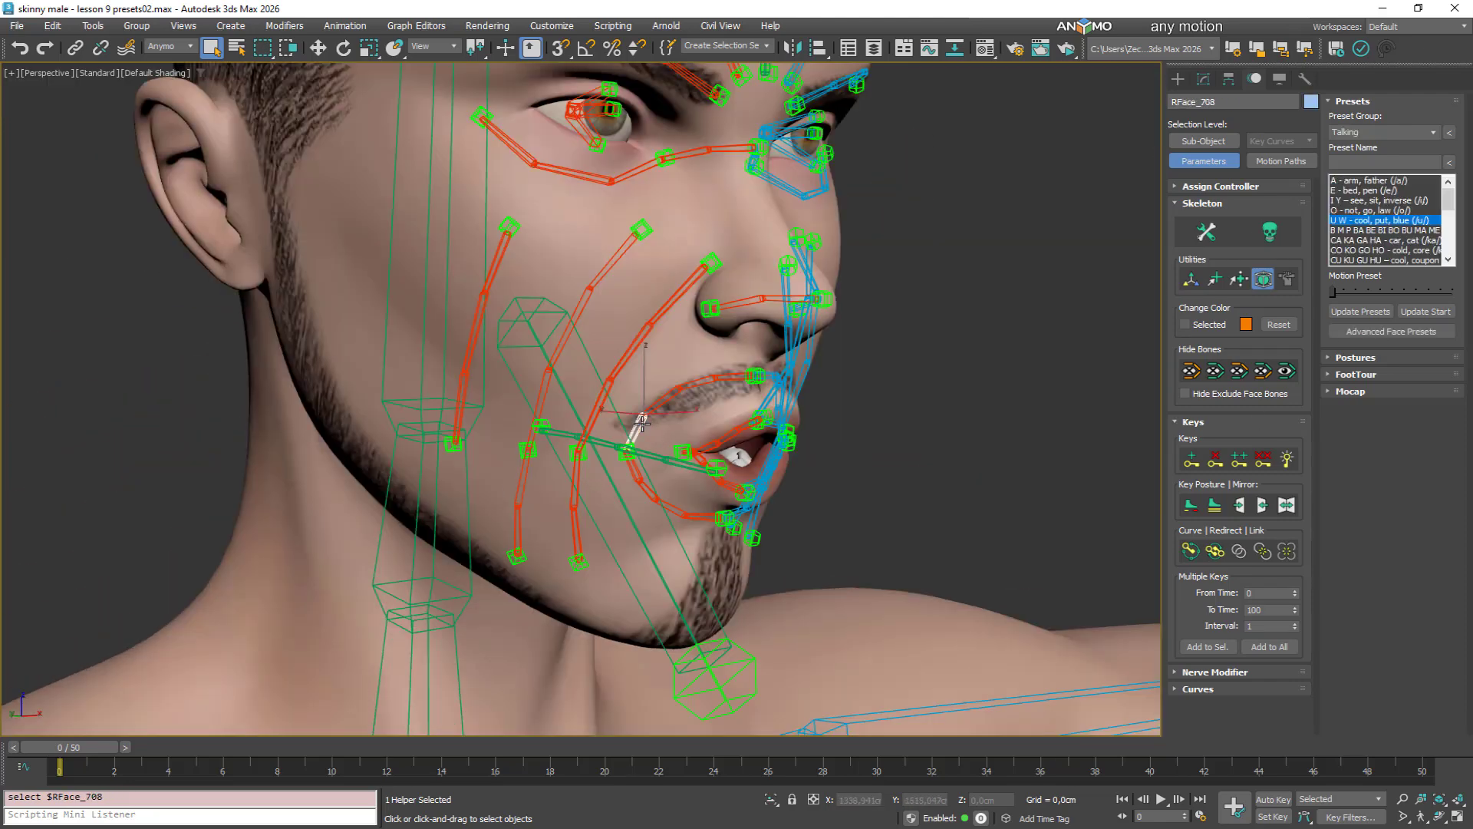
{"action": "middle_click_drag", "start_coordinate": [660, 440], "coordinate": [721, 485]}
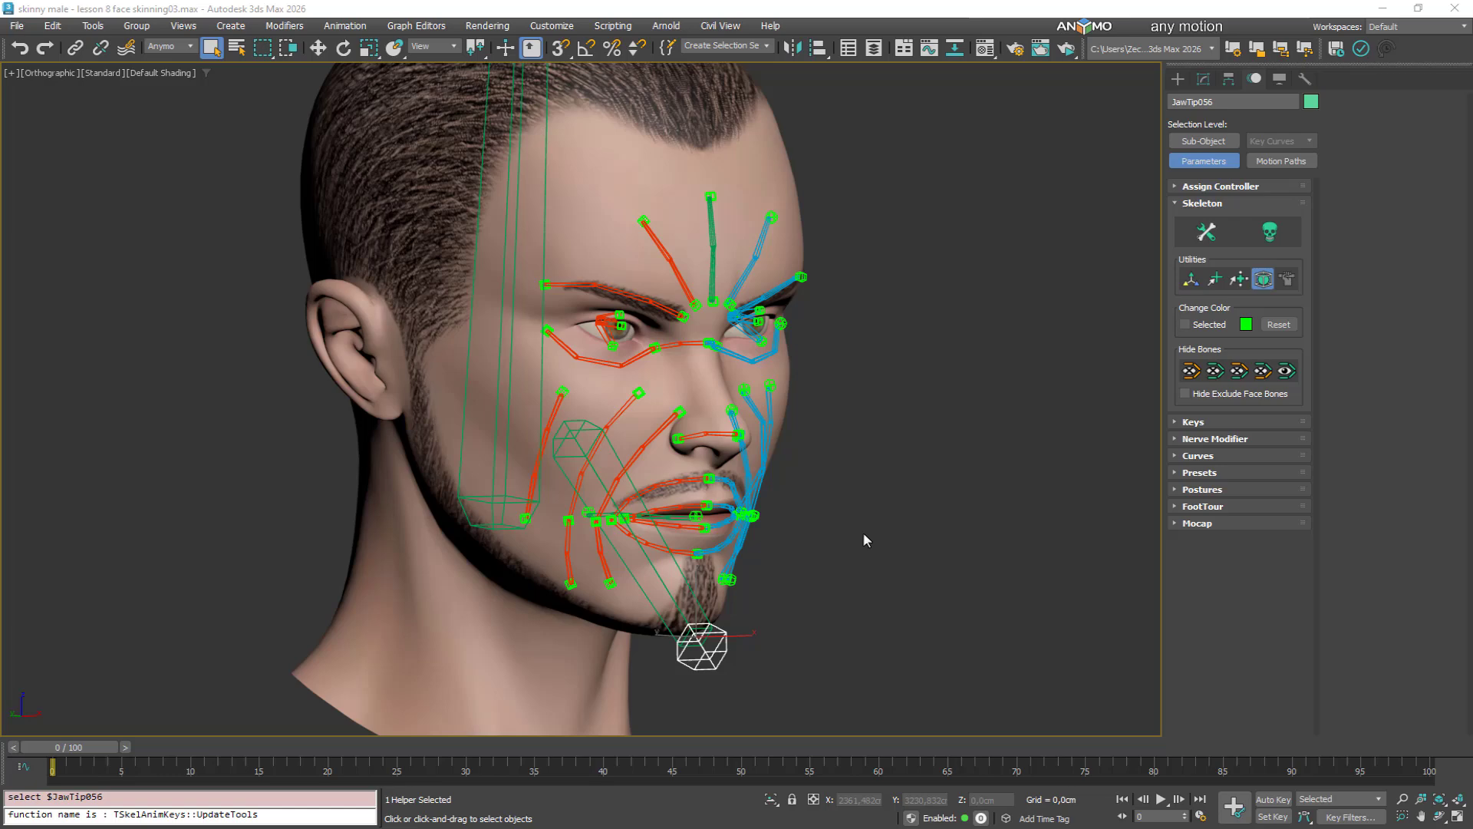
Turn on face setup mode, expand its settings and check the available Face Layer options
{"action": "mouse_move", "coordinate": [862, 532]}
{"action": "middle_mouse_down", "text": "alt"}
{"action": "mouse_move", "coordinate": [805, 486]}
{"action": "mouse_move", "coordinate": [862, 494]}
{"action": "mouse_move", "coordinate": [837, 508]}
{"action": "mouse_move", "coordinate": [857, 505]}
{"action": "middle_mouse_up", "text": "alt"}
{"action": "left_click", "coordinate": [1288, 239]}
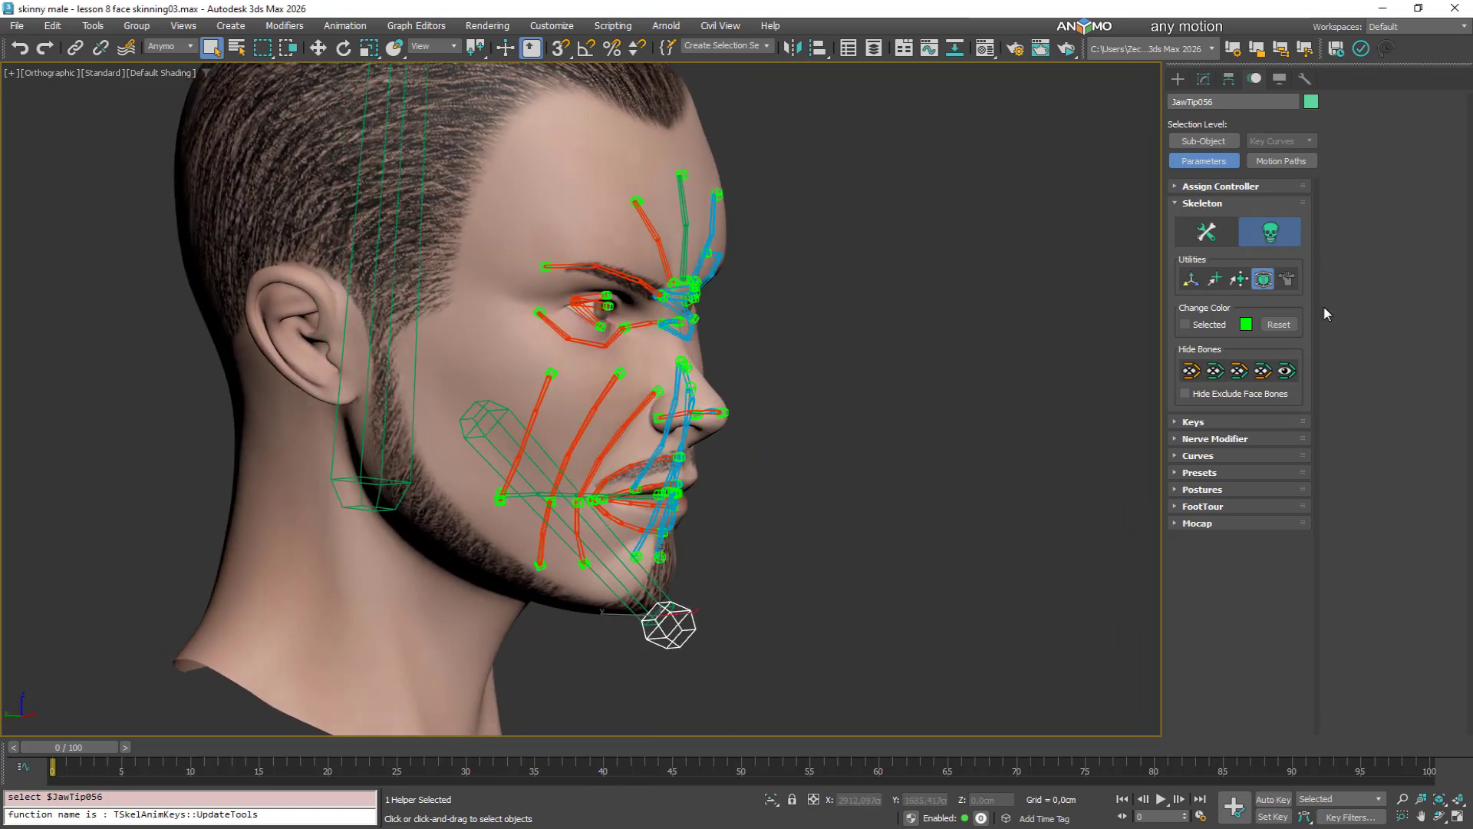
{"action": "left_click", "coordinate": [1243, 422]}
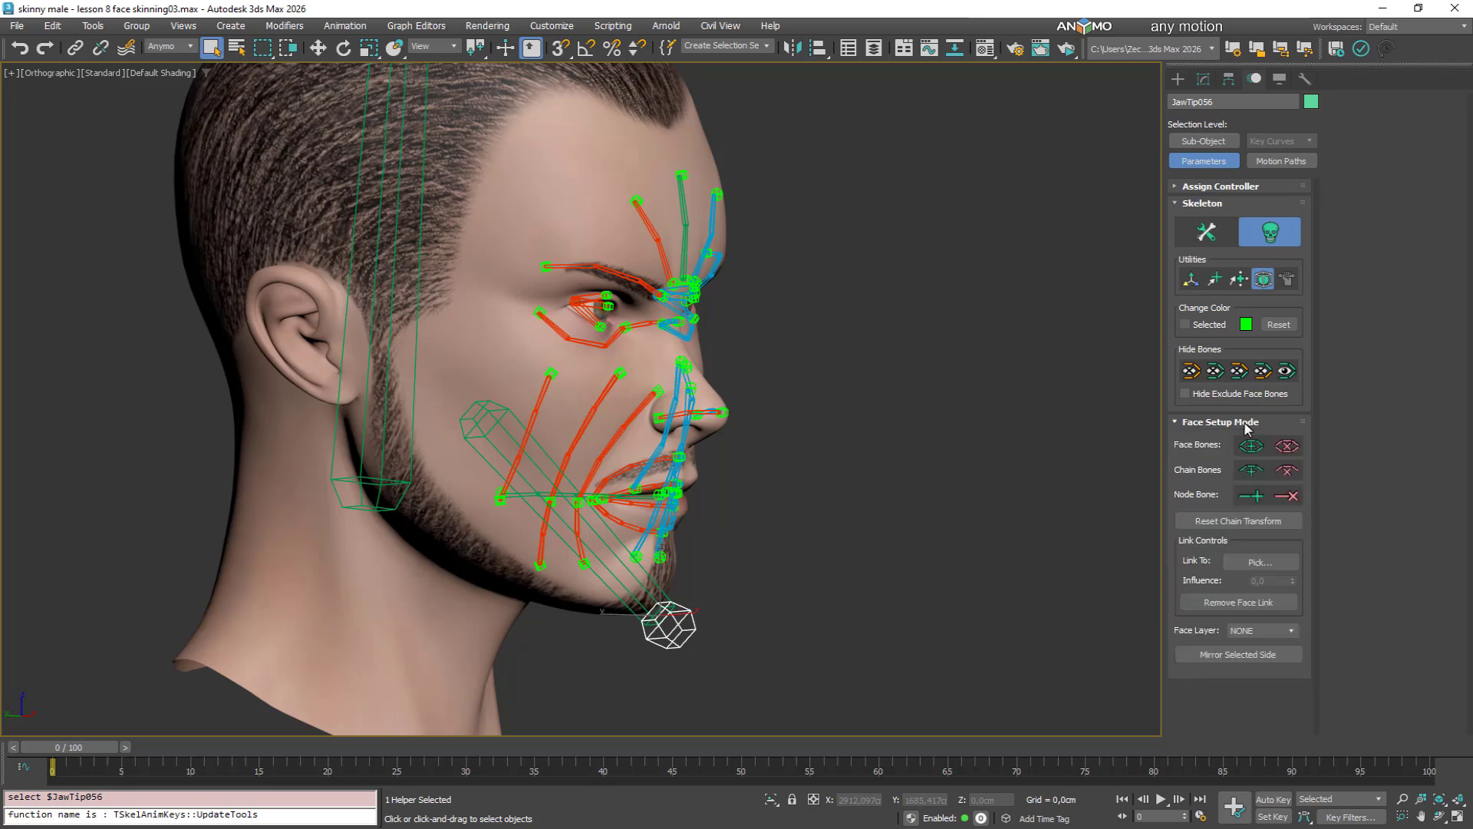
{"action": "left_click", "coordinate": [1284, 629]}
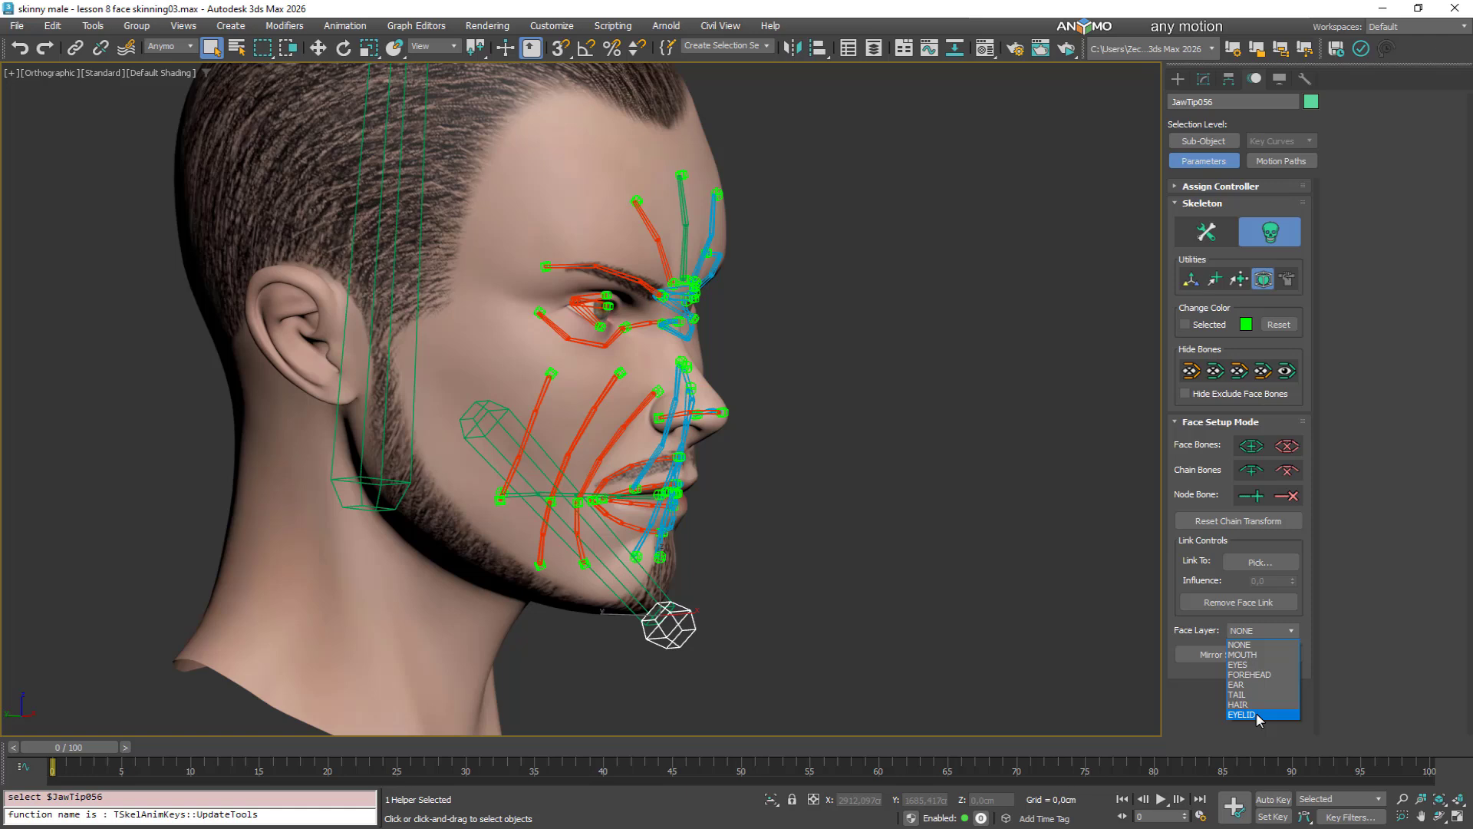
{"action": "left_click", "coordinate": [857, 533]}
Select all mouth, cheek, nose and jaw bones and assign them to the MOUTH face layer
{"action": "middle_click_drag", "start_coordinate": [790, 527], "coordinate": [837, 522], "text": "alt"}
{"action": "left_click_drag", "start_coordinate": [800, 635], "coordinate": [635, 501]}
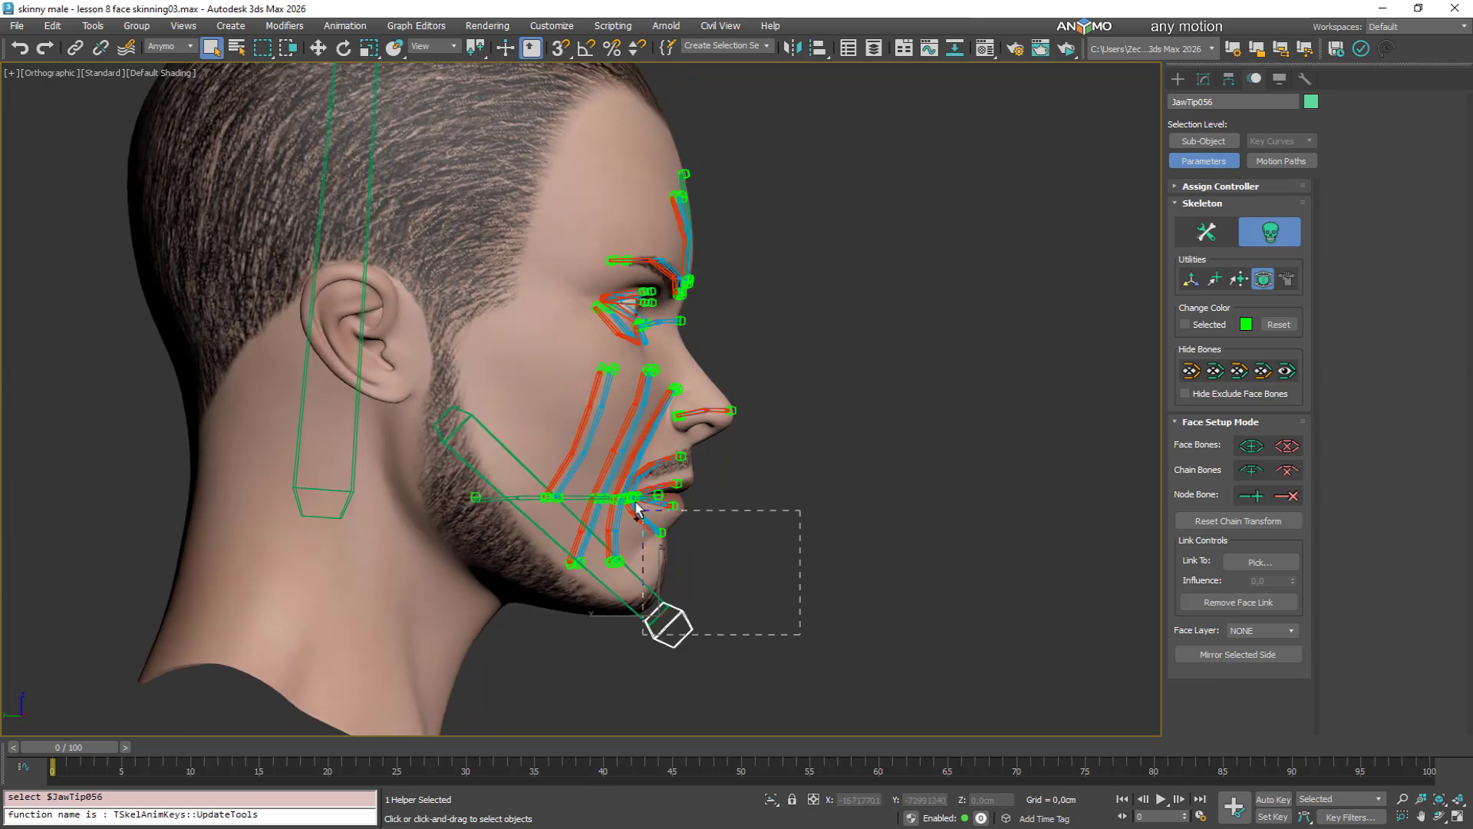
{"action": "left_click_drag", "start_coordinate": [441, 370], "coordinate": [441, 370]}
{"action": "middle_click_drag", "start_coordinate": [862, 522], "coordinate": [813, 522], "text": "alt"}
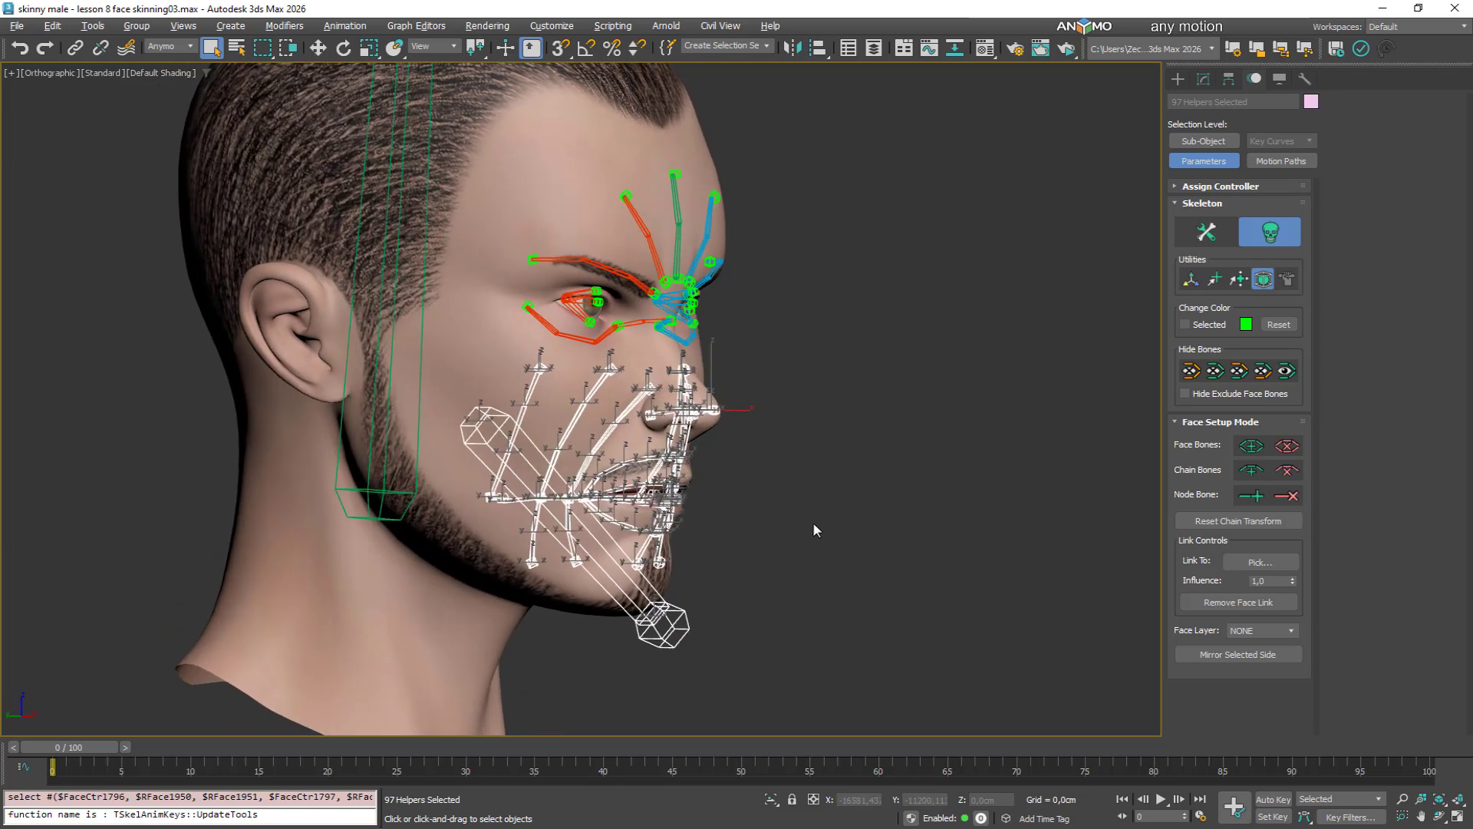
{"action": "left_click", "coordinate": [1289, 631]}
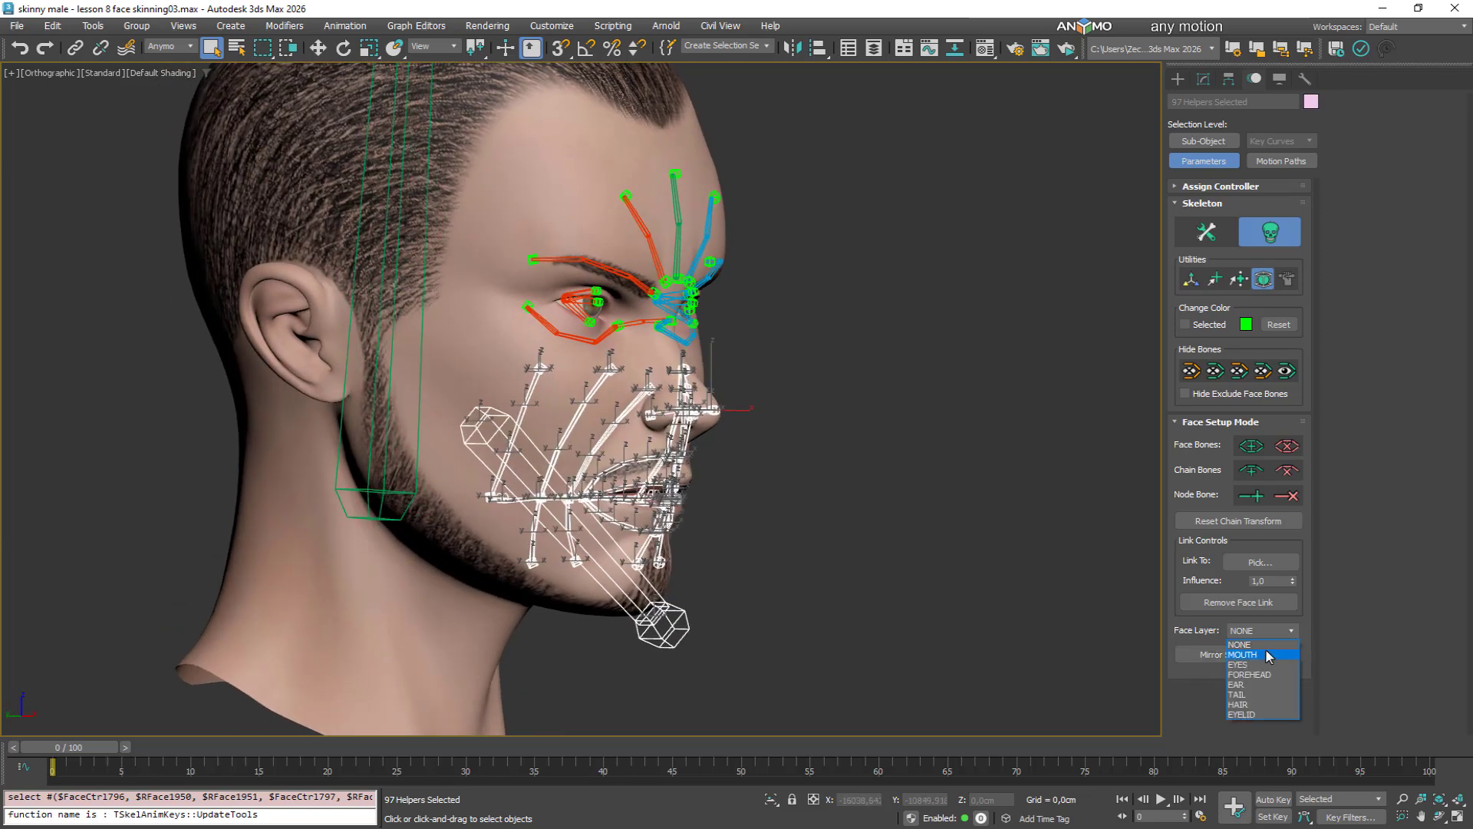
{"action": "left_click", "coordinate": [1267, 654]}
Select all forehead and eyebrow bones on both sides of the face
{"action": "middle_click_drag", "start_coordinate": [875, 507], "coordinate": [844, 404], "text": "alt"}
{"action": "scroll", "coordinate": [705, 282], "scroll_direction": "up", "scroll_amount": 3}
{"action": "middle_click_drag", "start_coordinate": [704, 278], "coordinate": [692, 281], "text": "alt"}
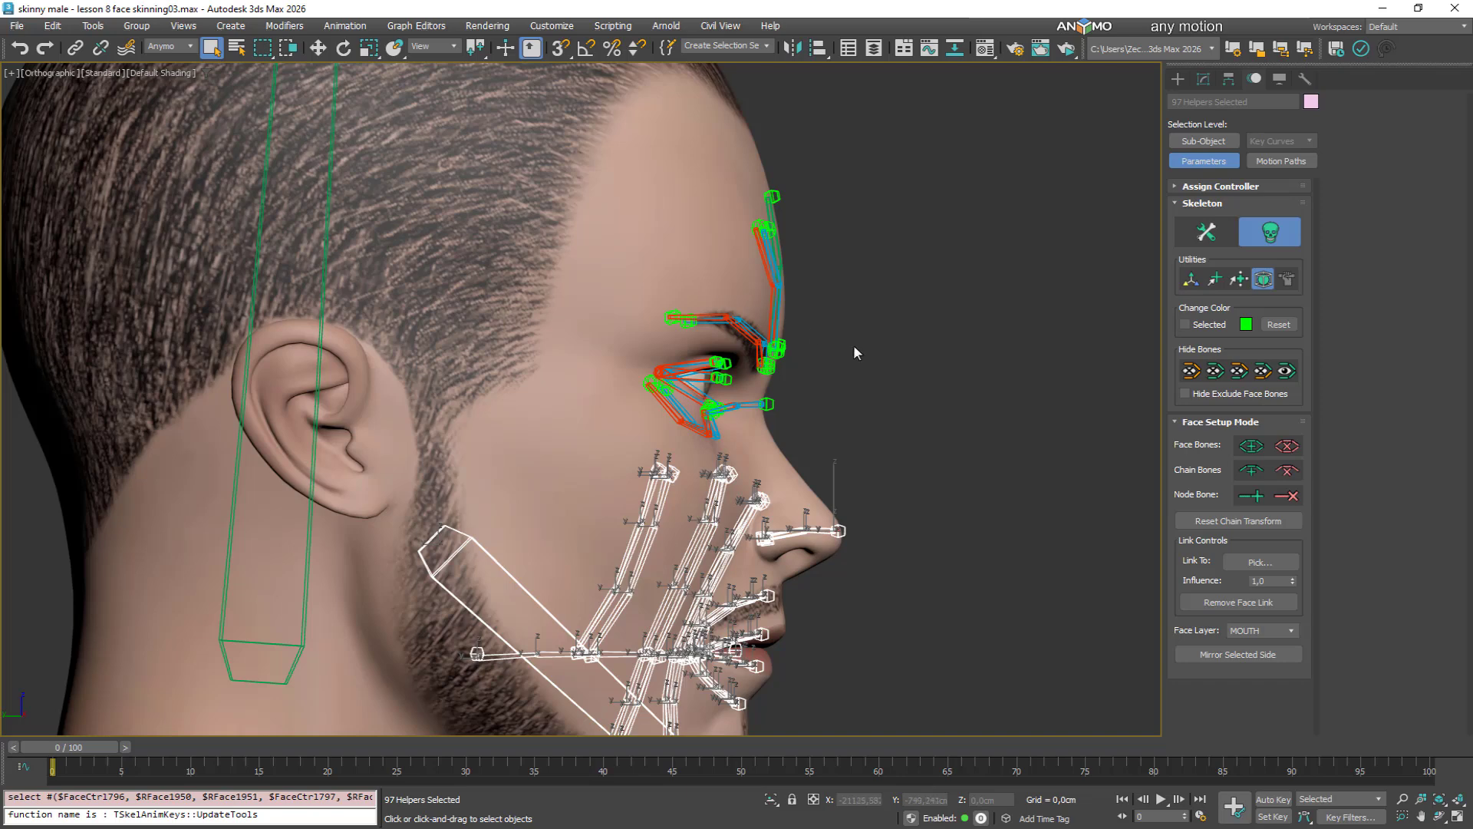
{"action": "left_click_drag", "start_coordinate": [752, 293], "coordinate": [753, 294]}
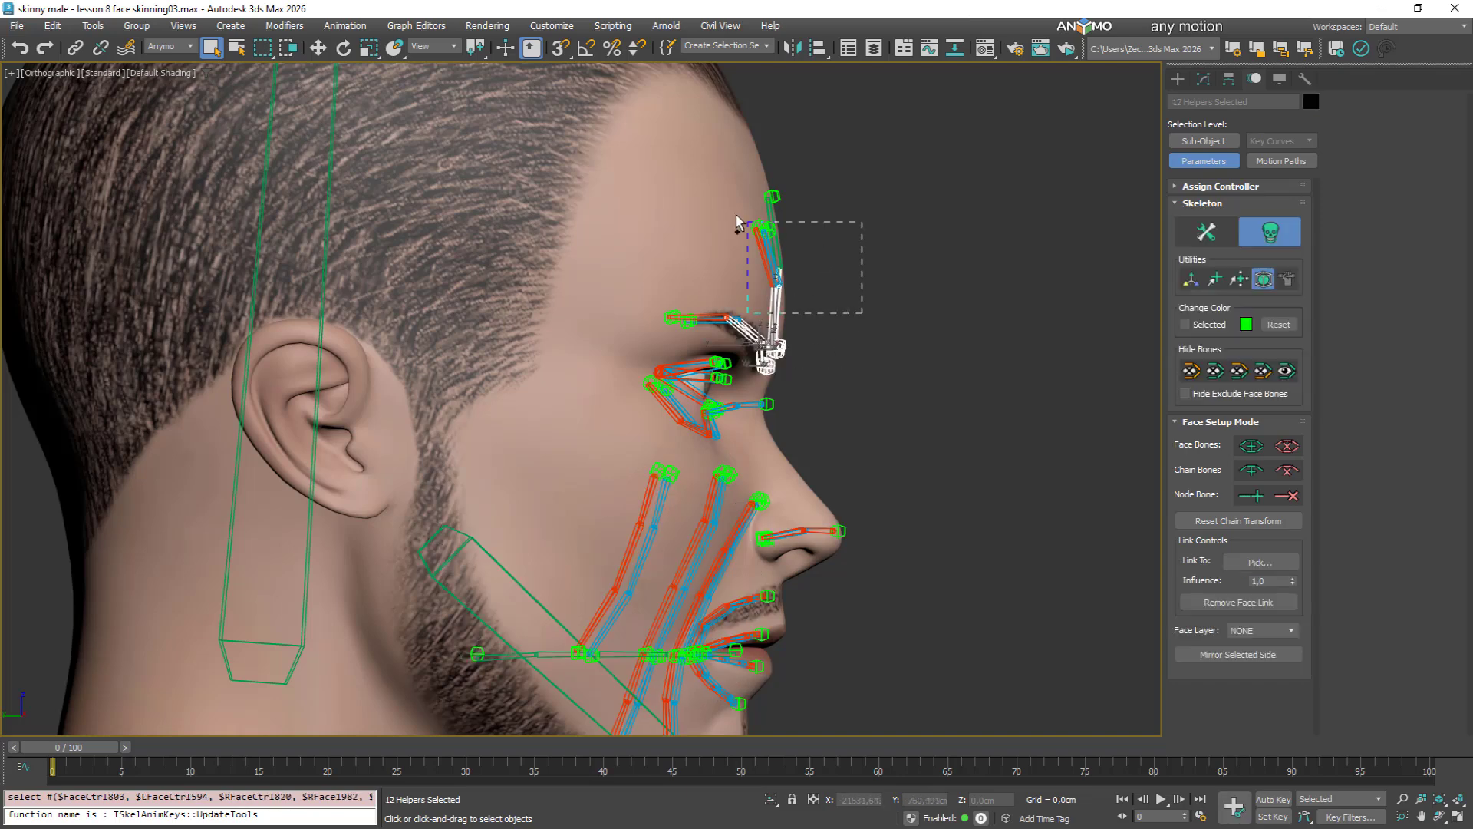
{"action": "left_click_drag", "start_coordinate": [633, 164], "coordinate": [634, 166], "text": "ctrl"}
{"action": "left_click_drag", "start_coordinate": [750, 338], "coordinate": [752, 340], "text": "ctrl"}
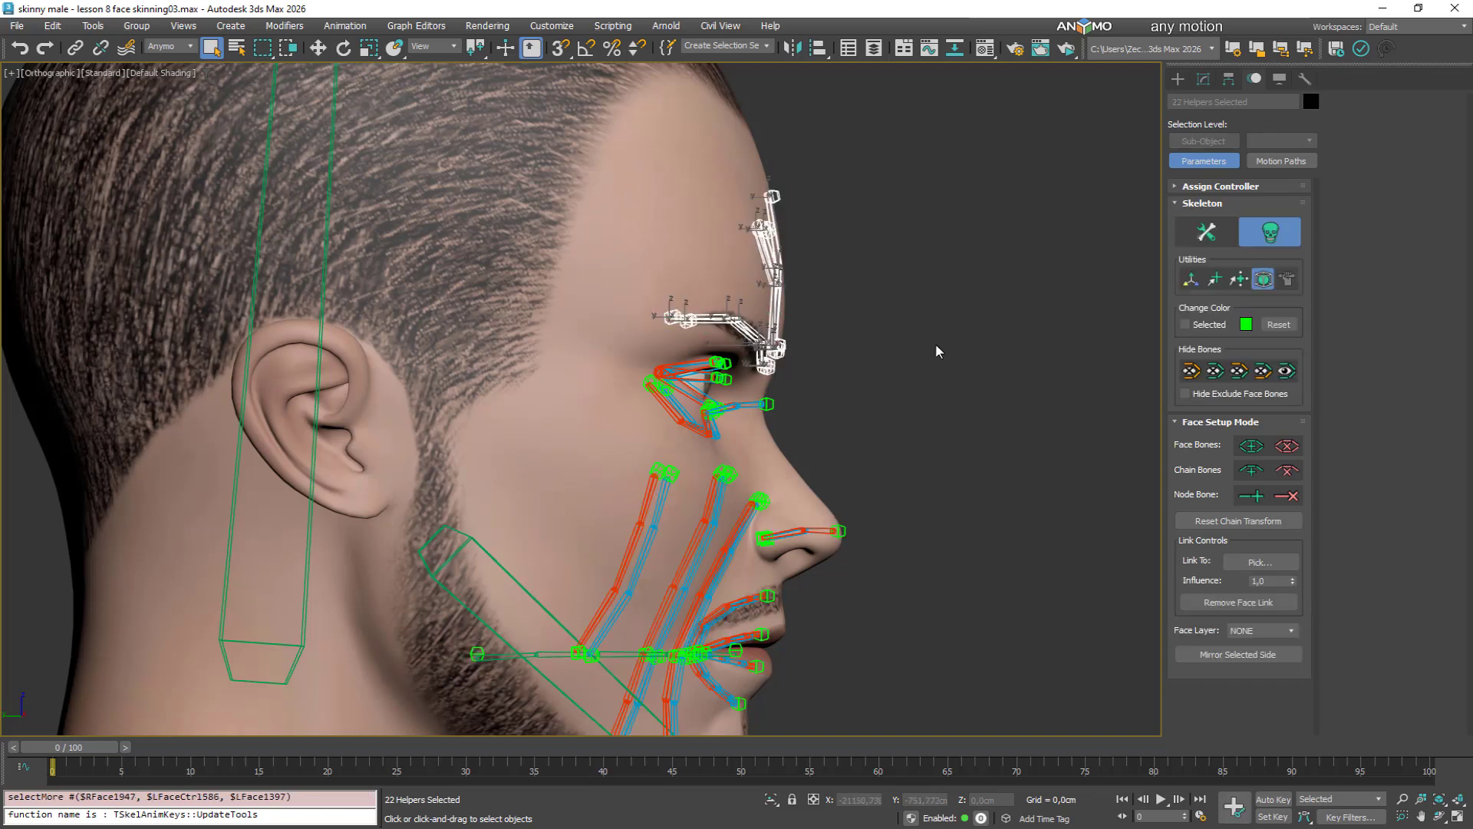
Add the nose bridge and nostril bones to the selection and assign the whole selection to the FOREHEAD face layer
{"action": "middle_click_drag", "start_coordinate": [937, 352], "coordinate": [827, 349], "text": "alt"}
{"action": "scroll", "coordinate": [729, 393], "scroll_direction": "up", "scroll_amount": 3}
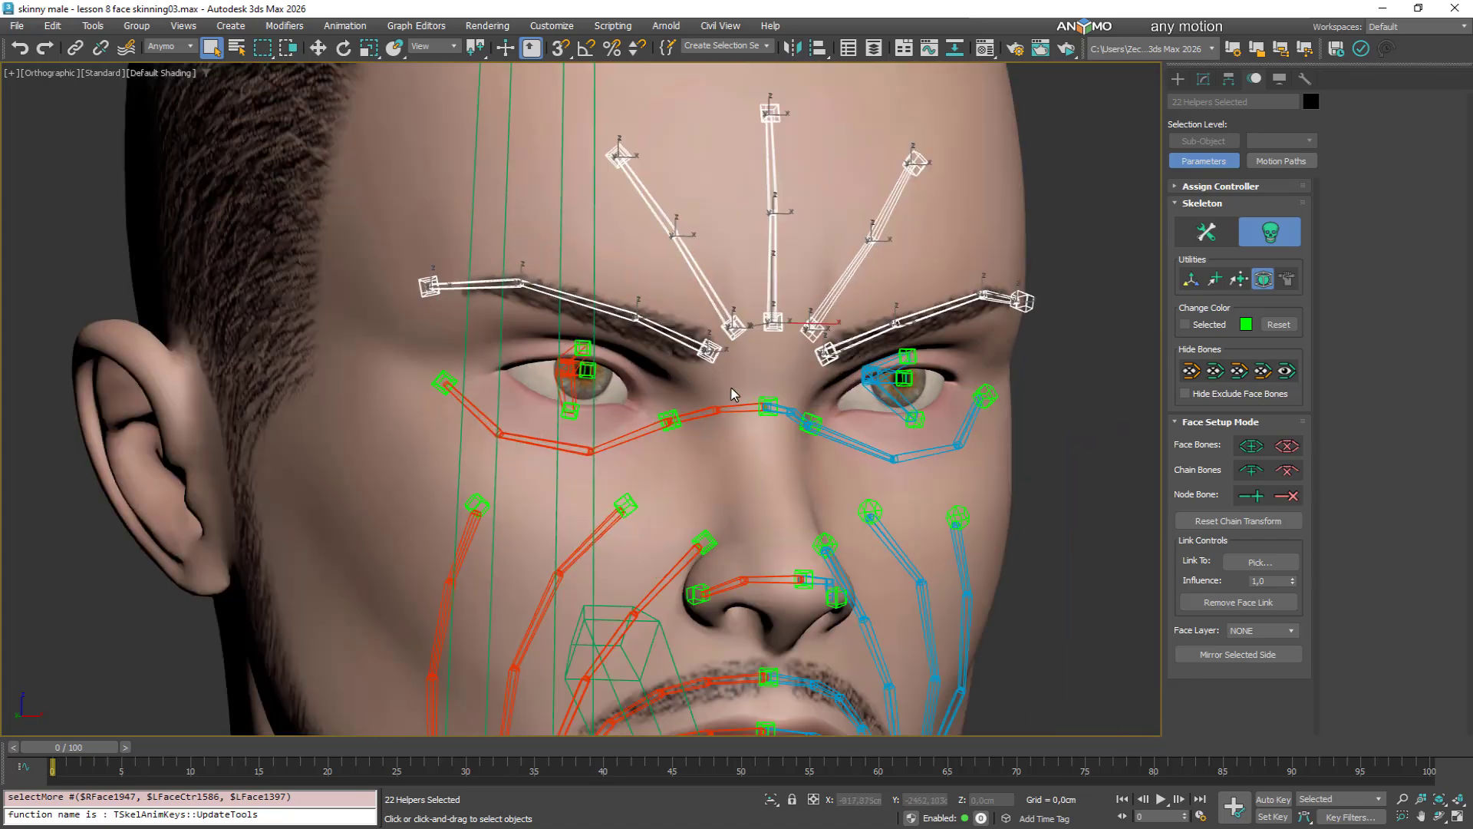
{"action": "left_click_drag", "start_coordinate": [786, 428], "coordinate": [787, 429], "text": "ctrl"}
{"action": "middle_click_drag", "start_coordinate": [808, 440], "coordinate": [857, 362], "text": "alt"}
{"action": "scroll", "coordinate": [817, 414], "scroll_direction": "up", "scroll_amount": 3}
{"action": "scroll", "coordinate": [846, 436], "scroll_direction": "down", "scroll_amount": 5}
{"action": "middle_click_drag", "start_coordinate": [870, 418], "coordinate": [898, 430], "text": "alt"}
{"action": "scroll", "coordinate": [799, 464], "scroll_direction": "up", "scroll_amount": 3}
{"action": "left_click_drag", "start_coordinate": [701, 450], "coordinate": [822, 482], "text": "ctrl"}
{"action": "middle_click_drag", "start_coordinate": [821, 483], "coordinate": [785, 447], "text": "alt"}
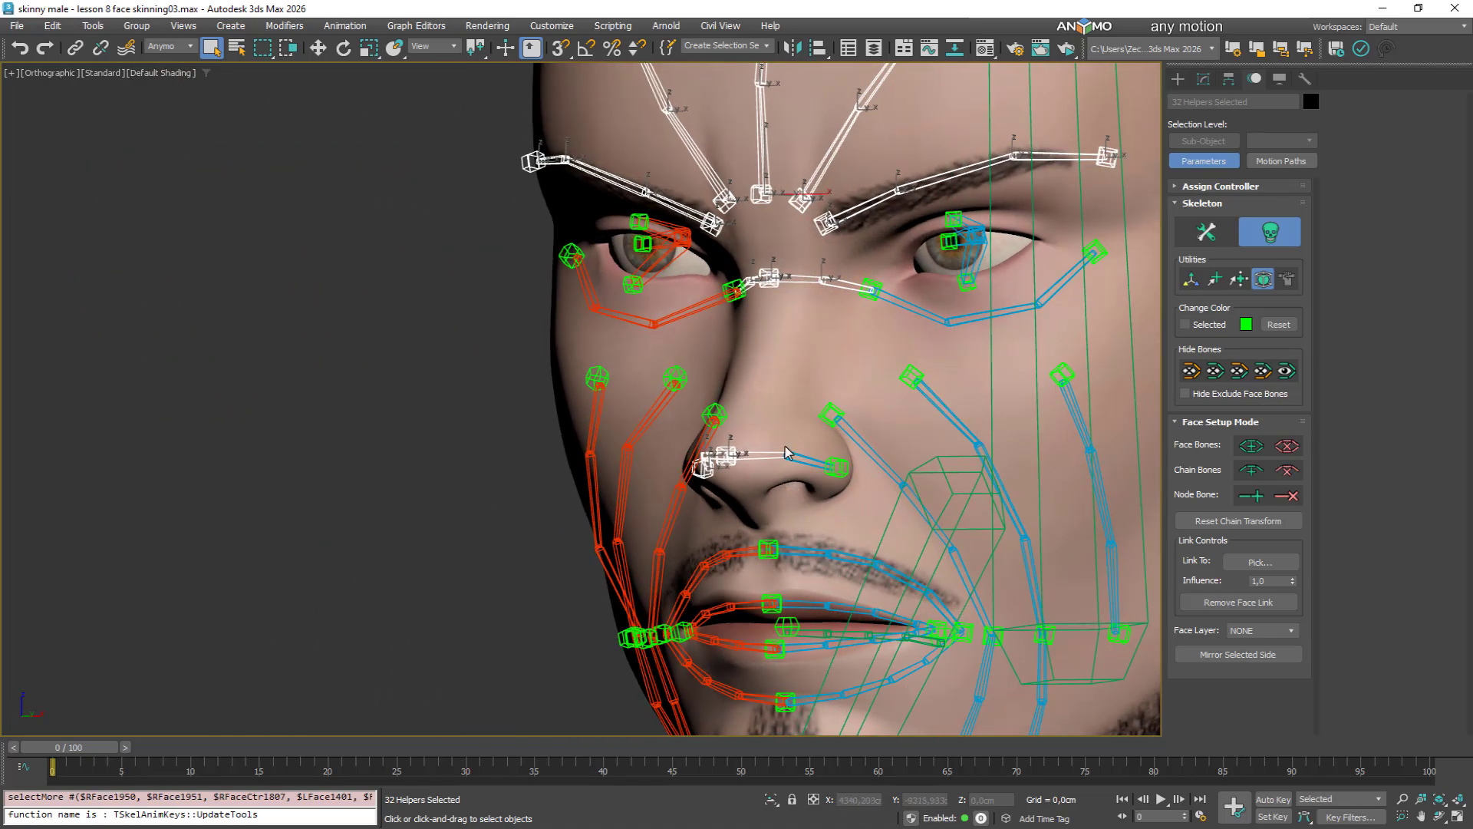
{"action": "left_click_drag", "start_coordinate": [833, 476], "coordinate": [835, 476], "text": "ctrl"}
{"action": "middle_click_drag", "start_coordinate": [835, 476], "coordinate": [932, 426], "text": "alt"}
{"action": "left_click", "coordinate": [1294, 633]}
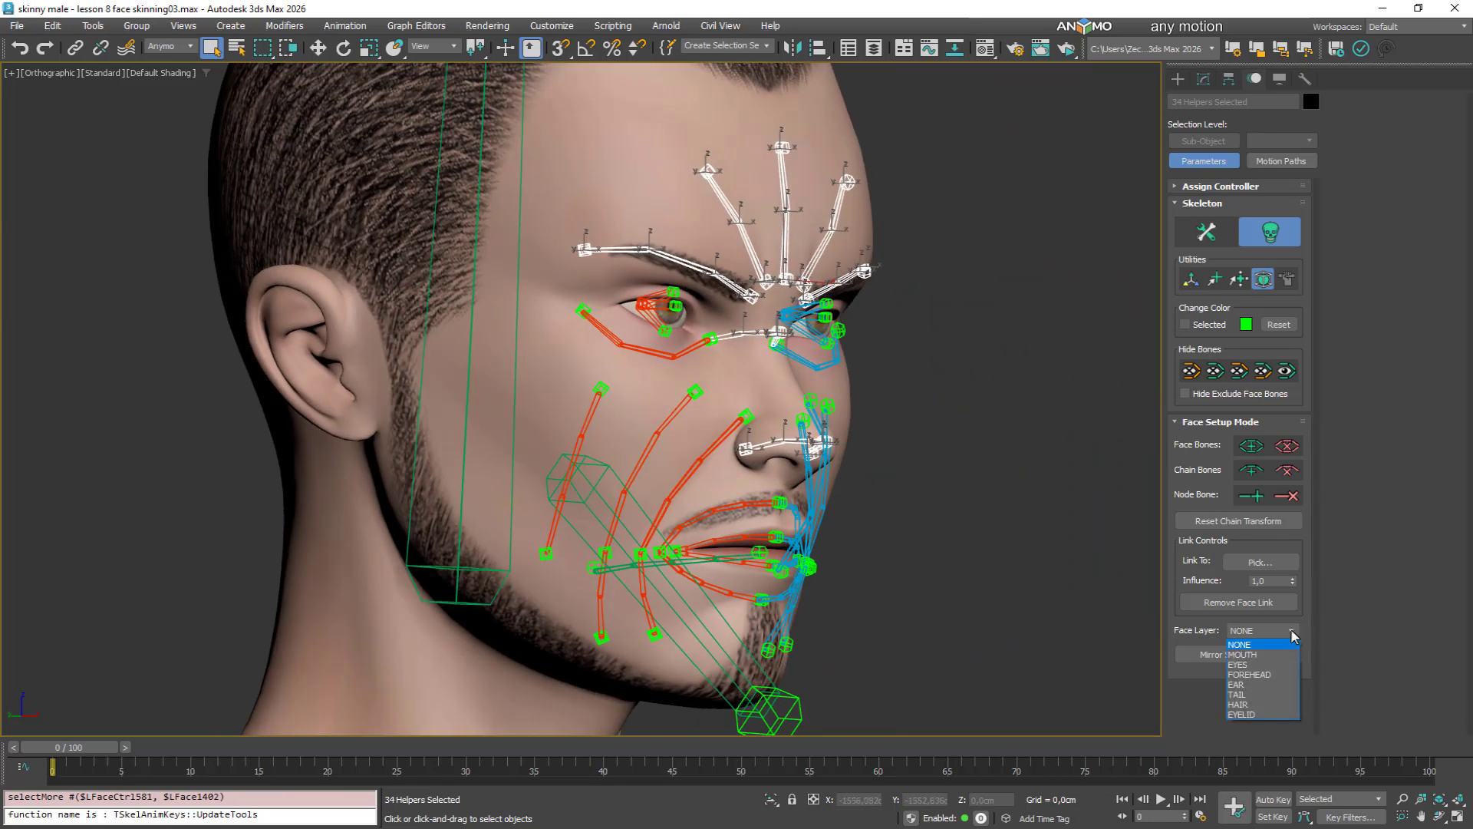
{"action": "left_click", "coordinate": [1271, 675]}
Select the eye, eyelid and under-eye bones on both sides and assign them to the EYES face layer
{"action": "middle_click_drag", "start_coordinate": [859, 429], "coordinate": [840, 433], "text": "alt"}
{"action": "scroll", "coordinate": [759, 415], "scroll_direction": "up", "scroll_amount": 5}
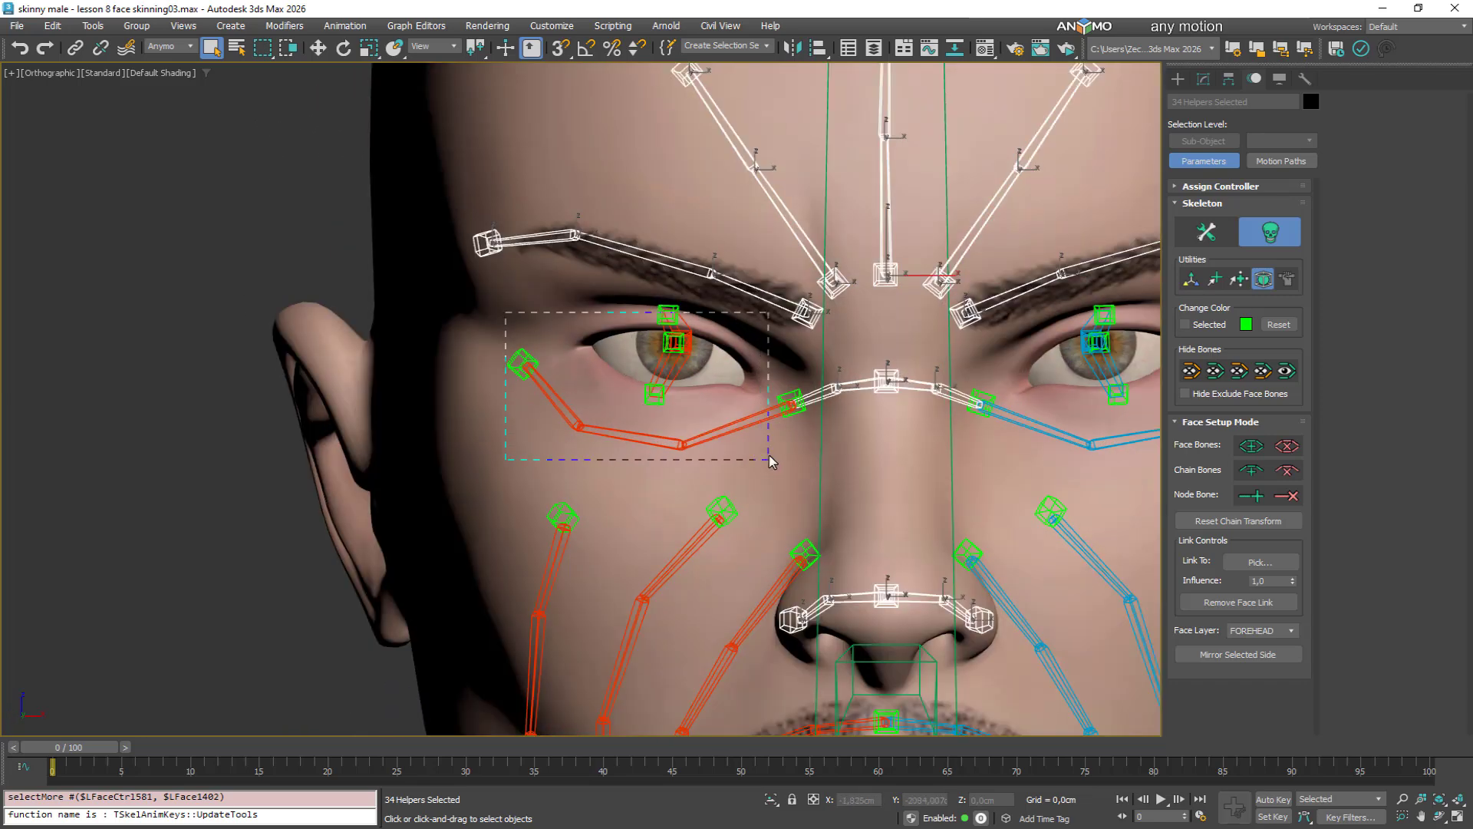
{"action": "left_click_drag", "start_coordinate": [770, 461], "coordinate": [770, 460]}
{"action": "left_click", "coordinate": [790, 397], "text": "ctrl"}
{"action": "scroll", "coordinate": [933, 463], "scroll_direction": "down", "scroll_amount": 3}
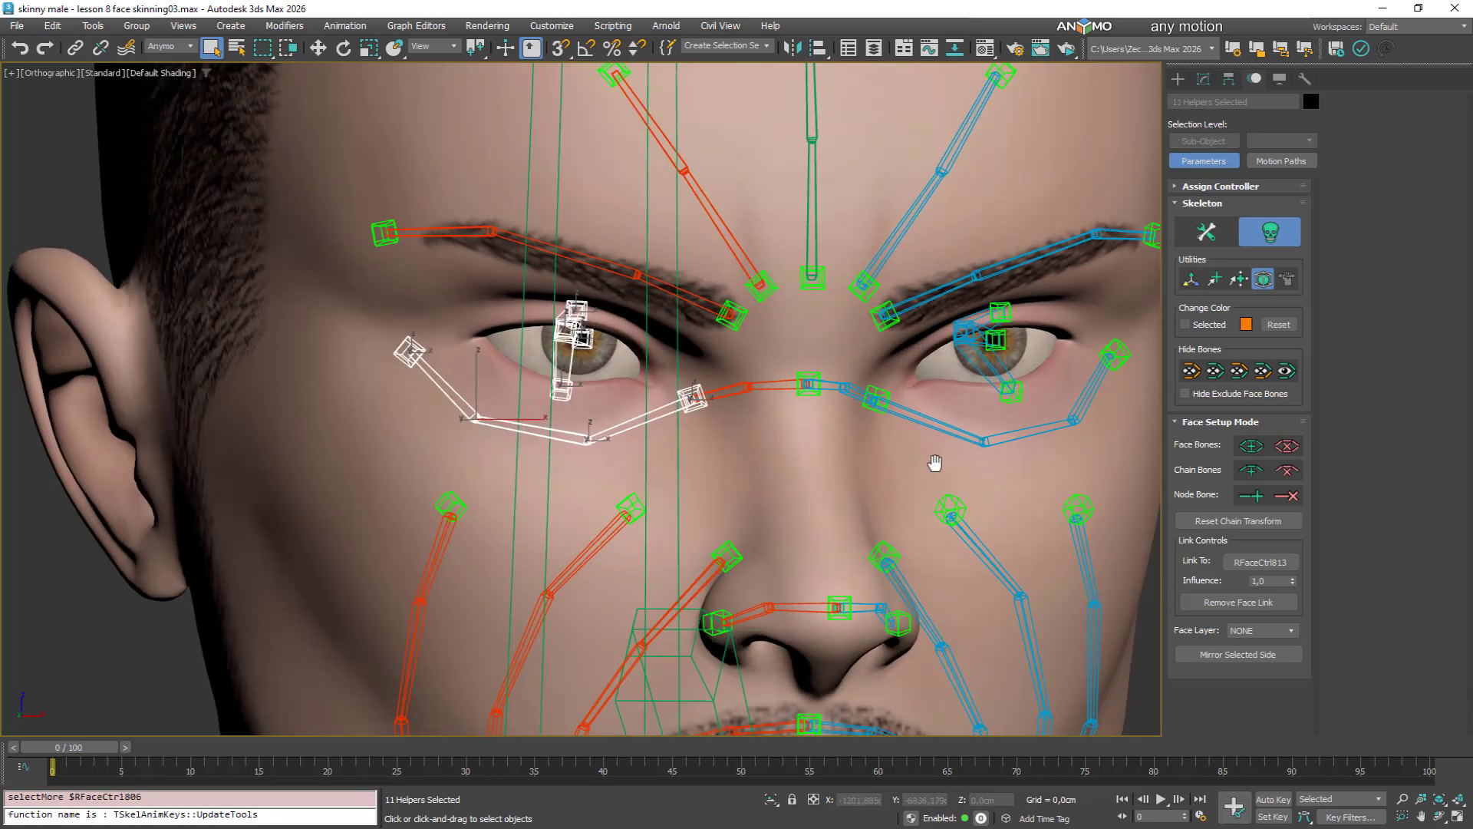
{"action": "scroll", "coordinate": [936, 461], "scroll_direction": "up", "scroll_amount": 4}
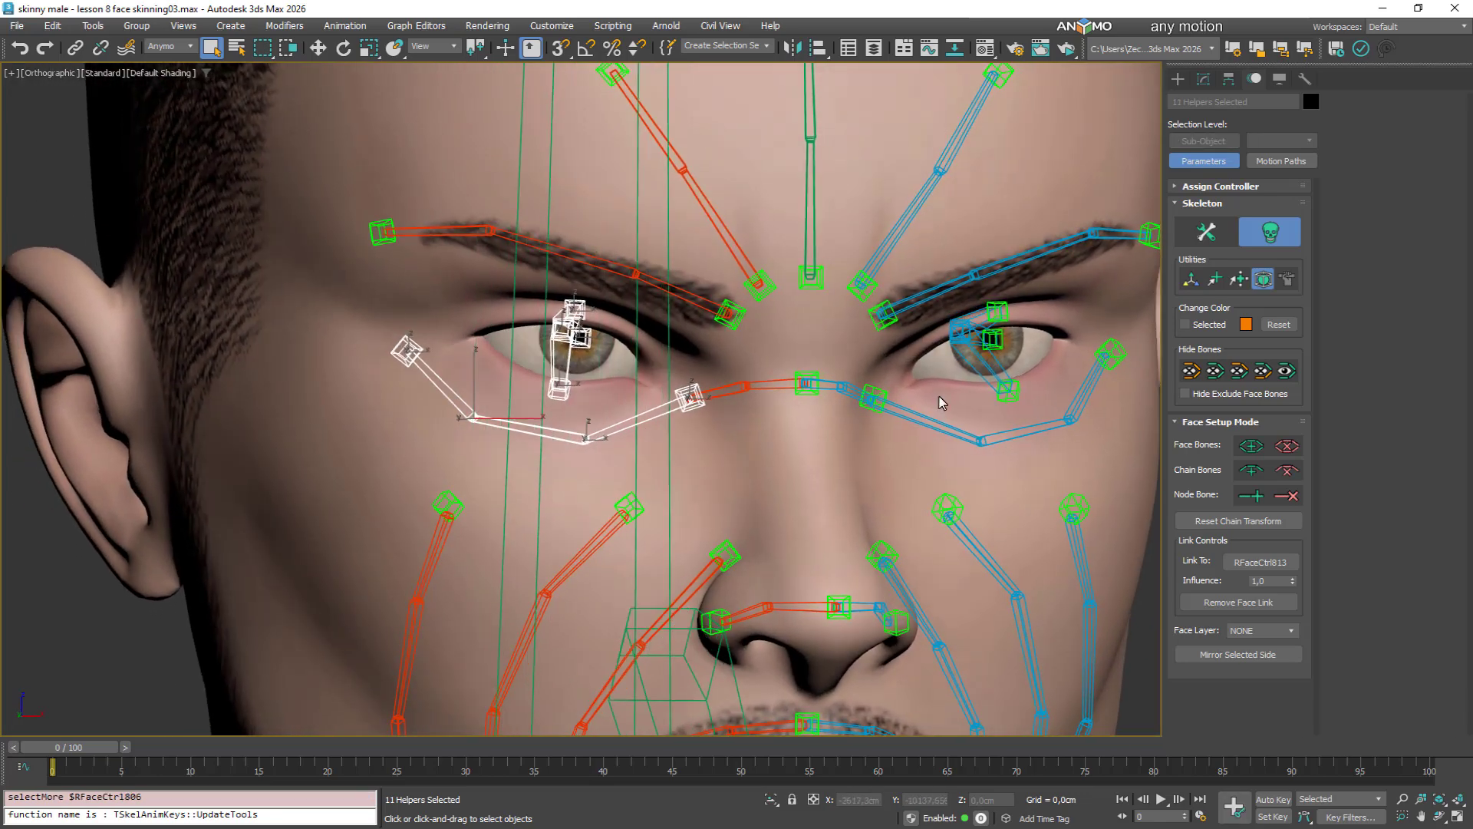
{"action": "middle_click_drag", "start_coordinate": [983, 421], "coordinate": [1072, 499]}
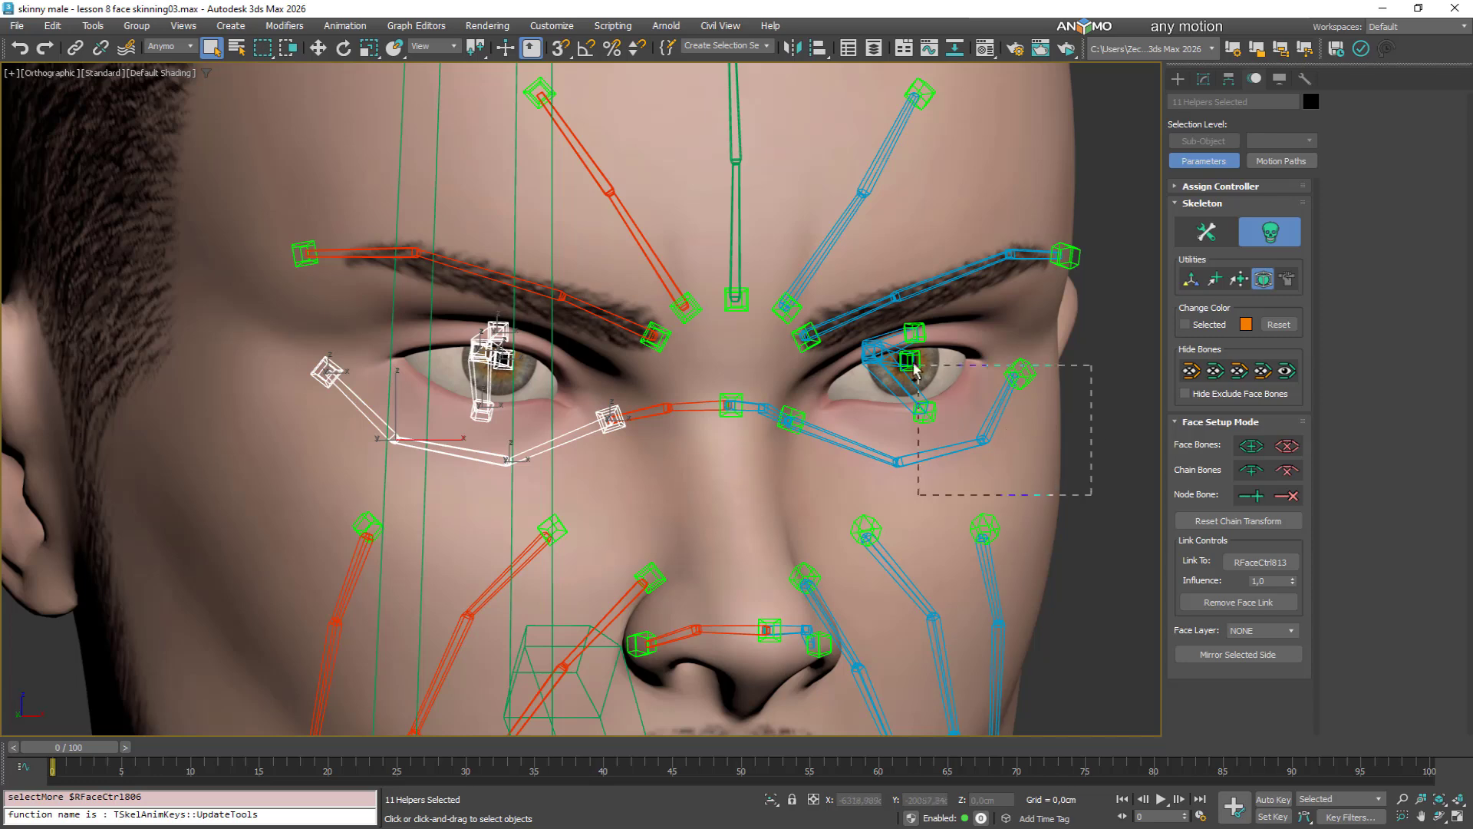
{"action": "left_click_drag", "start_coordinate": [847, 327], "coordinate": [846, 329], "text": "ctrl"}
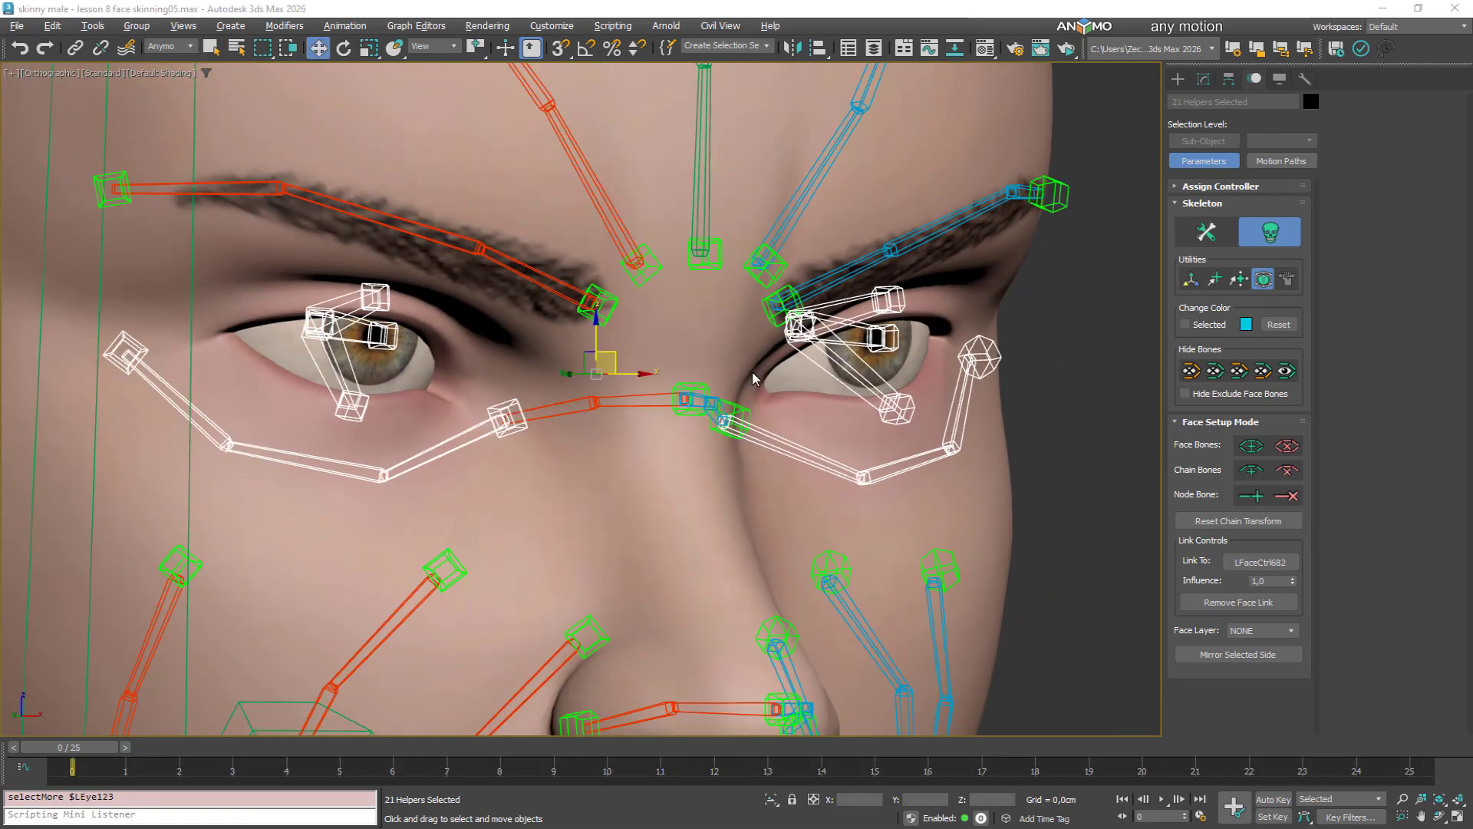
{"action": "left_click", "coordinate": [1293, 631]}
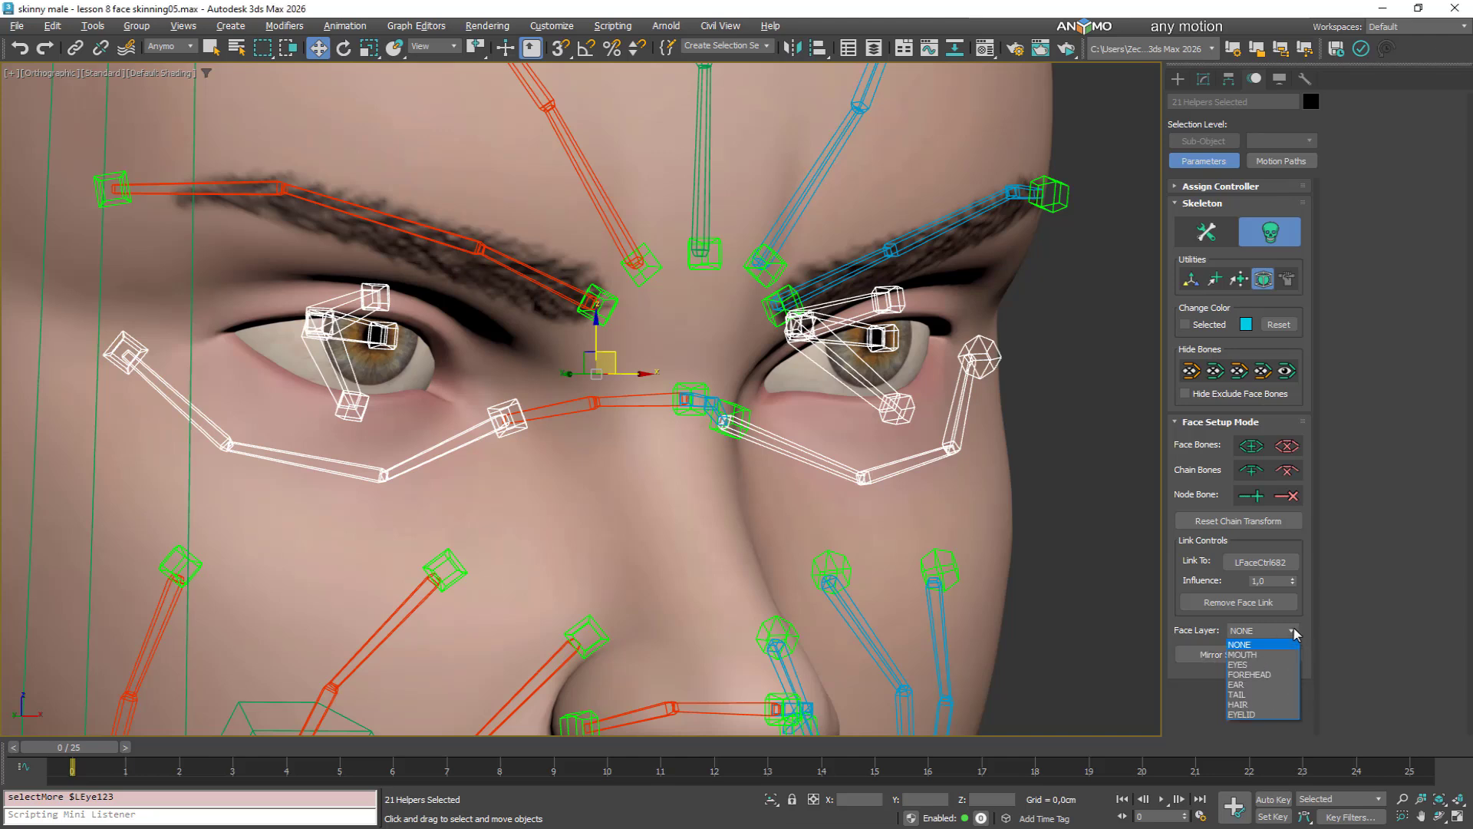
{"action": "left_click", "coordinate": [1241, 665]}
Select the jaw tip bone and turn off face setup mode
{"action": "scroll", "coordinate": [931, 553], "scroll_direction": "down", "scroll_amount": 3}
{"action": "middle_click_drag", "start_coordinate": [932, 551], "coordinate": [866, 288]}
{"action": "middle_click_drag", "start_coordinate": [858, 381], "coordinate": [870, 443], "text": "alt"}
{"action": "scroll", "coordinate": [870, 445], "scroll_direction": "down", "scroll_amount": 2}
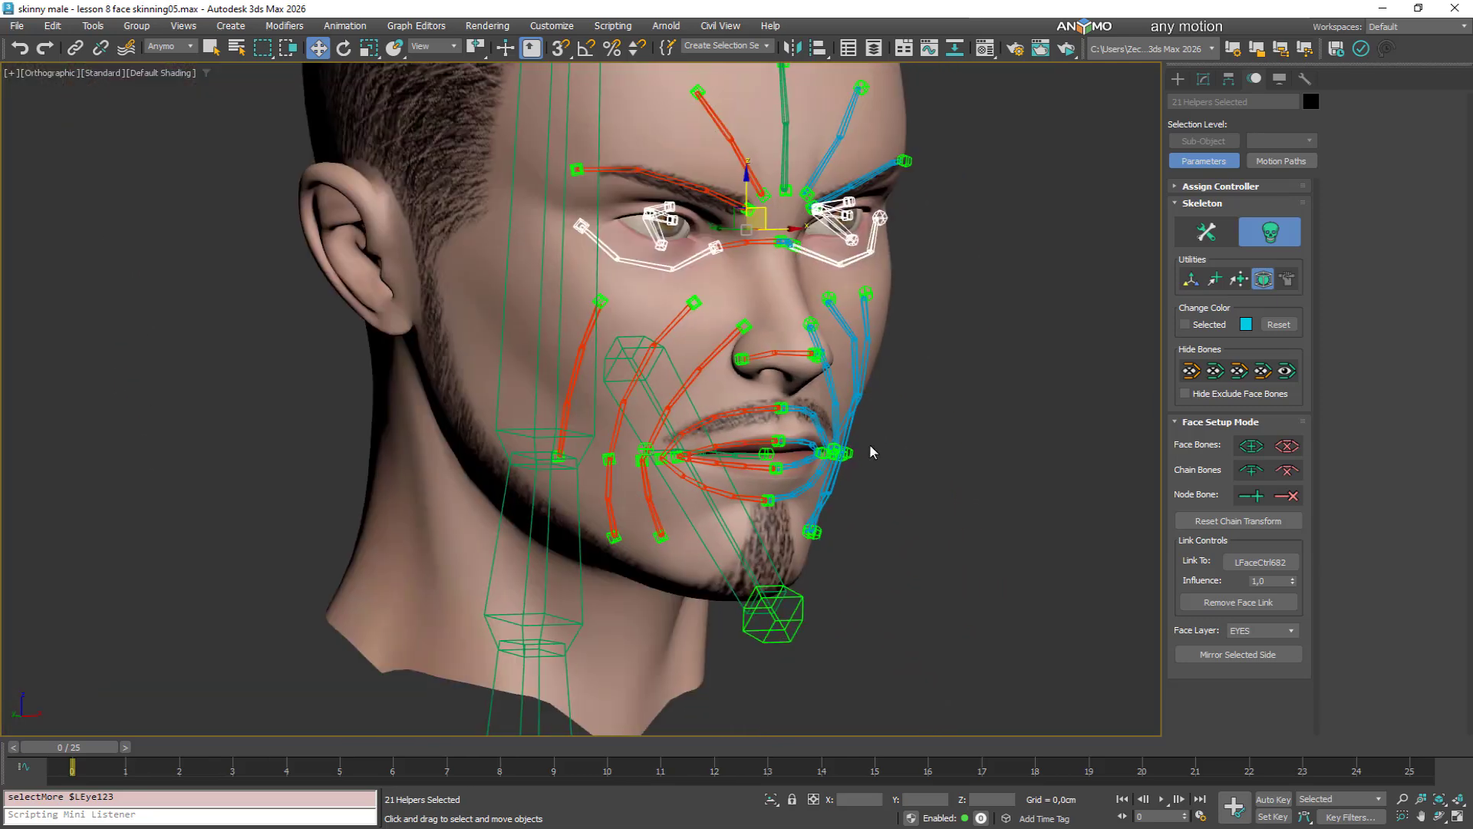
{"action": "left_click", "coordinate": [792, 617]}
{"action": "middle_click_drag", "start_coordinate": [882, 586], "coordinate": [862, 428], "text": "alt"}
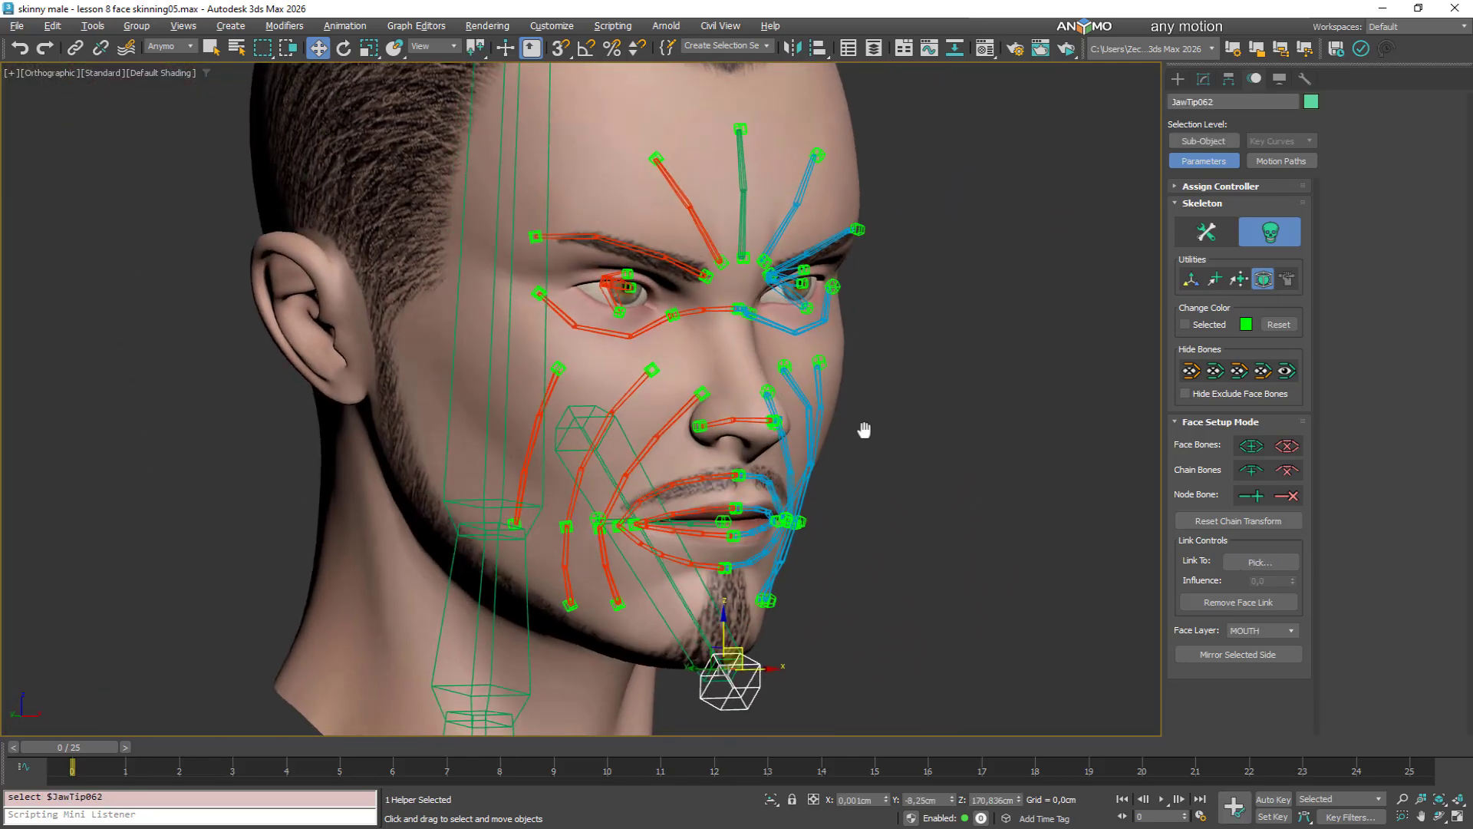
{"action": "left_click", "coordinate": [1276, 243]}
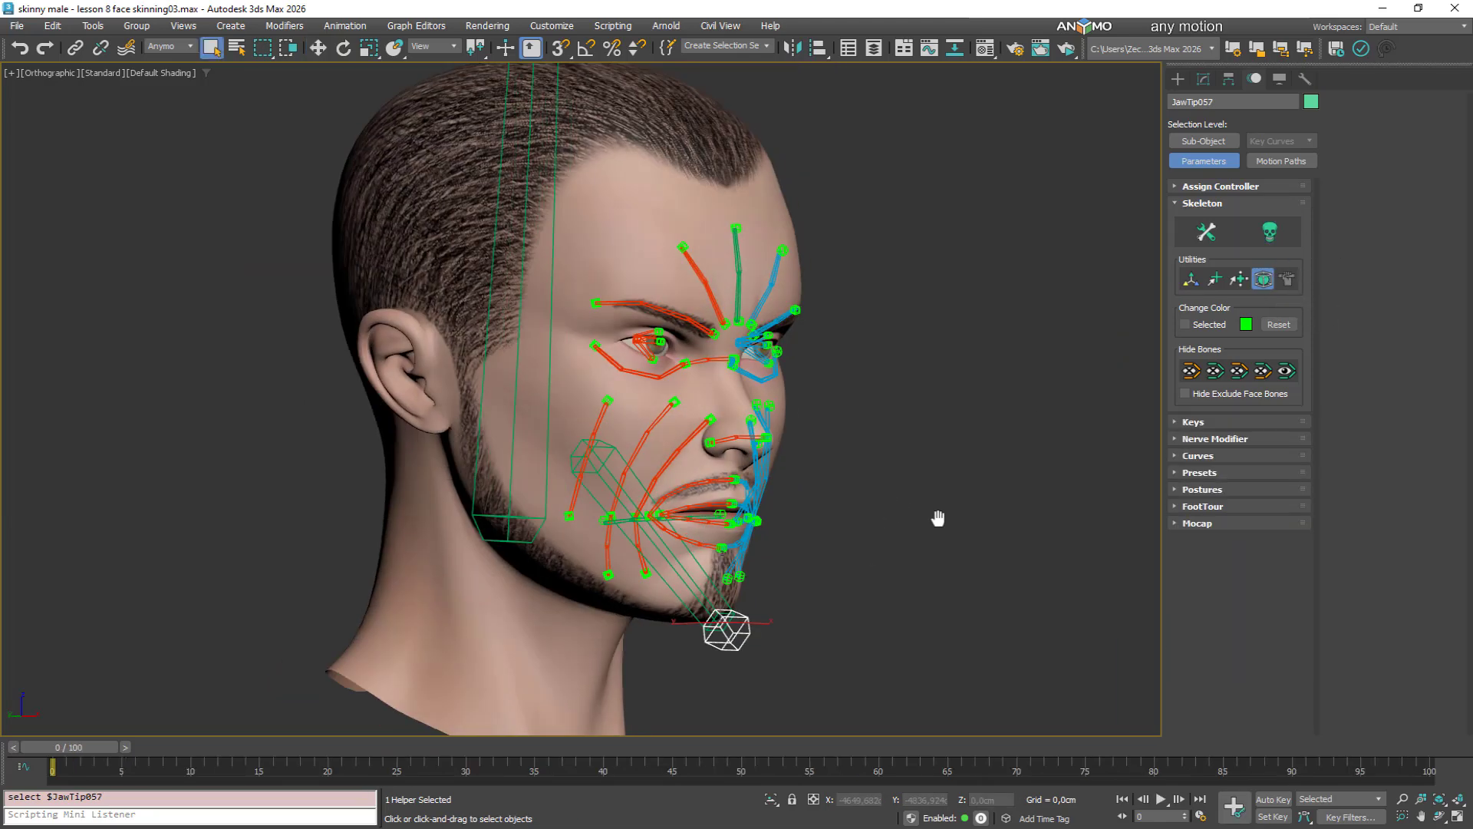
Collapse the Skeleton settings and expand the Keys and Presets settings
{"action": "middle_click_drag", "start_coordinate": [938, 518], "coordinate": [928, 518], "text": "alt"}
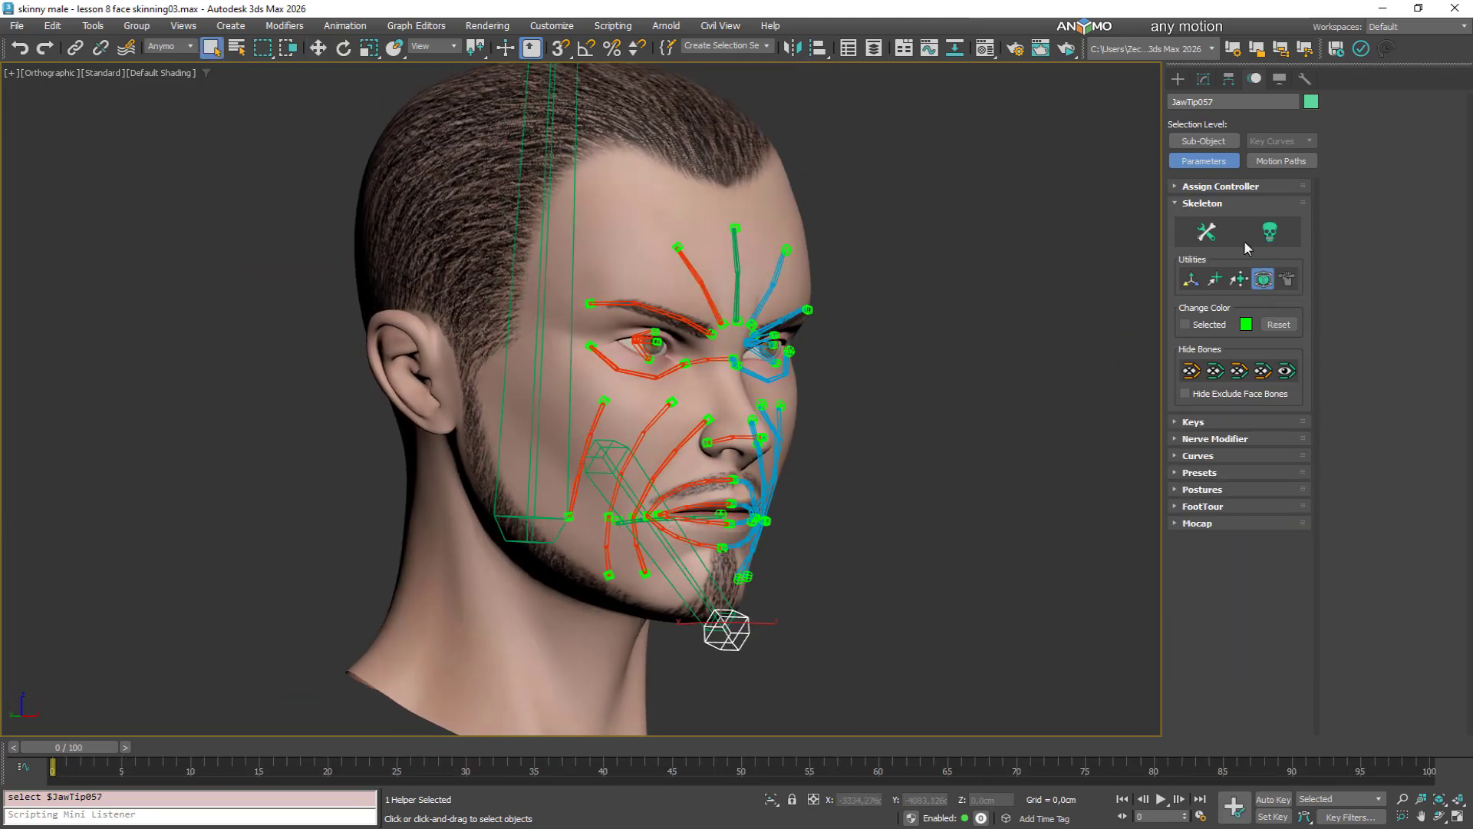
{"action": "left_click", "coordinate": [1179, 205]}
{"action": "left_click", "coordinate": [1201, 221]}
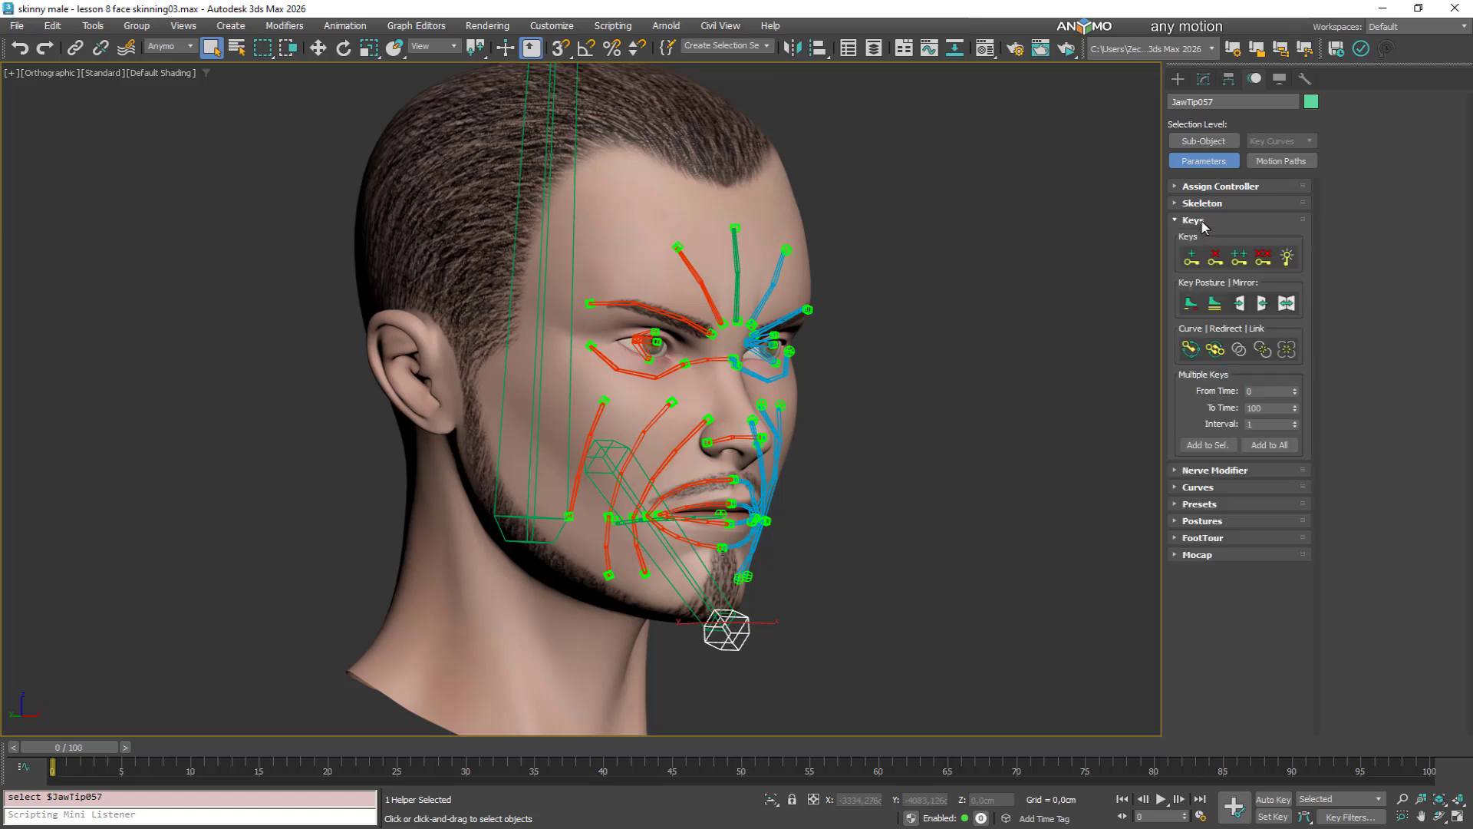
{"action": "left_click", "coordinate": [1211, 504]}
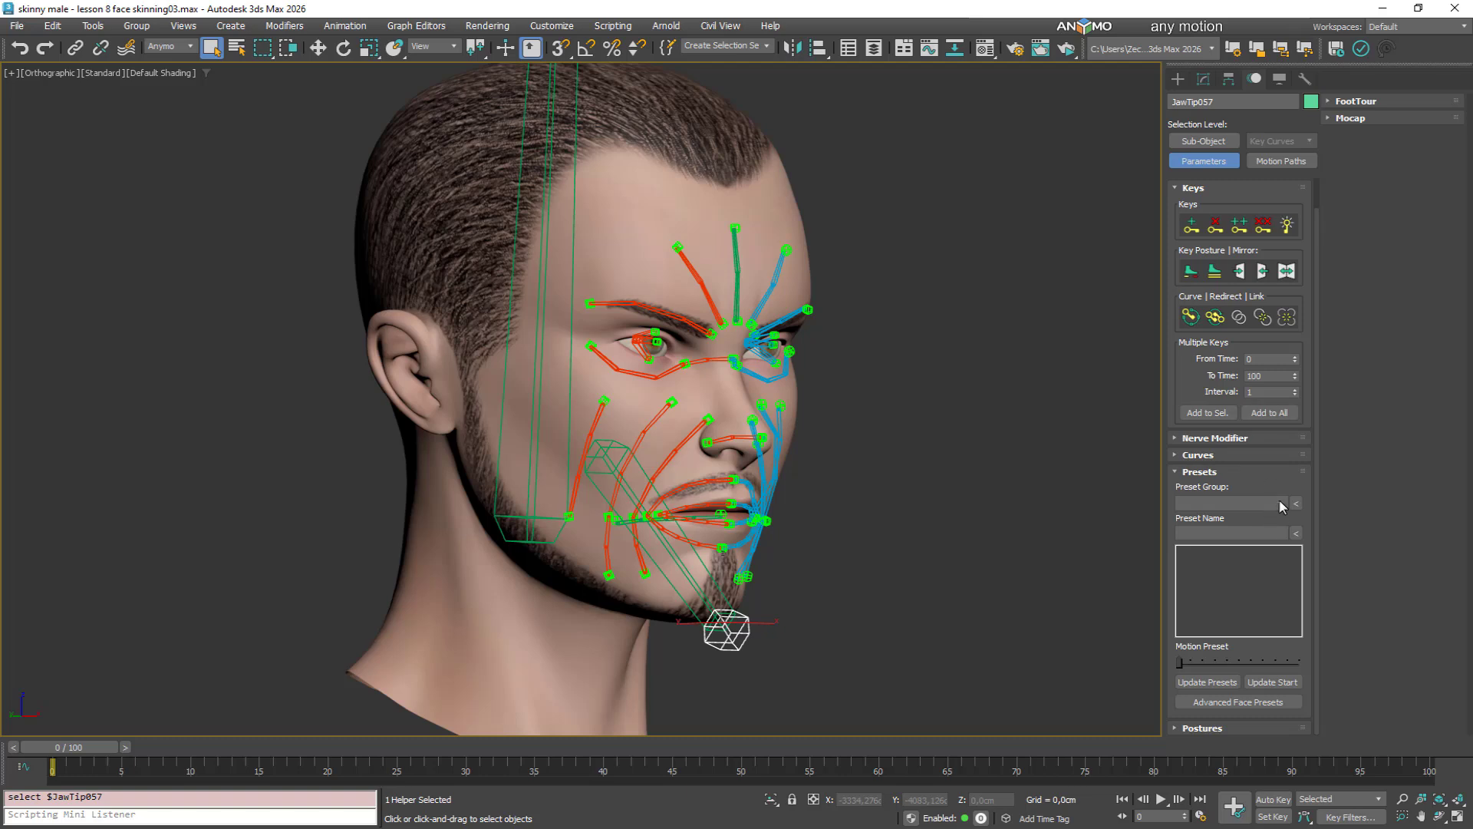
Create a preset group named Expressions and add a preset named Opened to it
{"action": "left_click", "coordinate": [1280, 502]}
{"action": "left_click", "coordinate": [1280, 504]}
{"action": "left_click", "coordinate": [1296, 502]}
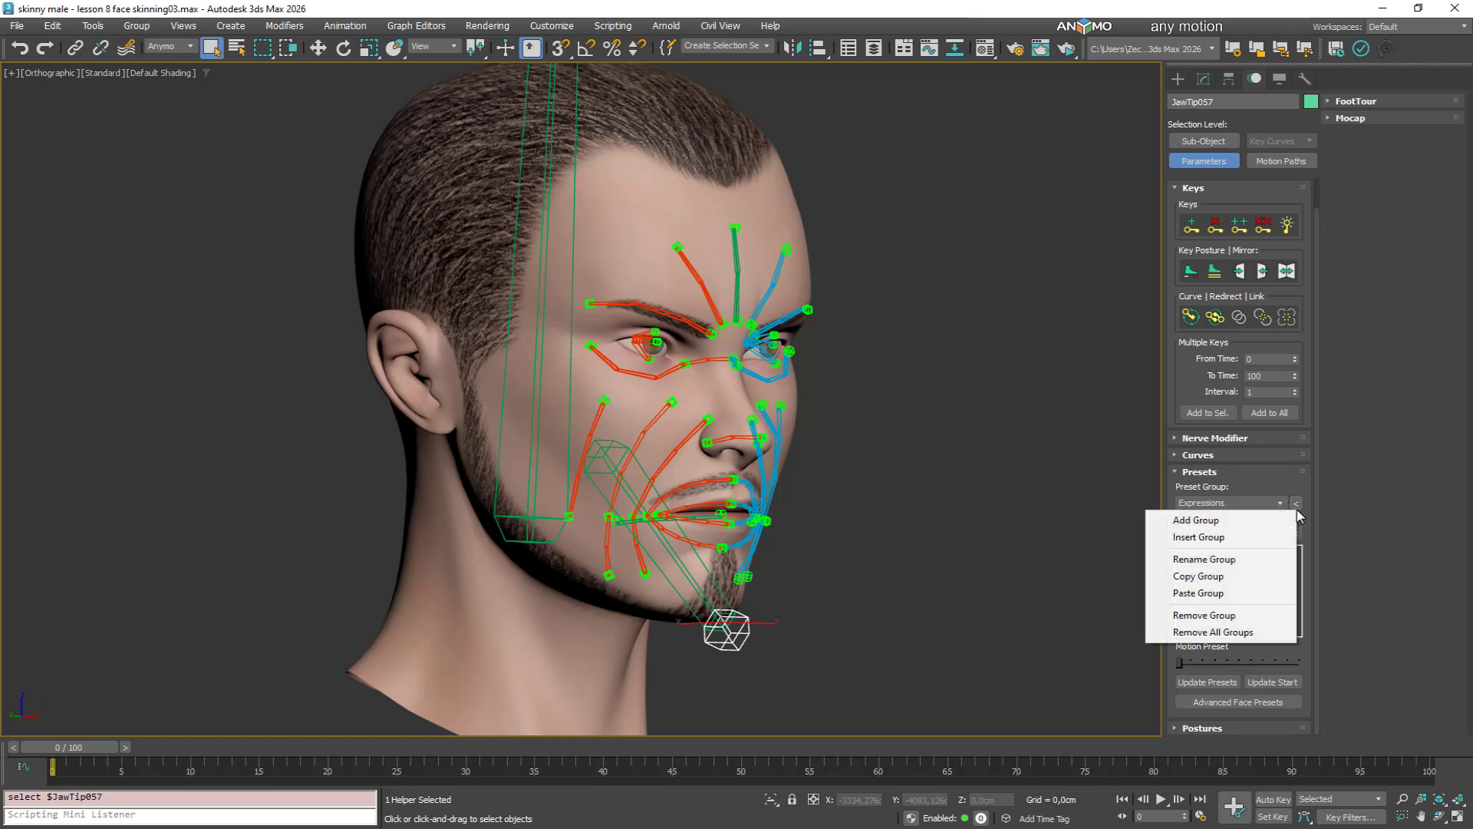
{"action": "left_click", "coordinate": [1258, 519]}
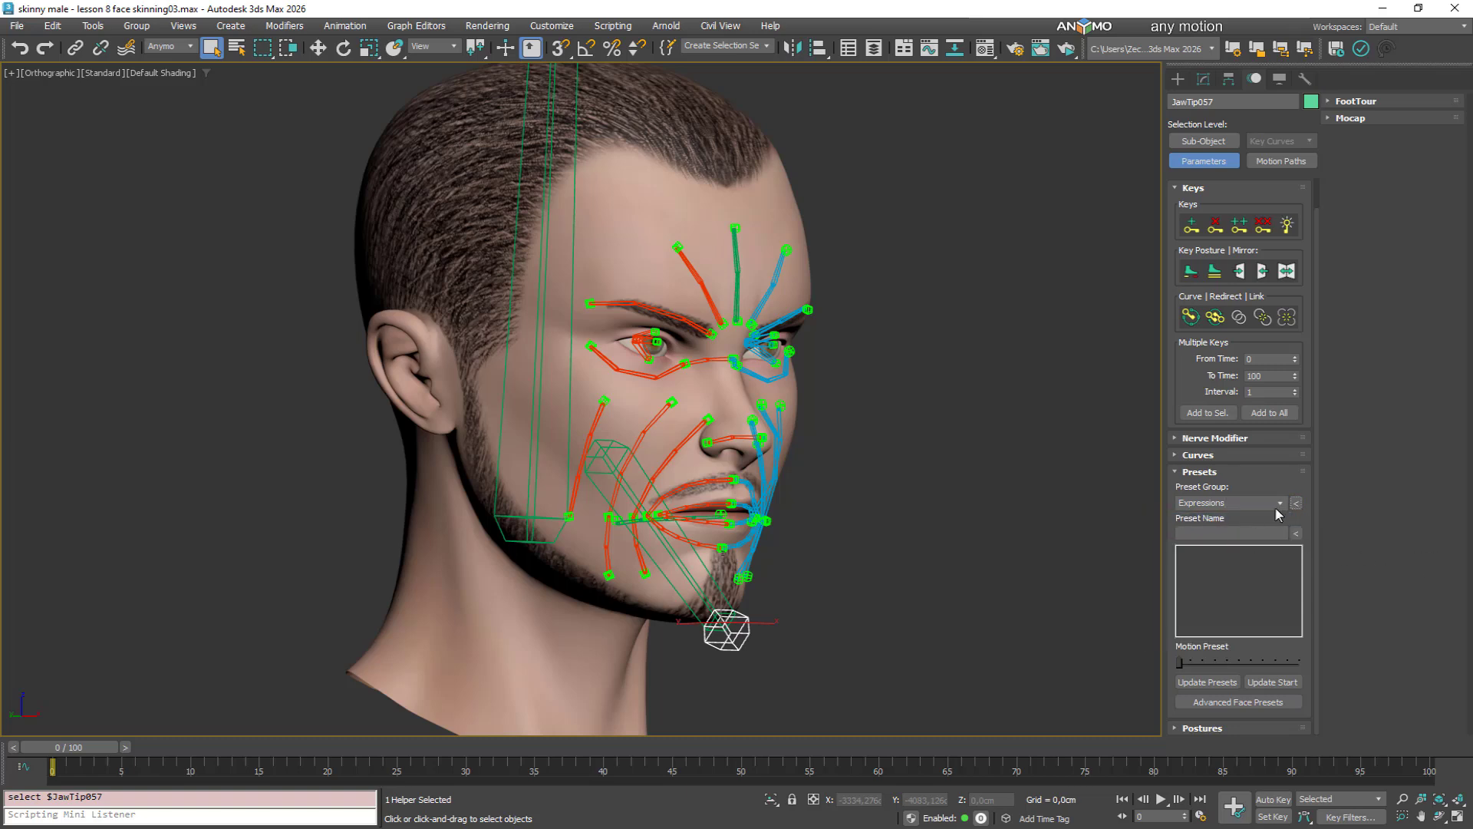
{"action": "left_click", "coordinate": [1295, 504]}
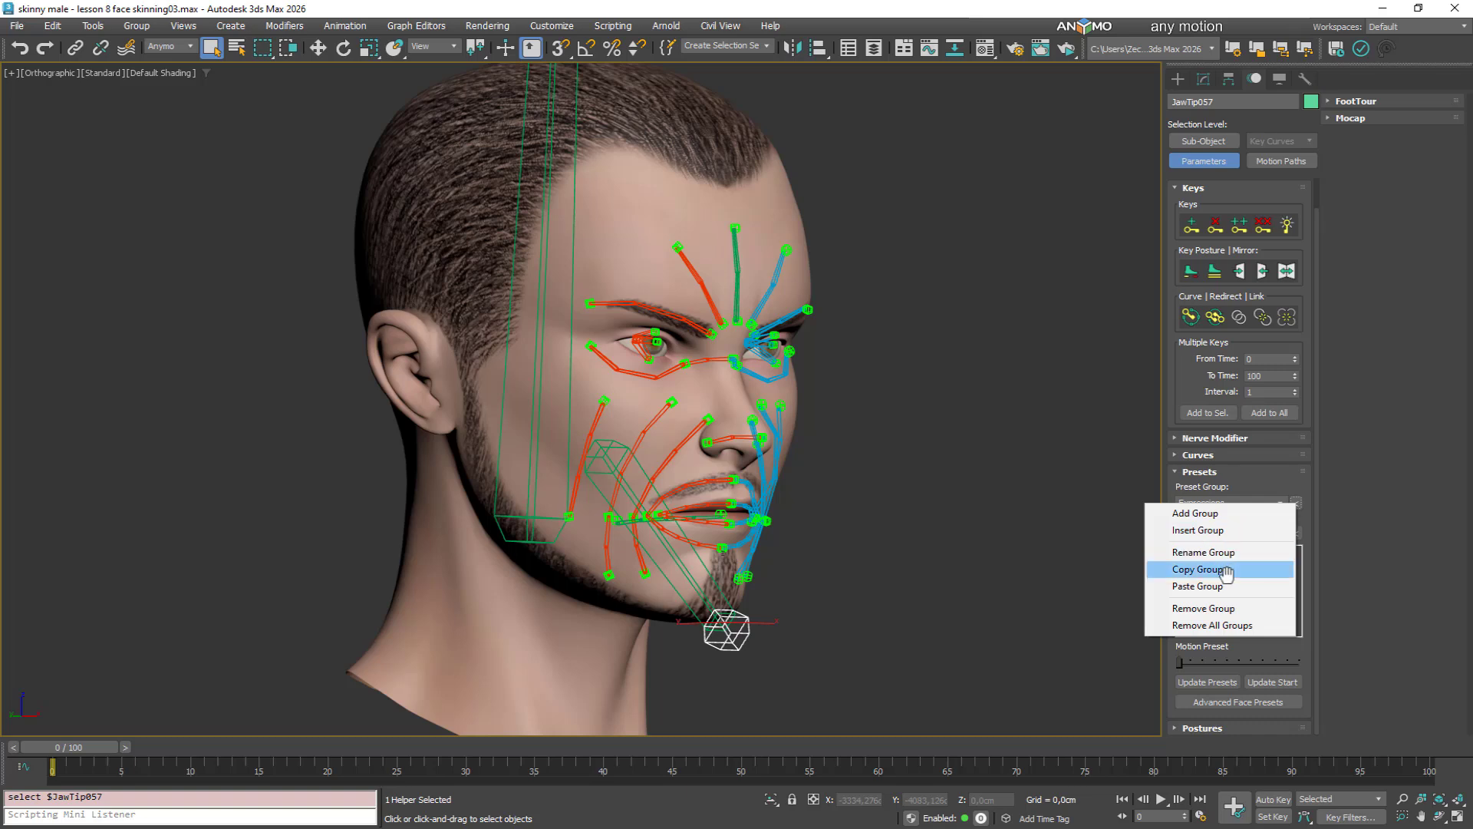
{"action": "left_click", "coordinate": [1270, 483]}
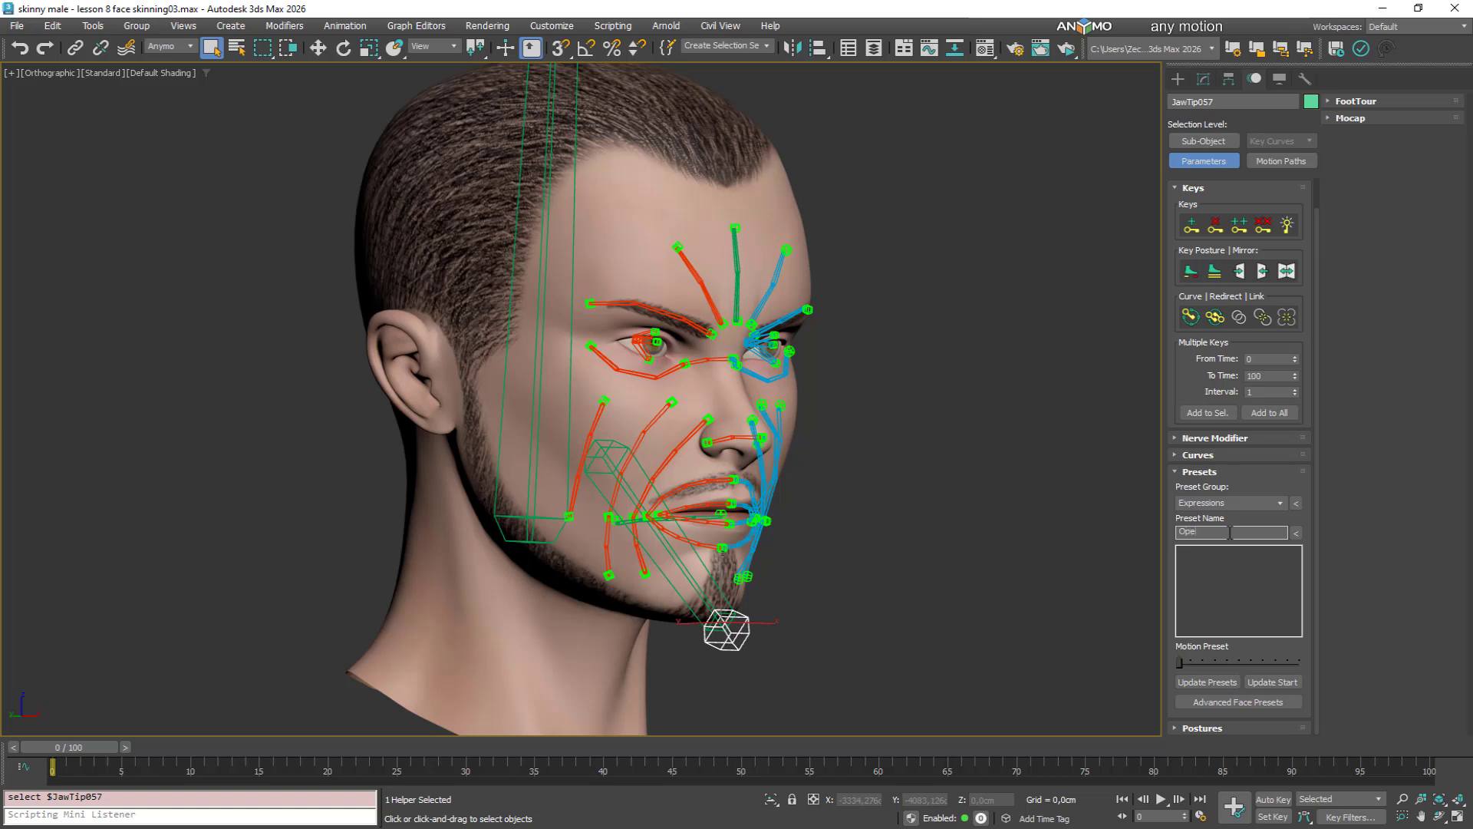
{"action": "left_click", "coordinate": [1297, 534]}
{"action": "left_click", "coordinate": [1267, 542]}
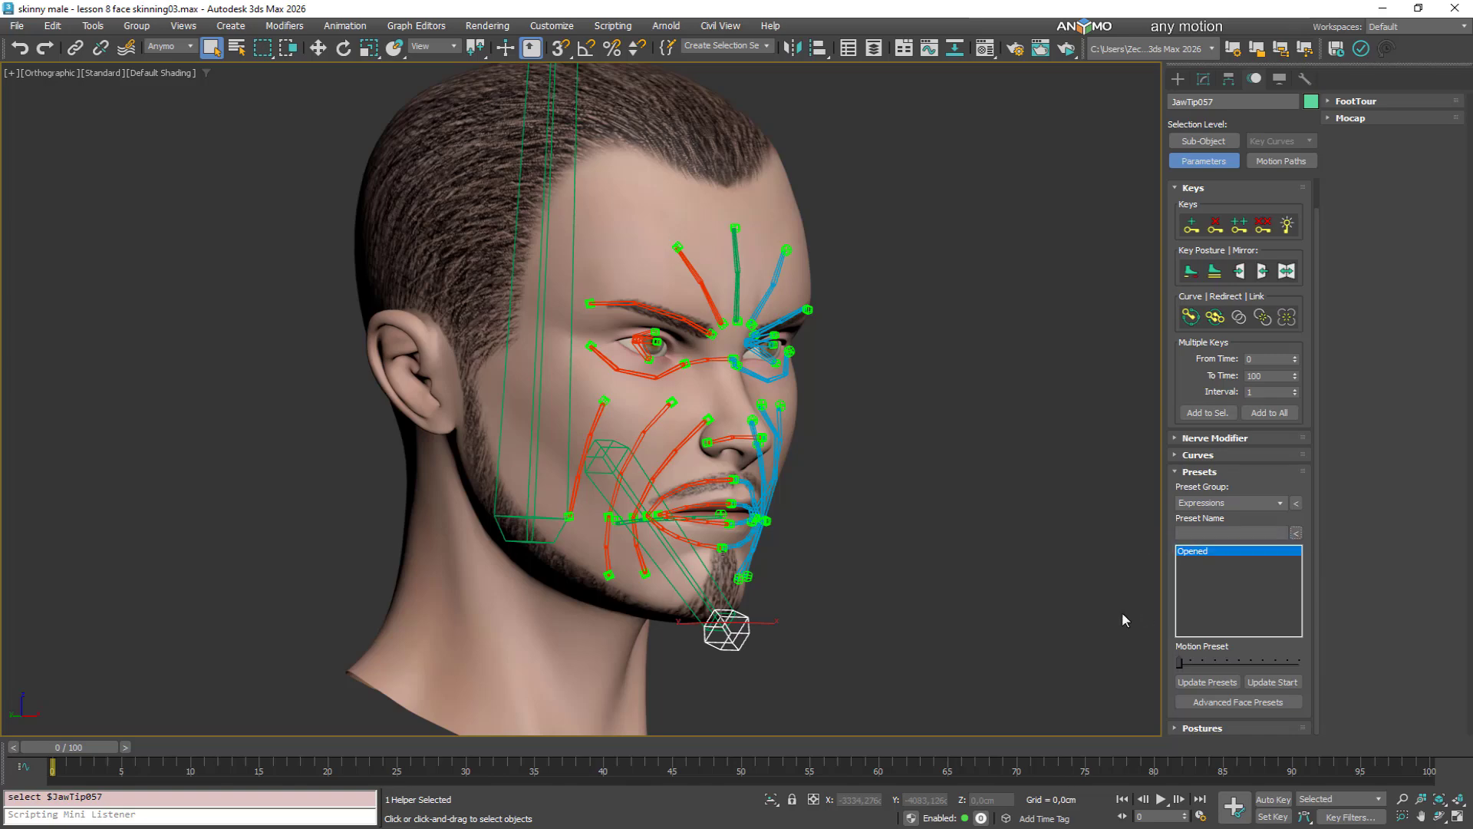
Move the jaw tip bone about 2.2 cm down and 1.45 cm back to open the mouth
{"action": "middle_click_drag", "start_coordinate": [1122, 611], "coordinate": [806, 527], "text": "alt"}
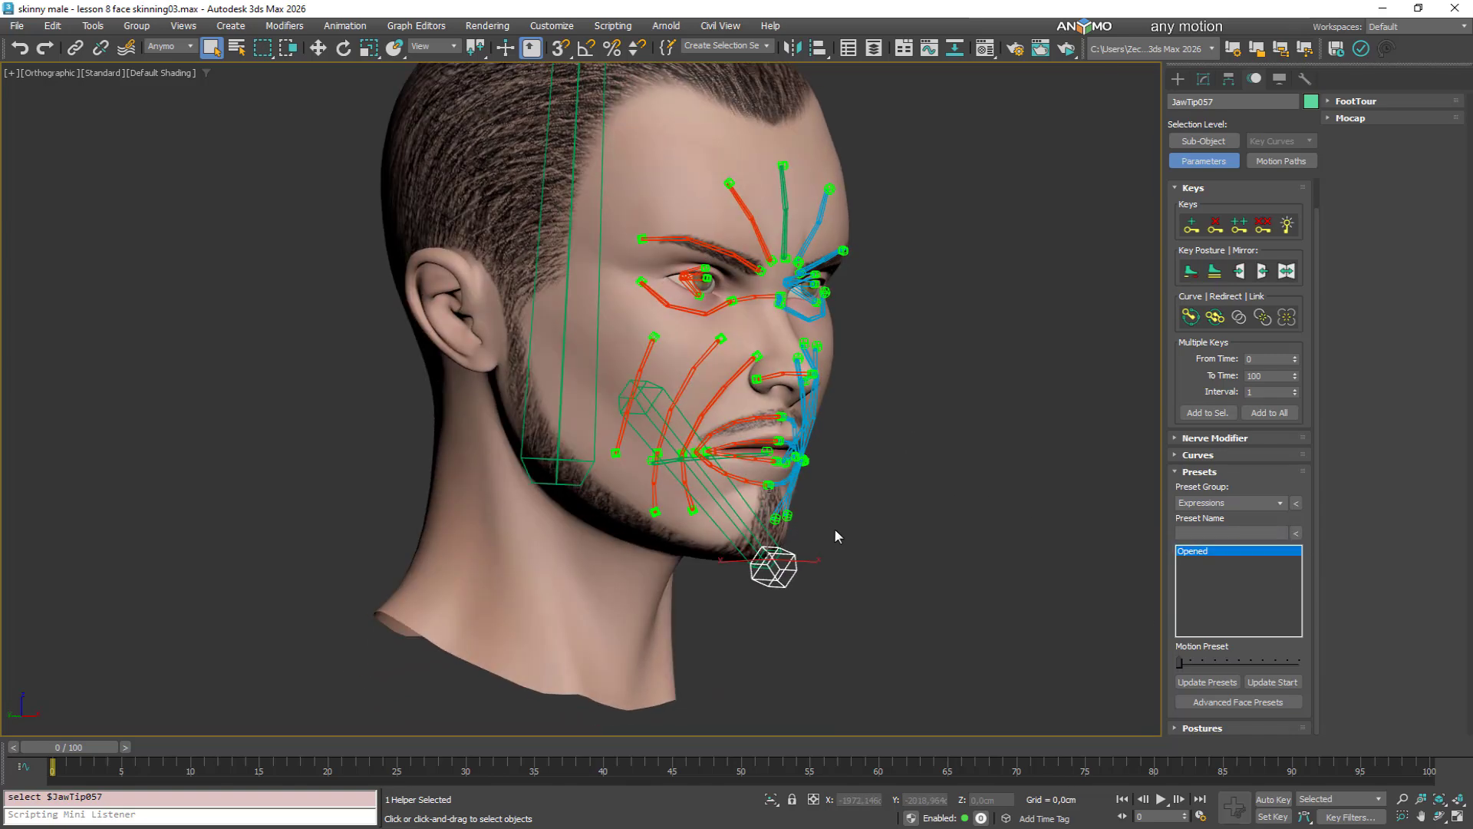
{"action": "right_click", "coordinate": [834, 535]}
{"action": "left_click", "coordinate": [851, 546]}
{"action": "left_click_drag", "start_coordinate": [758, 536], "coordinate": [733, 587]}
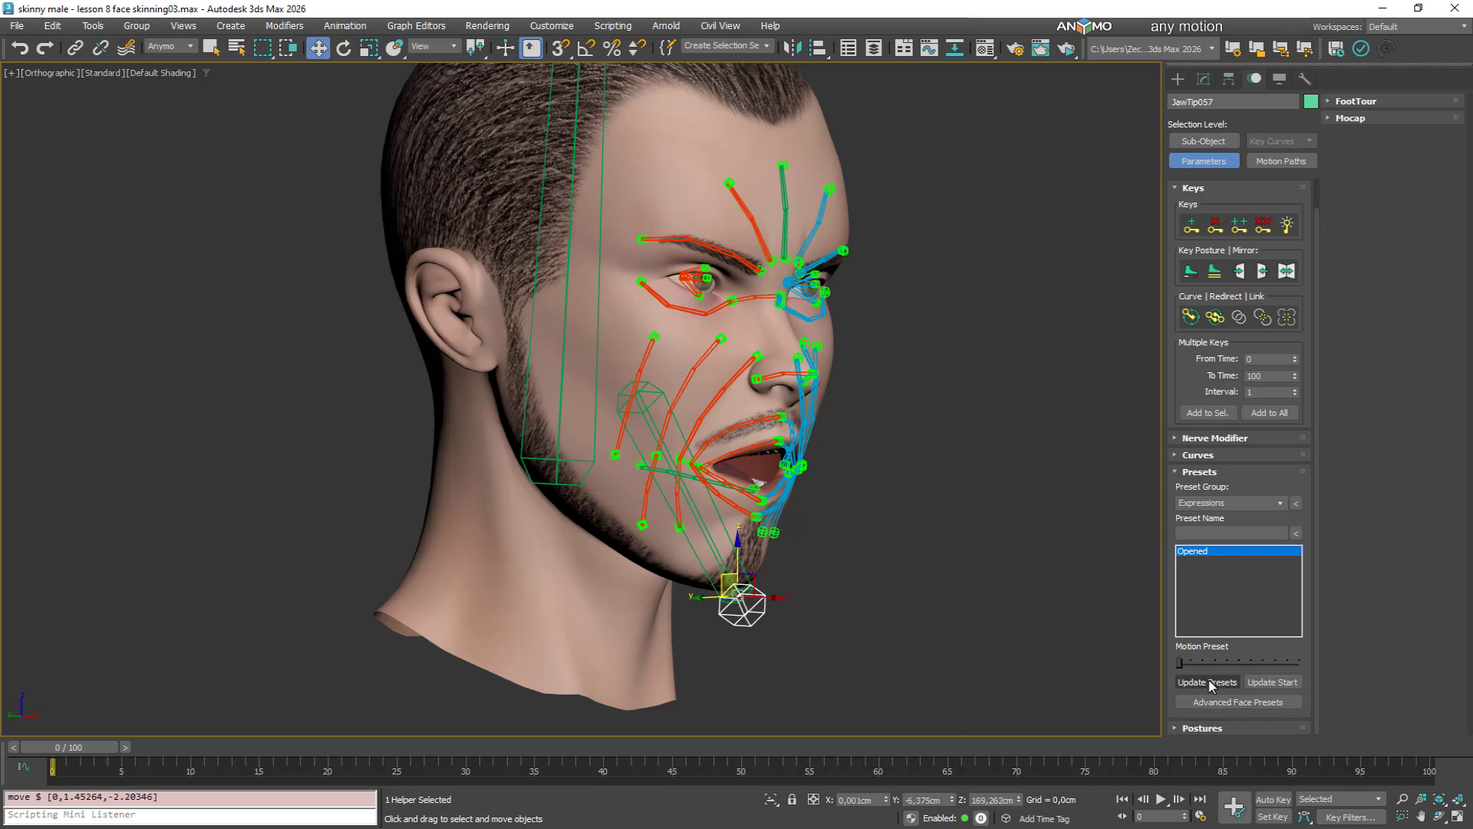
Update the Opened preset with the jaw pose at the full Motion Preset value and save the scene
{"action": "left_click", "coordinate": [1208, 682]}
{"action": "left_click_drag", "start_coordinate": [1180, 659], "coordinate": [1384, 683]}
{"action": "key", "text": "ctrl+s"}
Move the character's right lower-lip bones and the strand below them downward and outward to round the open mouth
{"action": "middle_click_drag", "start_coordinate": [914, 554], "coordinate": [855, 551], "text": "alt"}
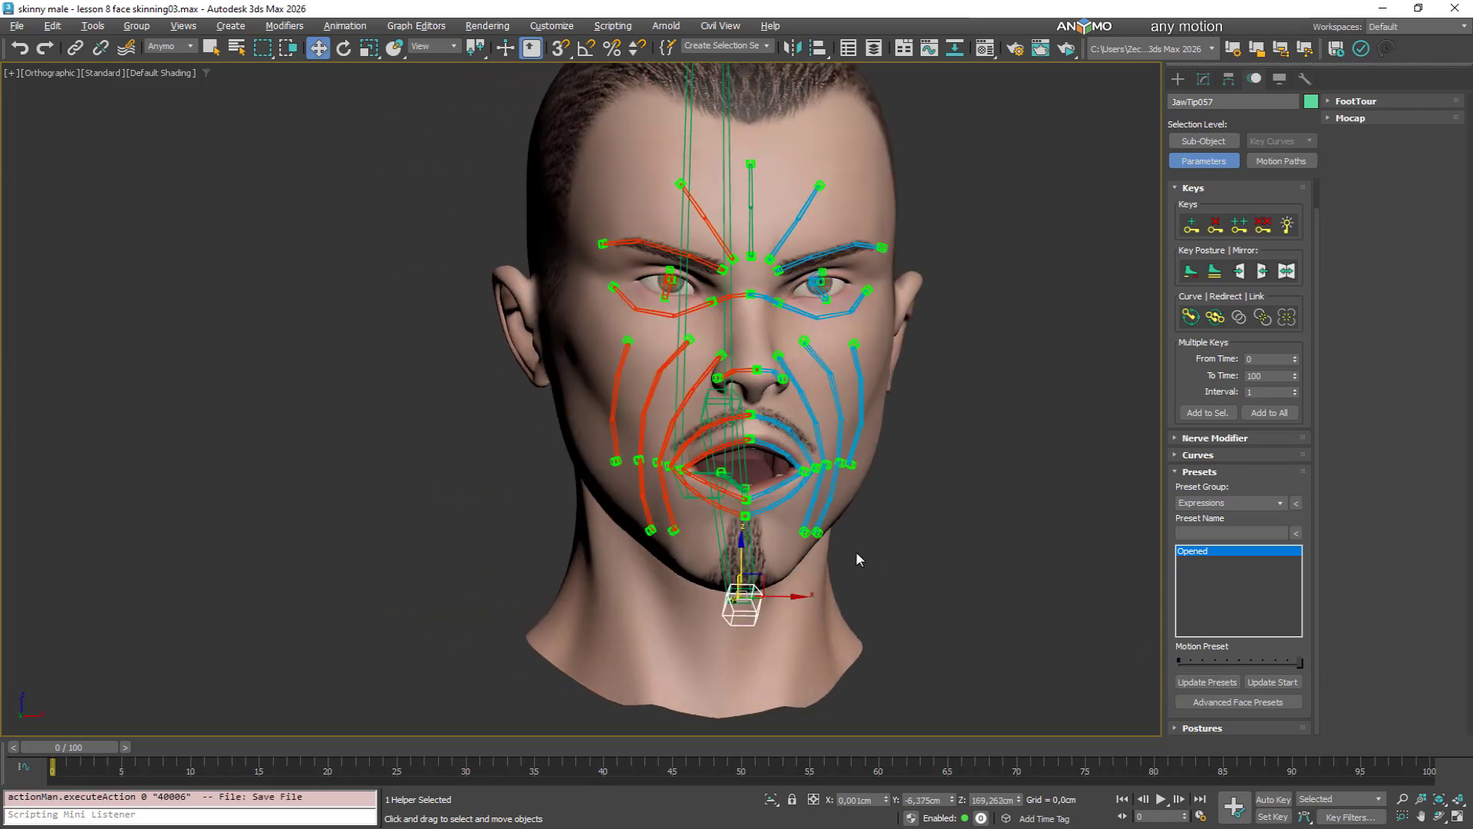
{"action": "scroll", "coordinate": [695, 501], "scroll_direction": "up", "scroll_amount": 5}
{"action": "middle_click_drag", "start_coordinate": [728, 497], "coordinate": [821, 479], "text": "alt"}
{"action": "left_click", "coordinate": [804, 482]}
{"action": "scroll", "coordinate": [825, 477], "scroll_direction": "up", "scroll_amount": 5}
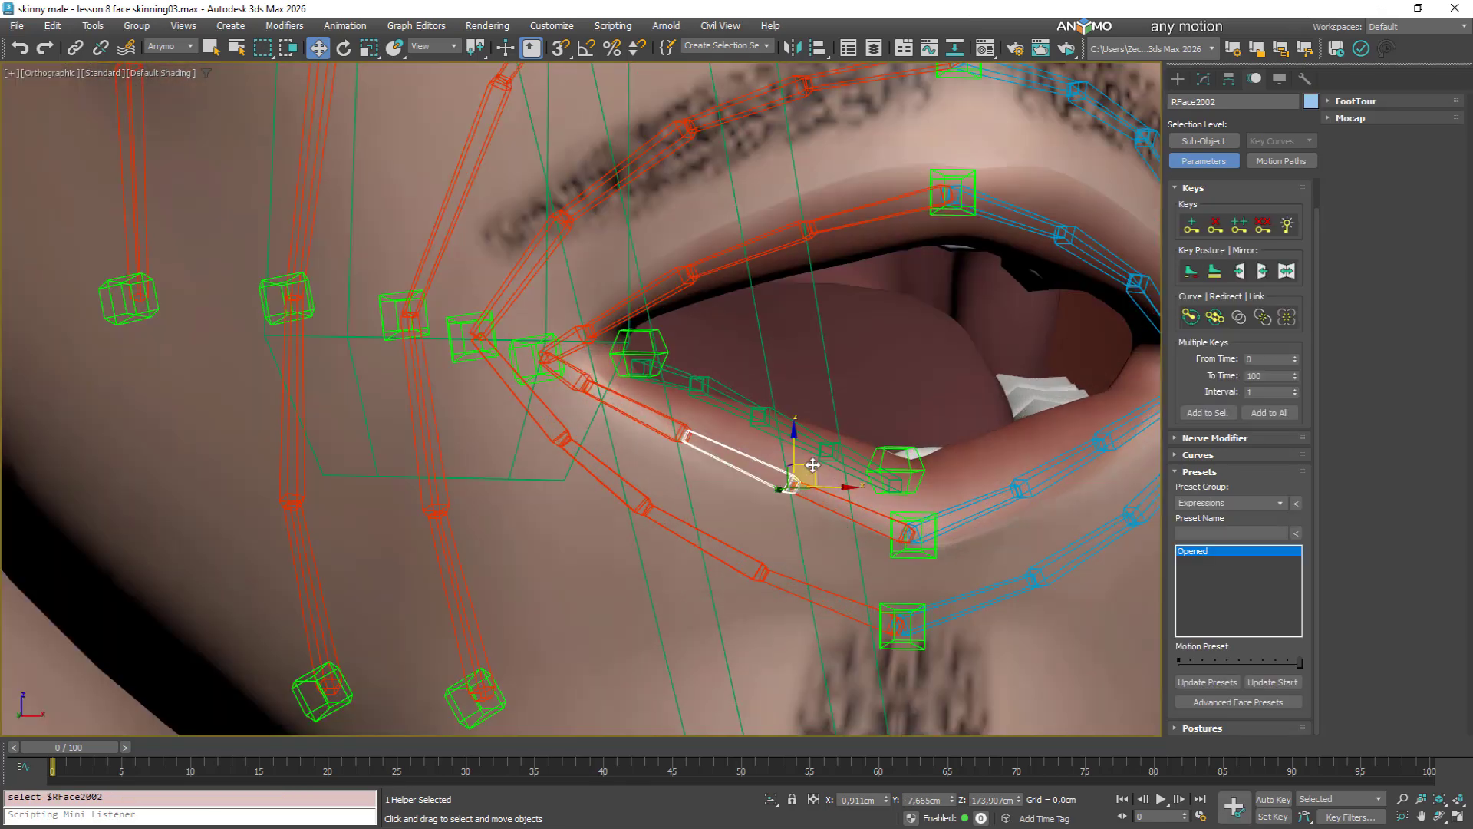
{"action": "left_click_drag", "start_coordinate": [812, 465], "coordinate": [810, 488]}
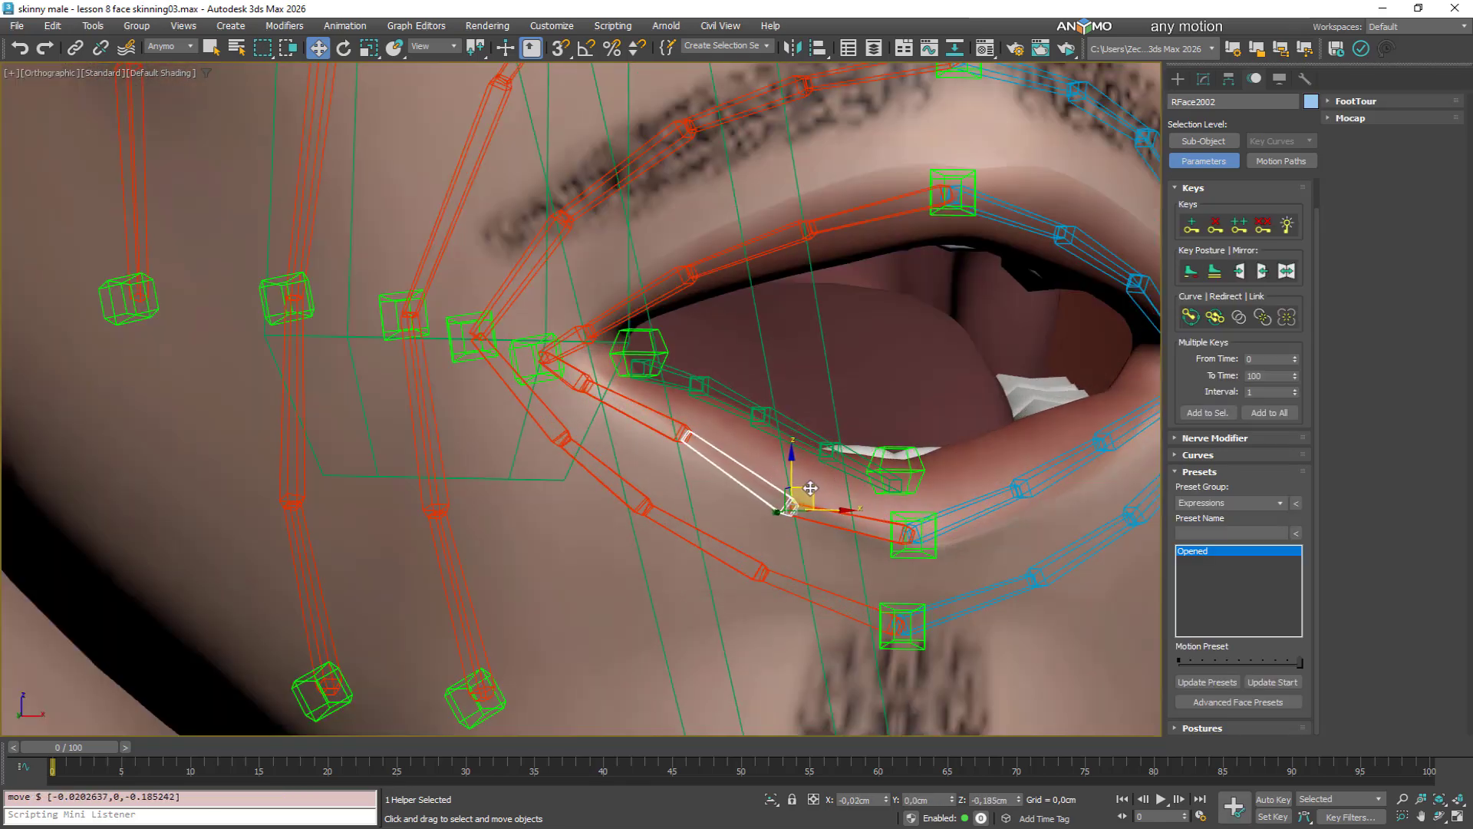
{"action": "left_click", "coordinate": [754, 577]}
{"action": "left_click_drag", "start_coordinate": [754, 577], "coordinate": [648, 454]}
{"action": "left_click_drag", "start_coordinate": [765, 506], "coordinate": [757, 519]}
{"action": "left_click_drag", "start_coordinate": [657, 459], "coordinate": [650, 465]}
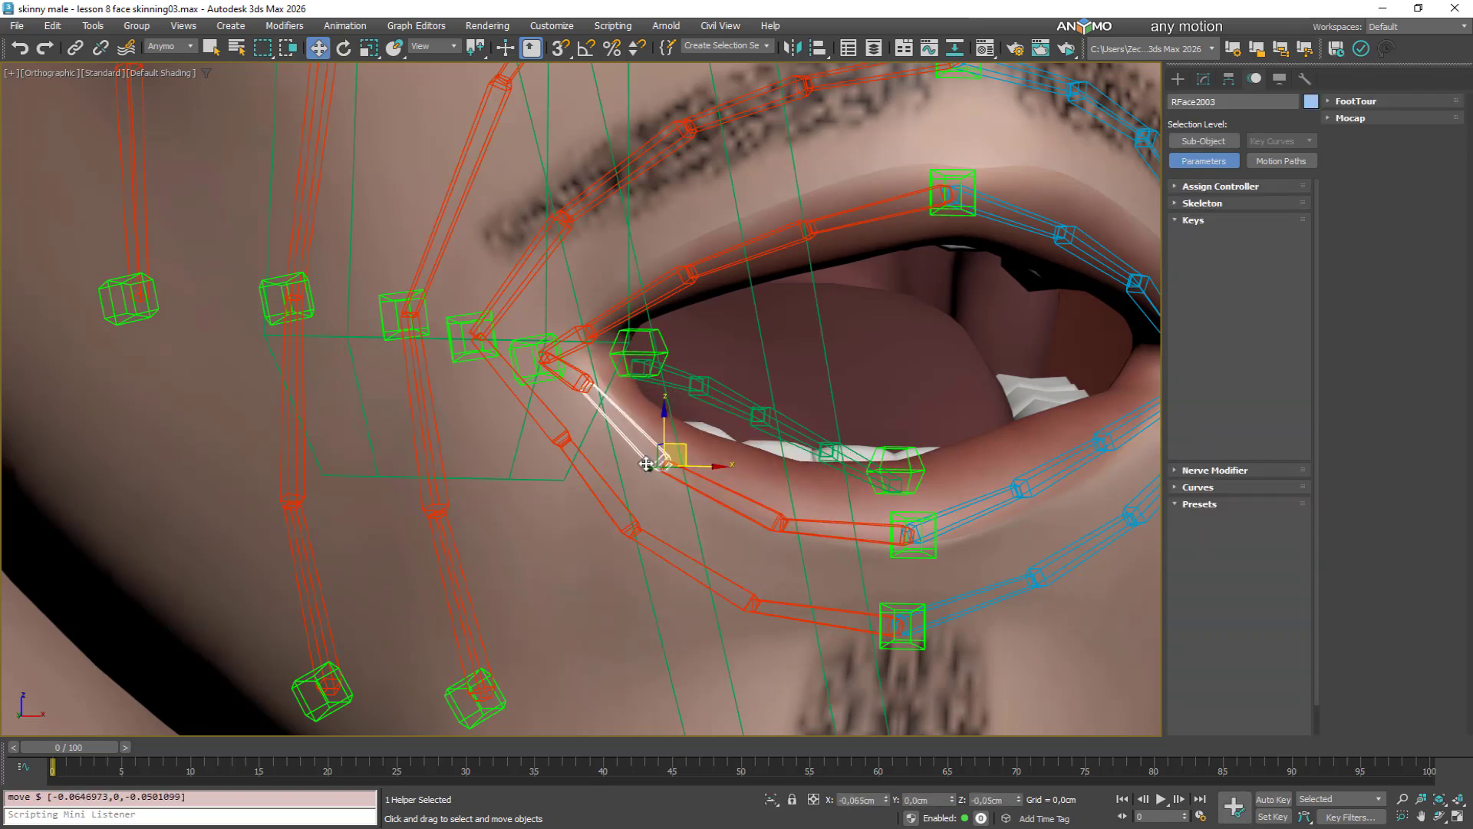
Lower the jaw tip bone by about 1.16 cm to open the mouth wider
{"action": "scroll", "coordinate": [691, 491], "scroll_direction": "down", "scroll_amount": 5}
{"action": "middle_click_drag", "start_coordinate": [837, 660], "coordinate": [869, 540], "text": "alt"}
{"action": "left_click", "coordinate": [802, 535]}
{"action": "left_click_drag", "start_coordinate": [802, 535], "coordinate": [790, 554]}
{"action": "middle_click_drag", "start_coordinate": [789, 555], "coordinate": [763, 552], "text": "alt"}
{"action": "middle_click_drag", "start_coordinate": [763, 552], "coordinate": [748, 679]}
{"action": "scroll", "coordinate": [759, 266], "scroll_direction": "up", "scroll_amount": 4}
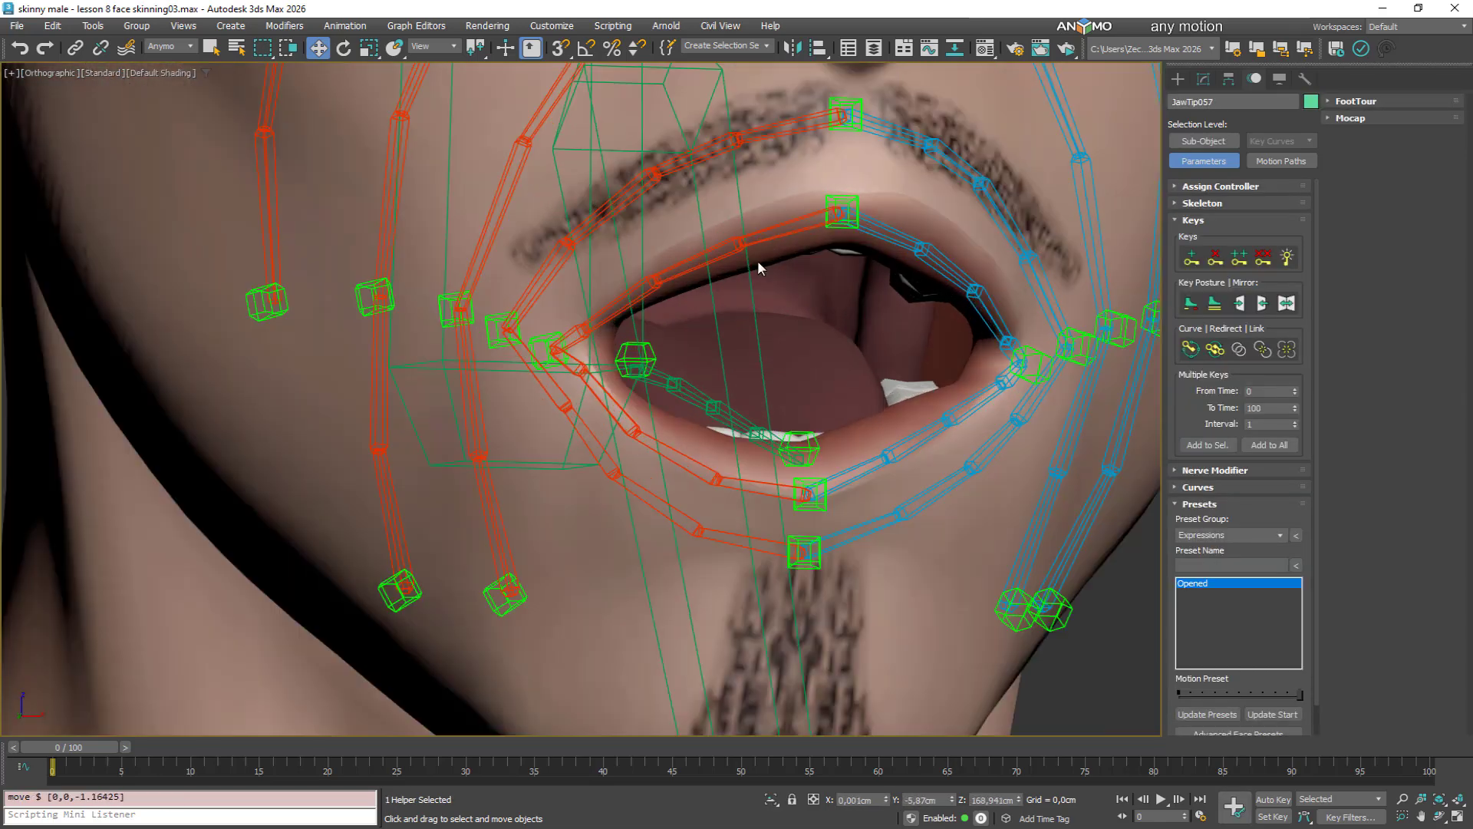
Raise the right-side upper-lip and moustache bones into a rounder arc and mirror the posture to the left side
{"action": "scroll", "coordinate": [756, 238], "scroll_direction": "up", "scroll_amount": 3}
{"action": "left_click", "coordinate": [743, 247]}
{"action": "left_click_drag", "start_coordinate": [750, 239], "coordinate": [747, 211]}
{"action": "left_click_drag", "start_coordinate": [617, 304], "coordinate": [602, 274]}
{"action": "left_click_drag", "start_coordinate": [511, 380], "coordinate": [511, 425]}
{"action": "middle_click_drag", "start_coordinate": [661, 261], "coordinate": [660, 371]}
{"action": "left_click_drag", "start_coordinate": [719, 221], "coordinate": [713, 209]}
{"action": "left_click_drag", "start_coordinate": [608, 268], "coordinate": [591, 252]}
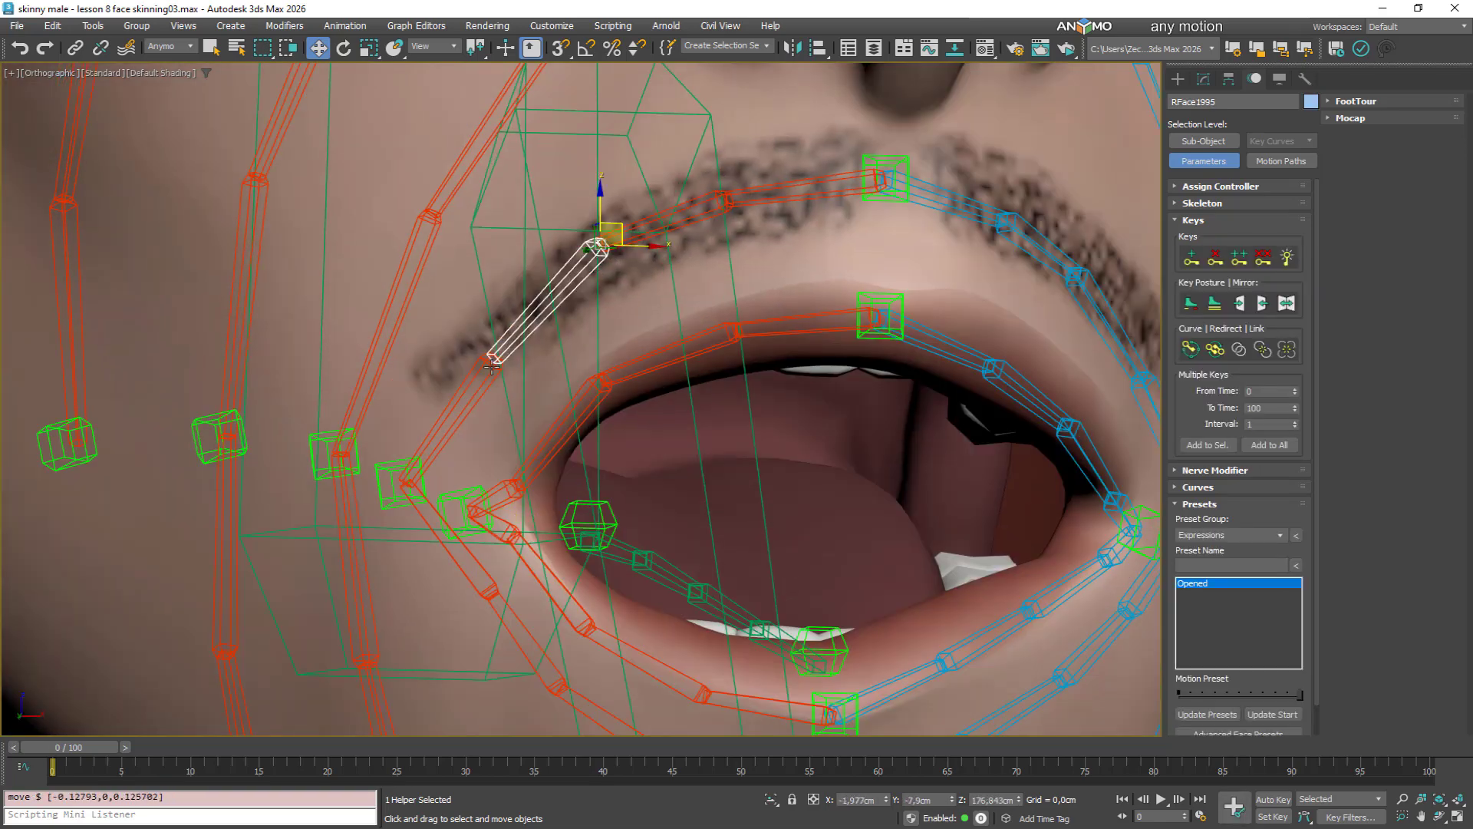
{"action": "left_click_drag", "start_coordinate": [482, 368], "coordinate": [467, 360]}
{"action": "scroll", "coordinate": [598, 302], "scroll_direction": "down", "scroll_amount": 3}
{"action": "left_click", "coordinate": [1239, 302]}
Raise the central upper-lip control by about 0.18 cm and adjust the height of the central moustache control
{"action": "middle_click_drag", "start_coordinate": [942, 435], "coordinate": [890, 433], "text": "alt"}
{"action": "scroll", "coordinate": [779, 316], "scroll_direction": "up", "scroll_amount": 3}
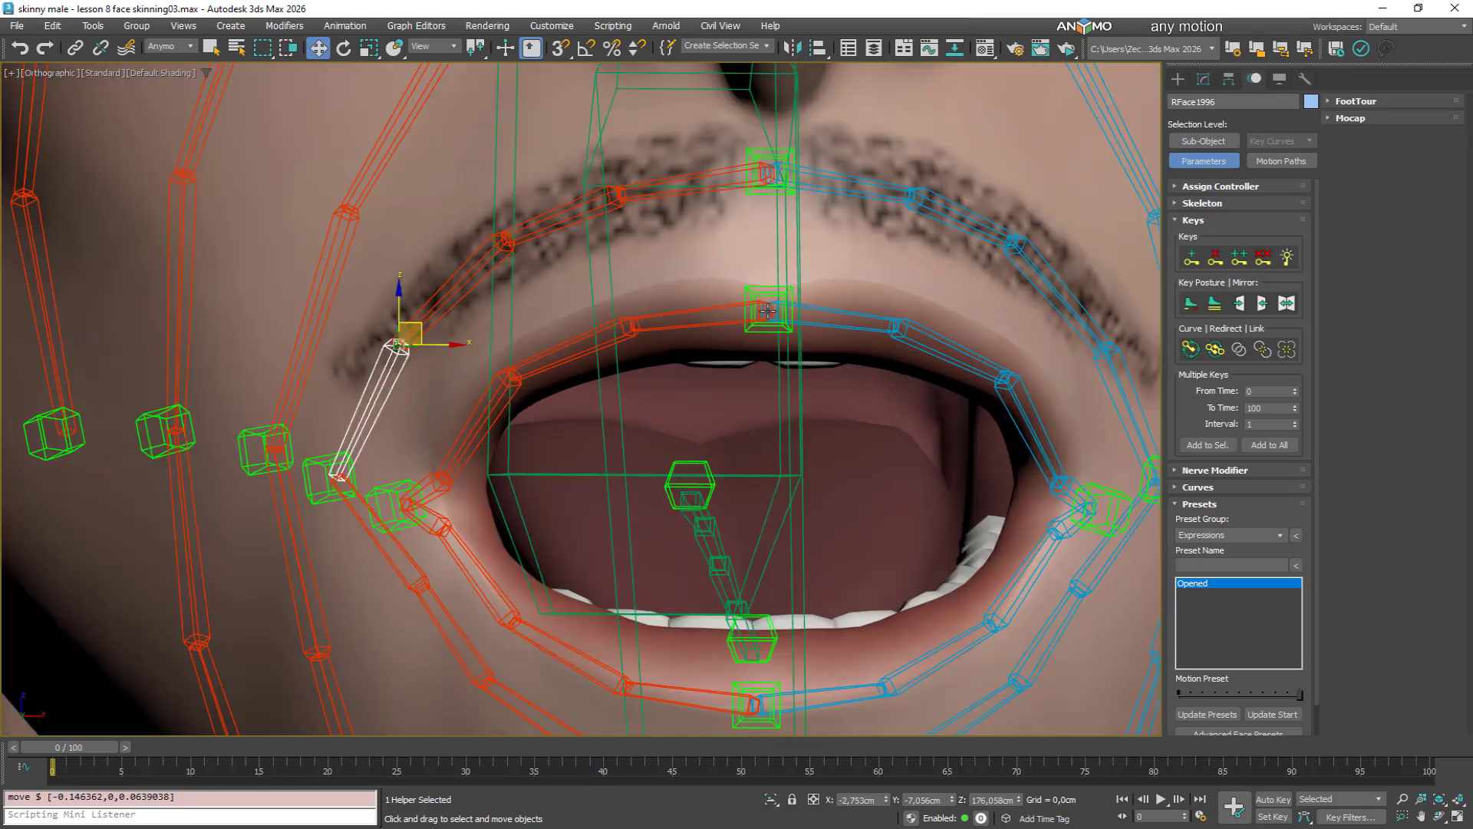
{"action": "left_click", "coordinate": [767, 307]}
{"action": "left_click_drag", "start_coordinate": [768, 307], "coordinate": [768, 251]}
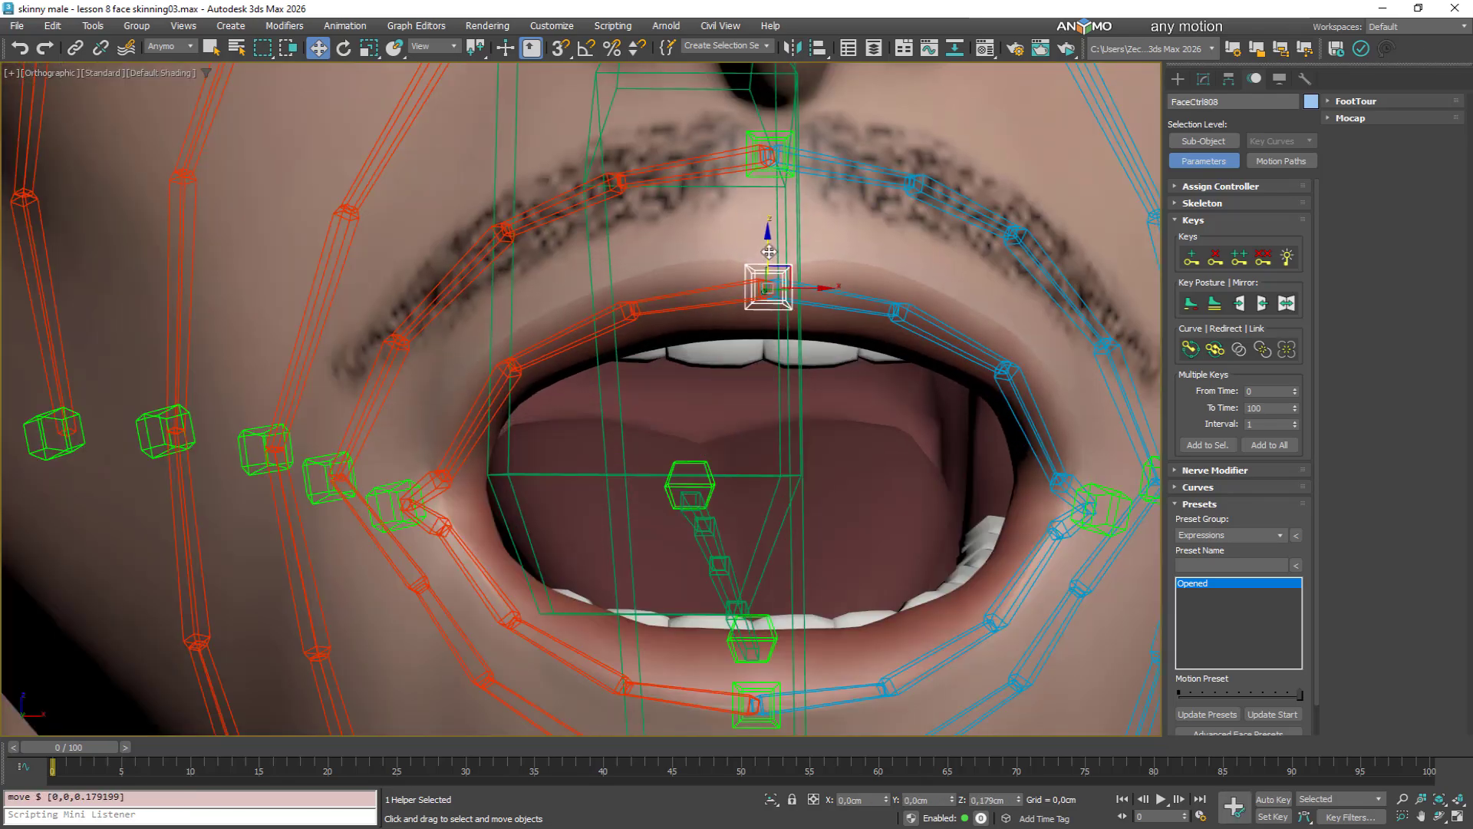
{"action": "left_click", "coordinate": [783, 136]}
{"action": "left_click_drag", "start_coordinate": [769, 119], "coordinate": [769, 131]}
Lower the central control below the lower lip by about 0.16 cm
{"action": "scroll", "coordinate": [737, 345], "scroll_direction": "down", "scroll_amount": 3}
{"action": "middle_click_drag", "start_coordinate": [729, 560], "coordinate": [698, 510], "text": "alt"}
{"action": "middle_click_drag", "start_coordinate": [698, 510], "coordinate": [694, 374]}
{"action": "left_click", "coordinate": [735, 518]}
{"action": "left_click_drag", "start_coordinate": [738, 493], "coordinate": [737, 508]}
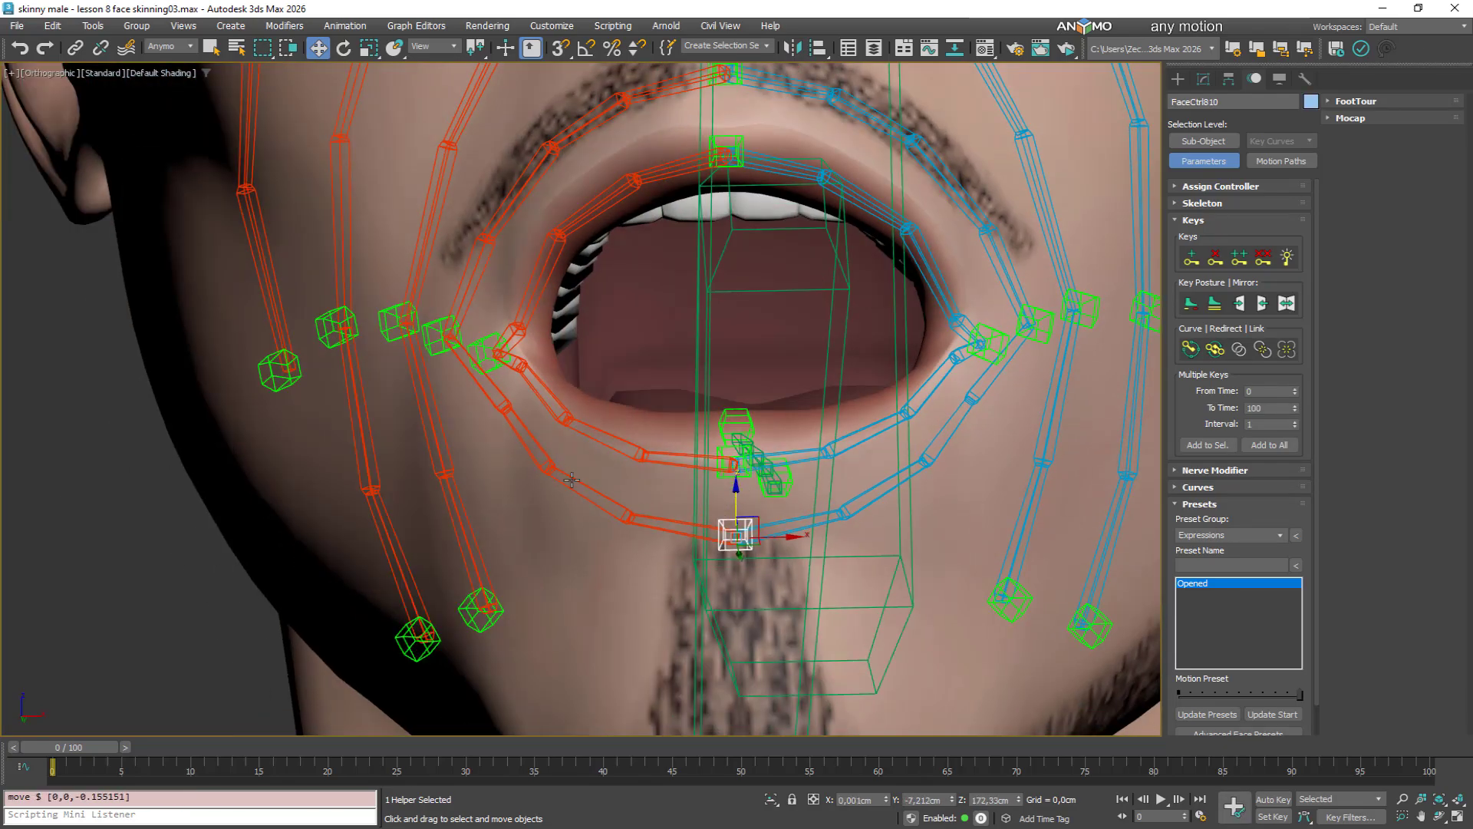
Reshape the right-side strand below the lower lip and its central control, and mirror the posture to the other side
{"action": "left_click", "coordinate": [508, 398]}
{"action": "left_click_drag", "start_coordinate": [501, 398], "coordinate": [503, 405]}
{"action": "middle_click_drag", "start_coordinate": [502, 459], "coordinate": [644, 453], "text": "alt"}
{"action": "left_click_drag", "start_coordinate": [488, 412], "coordinate": [470, 417]}
{"action": "left_click_drag", "start_coordinate": [517, 476], "coordinate": [492, 480]}
{"action": "left_click_drag", "start_coordinate": [563, 543], "coordinate": [549, 543]}
{"action": "middle_click_drag", "start_coordinate": [709, 538], "coordinate": [760, 505]}
{"action": "left_click_drag", "start_coordinate": [641, 564], "coordinate": [630, 563]}
{"action": "middle_click_drag", "start_coordinate": [737, 548], "coordinate": [610, 546], "text": "alt"}
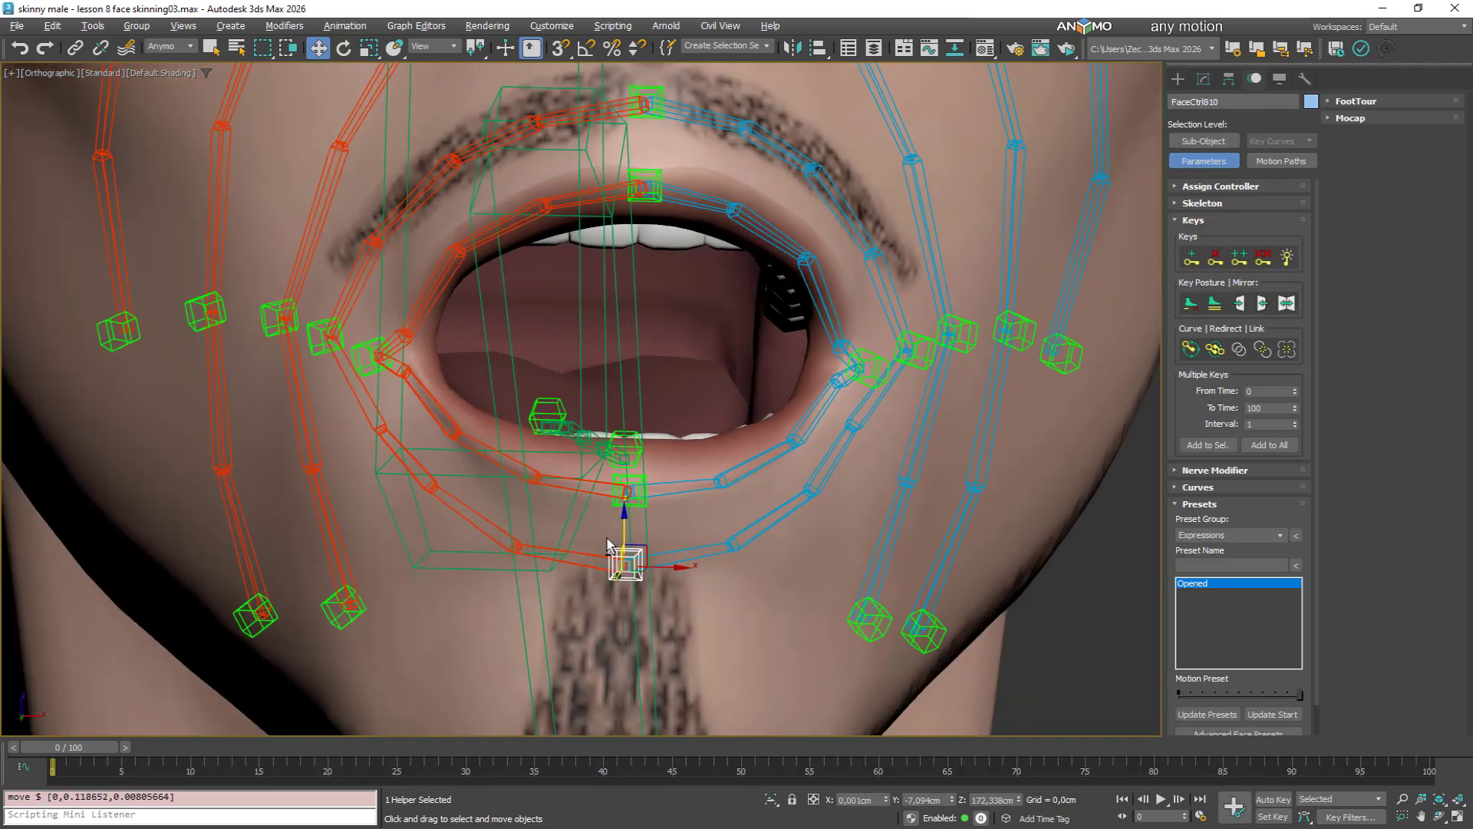
{"action": "scroll", "coordinate": [625, 548], "scroll_direction": "down", "scroll_amount": 3}
{"action": "left_click", "coordinate": [1281, 307]}
Push the right mouth-corner control back by about 0.38 cm
{"action": "middle_click_drag", "start_coordinate": [606, 434], "coordinate": [756, 453], "text": "alt"}
{"action": "scroll", "coordinate": [614, 449], "scroll_direction": "up", "scroll_amount": 4}
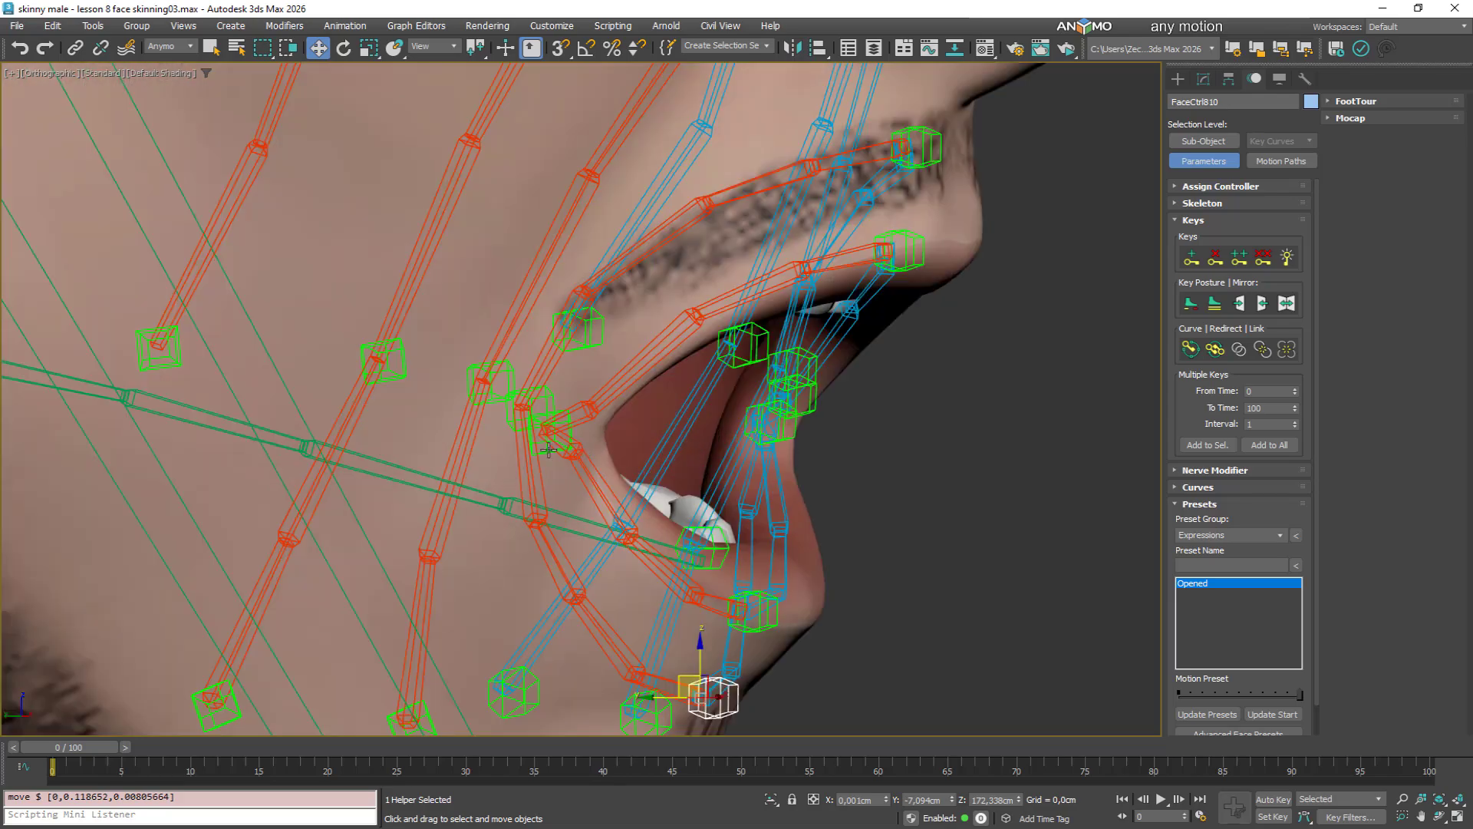
{"action": "left_click", "coordinate": [547, 450]}
{"action": "middle_click_drag", "start_coordinate": [548, 450], "coordinate": [583, 451], "text": "alt"}
{"action": "left_click_drag", "start_coordinate": [530, 427], "coordinate": [477, 427]}
{"action": "middle_click_drag", "start_coordinate": [679, 395], "coordinate": [645, 391], "text": "alt"}
{"action": "scroll", "coordinate": [660, 388], "scroll_direction": "down", "scroll_amount": 3}
{"action": "middle_click_drag", "start_coordinate": [668, 387], "coordinate": [714, 518]}
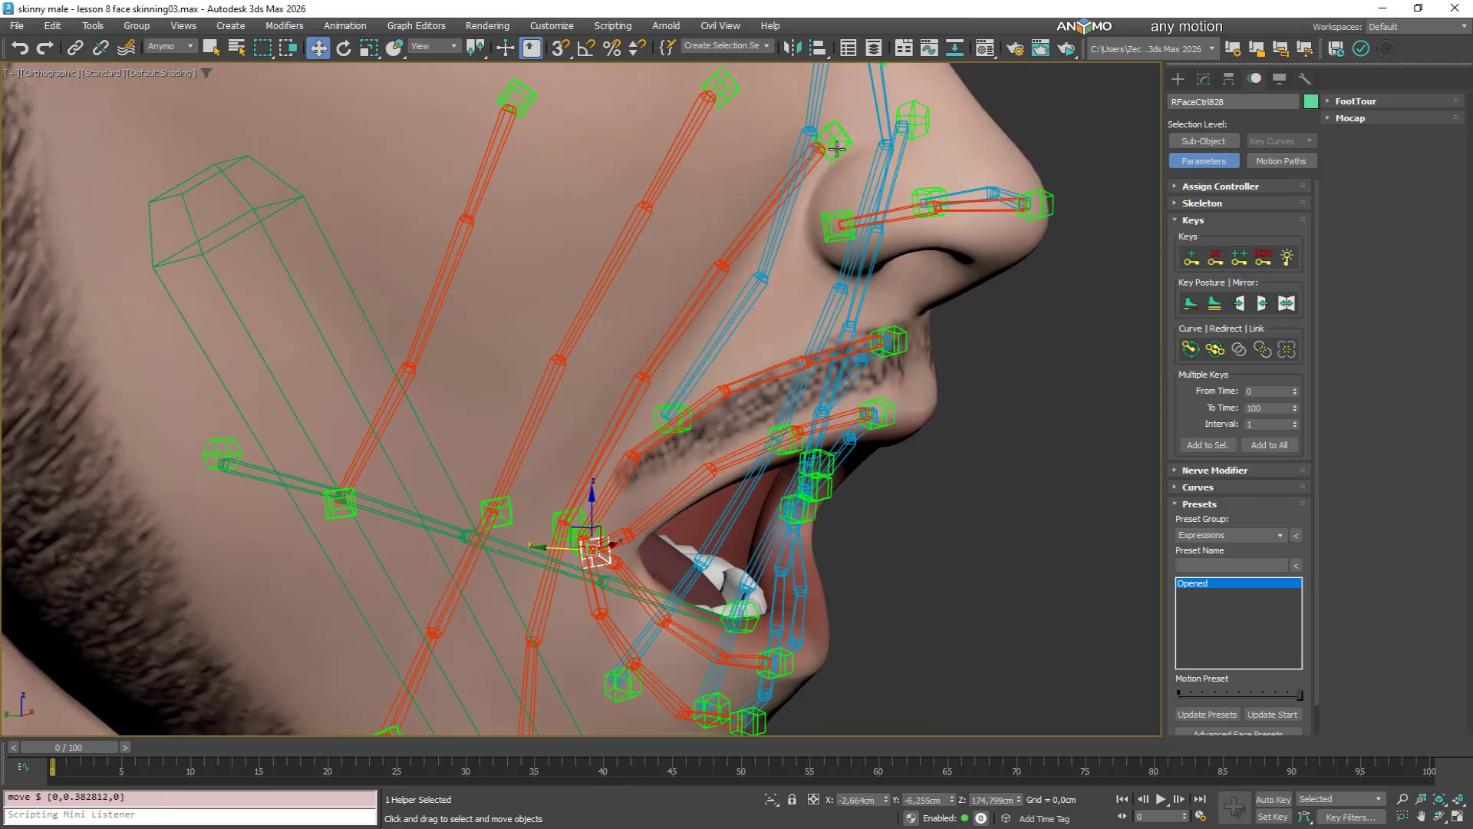
Nudge the right nostril-to-mouth-corner bones and the lower cheek control beside the chin, and mirror the posture
{"action": "left_click_drag", "start_coordinate": [836, 149], "coordinate": [828, 147]}
{"action": "left_click_drag", "start_coordinate": [721, 268], "coordinate": [711, 268]}
{"action": "left_click_drag", "start_coordinate": [643, 379], "coordinate": [635, 377]}
{"action": "middle_click_drag", "start_coordinate": [710, 559], "coordinate": [710, 515]}
{"action": "middle_click_drag", "start_coordinate": [709, 516], "coordinate": [571, 429], "text": "alt"}
{"action": "left_click", "coordinate": [602, 606]}
{"action": "left_click_drag", "start_coordinate": [629, 587], "coordinate": [624, 586]}
{"action": "scroll", "coordinate": [684, 557], "scroll_direction": "down", "scroll_amount": 4}
{"action": "left_click", "coordinate": [1269, 303]}
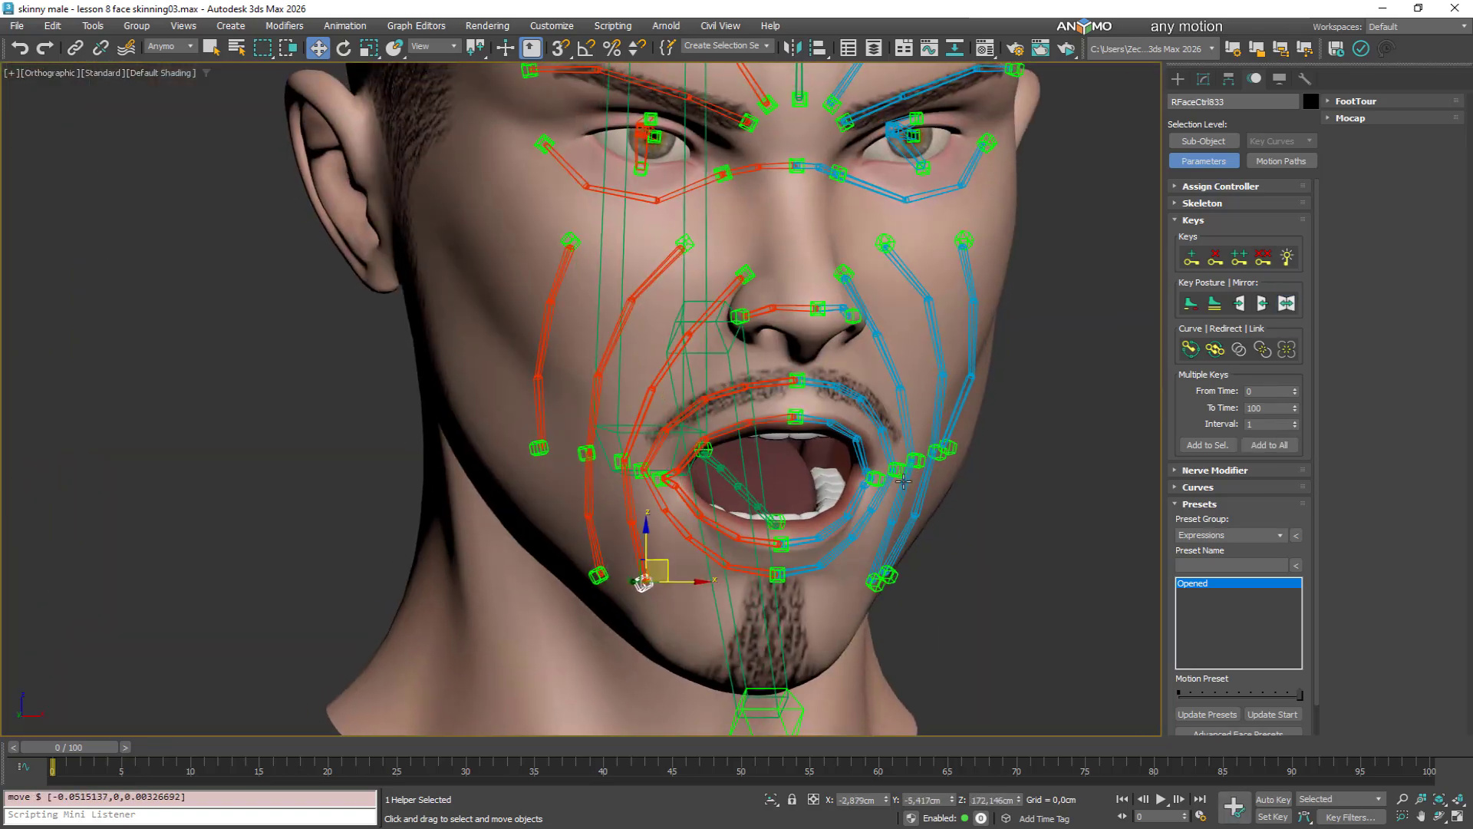
Update the Opened preset with the refined mouth pose and check it at the full Motion Preset value
{"action": "middle_click_drag", "start_coordinate": [774, 392], "coordinate": [775, 446]}
{"action": "middle_click_drag", "start_coordinate": [775, 446], "coordinate": [802, 521], "text": "alt"}
{"action": "middle_click_drag", "start_coordinate": [801, 521], "coordinate": [768, 448]}
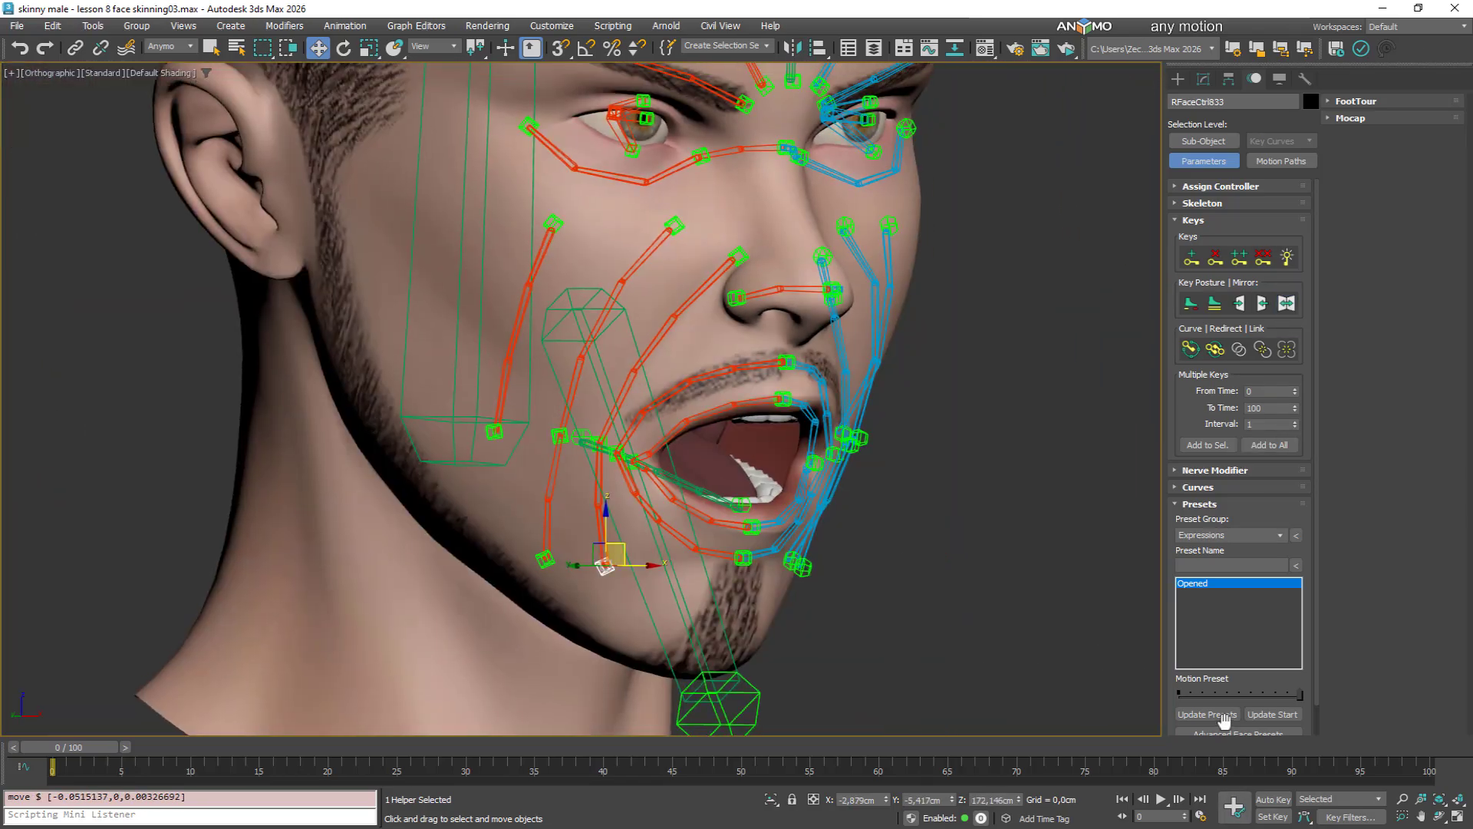
{"action": "mouse_move", "coordinate": [1298, 693]}
{"action": "left_mouse_down"}
{"action": "mouse_move", "coordinate": [1235, 695]}
{"action": "mouse_move", "coordinate": [1302, 695]}
{"action": "left_mouse_up"}
{"action": "key", "text": "q"}
Push the control next to the right mouth corner back into the cheek
{"action": "scroll", "coordinate": [639, 499], "scroll_direction": "up", "scroll_amount": 5}
{"action": "left_click", "coordinate": [623, 423]}
{"action": "middle_click_drag", "start_coordinate": [625, 425], "coordinate": [732, 495], "text": "alt"}
{"action": "key", "text": "w"}
{"action": "mouse_move", "coordinate": [675, 437]}
{"action": "middle_mouse_down", "text": "alt"}
{"action": "mouse_move", "coordinate": [579, 454]}
{"action": "mouse_move", "coordinate": [675, 460]}
{"action": "middle_mouse_up", "text": "alt"}
{"action": "left_click", "coordinate": [548, 414]}
{"action": "left_click_drag", "start_coordinate": [517, 413], "coordinate": [495, 412]}
Move the neighbouring right cheek control beside the mouth corner back and mirror the posture to the other side
{"action": "left_click", "coordinate": [533, 394]}
{"action": "middle_click_drag", "start_coordinate": [653, 437], "coordinate": [603, 444], "text": "alt"}
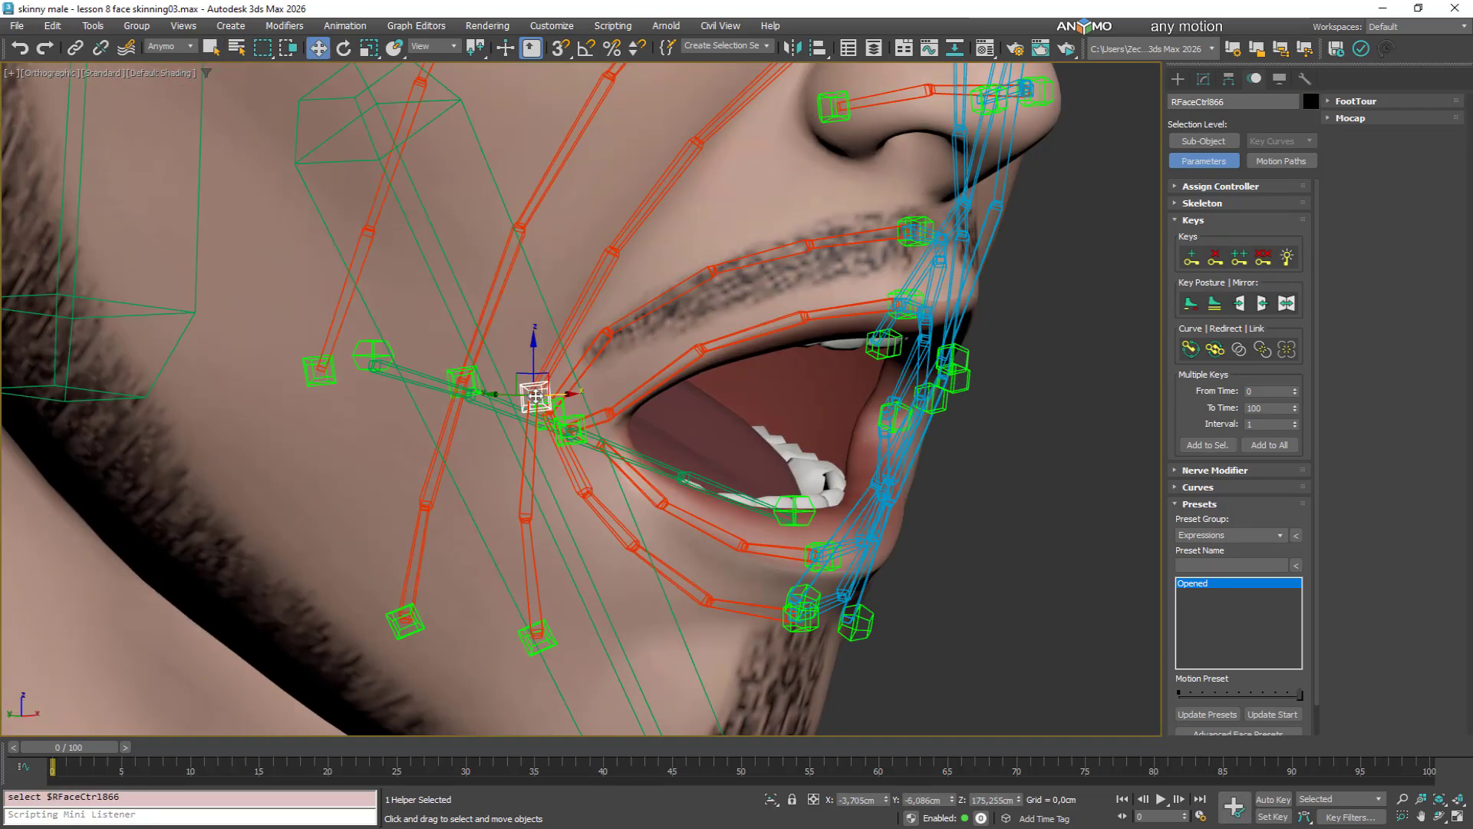
{"action": "left_click_drag", "start_coordinate": [501, 399], "coordinate": [508, 399]}
{"action": "scroll", "coordinate": [649, 439], "scroll_direction": "down", "scroll_amount": 2}
{"action": "middle_click_drag", "start_coordinate": [649, 439], "coordinate": [661, 454], "text": "alt"}
{"action": "scroll", "coordinate": [564, 400], "scroll_direction": "up", "scroll_amount": 3}
{"action": "left_click_drag", "start_coordinate": [546, 412], "coordinate": [529, 409]}
{"action": "scroll", "coordinate": [651, 444], "scroll_direction": "down", "scroll_amount": 3}
{"action": "middle_click_drag", "start_coordinate": [651, 444], "coordinate": [567, 431], "text": "alt"}
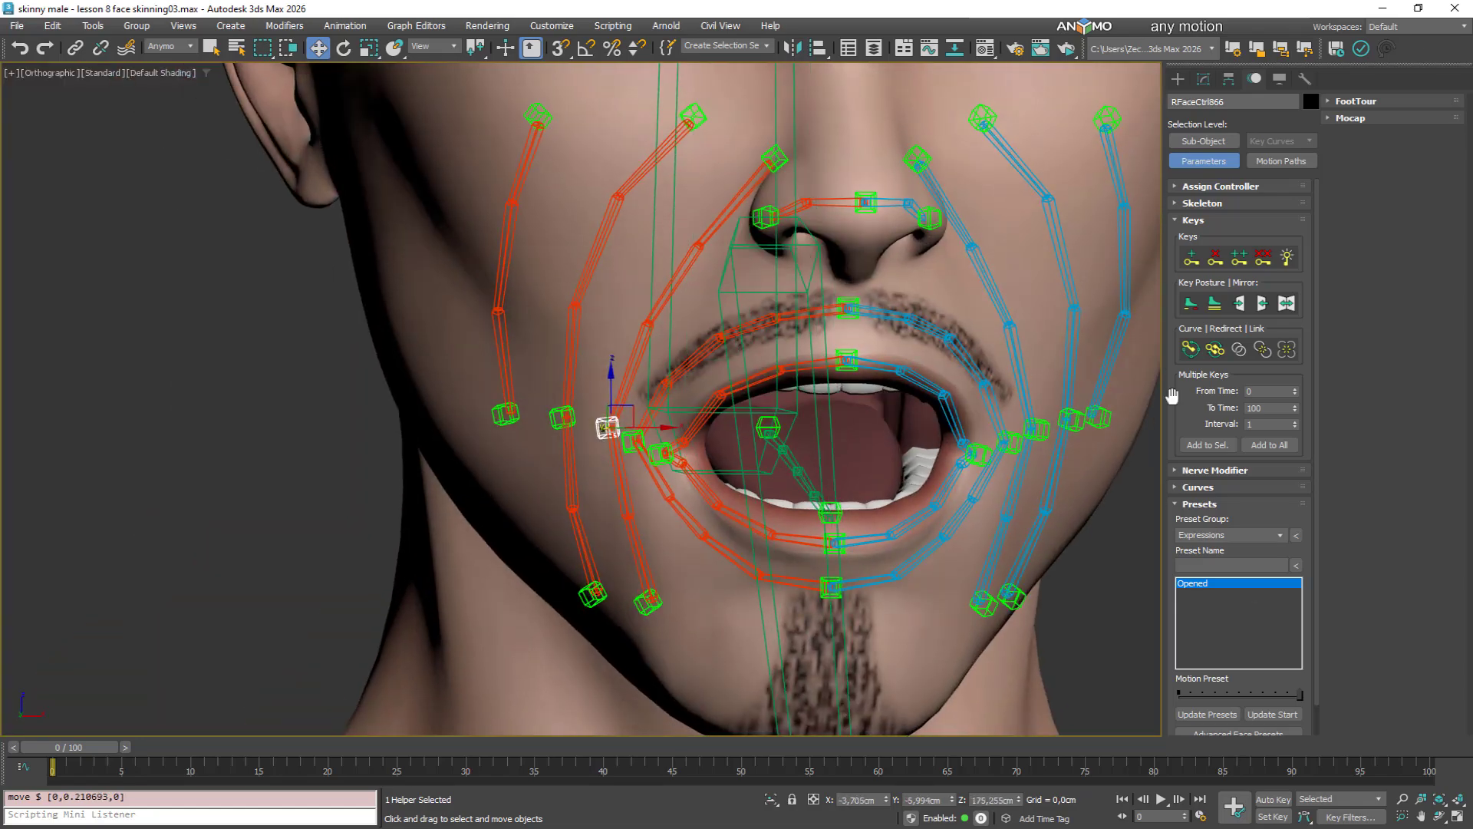
{"action": "left_click", "coordinate": [1283, 306]}
Push the central control below the lower lip back about 0.15 cm and spread the central lip controls vertically
{"action": "middle_click_drag", "start_coordinate": [811, 497], "coordinate": [954, 549], "text": "alt"}
{"action": "scroll", "coordinate": [669, 474], "scroll_direction": "up", "scroll_amount": 3}
{"action": "left_click", "coordinate": [663, 519]}
{"action": "left_click_drag", "start_coordinate": [649, 502], "coordinate": [637, 501]}
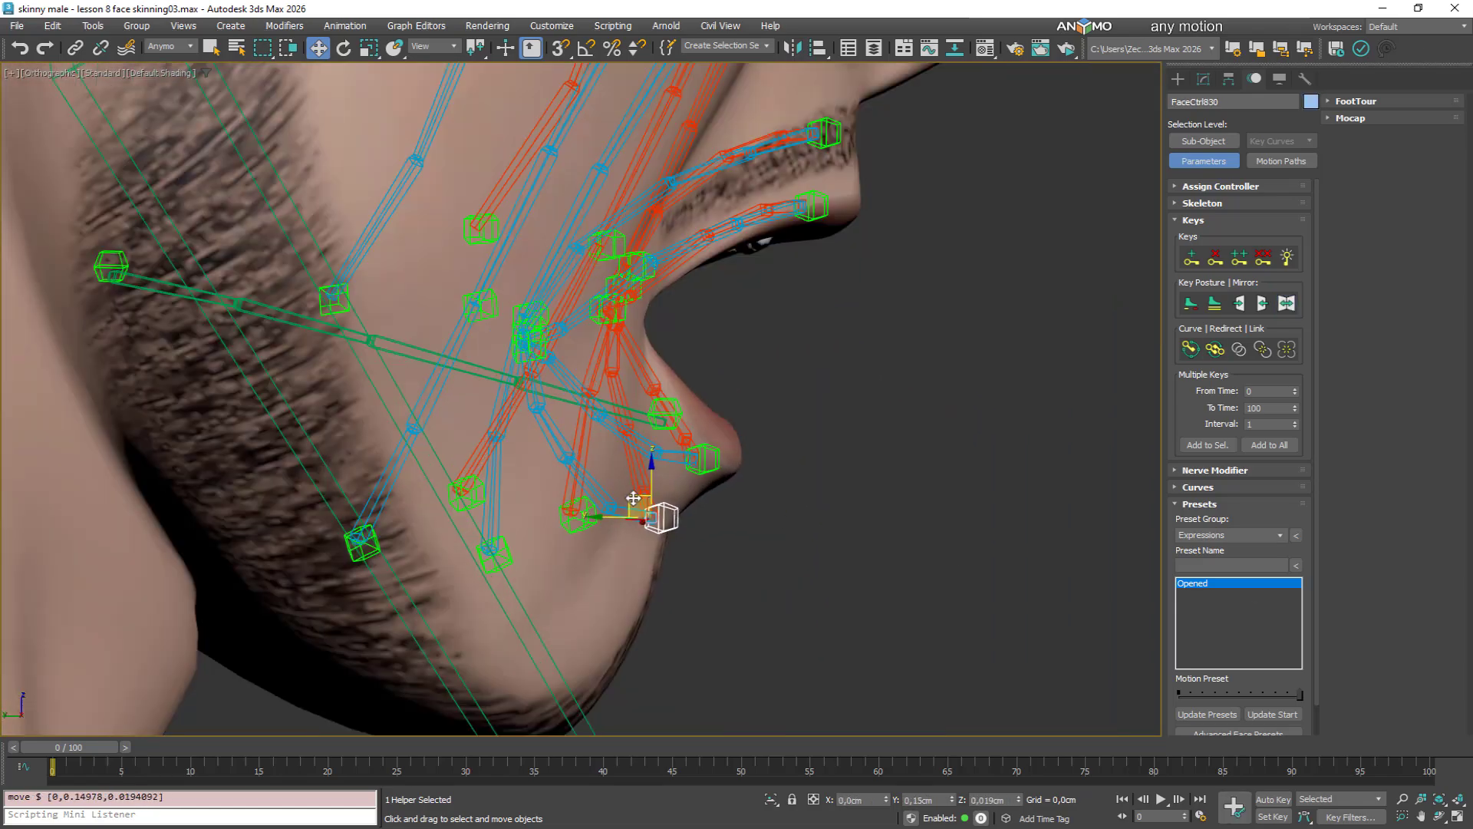
{"action": "middle_click_drag", "start_coordinate": [782, 460], "coordinate": [674, 443], "text": "alt"}
{"action": "left_click", "coordinate": [674, 442]}
{"action": "left_click_drag", "start_coordinate": [663, 423], "coordinate": [664, 446]}
{"action": "left_click", "coordinate": [664, 184]}
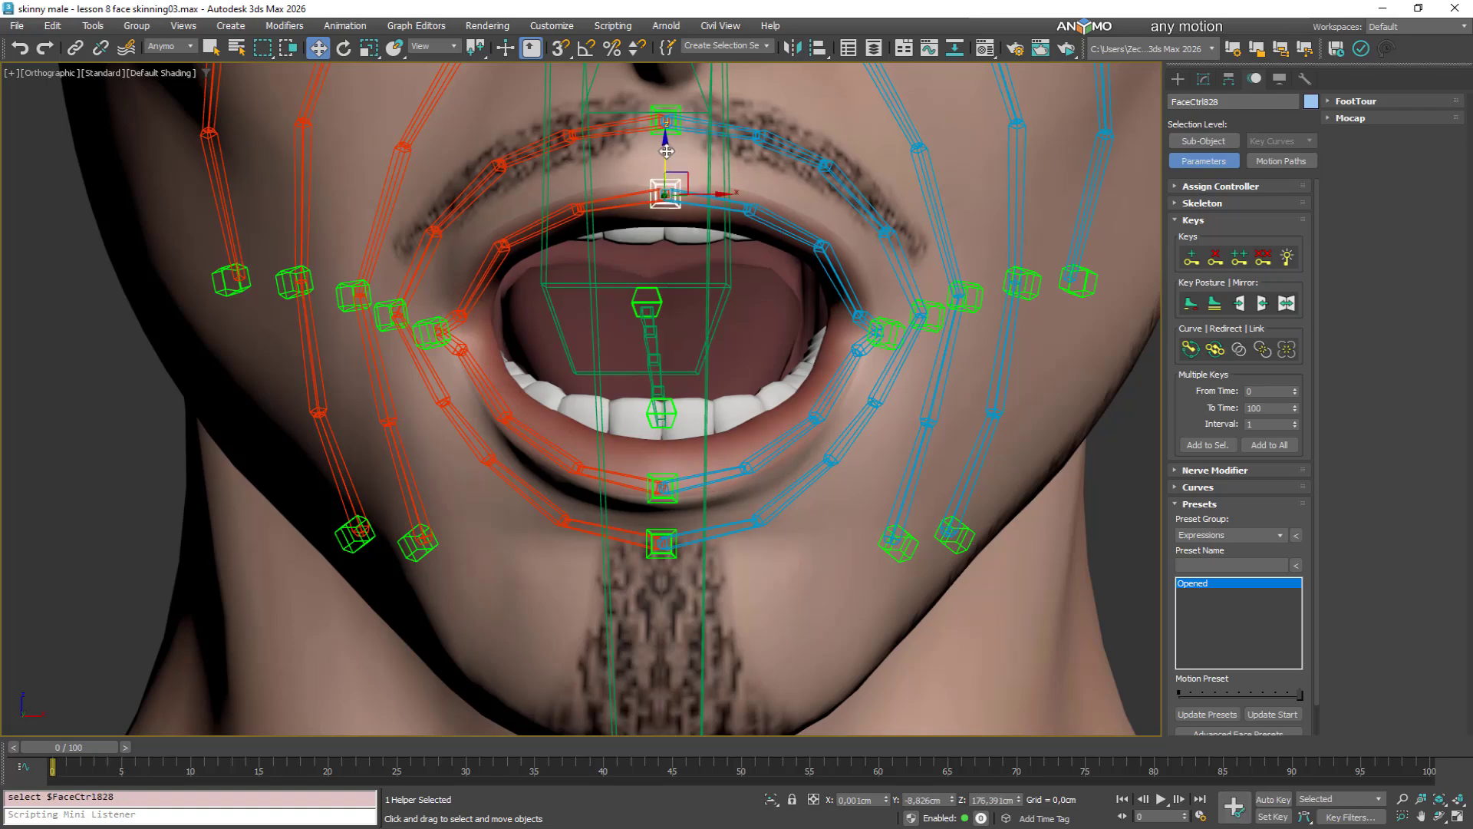
{"action": "left_click_drag", "start_coordinate": [664, 142], "coordinate": [665, 126]}
Lower the jaw tip bone by about 1.12 cm and update the Opened preset at the full Motion Preset value
{"action": "scroll", "coordinate": [666, 153], "scroll_direction": "down", "scroll_amount": 4}
{"action": "middle_click_drag", "start_coordinate": [529, 445], "coordinate": [673, 456], "text": "alt"}
{"action": "left_click", "coordinate": [607, 487]}
{"action": "left_click_drag", "start_coordinate": [592, 457], "coordinate": [592, 496]}
{"action": "middle_click_drag", "start_coordinate": [766, 426], "coordinate": [625, 459]}
{"action": "left_click", "coordinate": [1197, 714]}
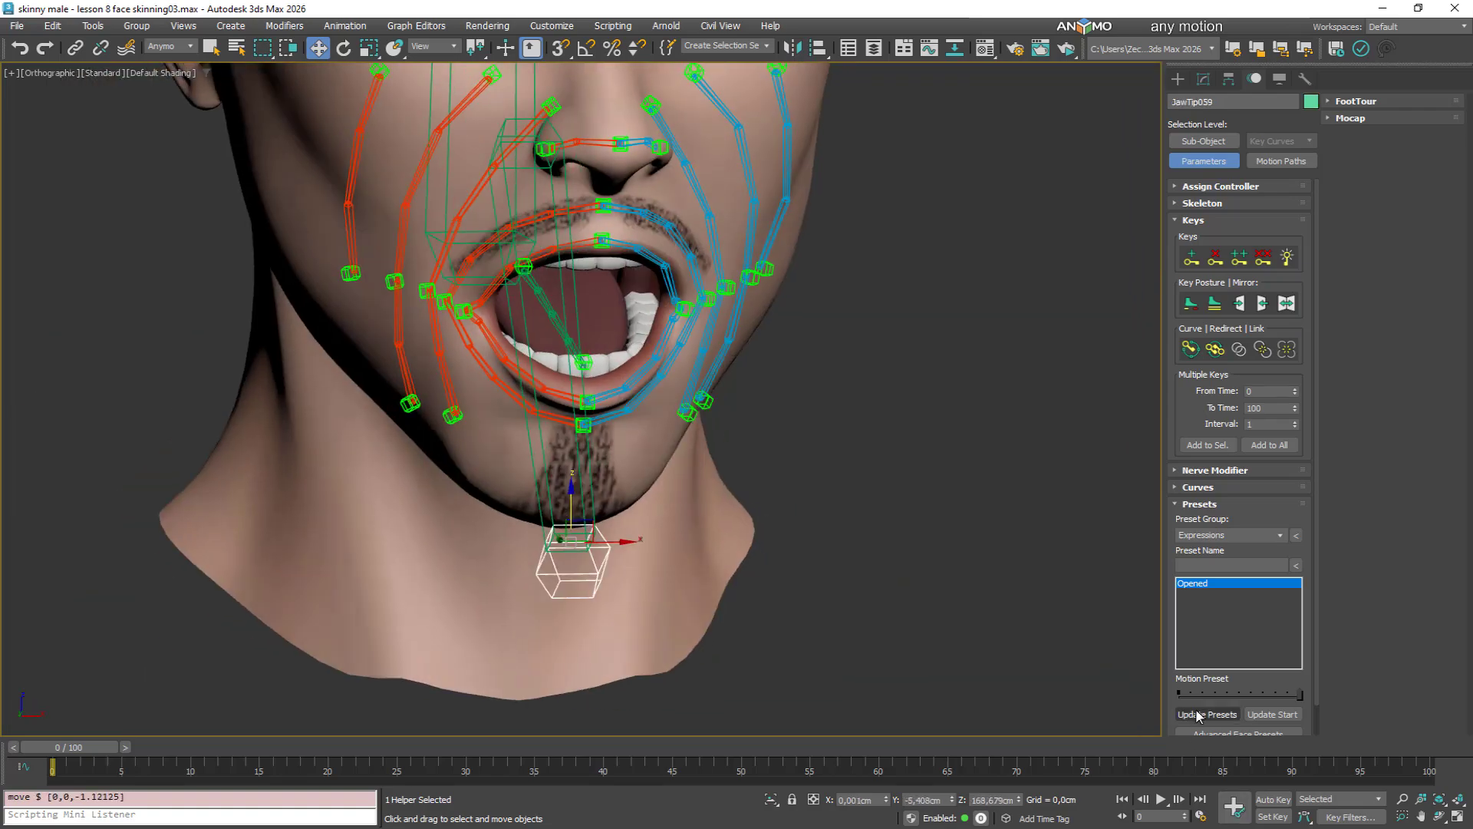
{"action": "mouse_move", "coordinate": [1300, 696]}
{"action": "left_mouse_down"}
{"action": "mouse_move", "coordinate": [1243, 696]}
{"action": "mouse_move", "coordinate": [1302, 696]}
{"action": "left_mouse_up"}
Shift the right cheek control at the lower end of the middle cheek strand
{"action": "middle_click_drag", "start_coordinate": [744, 368], "coordinate": [894, 361], "text": "alt"}
{"action": "middle_click_drag", "start_coordinate": [894, 361], "coordinate": [972, 417]}
{"action": "scroll", "coordinate": [669, 372], "scroll_direction": "up", "scroll_amount": 4}
{"action": "left_click", "coordinate": [667, 370]}
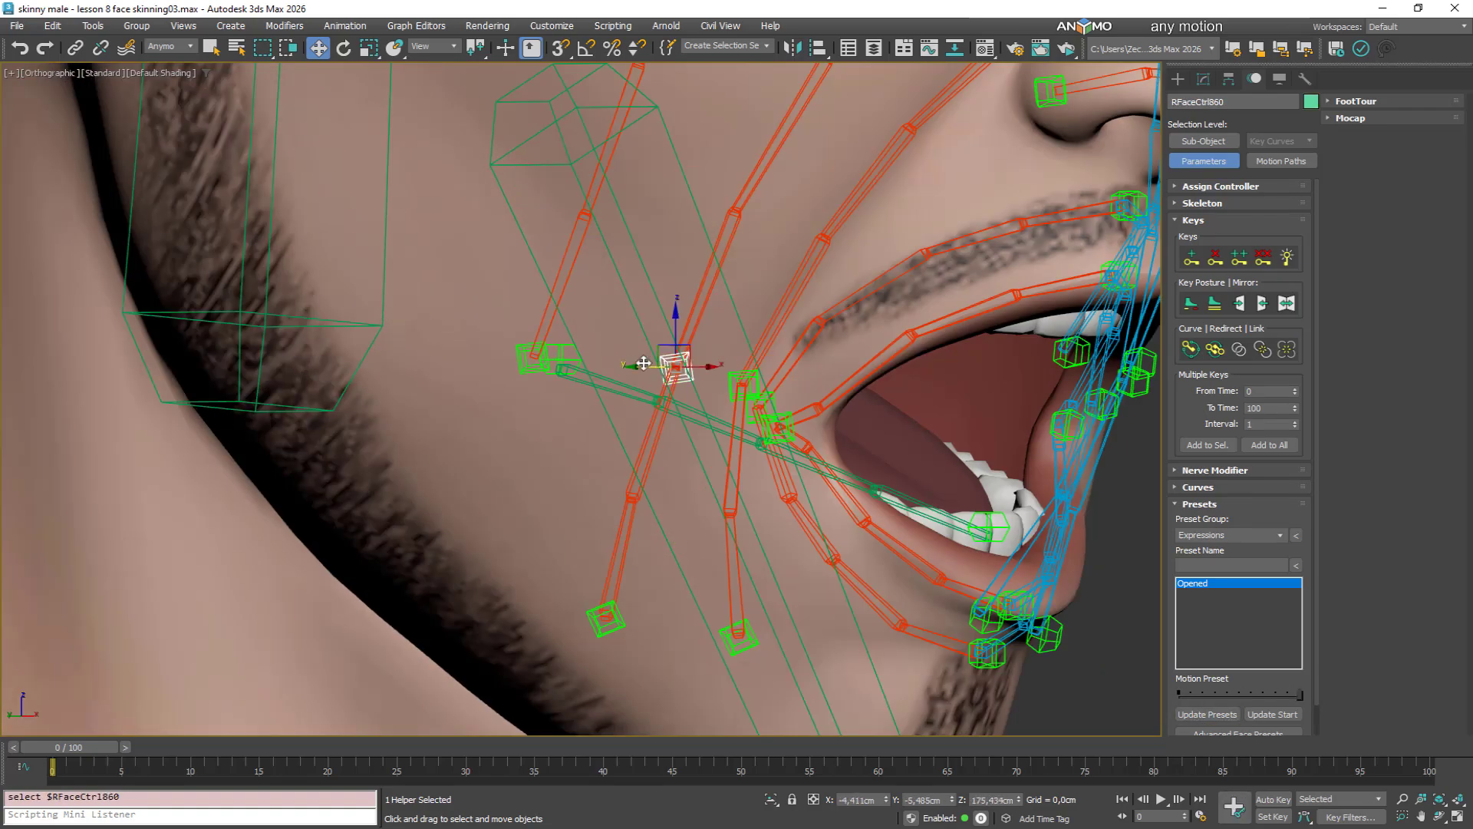
{"action": "left_click_drag", "start_coordinate": [656, 368], "coordinate": [667, 368]}
Adjust the bones of the right middle cheek strand to smooth the cheek and save the scene
{"action": "middle_click_drag", "start_coordinate": [706, 180], "coordinate": [656, 427]}
{"action": "left_click", "coordinate": [770, 311]}
{"action": "left_click", "coordinate": [691, 464]}
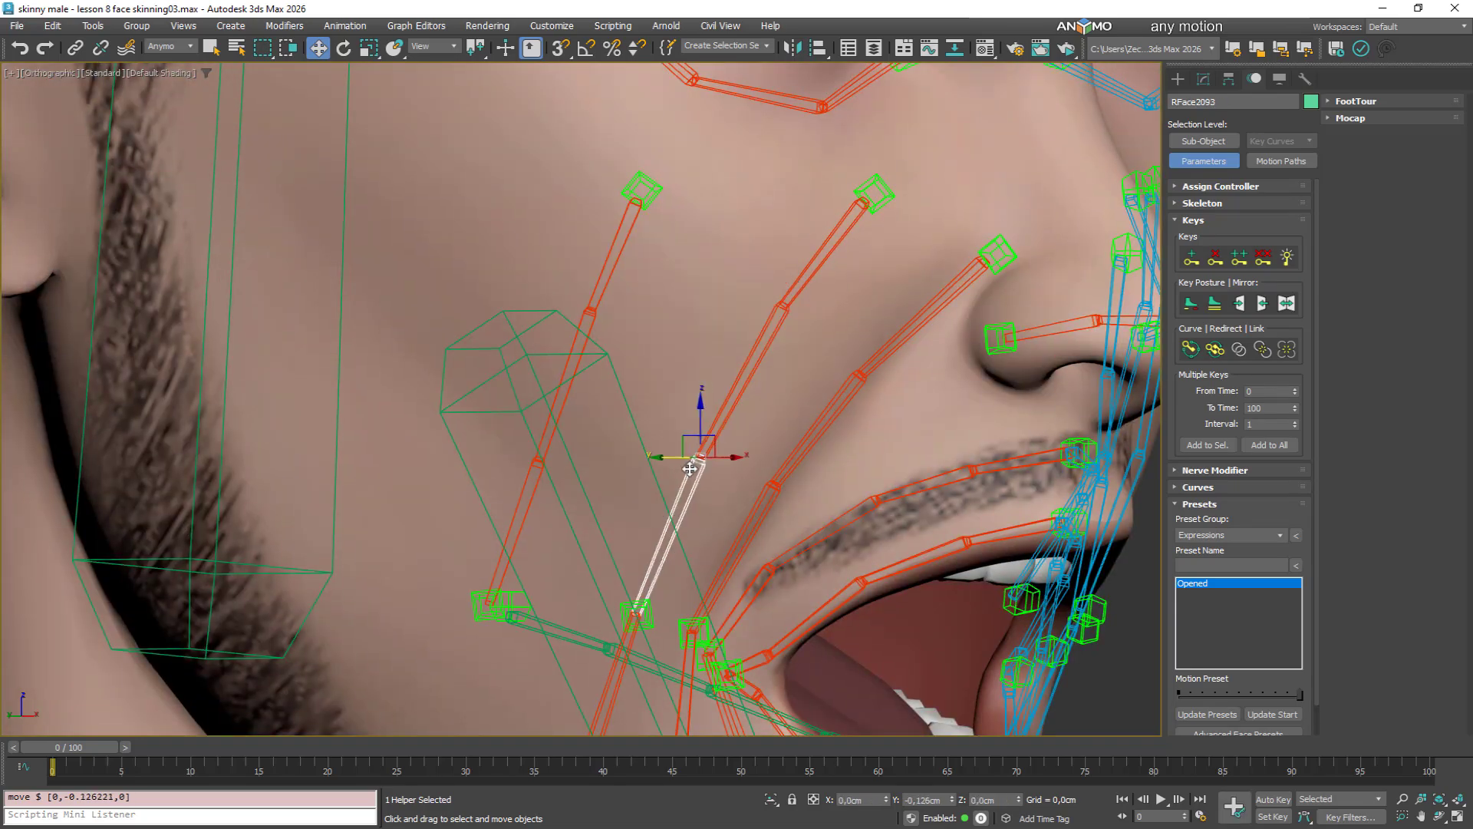
{"action": "left_click_drag", "start_coordinate": [669, 461], "coordinate": [681, 462]}
{"action": "scroll", "coordinate": [679, 353], "scroll_direction": "down", "scroll_amount": 5}
{"action": "middle_click_drag", "start_coordinate": [772, 417], "coordinate": [626, 422], "text": "alt"}
{"action": "middle_click_drag", "start_coordinate": [875, 628], "coordinate": [1019, 574], "text": "alt"}
{"action": "key", "text": "ctrl+s"}
Reposition the right upper-lip bones near the mouth corner so the lip sits cleanly around the teeth
{"action": "scroll", "coordinate": [645, 496], "scroll_direction": "up", "scroll_amount": 5}
{"action": "left_click", "coordinate": [656, 544]}
{"action": "middle_click_drag", "start_coordinate": [655, 544], "coordinate": [585, 539], "text": "alt"}
{"action": "left_click_drag", "start_coordinate": [654, 491], "coordinate": [694, 508]}
{"action": "left_click", "coordinate": [700, 415]}
{"action": "middle_click_drag", "start_coordinate": [700, 415], "coordinate": [756, 337], "text": "alt"}
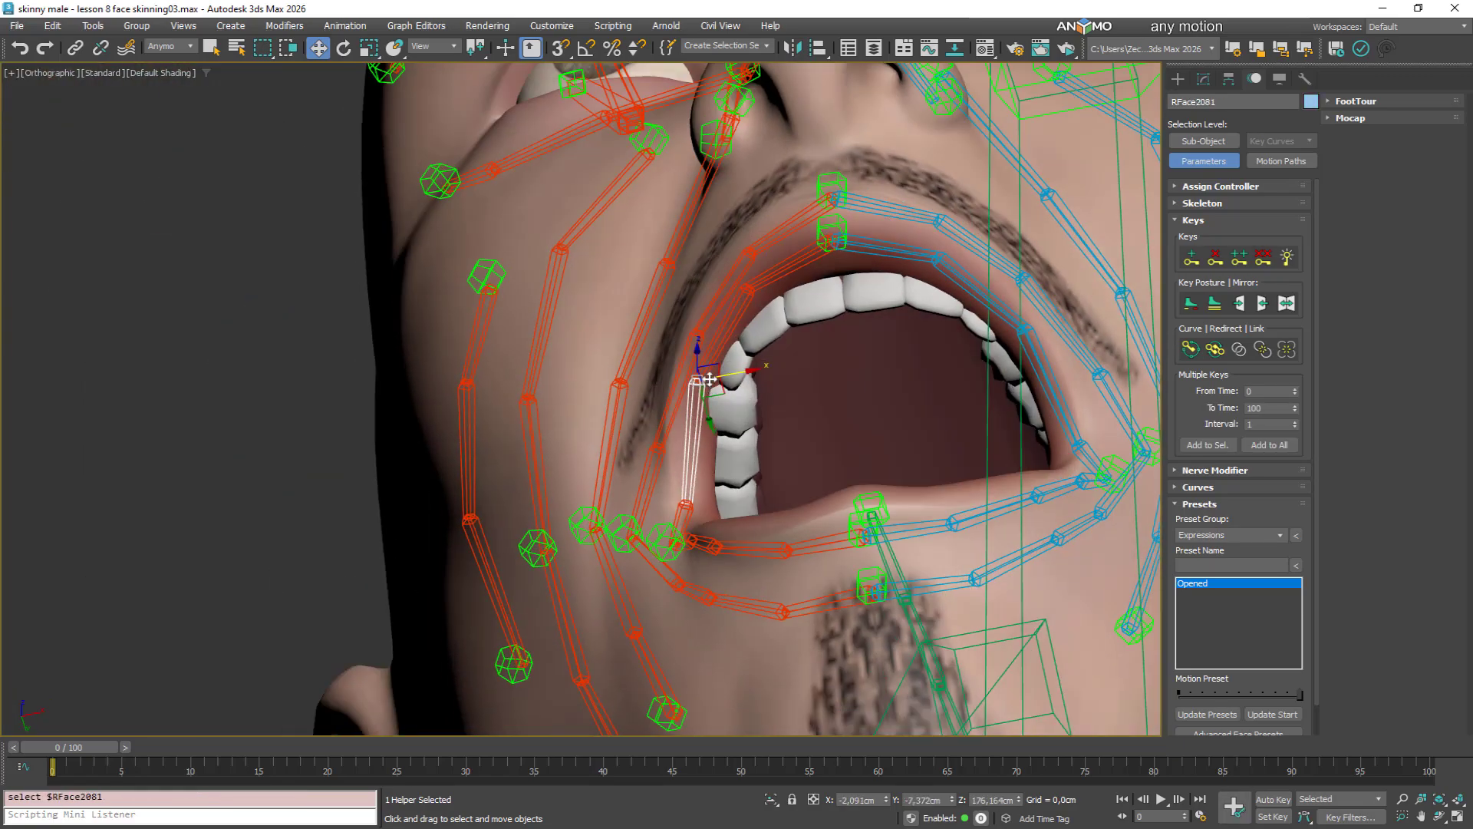
{"action": "scroll", "coordinate": [716, 395], "scroll_direction": "up", "scroll_amount": 3}
{"action": "left_click_drag", "start_coordinate": [714, 394], "coordinate": [707, 390]}
{"action": "middle_click_drag", "start_coordinate": [718, 396], "coordinate": [833, 460], "text": "alt"}
{"action": "scroll", "coordinate": [827, 510], "scroll_direction": "down", "scroll_amount": 3}
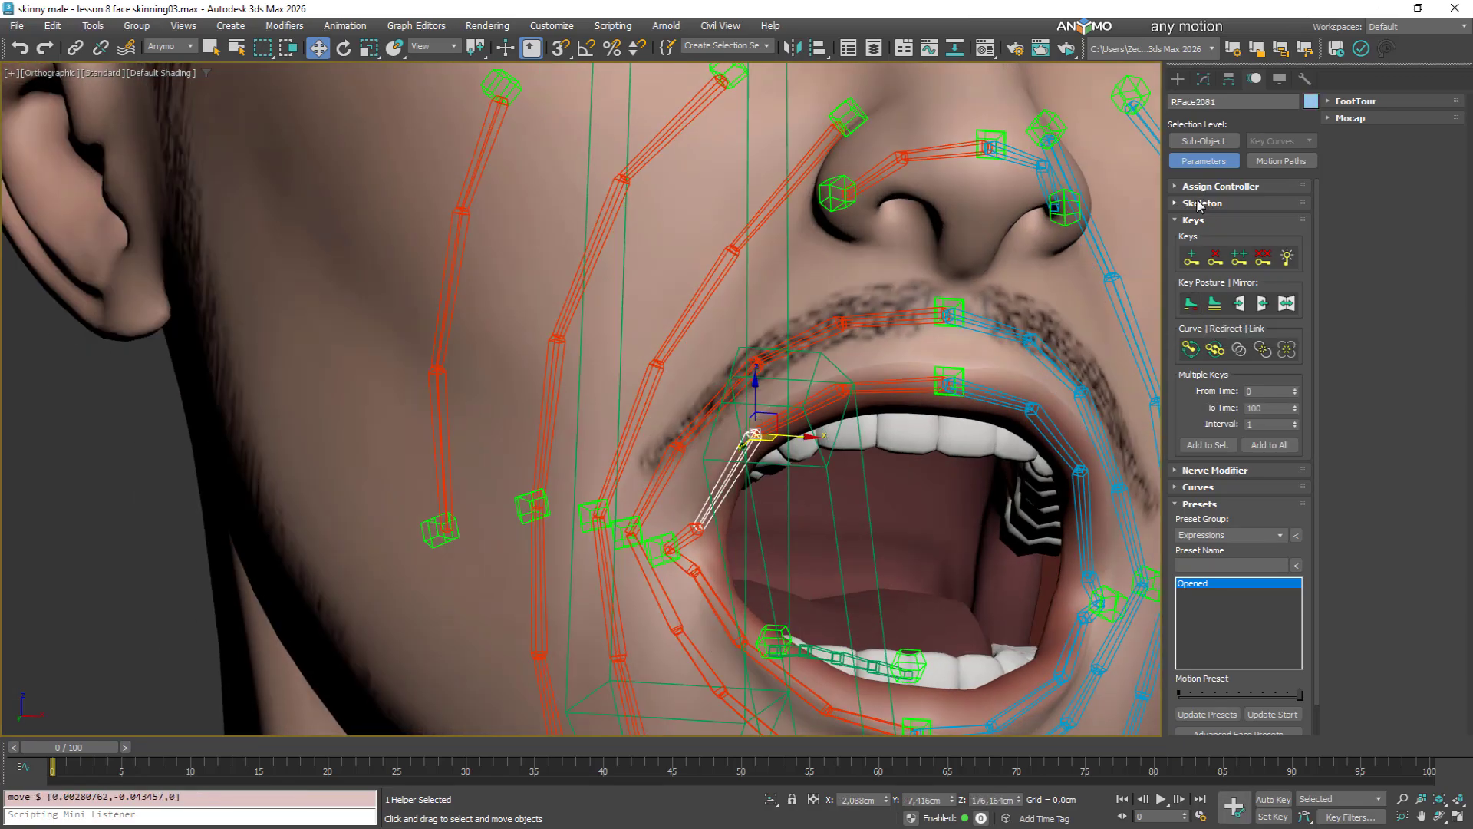
Align the move gizmo to the bone's own axes with the Skeleton utilities and shift the right upper-lip corner bone about 0.1 cm
{"action": "left_click", "coordinate": [1200, 204]}
{"action": "left_click", "coordinate": [1191, 280]}
{"action": "middle_click_drag", "start_coordinate": [852, 322], "coordinate": [863, 391], "text": "alt"}
{"action": "scroll", "coordinate": [859, 391], "scroll_direction": "up", "scroll_amount": 3}
{"action": "left_click_drag", "start_coordinate": [721, 410], "coordinate": [716, 417]}
{"action": "middle_click_drag", "start_coordinate": [775, 606], "coordinate": [790, 521], "text": "alt"}
{"action": "scroll", "coordinate": [791, 530], "scroll_direction": "down", "scroll_amount": 4}
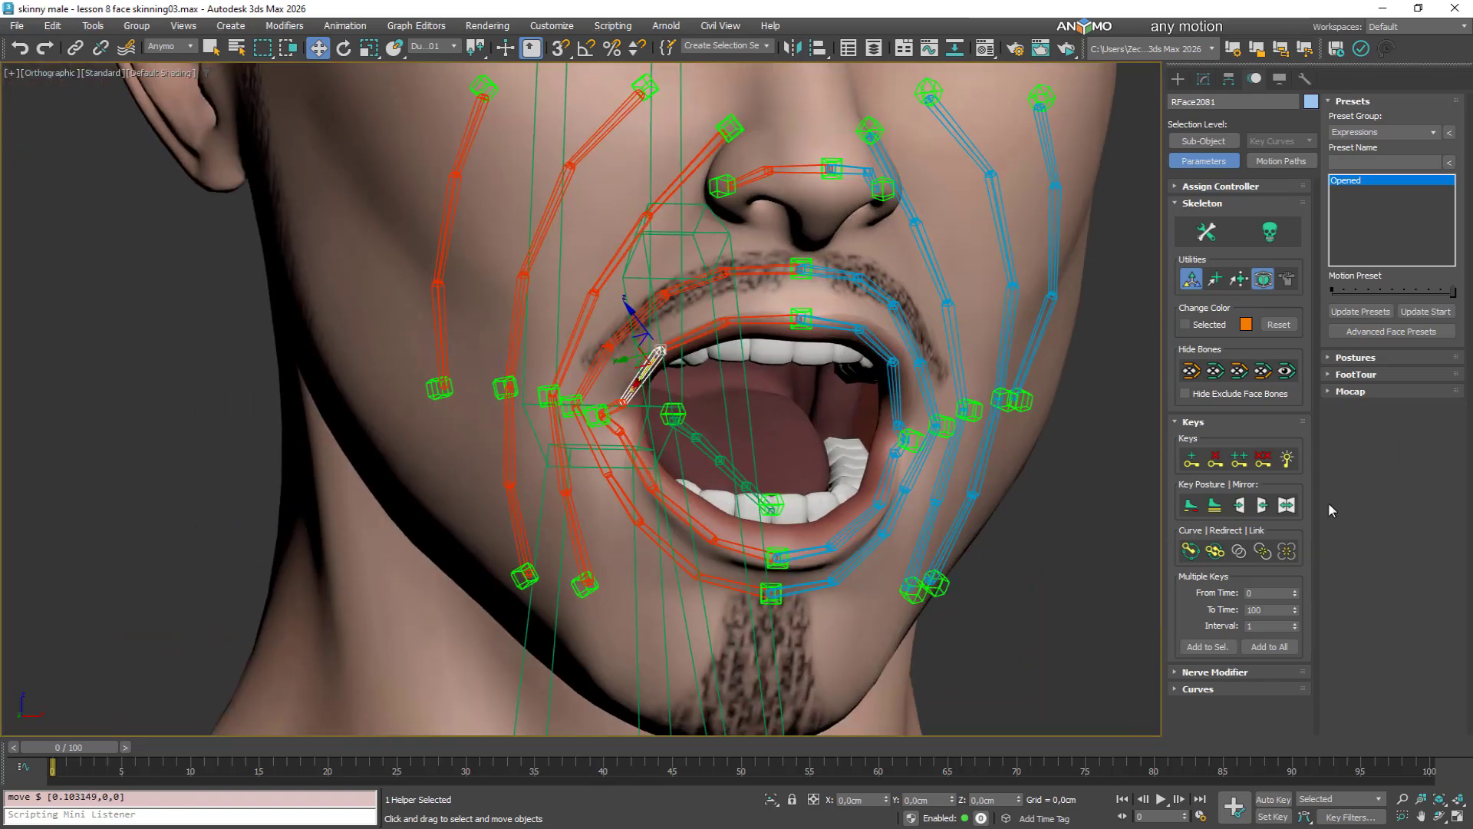
Select the jaw tip bone and hide the facial bones to leave the face mesh unobstructed
{"action": "middle_click_drag", "start_coordinate": [913, 522], "coordinate": [976, 553], "text": "alt"}
{"action": "scroll", "coordinate": [982, 529], "scroll_direction": "down", "scroll_amount": 2}
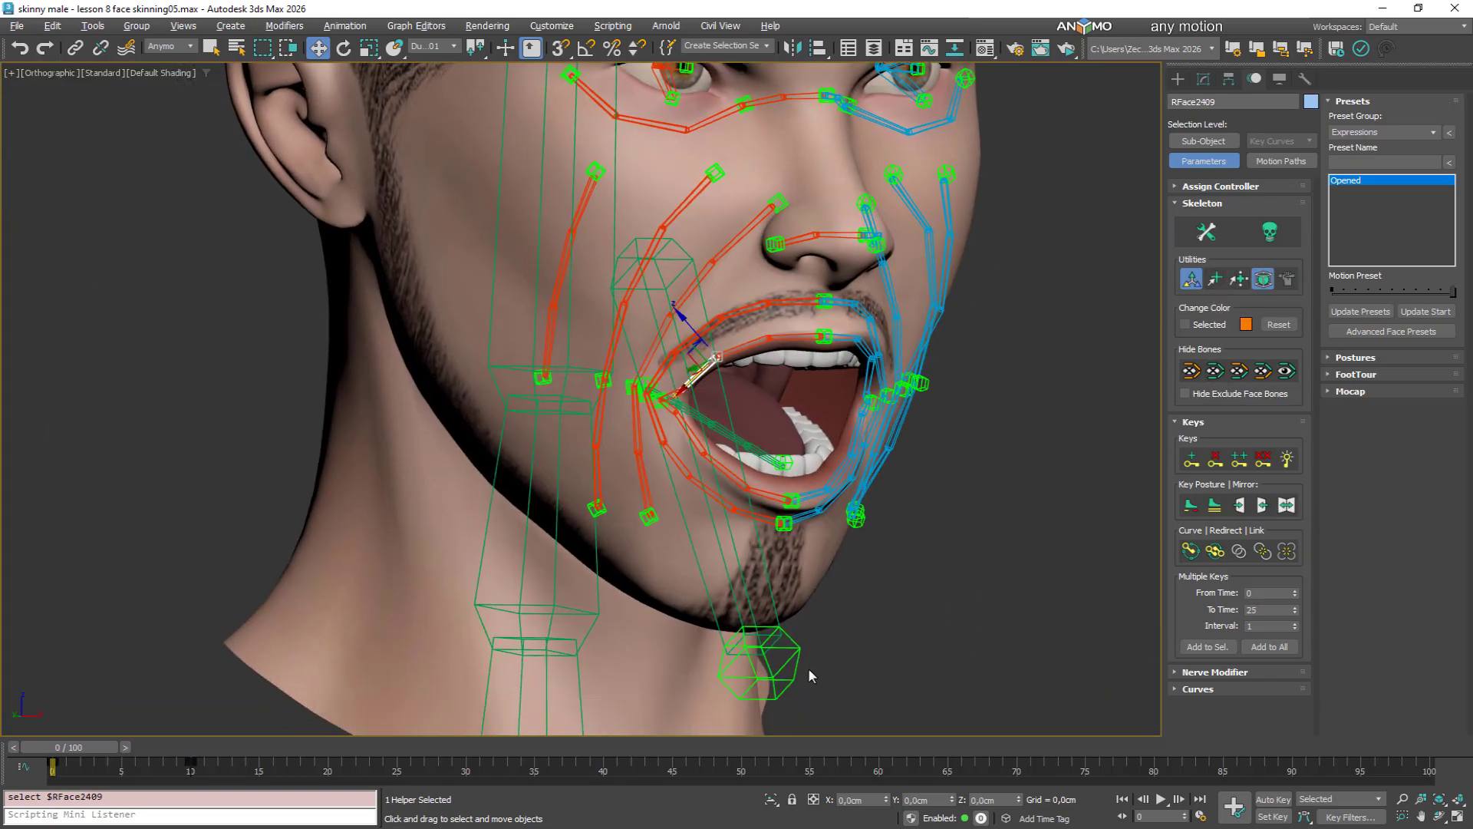
{"action": "left_click", "coordinate": [799, 658]}
{"action": "scroll", "coordinate": [838, 536], "scroll_direction": "down", "scroll_amount": 3}
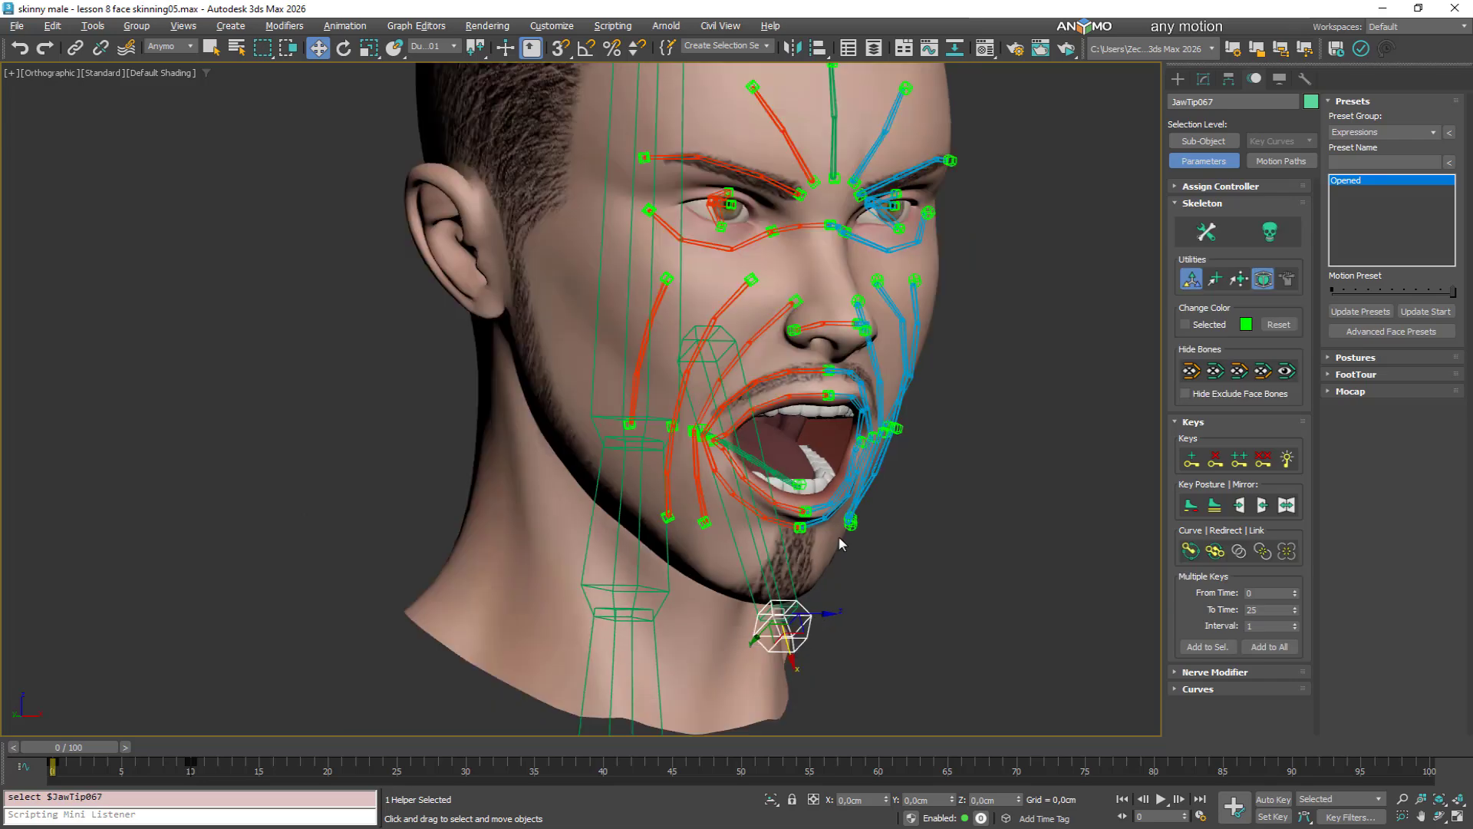
{"action": "middle_click_drag", "start_coordinate": [837, 536], "coordinate": [837, 558]}
{"action": "left_click", "coordinate": [1216, 376]}
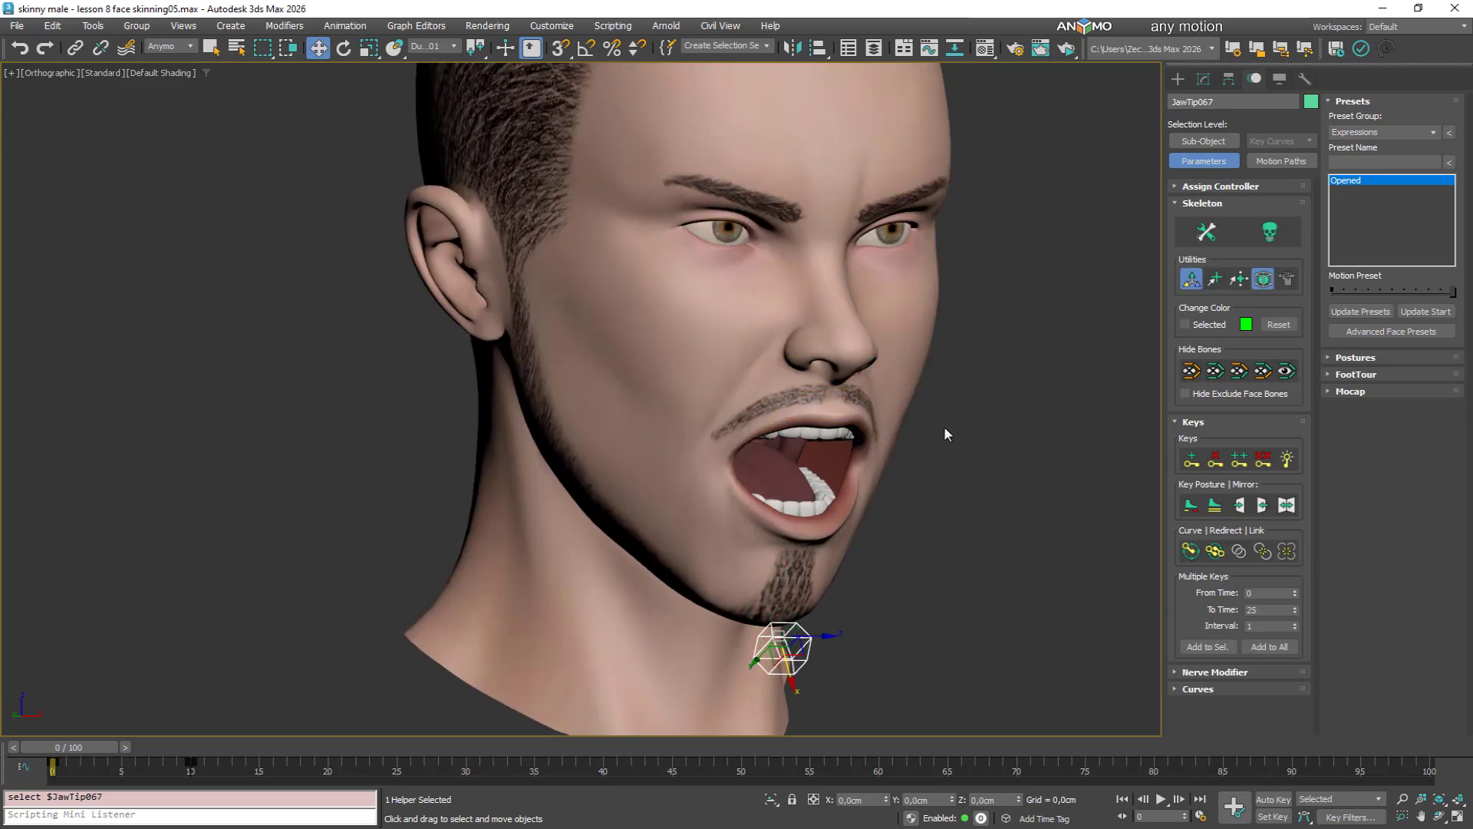
{"action": "middle_click_drag", "start_coordinate": [944, 430], "coordinate": [888, 447], "text": "alt"}
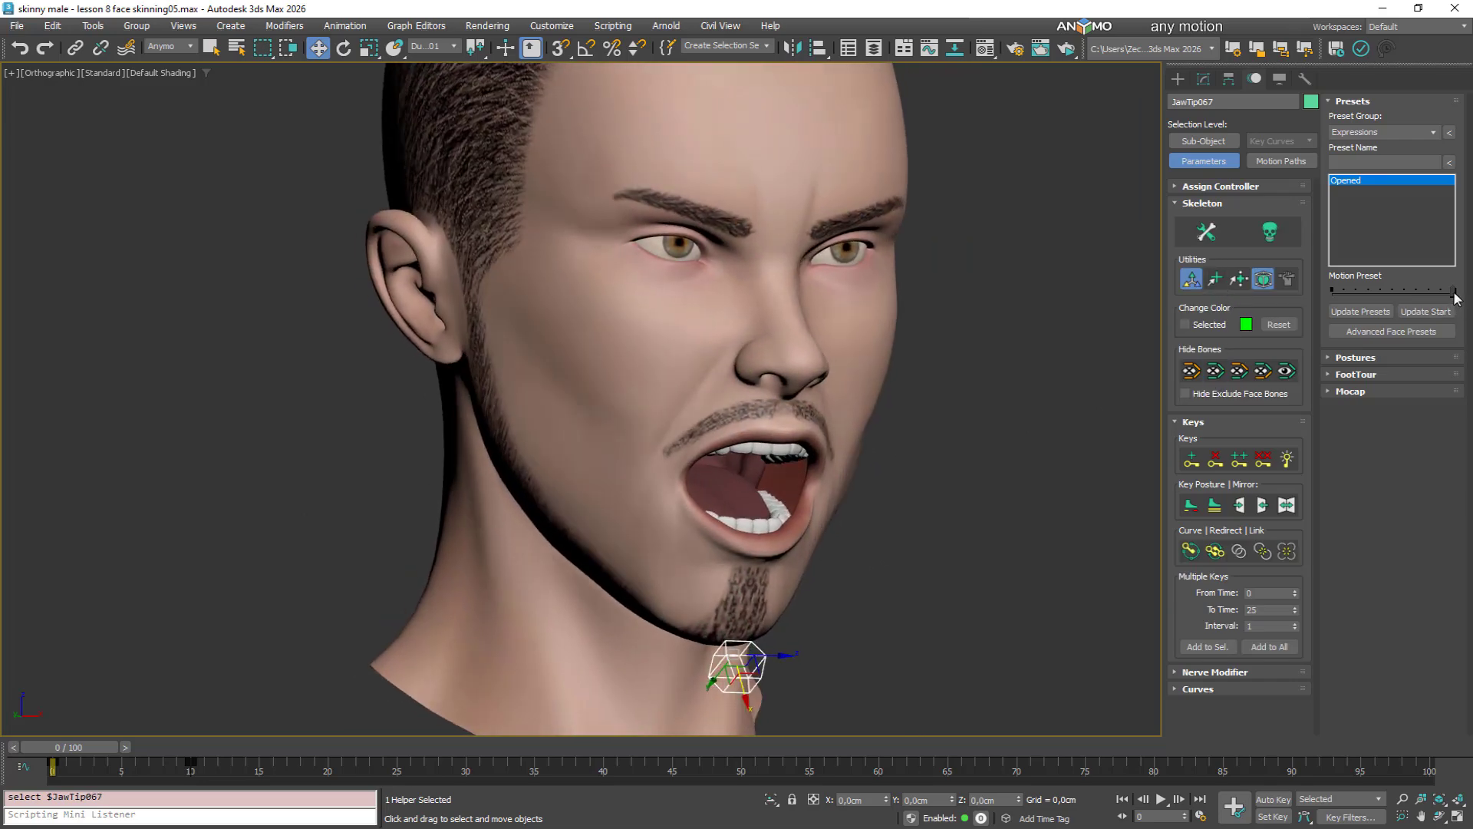
Test the Opened preset with its Motion Preset slider on the unobstructed face and unhide the facial bones
{"action": "mouse_move", "coordinate": [1453, 292]}
{"action": "left_mouse_down"}
{"action": "mouse_move", "coordinate": [1331, 294]}
{"action": "mouse_move", "coordinate": [1470, 297]}
{"action": "left_mouse_up"}
{"action": "middle_click_drag", "start_coordinate": [797, 395], "coordinate": [801, 437]}
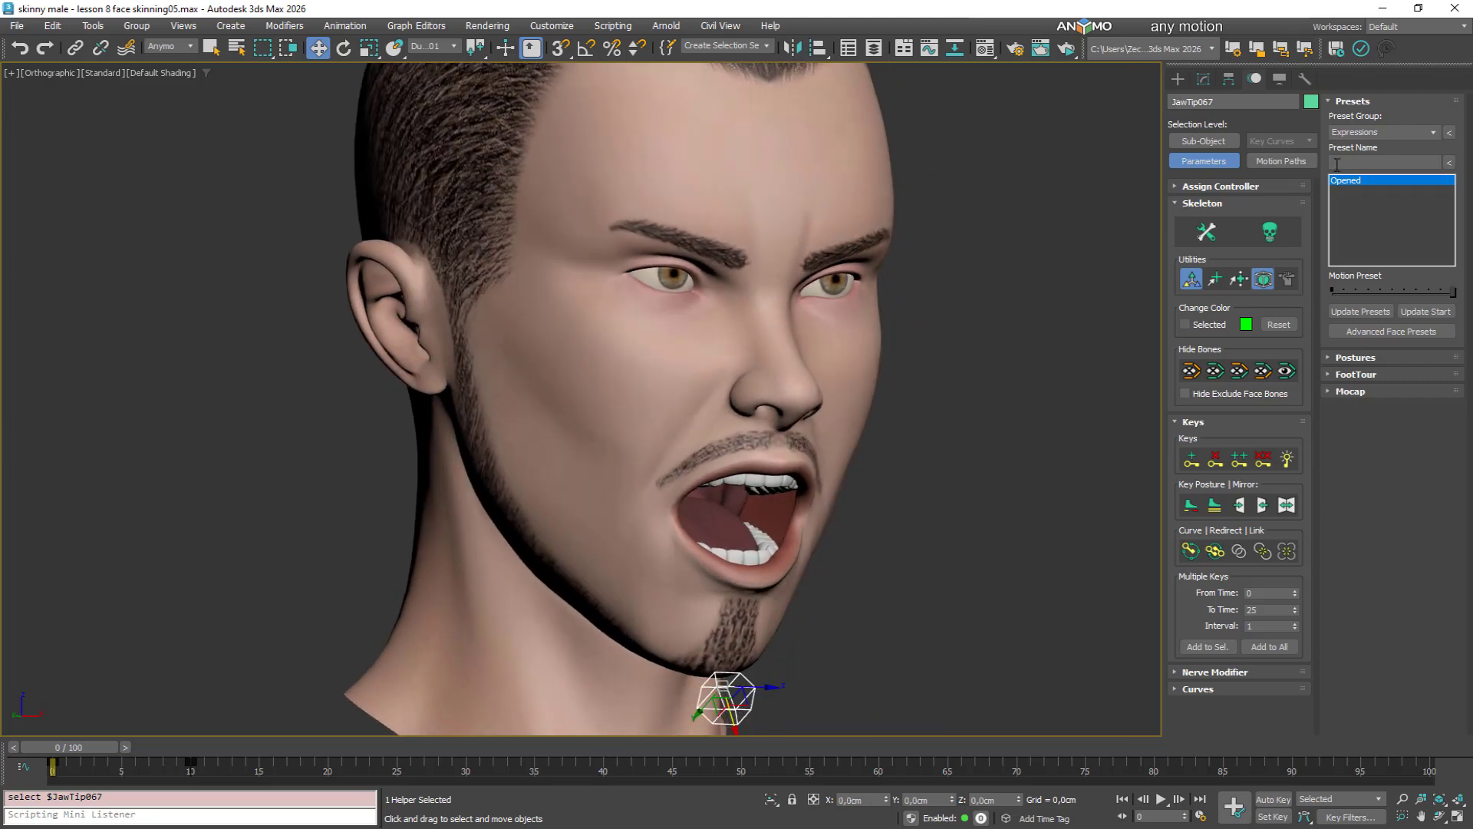
{"action": "left_click", "coordinate": [1286, 381]}
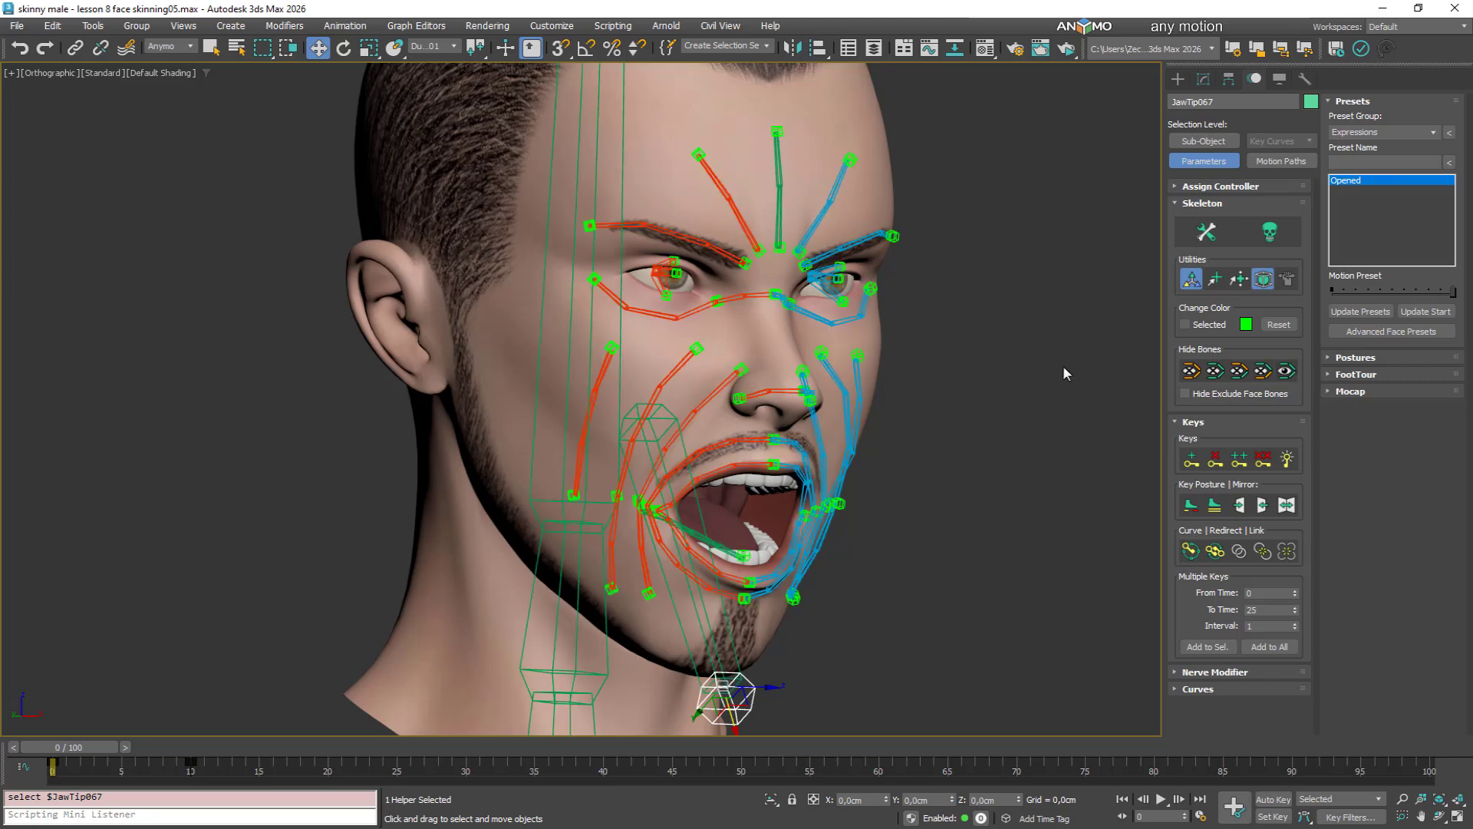
Select the upper right forehead bone and test the frown preset at full strength with the facial bones hidden
{"action": "left_click", "coordinate": [725, 188]}
{"action": "scroll", "coordinate": [881, 296], "scroll_direction": "up", "scroll_amount": 3}
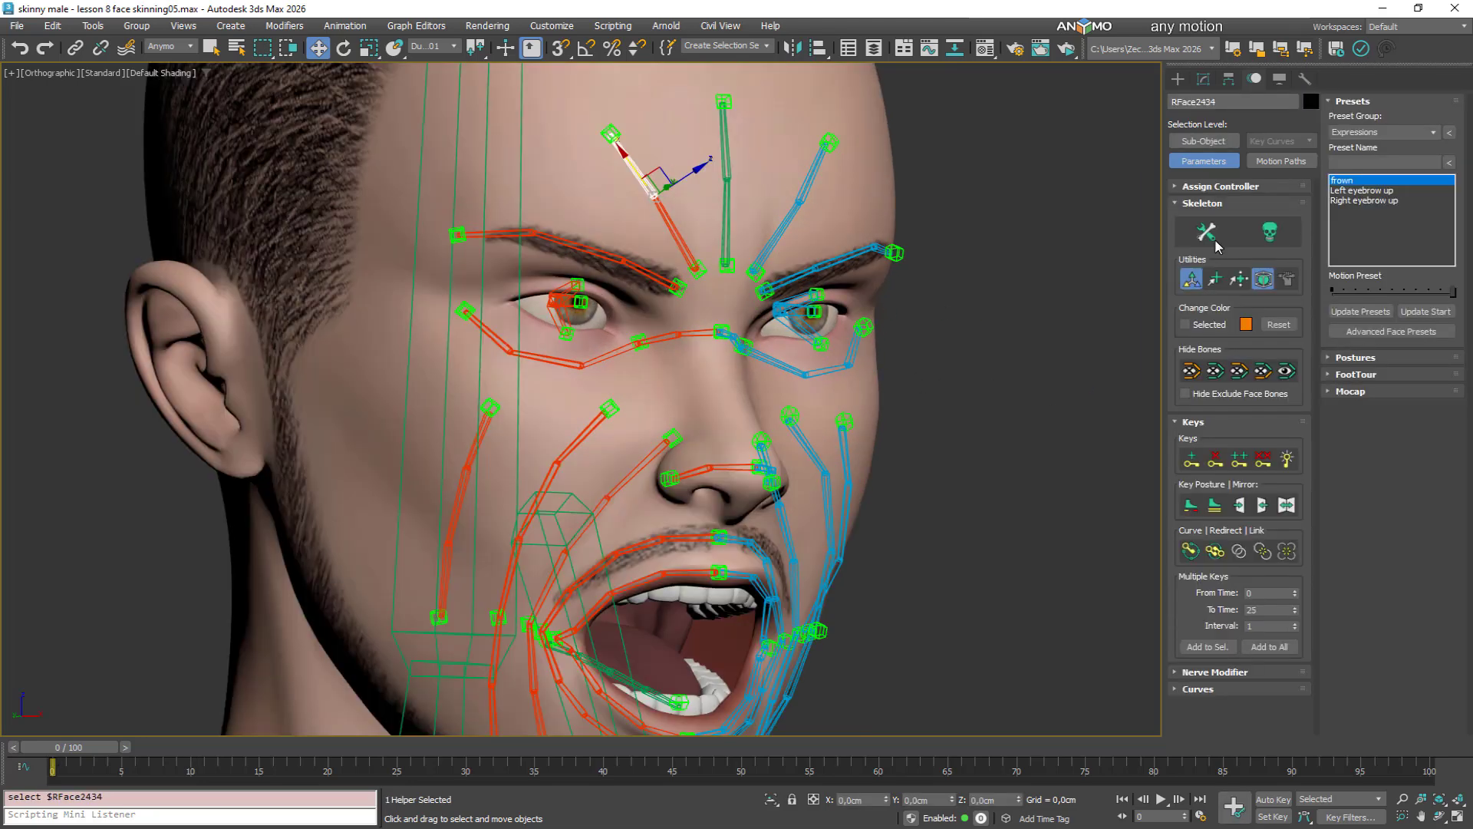
{"action": "left_click", "coordinate": [1441, 293]}
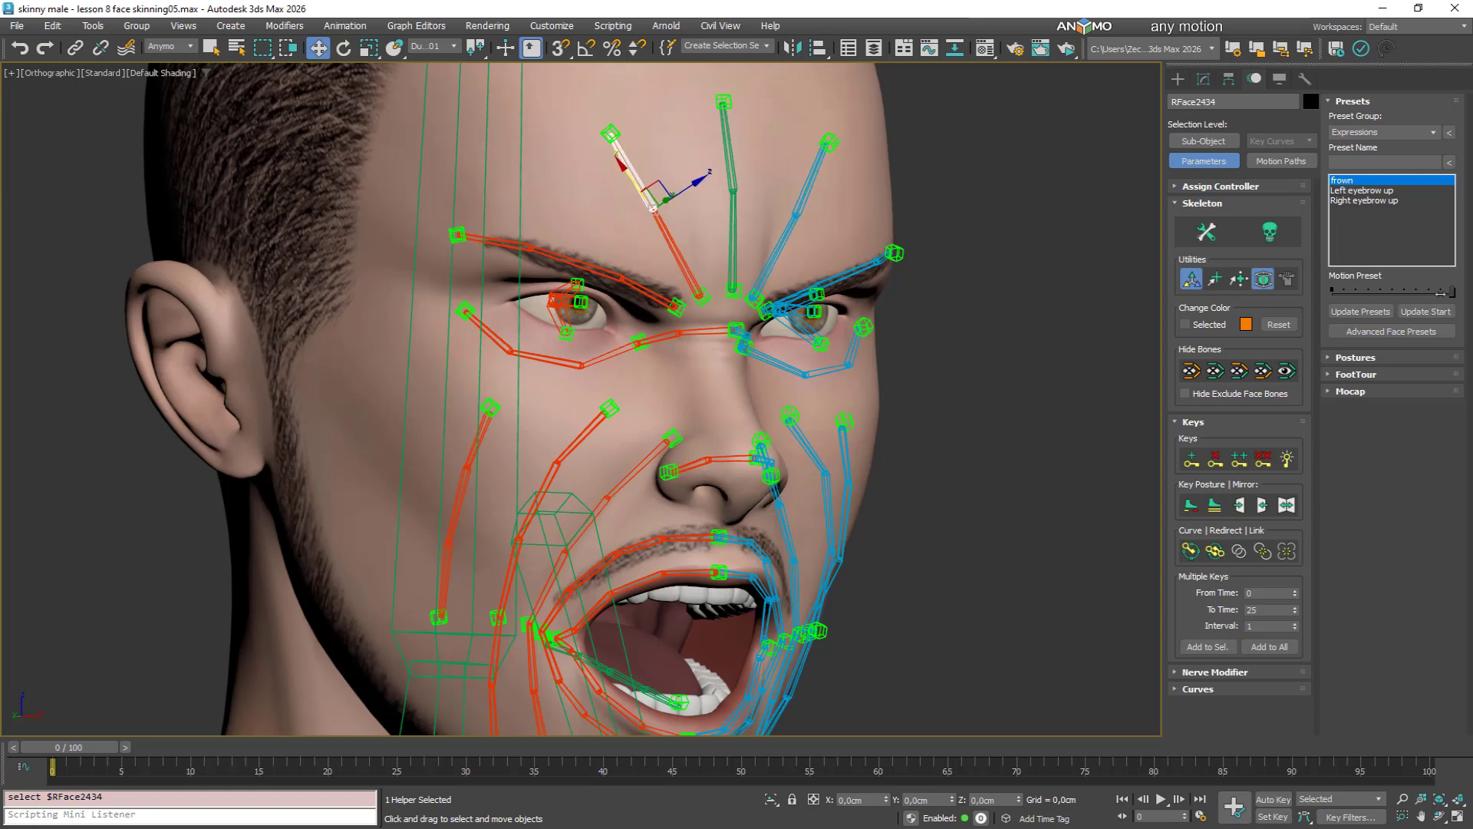
{"action": "left_click_drag", "start_coordinate": [1441, 293], "coordinate": [1471, 294]}
{"action": "left_click", "coordinate": [1217, 370]}
{"action": "middle_click_drag", "start_coordinate": [871, 370], "coordinate": [834, 383], "text": "alt"}
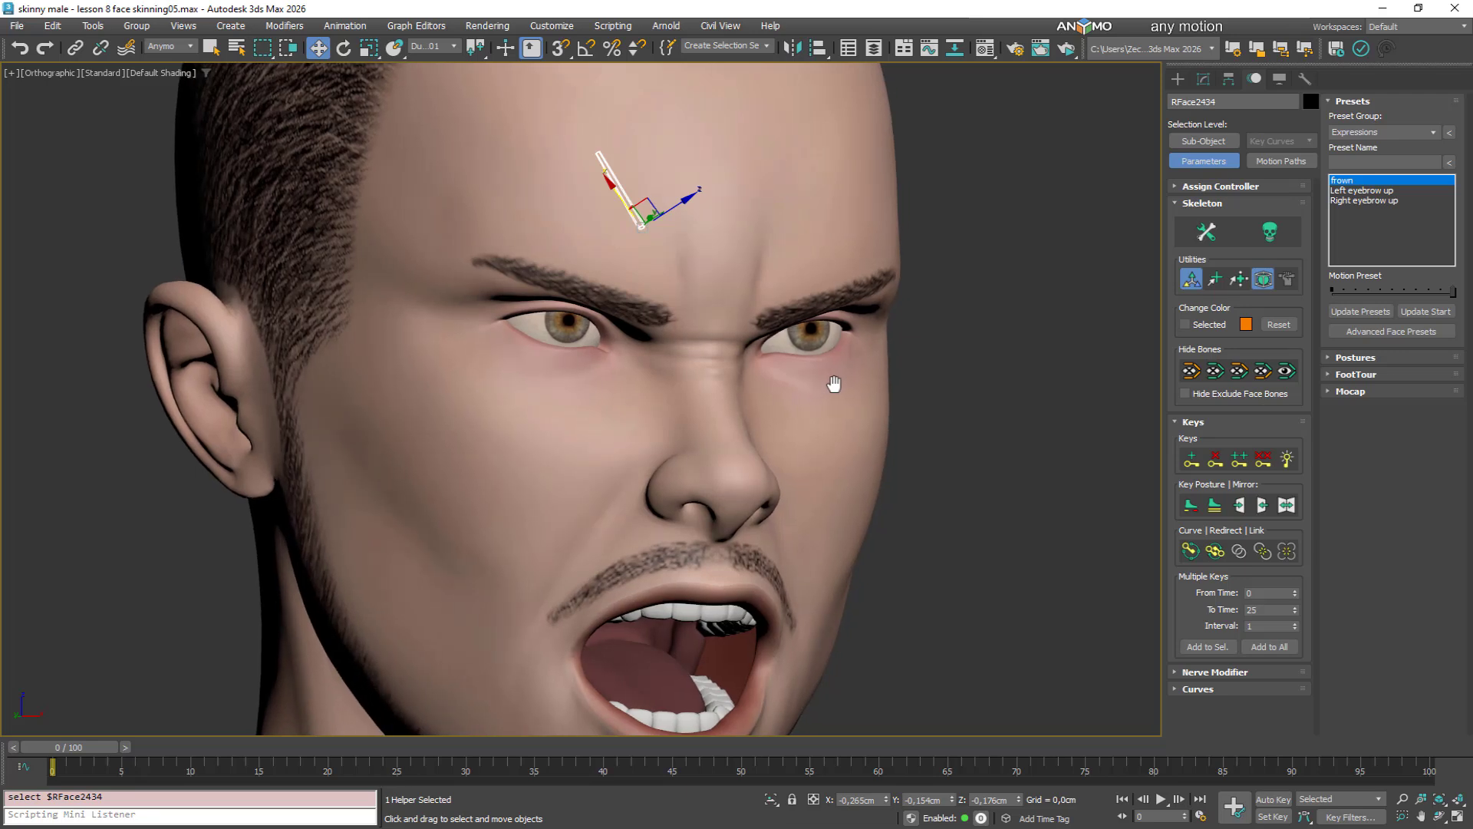
{"action": "mouse_move", "coordinate": [1452, 294]}
{"action": "left_mouse_down"}
{"action": "mouse_move", "coordinate": [1320, 300]}
{"action": "mouse_move", "coordinate": [1470, 300]}
{"action": "left_mouse_up"}
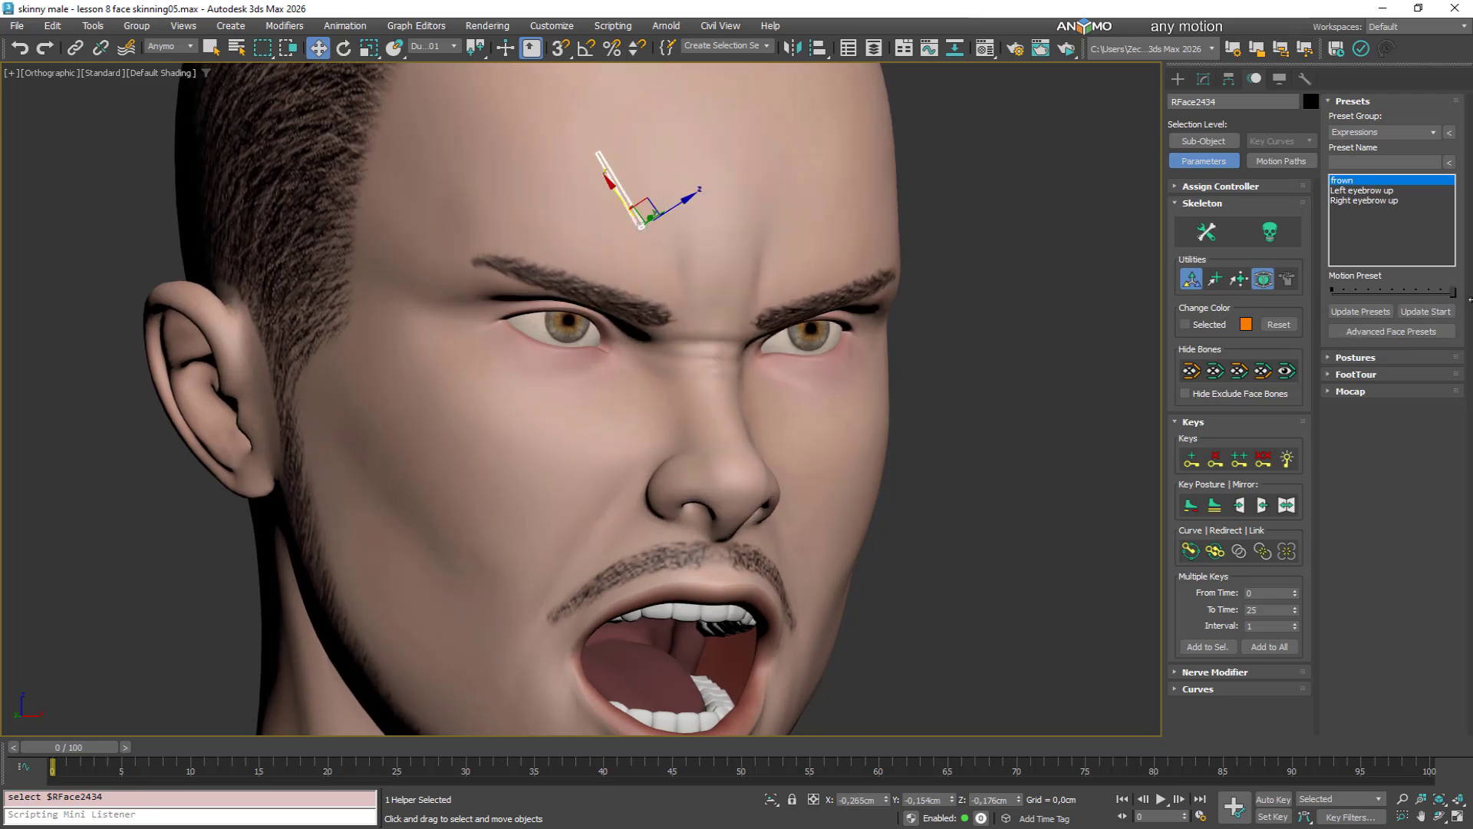
Compare the Left eyebrow up and Right eyebrow up presets on the brows
{"action": "left_click", "coordinate": [1354, 192]}
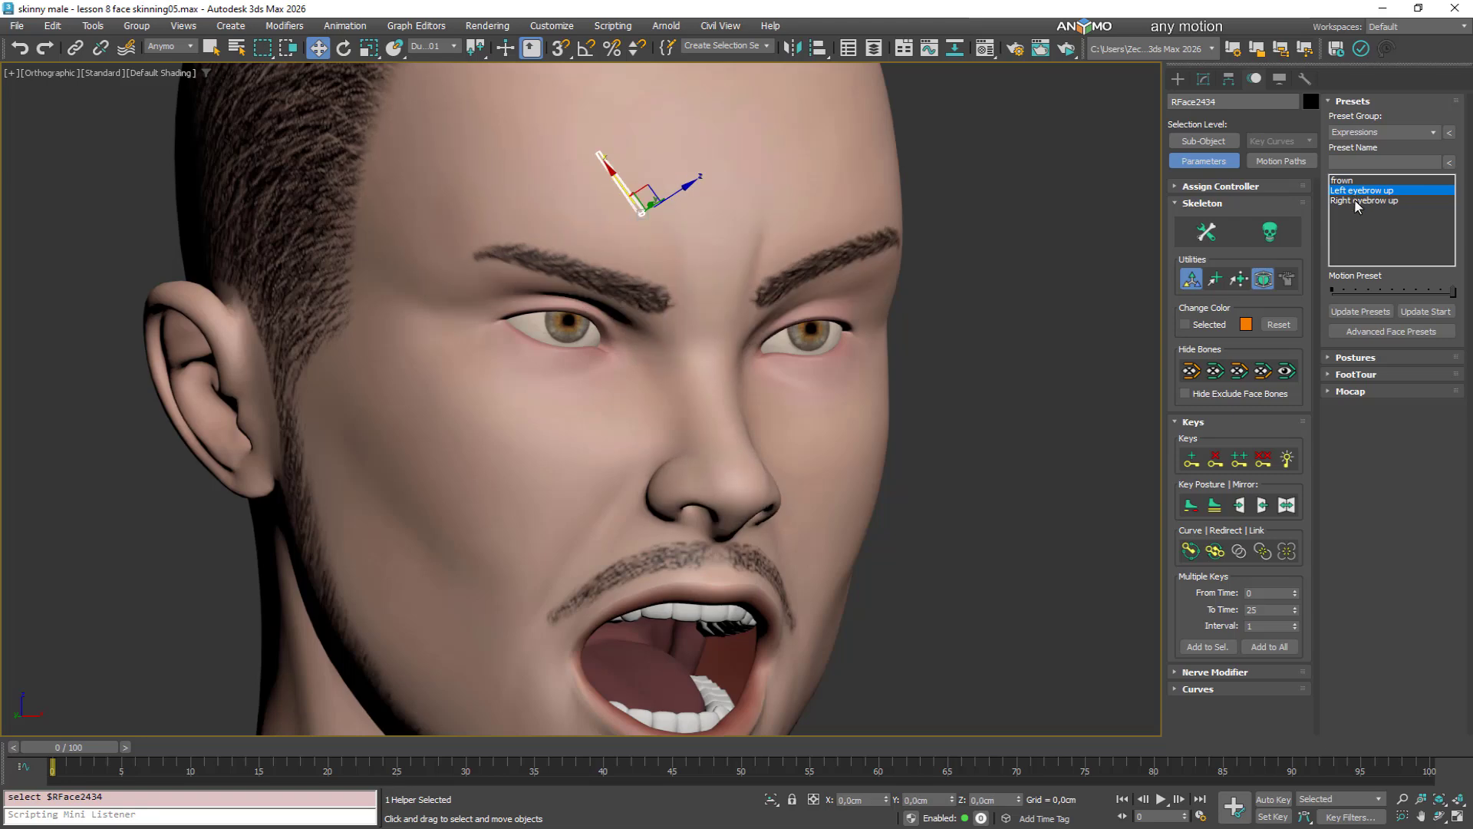
{"action": "left_click", "coordinate": [1355, 201]}
{"action": "left_click", "coordinate": [1357, 191]}
Unhide the bones, select the right eye tip, return the timeline to frame 0 and test the ToRight look preset
{"action": "left_click", "coordinate": [1286, 370]}
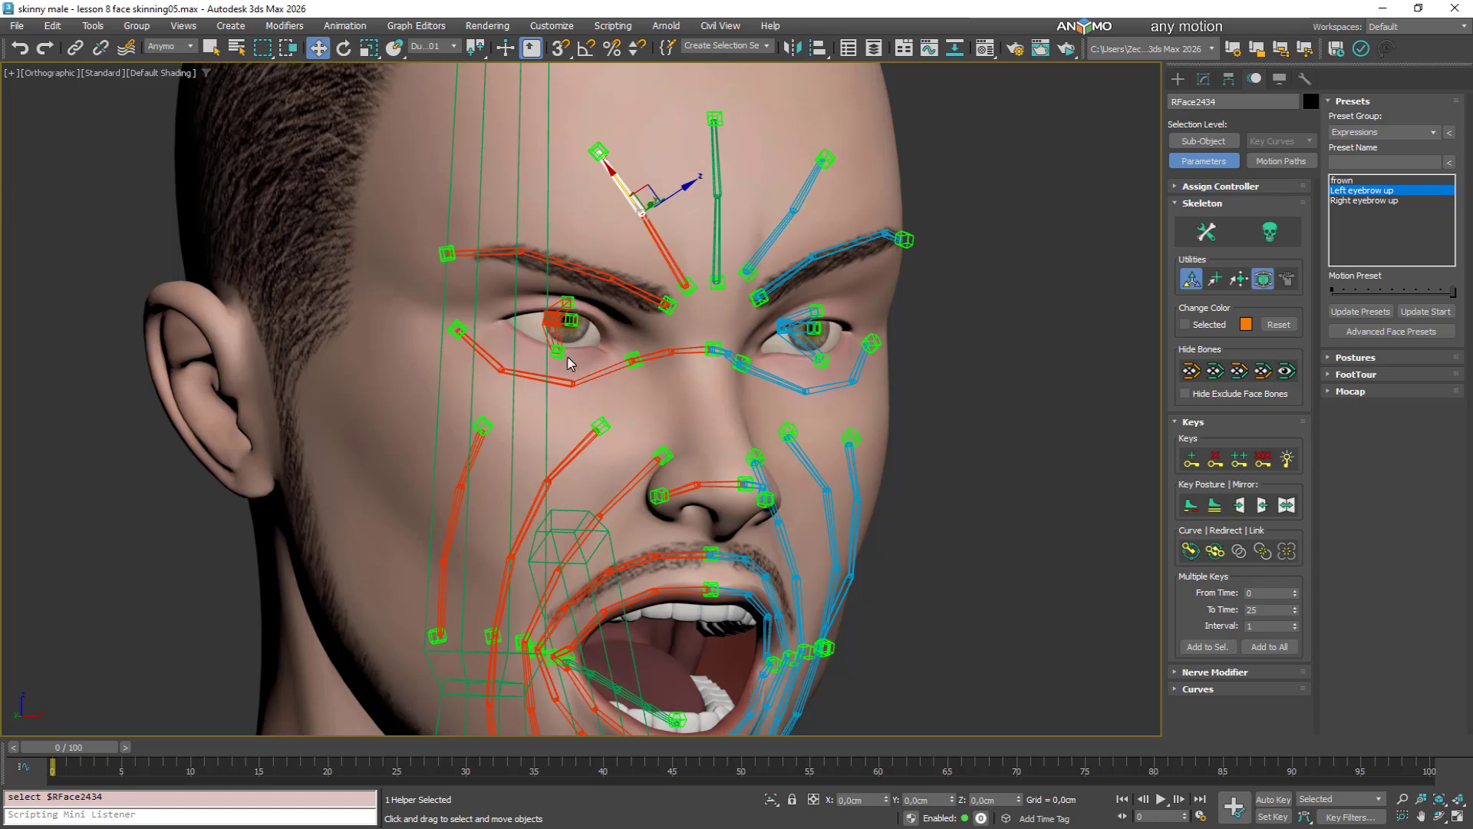
{"action": "left_click", "coordinate": [572, 320]}
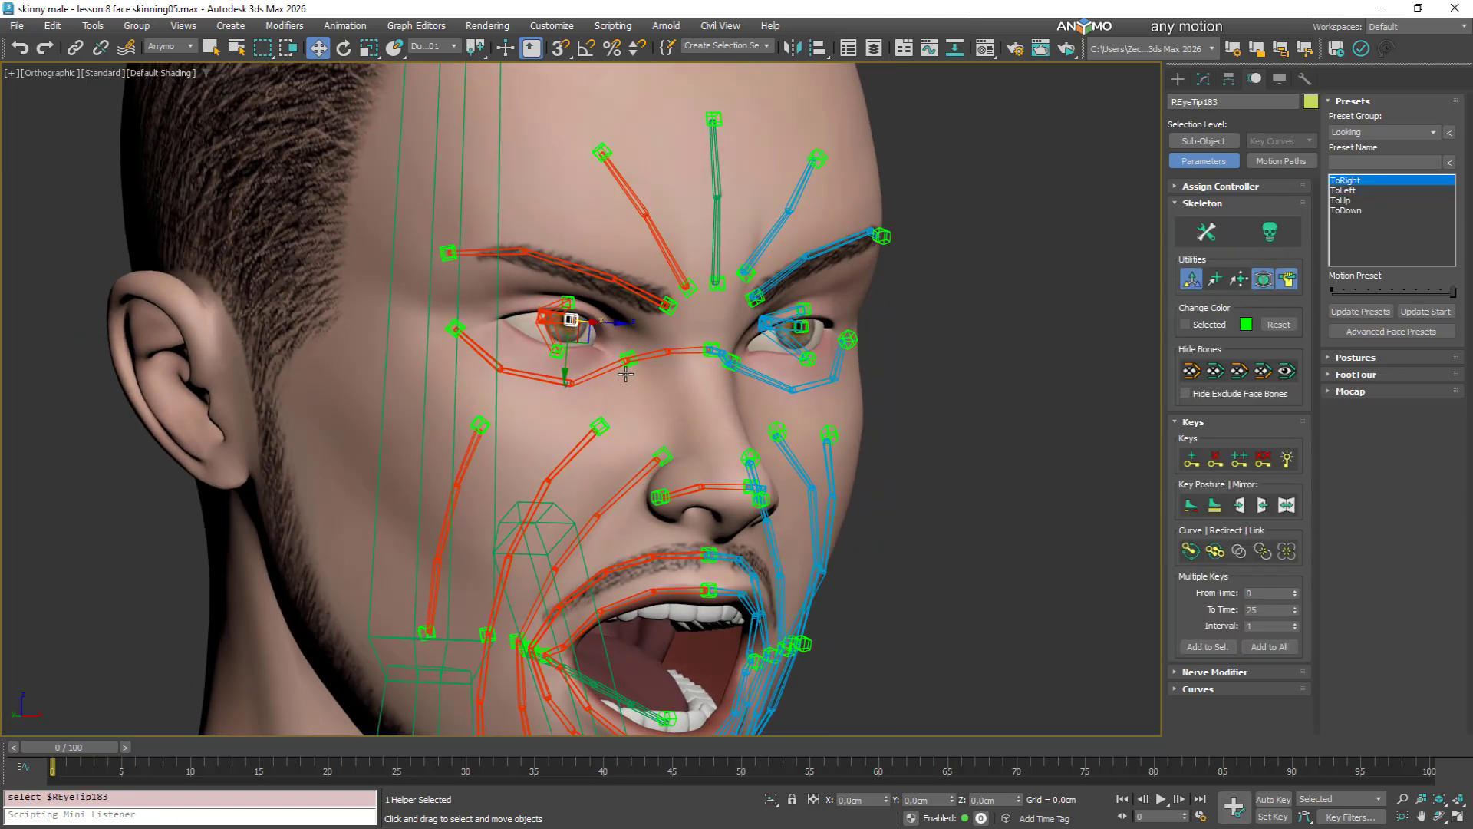
{"action": "mouse_move", "coordinate": [1451, 290]}
{"action": "left_mouse_down"}
{"action": "mouse_move", "coordinate": [1270, 285]}
{"action": "mouse_move", "coordinate": [1469, 272]}
{"action": "left_mouse_up"}
{"action": "mouse_move", "coordinate": [86, 748]}
{"action": "left_mouse_down"}
{"action": "mouse_move", "coordinate": [108, 750]}
{"action": "mouse_move", "coordinate": [69, 750]}
{"action": "left_mouse_up"}
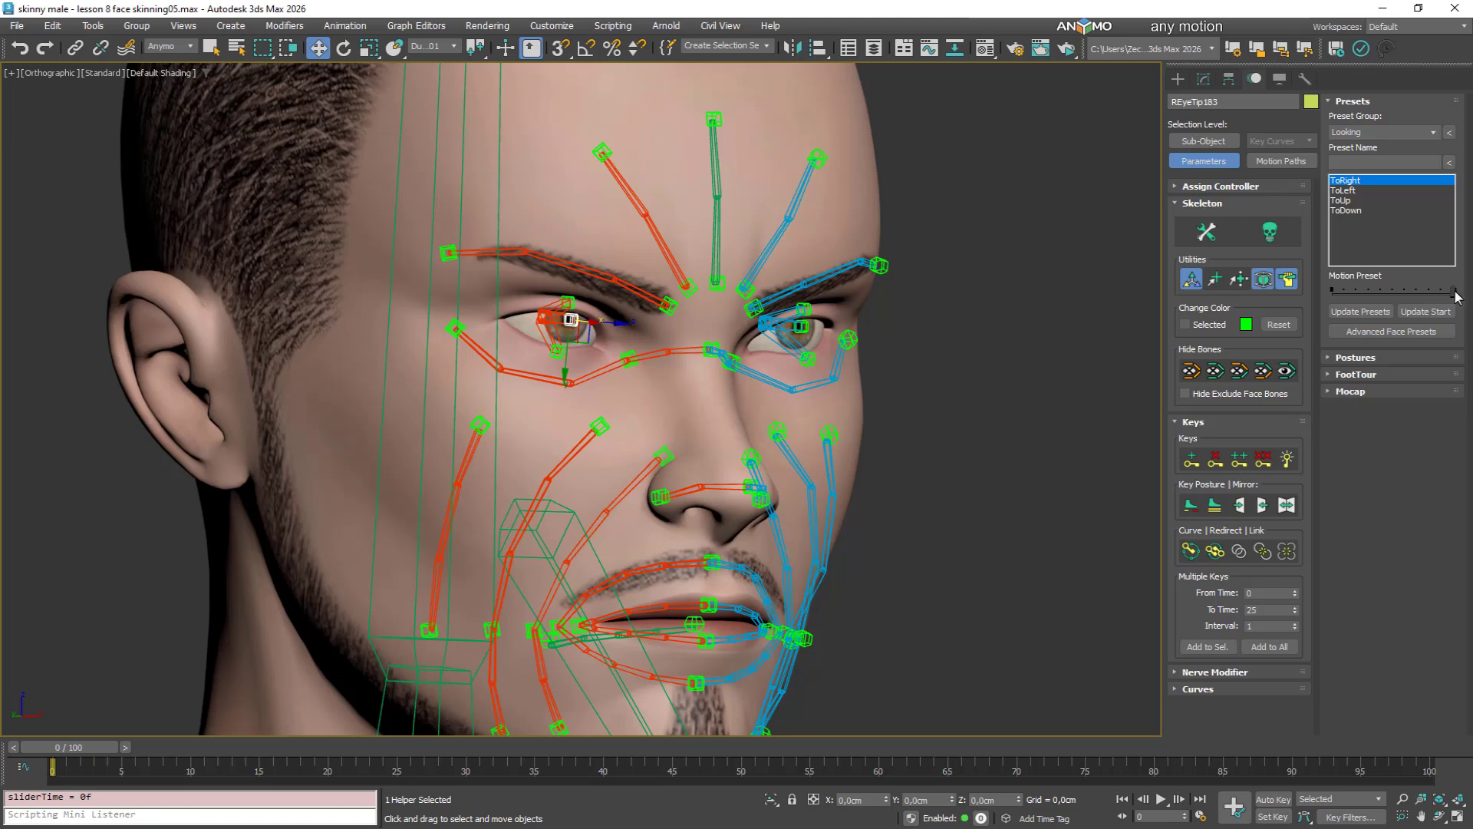
{"action": "mouse_move", "coordinate": [1454, 291]}
{"action": "left_mouse_down"}
{"action": "mouse_move", "coordinate": [1258, 296]}
{"action": "mouse_move", "coordinate": [1460, 292]}
{"action": "left_mouse_up"}
{"action": "middle_click_drag", "start_coordinate": [788, 362], "coordinate": [653, 362], "text": "alt"}
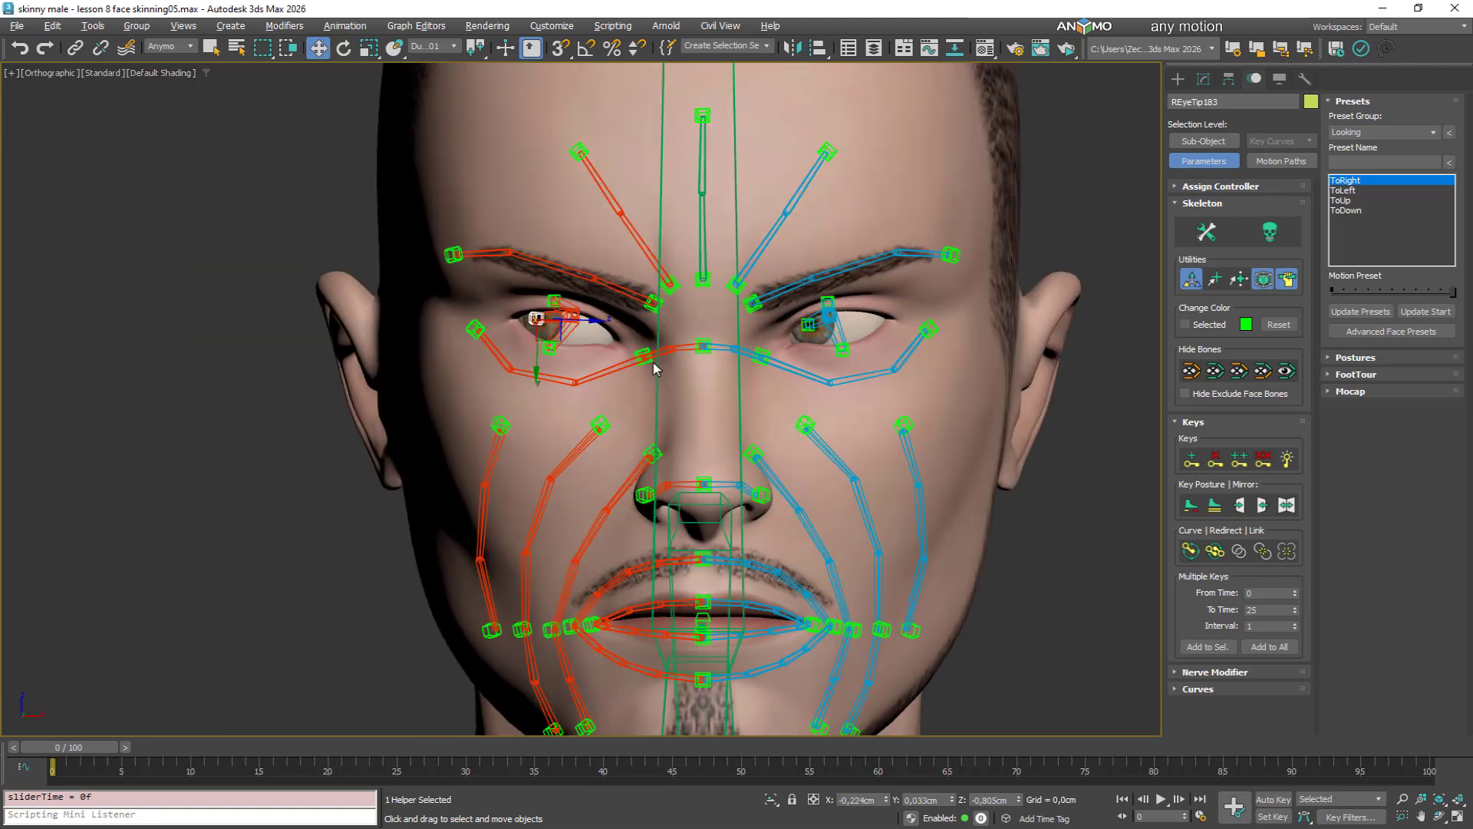
{"action": "scroll", "coordinate": [688, 333], "scroll_direction": "up", "scroll_amount": 3}
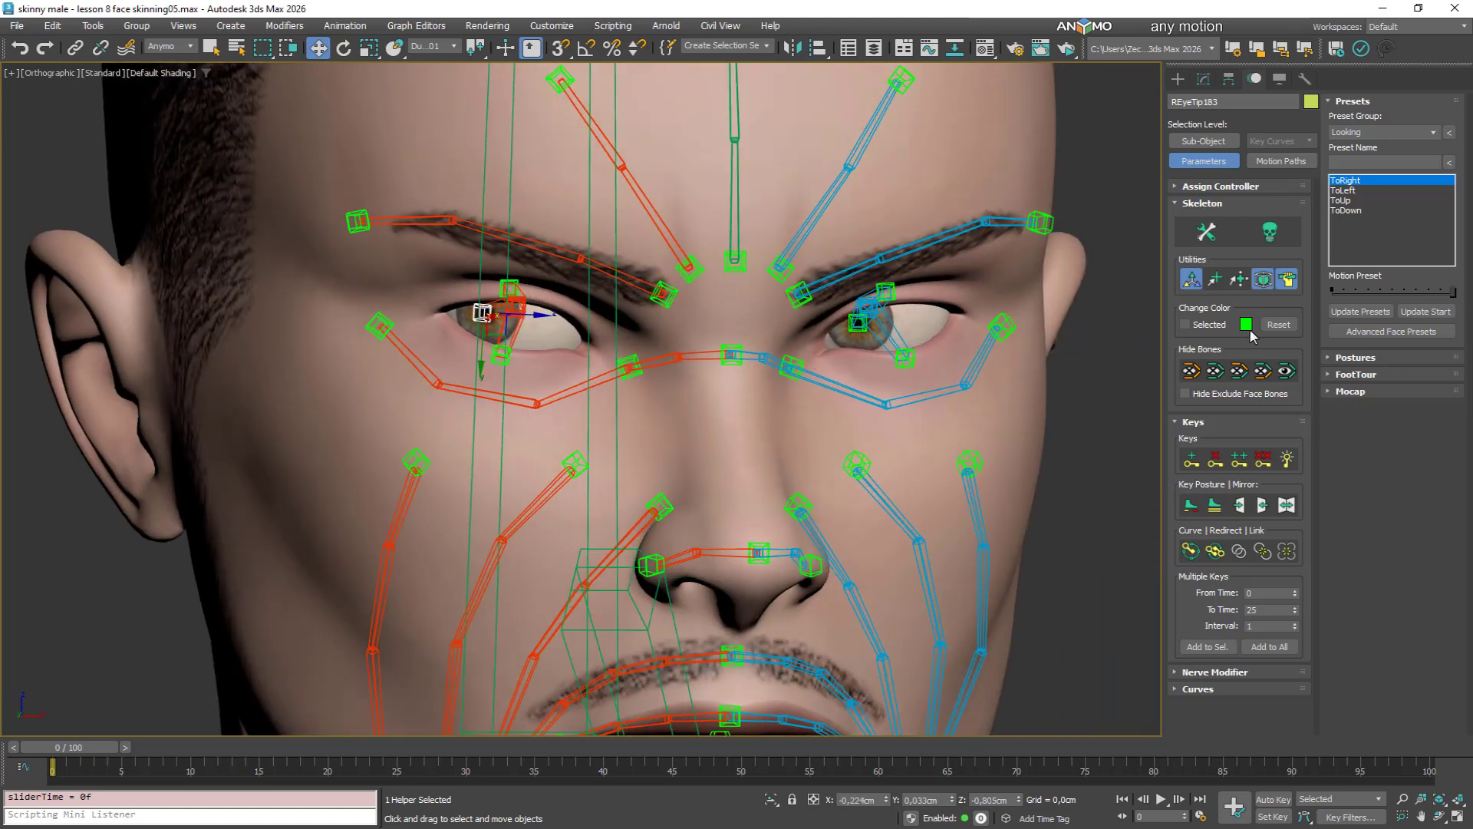
Hide the facial bones and go through the ToLeft, ToUp and ToDown presets of the Looking group
{"action": "left_click", "coordinate": [1215, 371]}
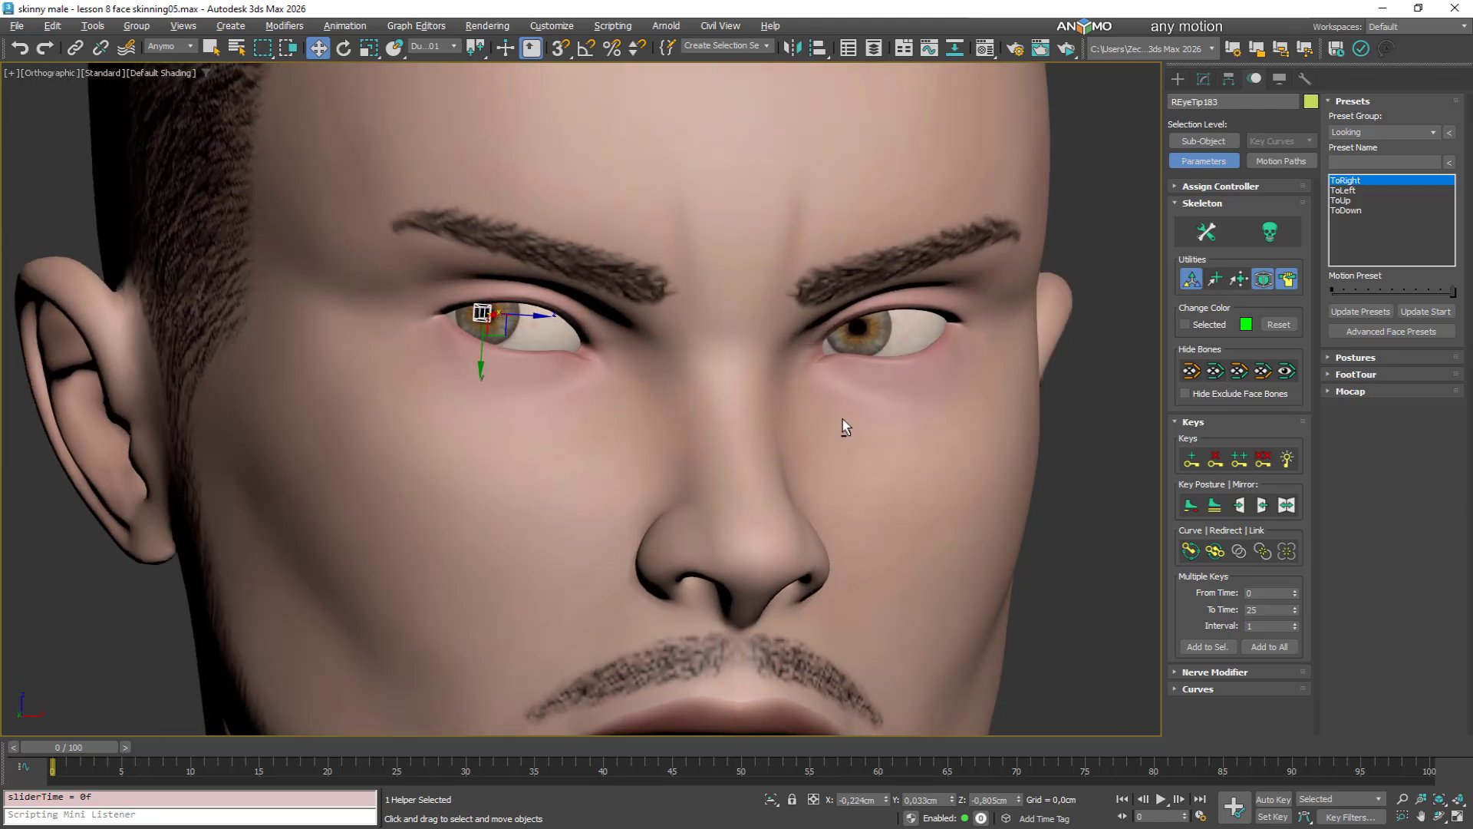
{"action": "left_click_drag", "start_coordinate": [1452, 292], "coordinate": [1332, 294]}
{"action": "left_click", "coordinate": [1353, 190]}
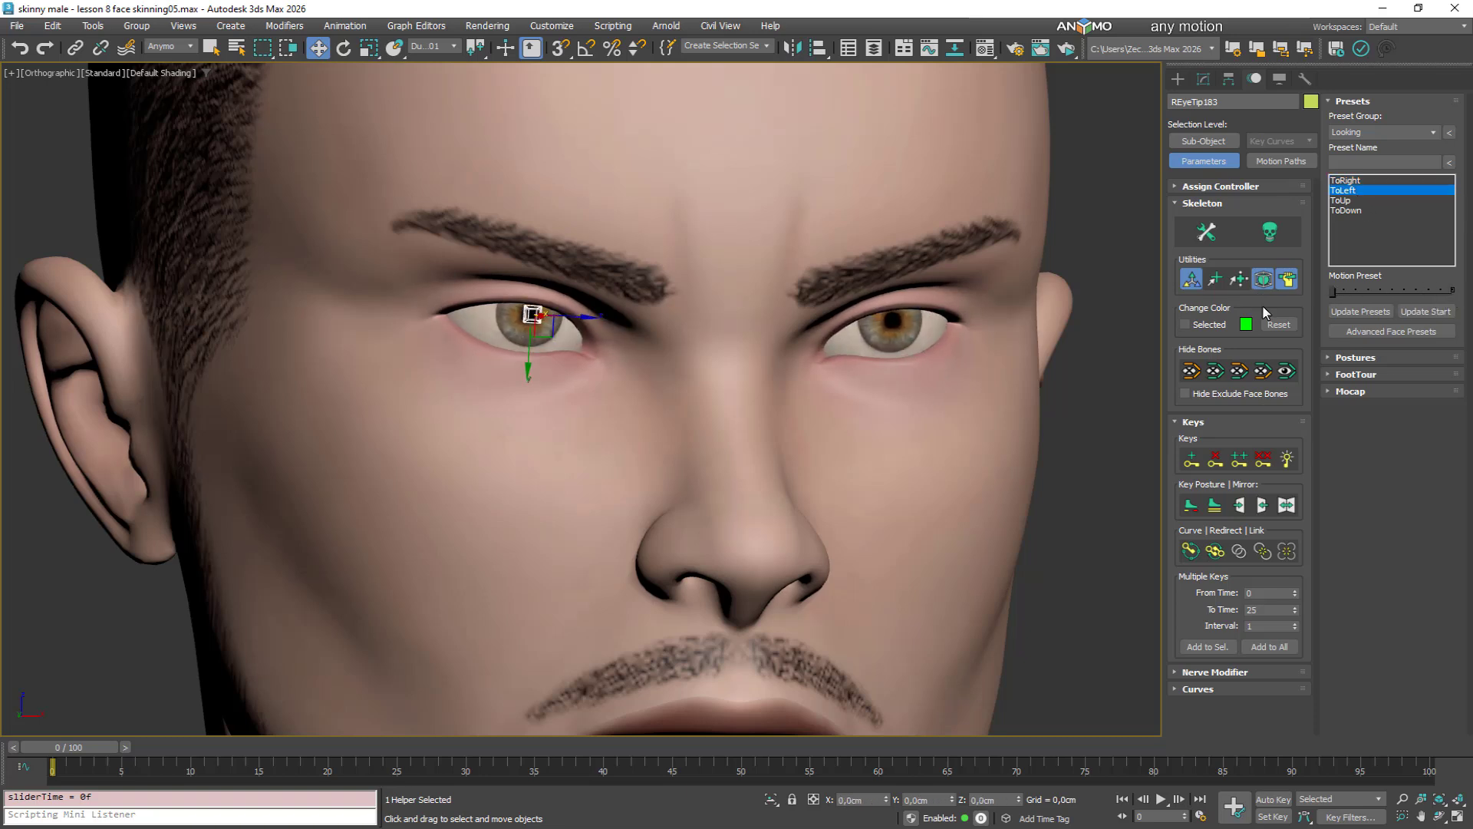
{"action": "left_click", "coordinate": [1346, 202]}
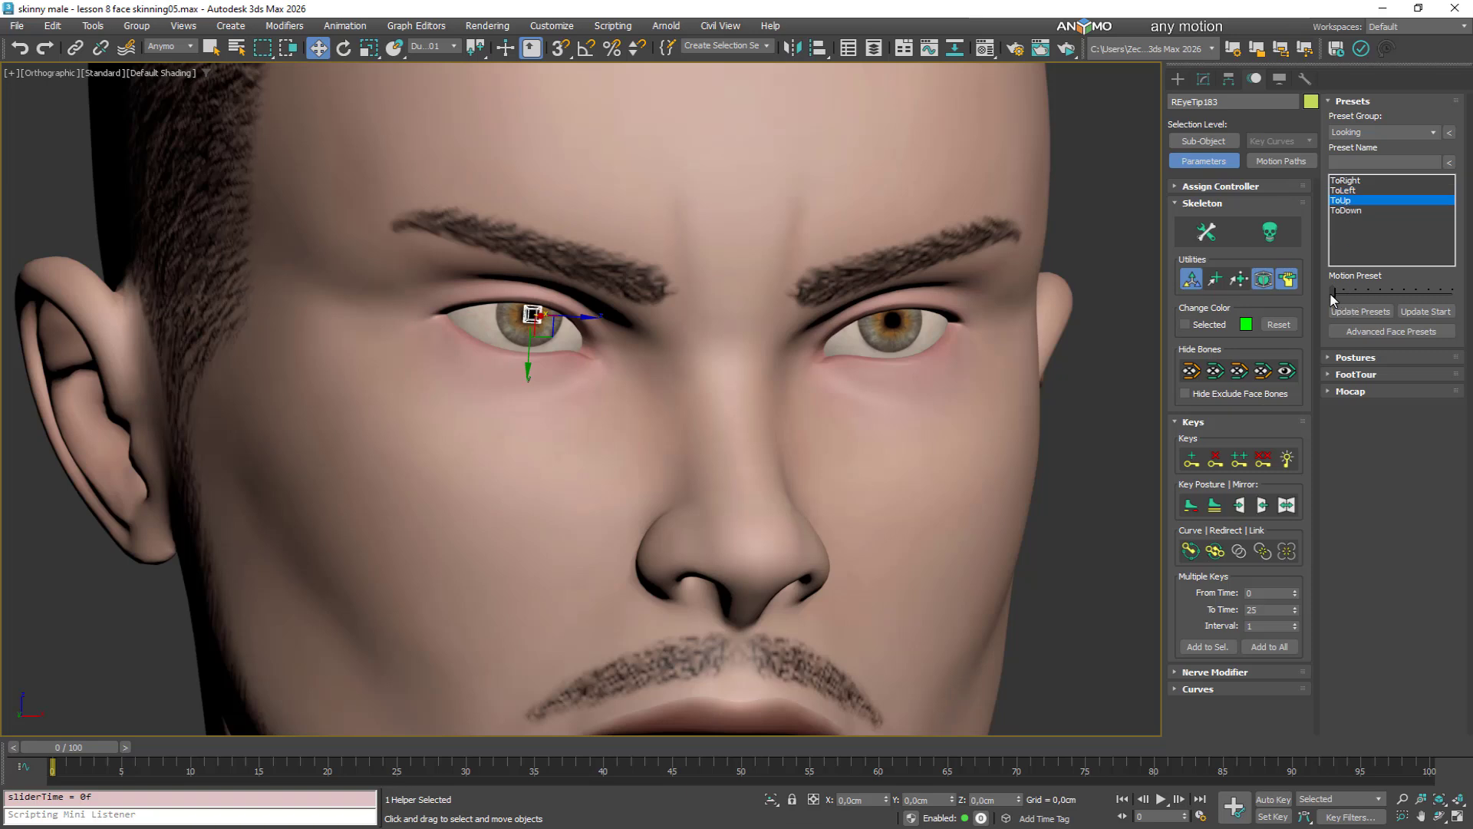
{"action": "left_click_drag", "start_coordinate": [1330, 292], "coordinate": [1162, 313]}
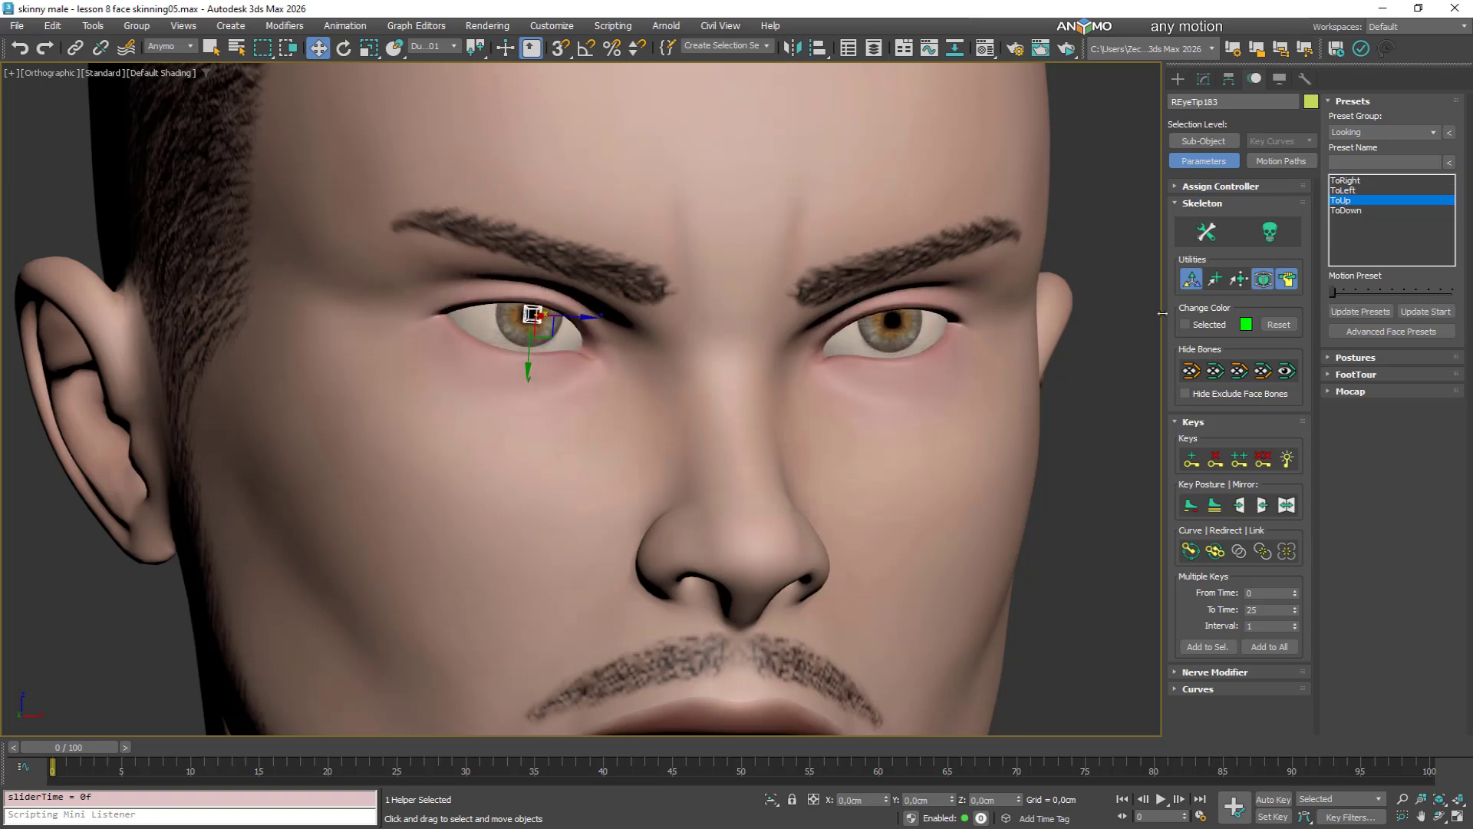
{"action": "left_click", "coordinate": [1358, 210]}
{"action": "mouse_move", "coordinate": [1333, 292]}
{"action": "left_mouse_down"}
{"action": "mouse_move", "coordinate": [1471, 290]}
{"action": "mouse_move", "coordinate": [1319, 294]}
{"action": "mouse_move", "coordinate": [1340, 292]}
{"action": "left_mouse_up"}
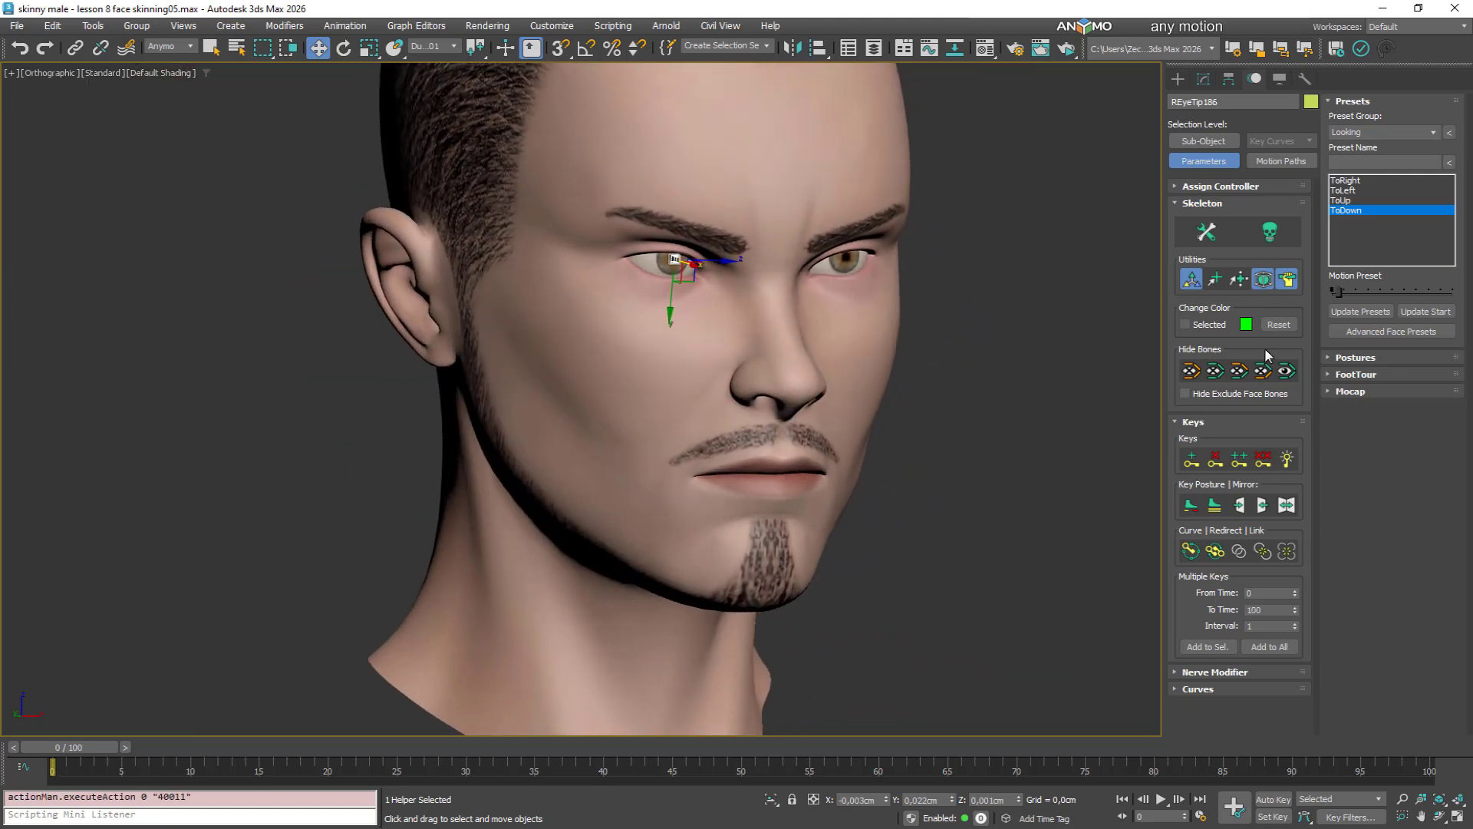
Unhide the facial bones, select the central upper-lip control and add a preset named Smirk to the Expressions group
{"action": "left_click", "coordinate": [1286, 371]}
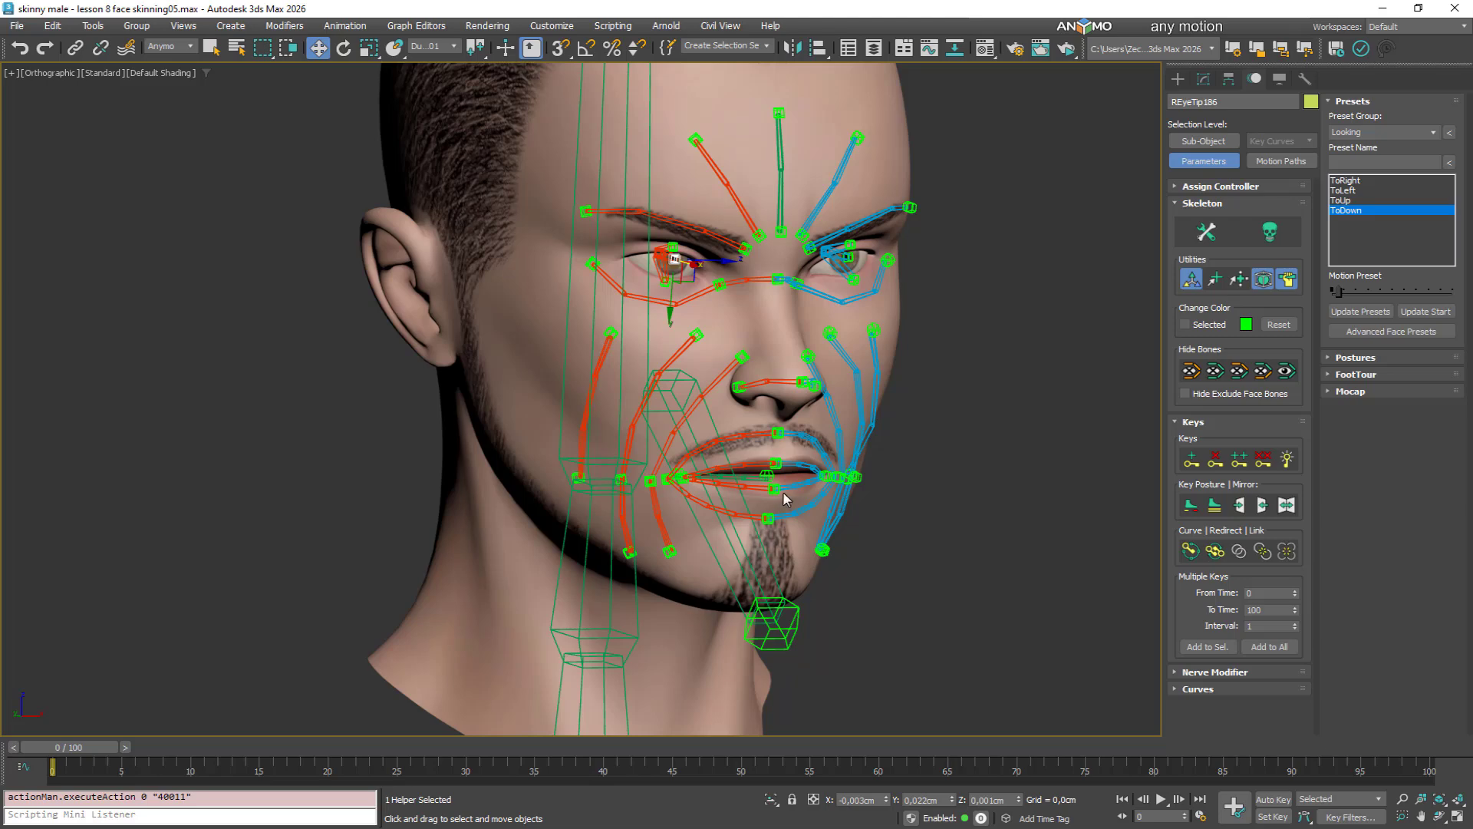
{"action": "scroll", "coordinate": [783, 494], "scroll_direction": "up", "scroll_amount": 3}
{"action": "left_click", "coordinate": [775, 443]}
{"action": "middle_click_drag", "start_coordinate": [861, 484], "coordinate": [888, 476], "text": "alt"}
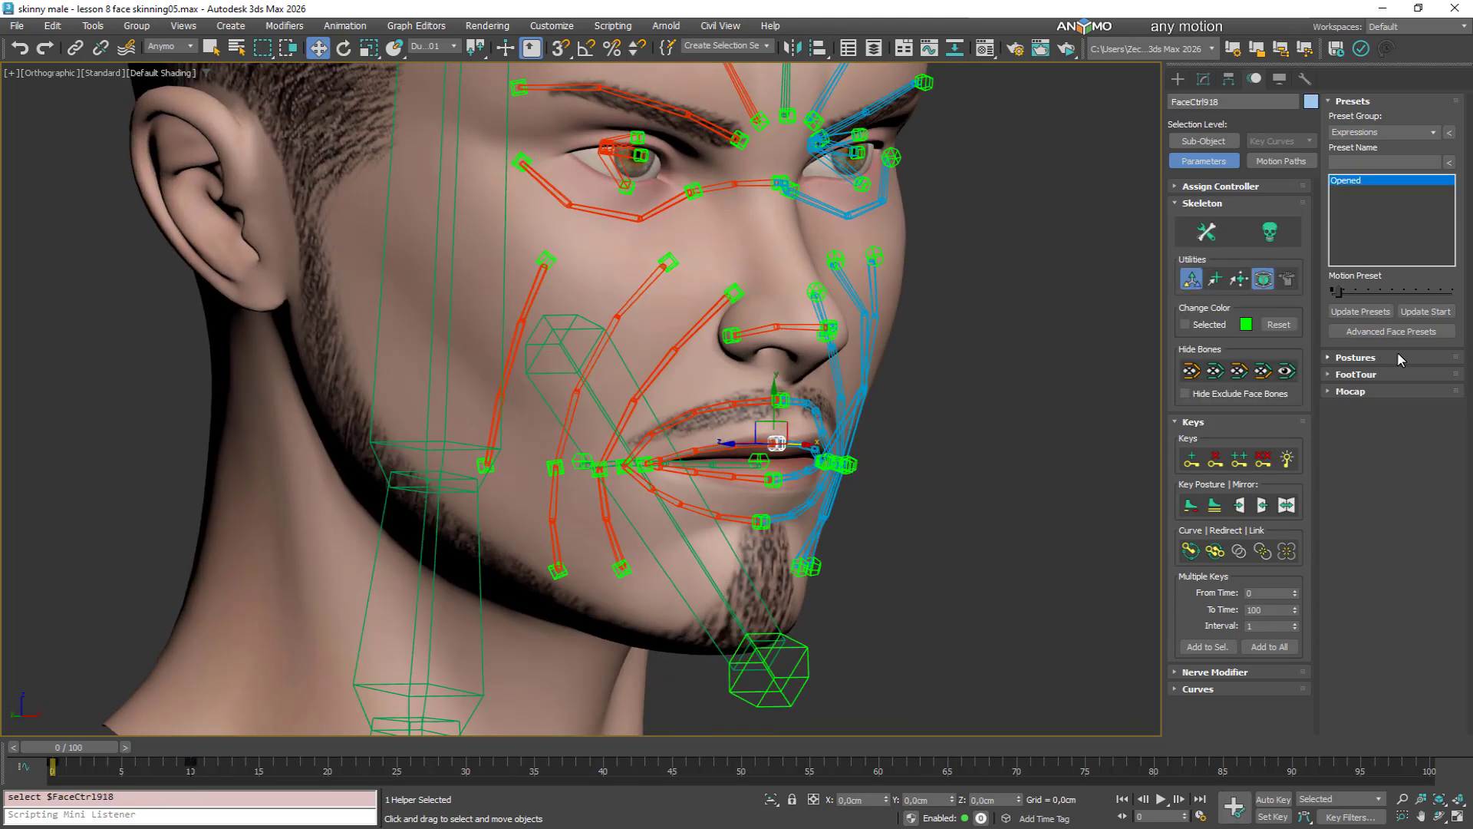
{"action": "left_click", "coordinate": [1389, 160]}
{"action": "left_click", "coordinate": [1450, 161]}
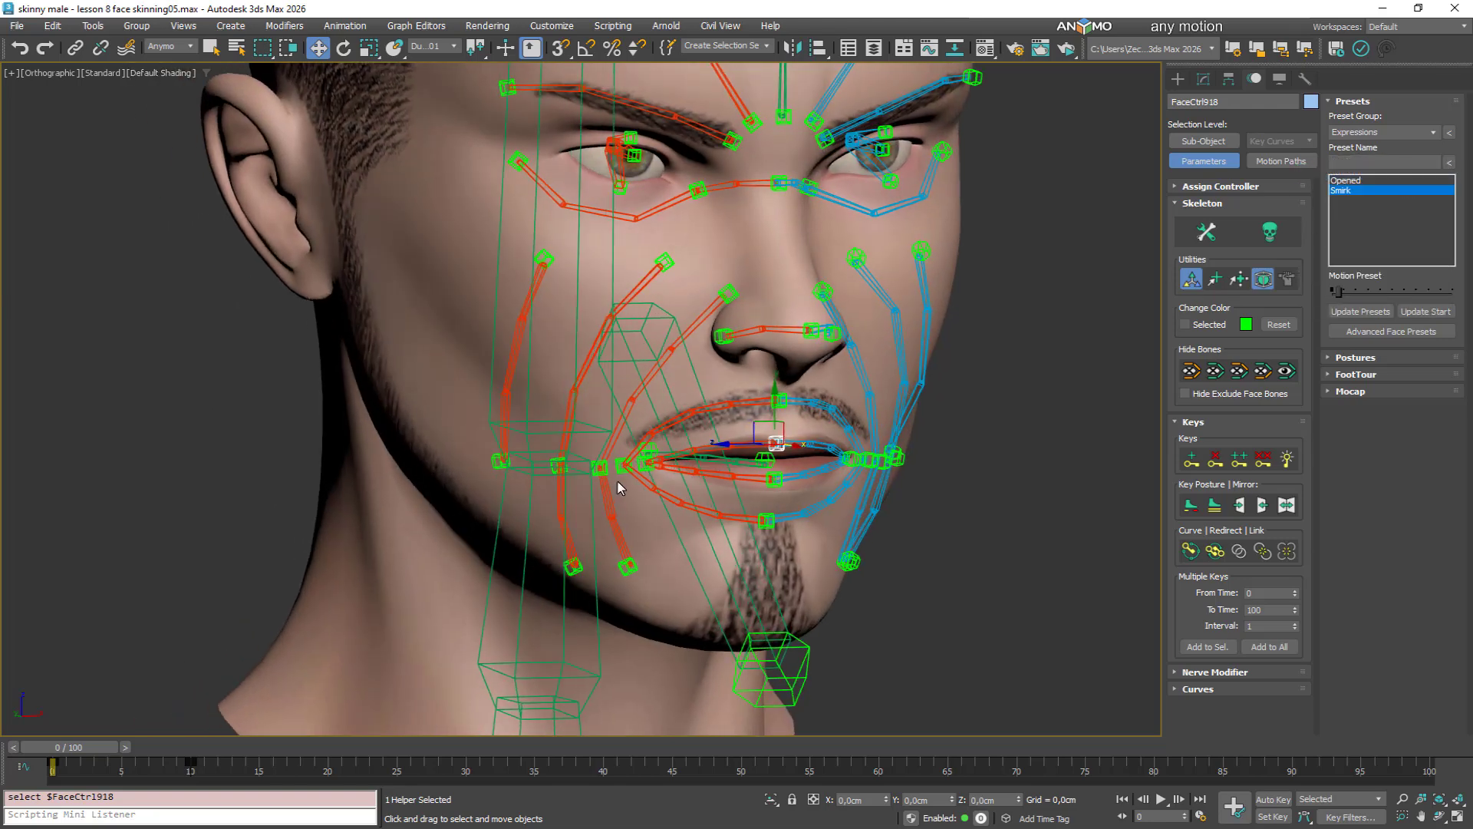
Shift the right mouth-corner control about 0.11 cm along its Z axis and -0.41 cm along its X axis for the Smirk pose
{"action": "scroll", "coordinate": [618, 481], "scroll_direction": "up", "scroll_amount": 3}
{"action": "left_click", "coordinate": [656, 455]}
{"action": "scroll", "coordinate": [703, 471], "scroll_direction": "up", "scroll_amount": 2}
{"action": "left_click_drag", "start_coordinate": [644, 422], "coordinate": [594, 436]}
{"action": "middle_click_drag", "start_coordinate": [599, 438], "coordinate": [675, 452], "text": "alt"}
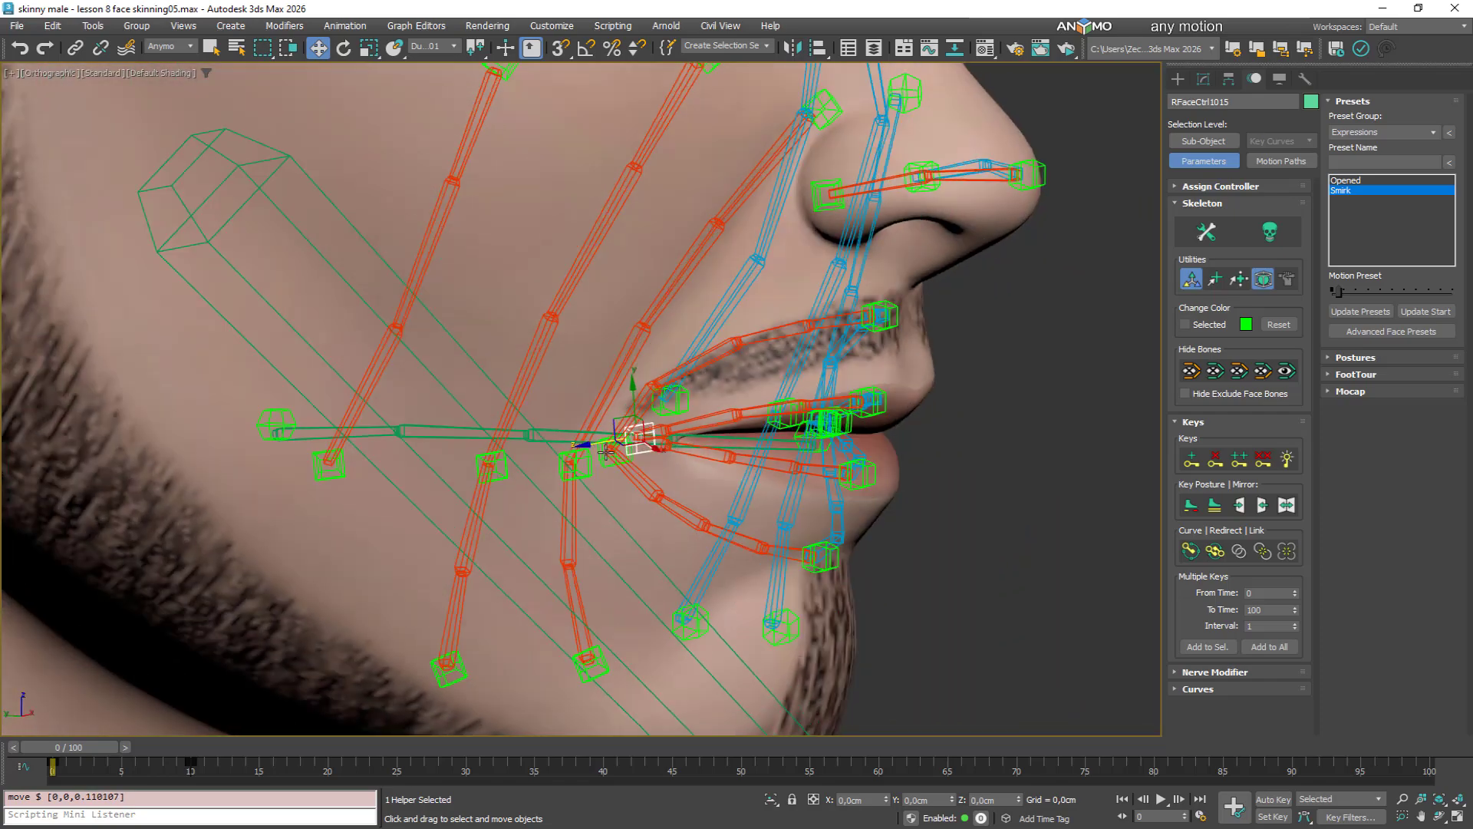
{"action": "left_click_drag", "start_coordinate": [656, 452], "coordinate": [643, 446]}
{"action": "mouse_move", "coordinate": [660, 446]}
{"action": "middle_mouse_down", "text": "alt"}
{"action": "mouse_move", "coordinate": [616, 432]}
{"action": "mouse_move", "coordinate": [654, 429]}
{"action": "middle_mouse_up", "text": "alt"}
Raise the right mouth-corner control slightly and mirror the smirk pose to the other side of the face
{"action": "right_click", "coordinate": [670, 386]}
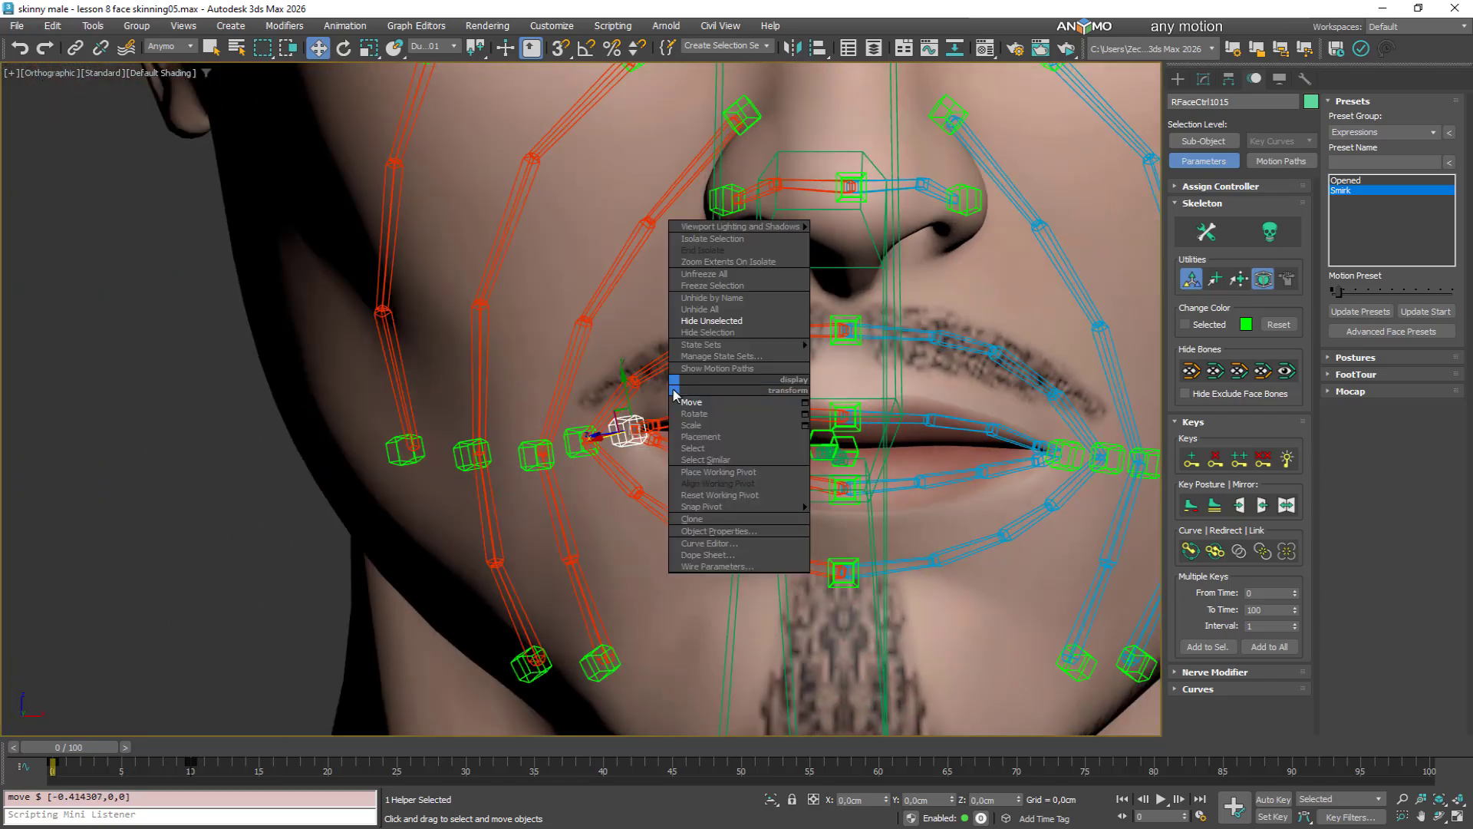
{"action": "left_click", "coordinate": [680, 416]}
{"action": "key", "text": "w"}
{"action": "left_click_drag", "start_coordinate": [626, 426], "coordinate": [626, 421]}
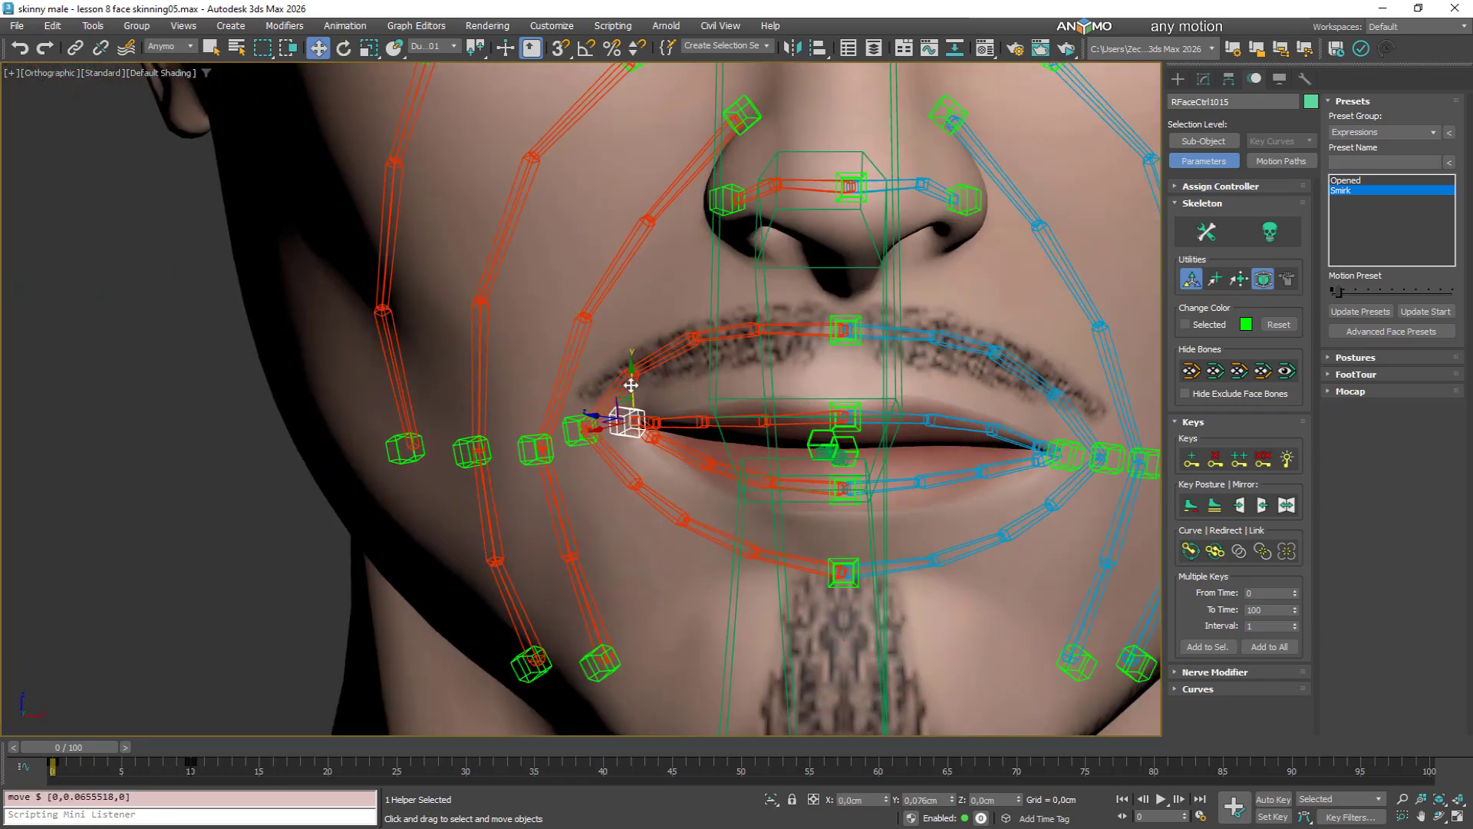
{"action": "scroll", "coordinate": [930, 526], "scroll_direction": "down", "scroll_amount": 5}
{"action": "left_click", "coordinate": [1288, 505]}
Hide the facial bones and lower the right mouth-corner control about 0.13 cm
{"action": "middle_click_drag", "start_coordinate": [975, 491], "coordinate": [903, 474], "text": "alt"}
{"action": "left_click", "coordinate": [1208, 368]}
{"action": "scroll", "coordinate": [648, 398], "scroll_direction": "up", "scroll_amount": 4}
{"action": "left_click_drag", "start_coordinate": [655, 384], "coordinate": [654, 392]}
{"action": "scroll", "coordinate": [853, 383], "scroll_direction": "down", "scroll_amount": 5}
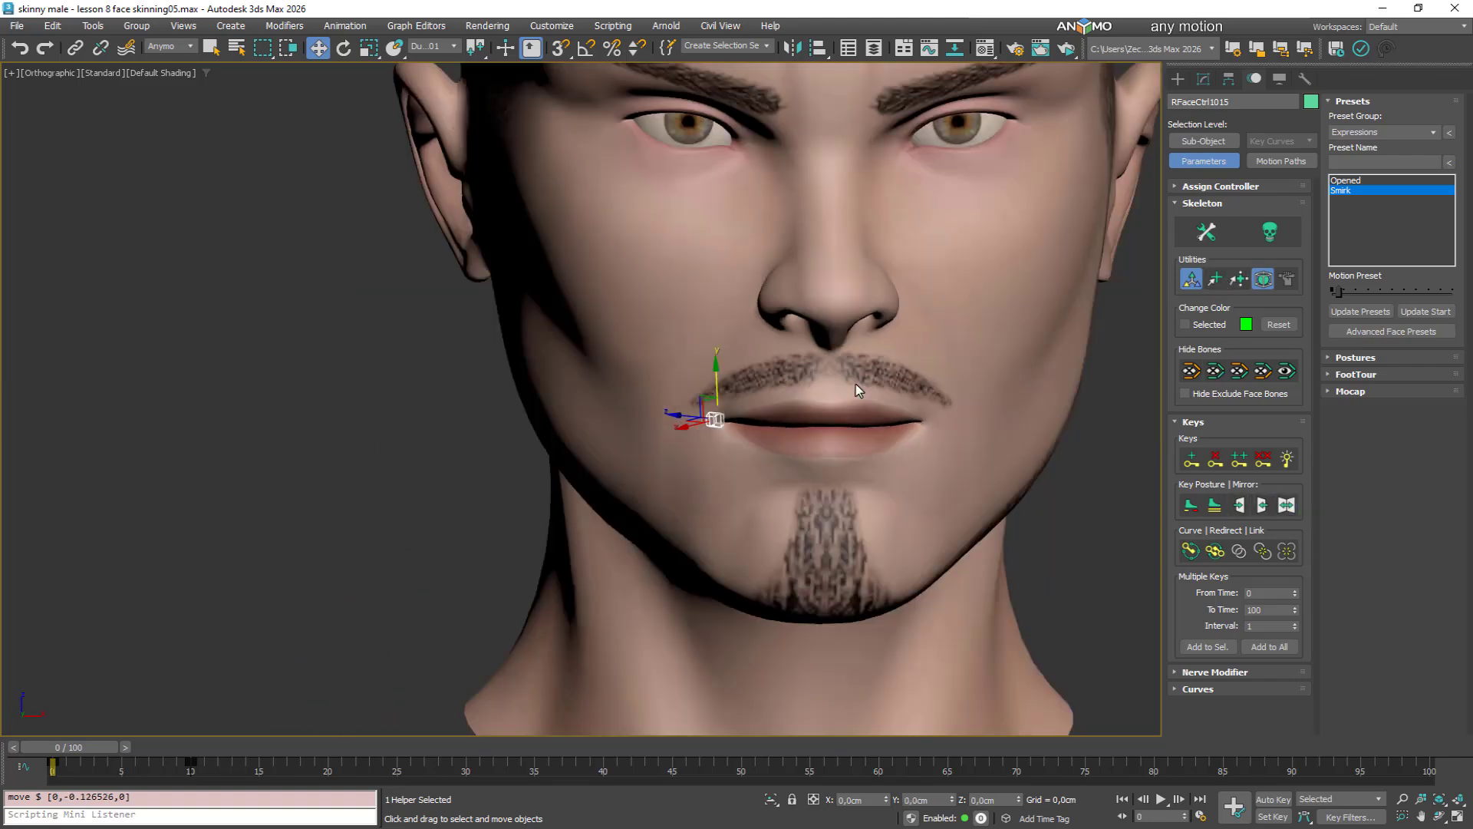
Test the Smirk preset with its Motion Preset slider and inspect the mouth from a three-quarter view
{"action": "middle_click_drag", "start_coordinate": [854, 383], "coordinate": [867, 394], "text": "alt"}
{"action": "middle_click_drag", "start_coordinate": [867, 395], "coordinate": [841, 429]}
{"action": "left_click_drag", "start_coordinate": [1337, 291], "coordinate": [1408, 290]}
{"action": "mouse_move", "coordinate": [872, 495]}
{"action": "middle_mouse_down", "text": "alt"}
{"action": "mouse_move", "coordinate": [982, 494]}
{"action": "mouse_move", "coordinate": [871, 496]}
{"action": "middle_mouse_up", "text": "alt"}
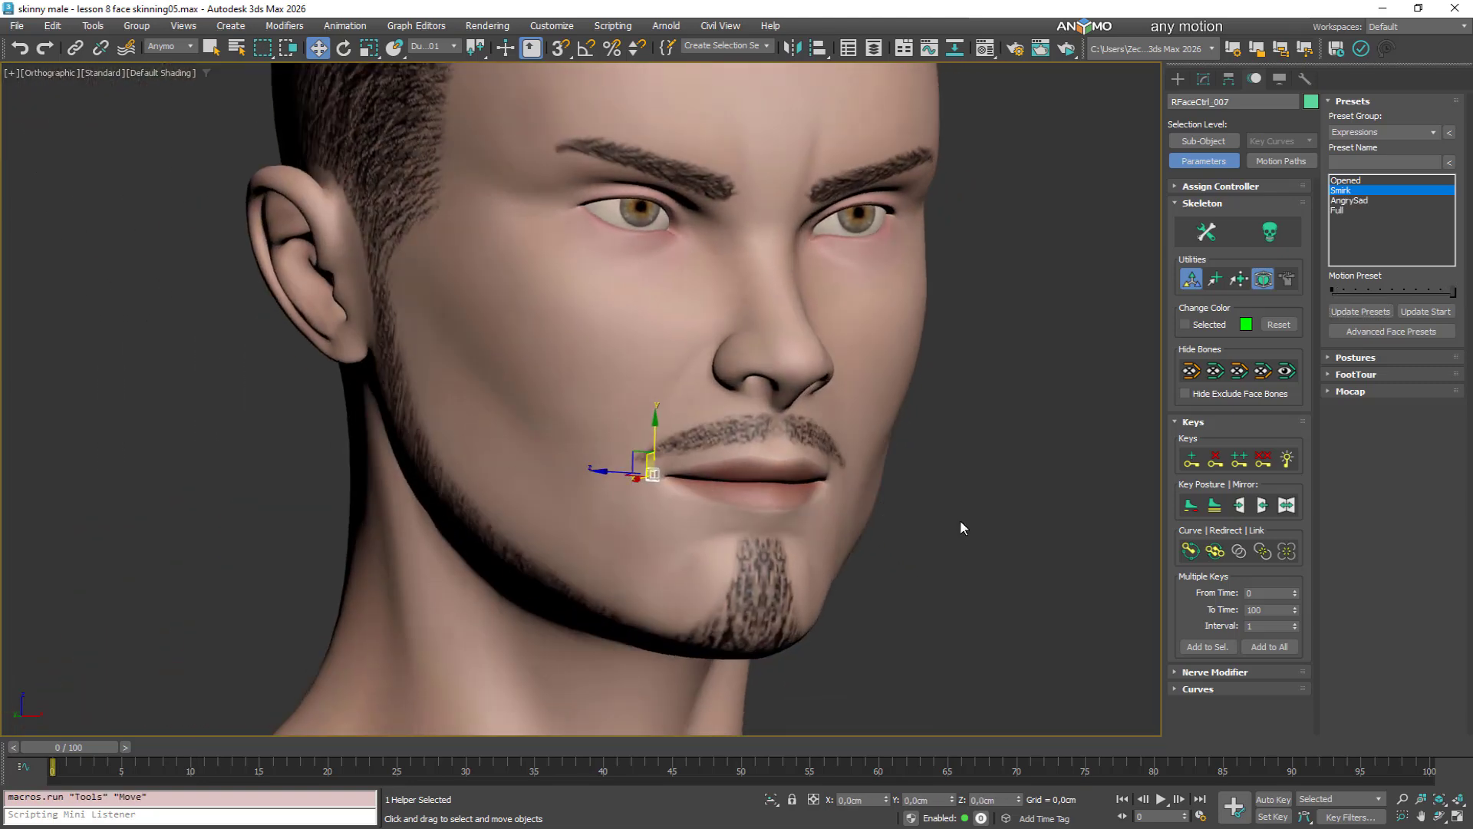
{"action": "middle_click_drag", "start_coordinate": [960, 518], "coordinate": [953, 535]}
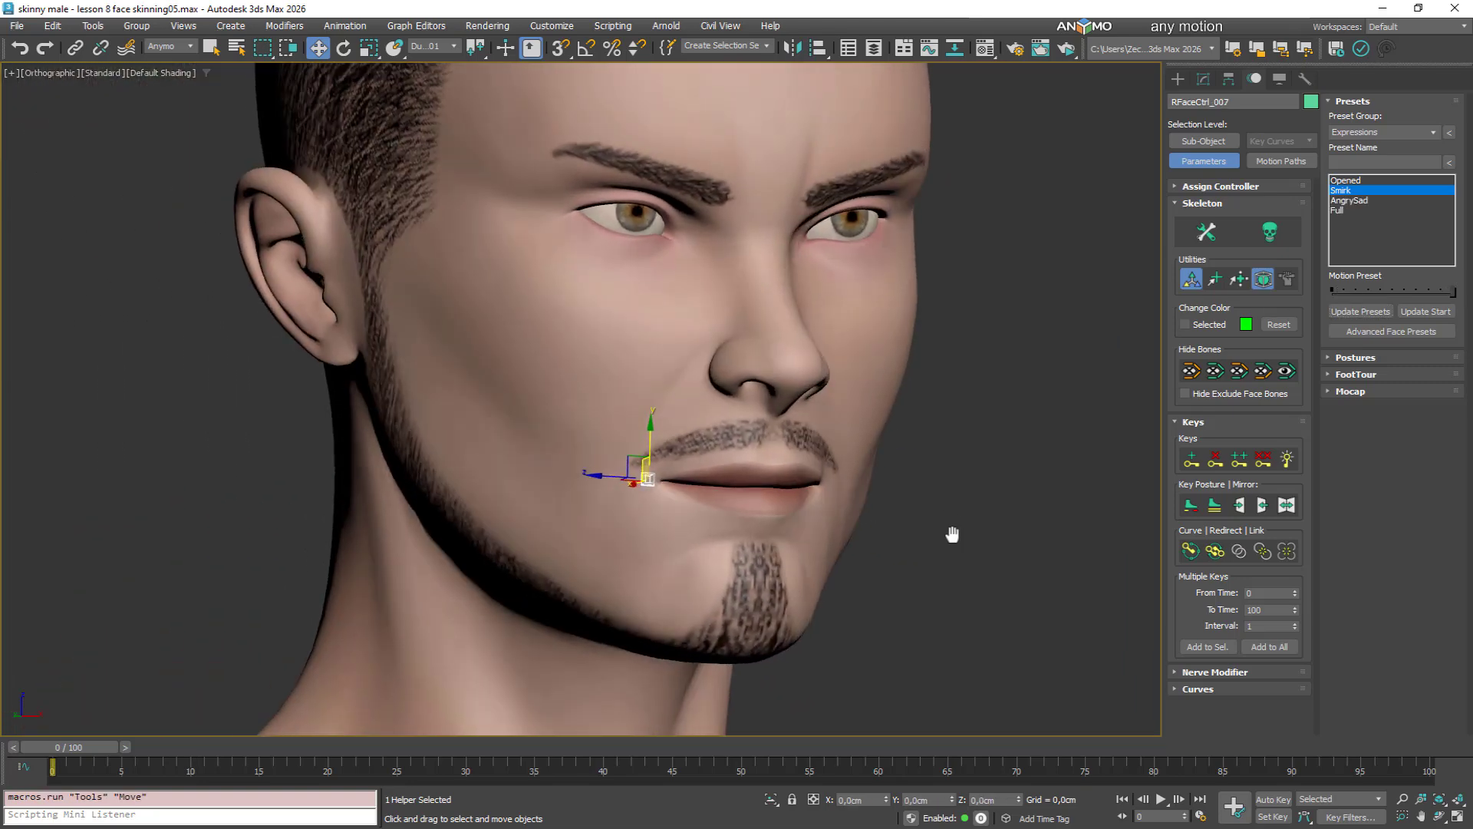
Check the AngrySad and Opened presets on the face and return the Motion Preset slider to its start
{"action": "left_click", "coordinate": [1354, 200]}
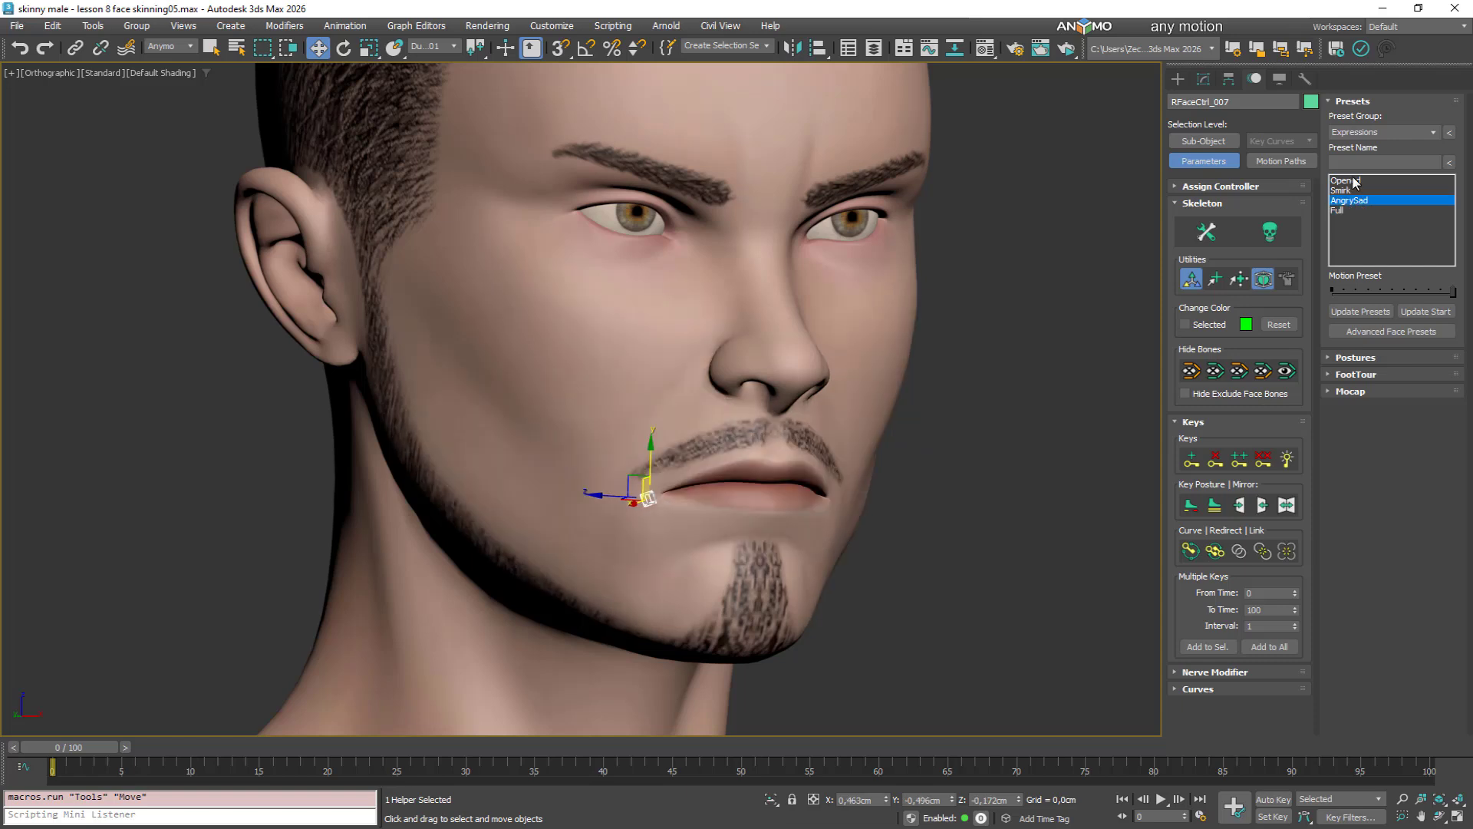
{"action": "left_click", "coordinate": [1353, 181]}
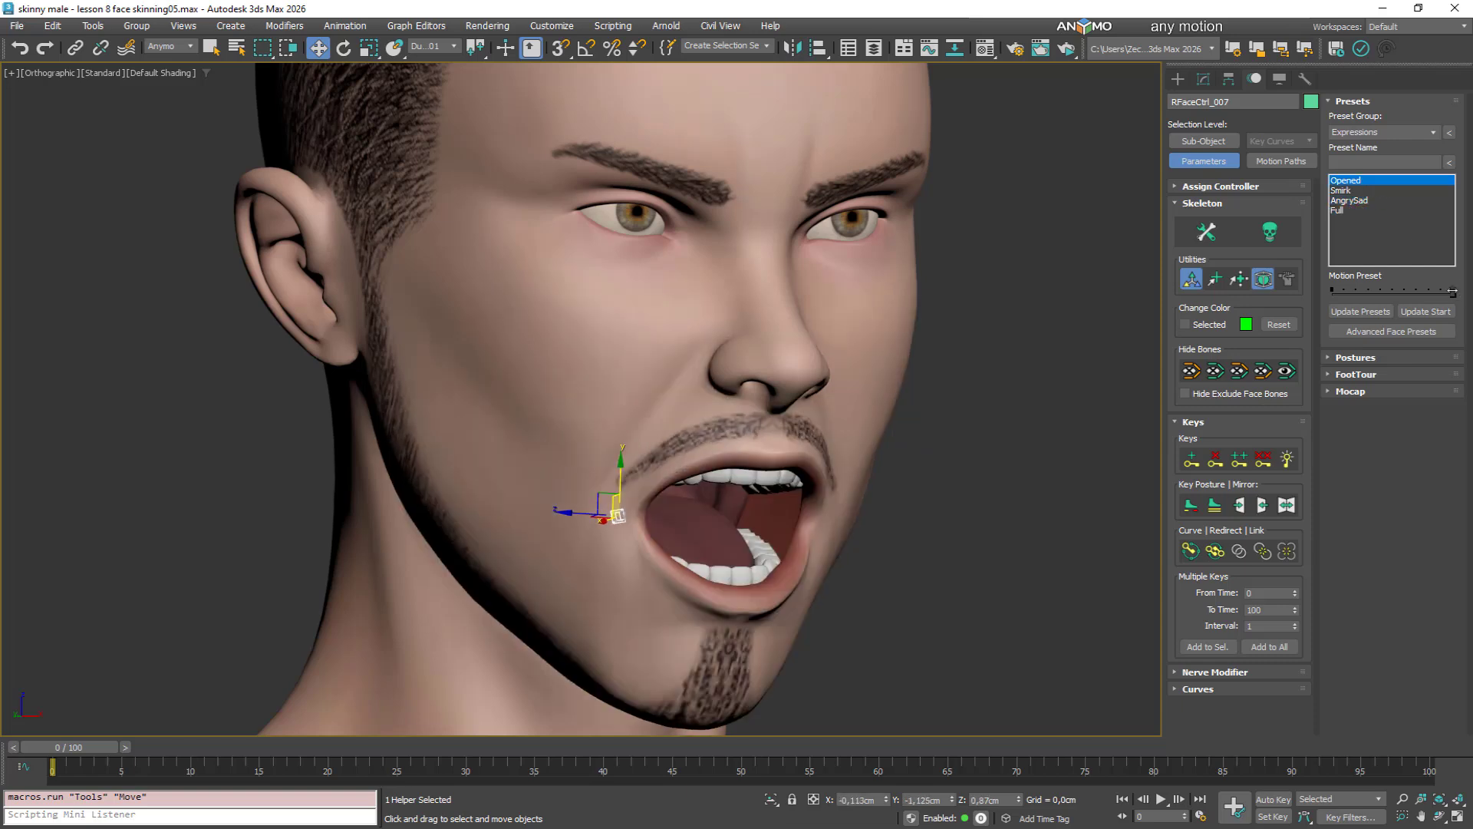
{"action": "left_click_drag", "start_coordinate": [1453, 292], "coordinate": [1290, 300]}
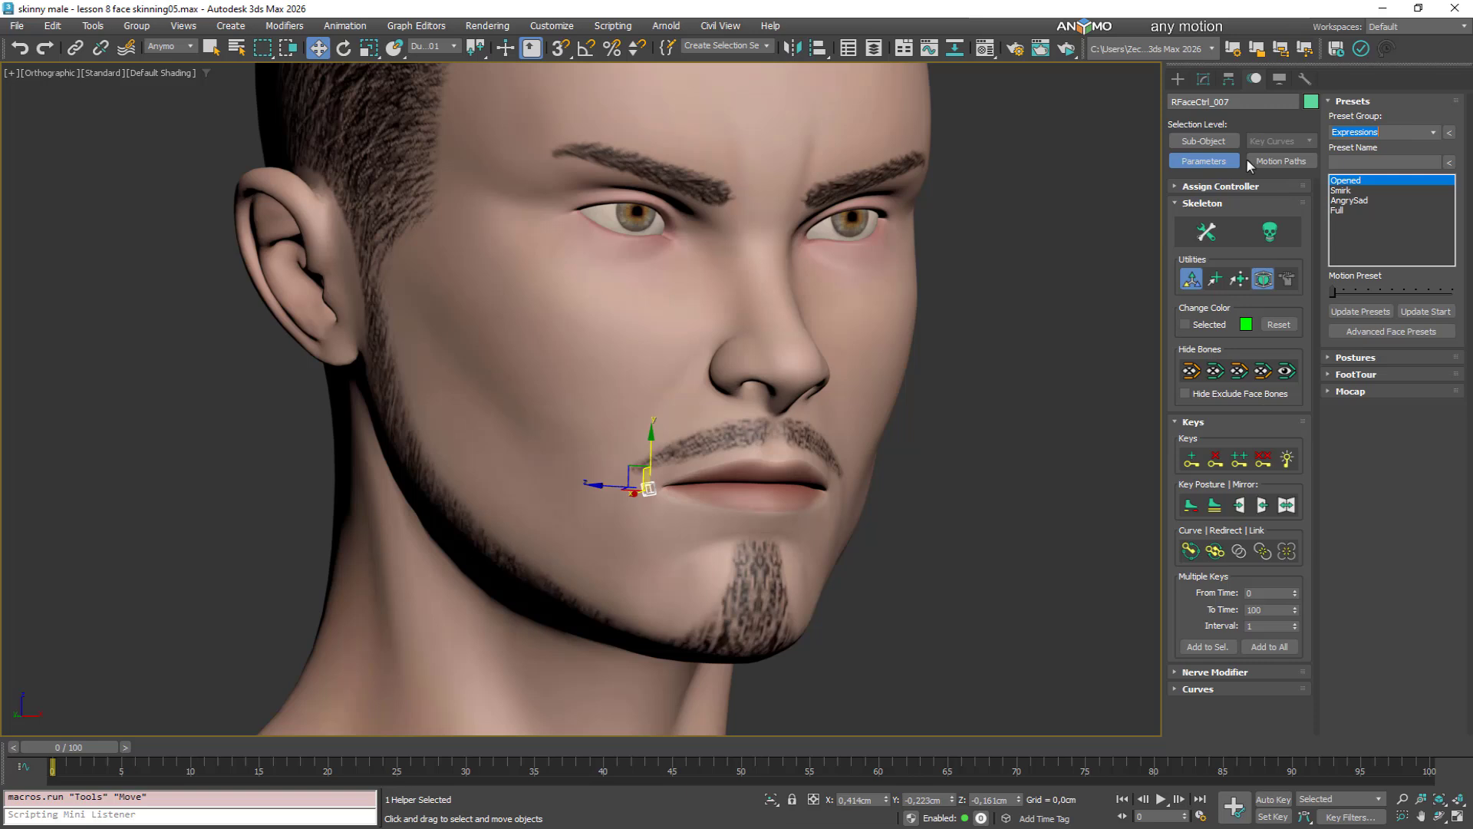
Add a new preset group named Talking
{"action": "type", "text": "Talking"}
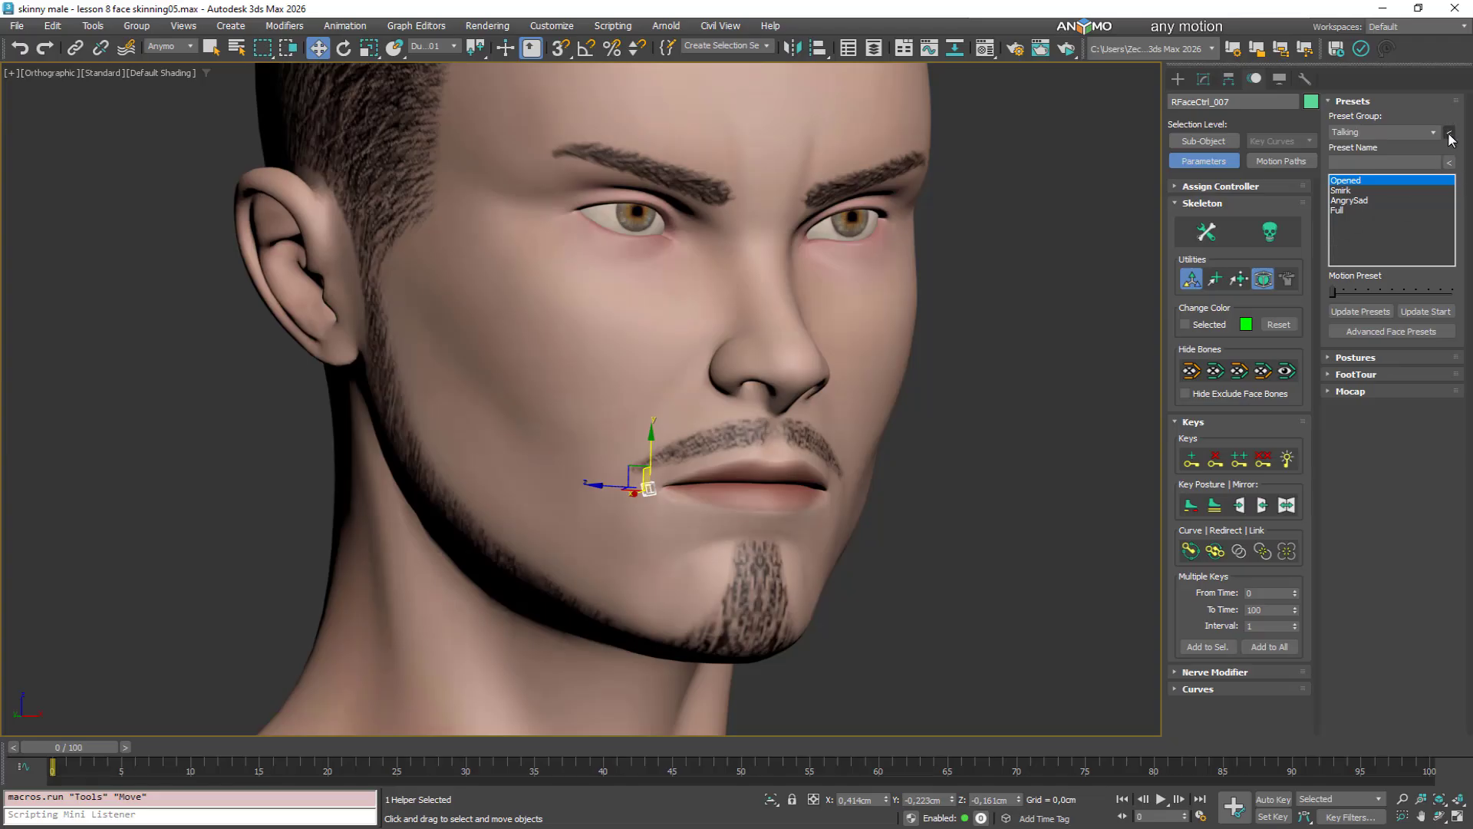
{"action": "left_click", "coordinate": [1448, 133]}
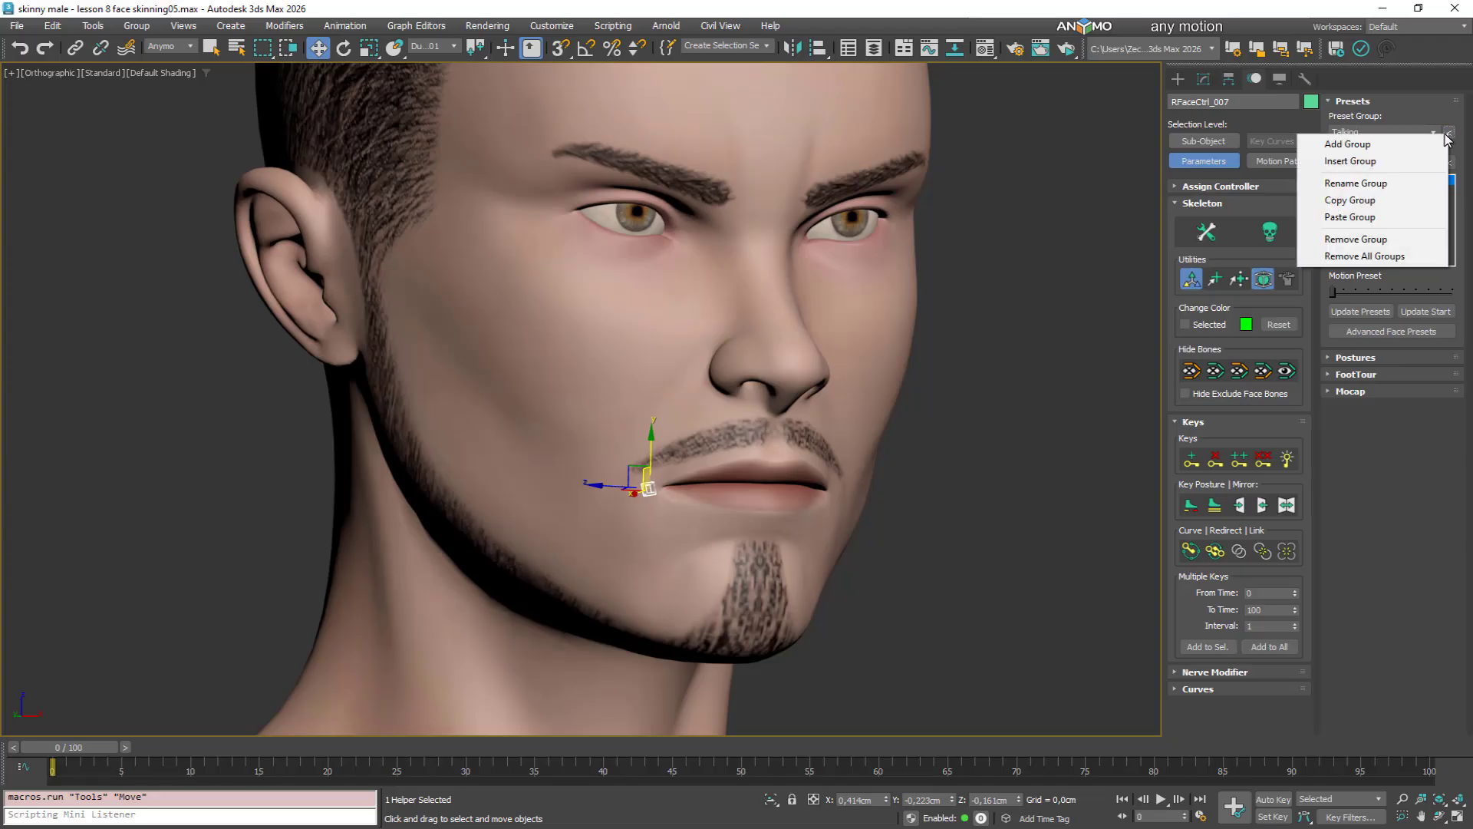
{"action": "left_click", "coordinate": [1401, 144]}
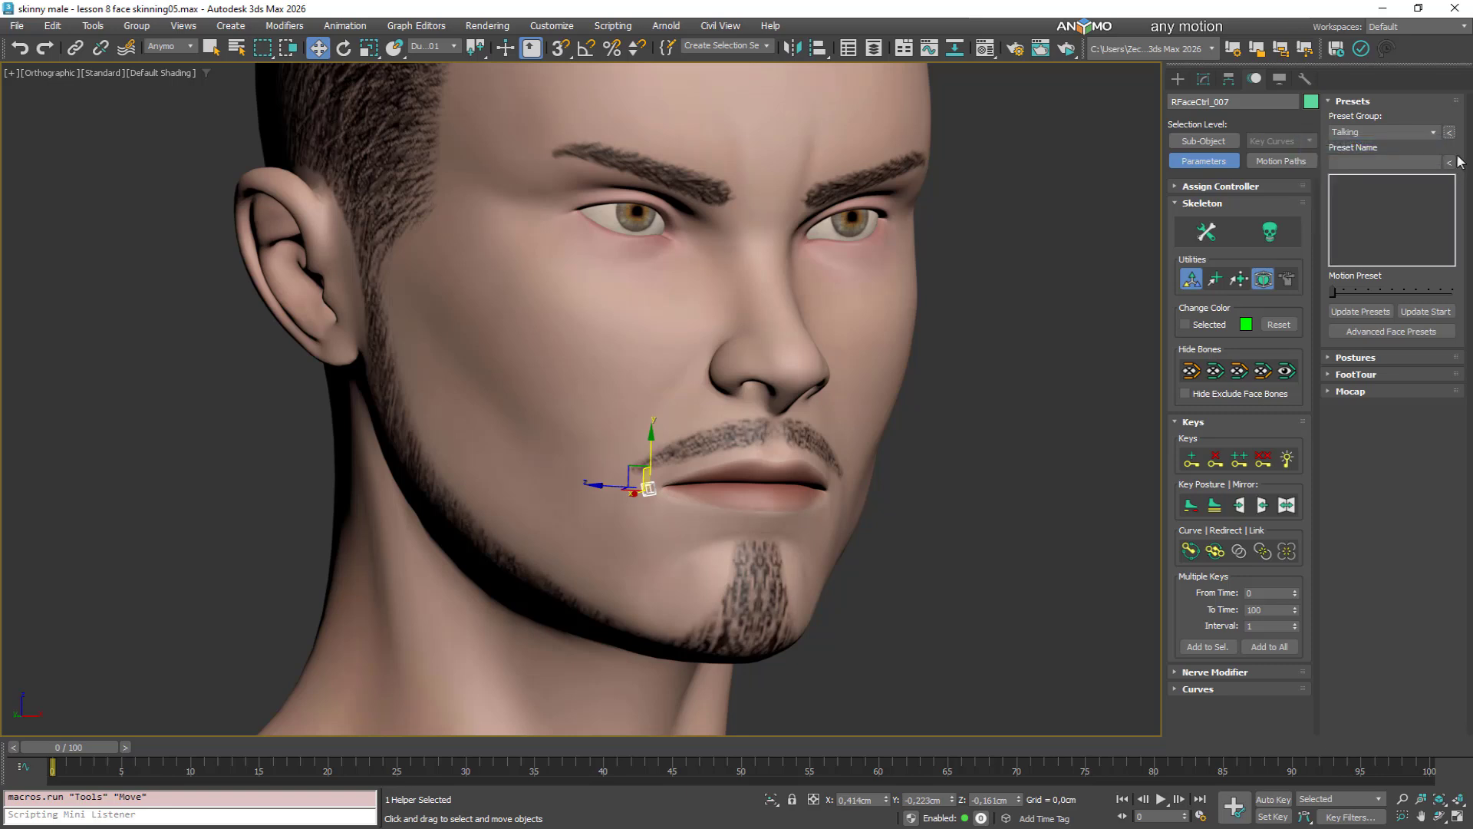
Switch to the Expressions group and back to Talking to check their preset lists
{"action": "left_click", "coordinate": [1415, 132]}
{"action": "left_click", "coordinate": [1414, 148]}
{"action": "left_click", "coordinate": [1436, 134]}
{"action": "left_click", "coordinate": [1381, 151]}
Add a preset named A to the Talking group and save the scene
{"action": "left_click", "coordinate": [1378, 164]}
{"action": "left_click", "coordinate": [1449, 162]}
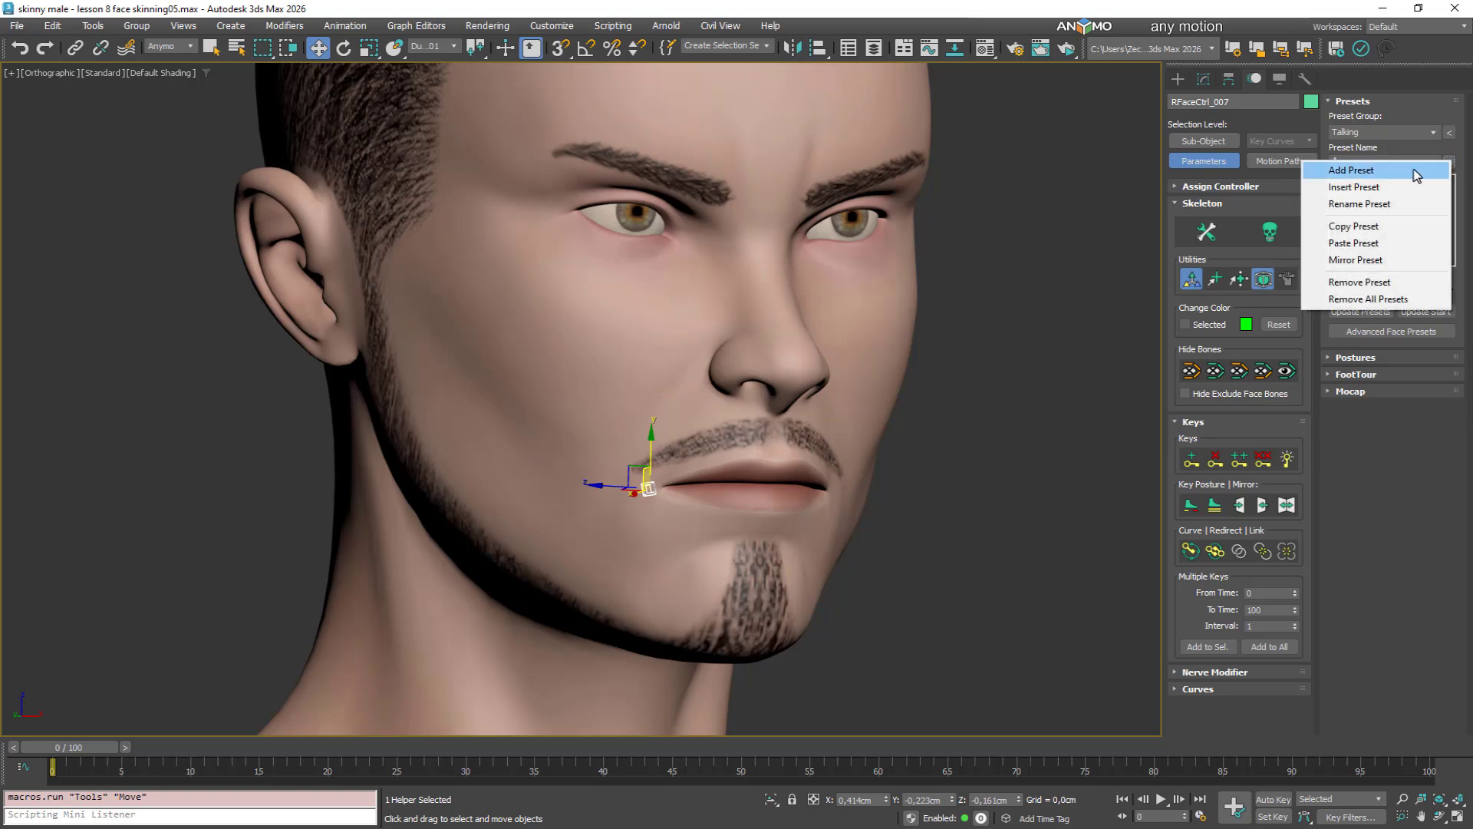
{"action": "left_click", "coordinate": [1416, 172]}
{"action": "key", "text": "ctrl+s"}
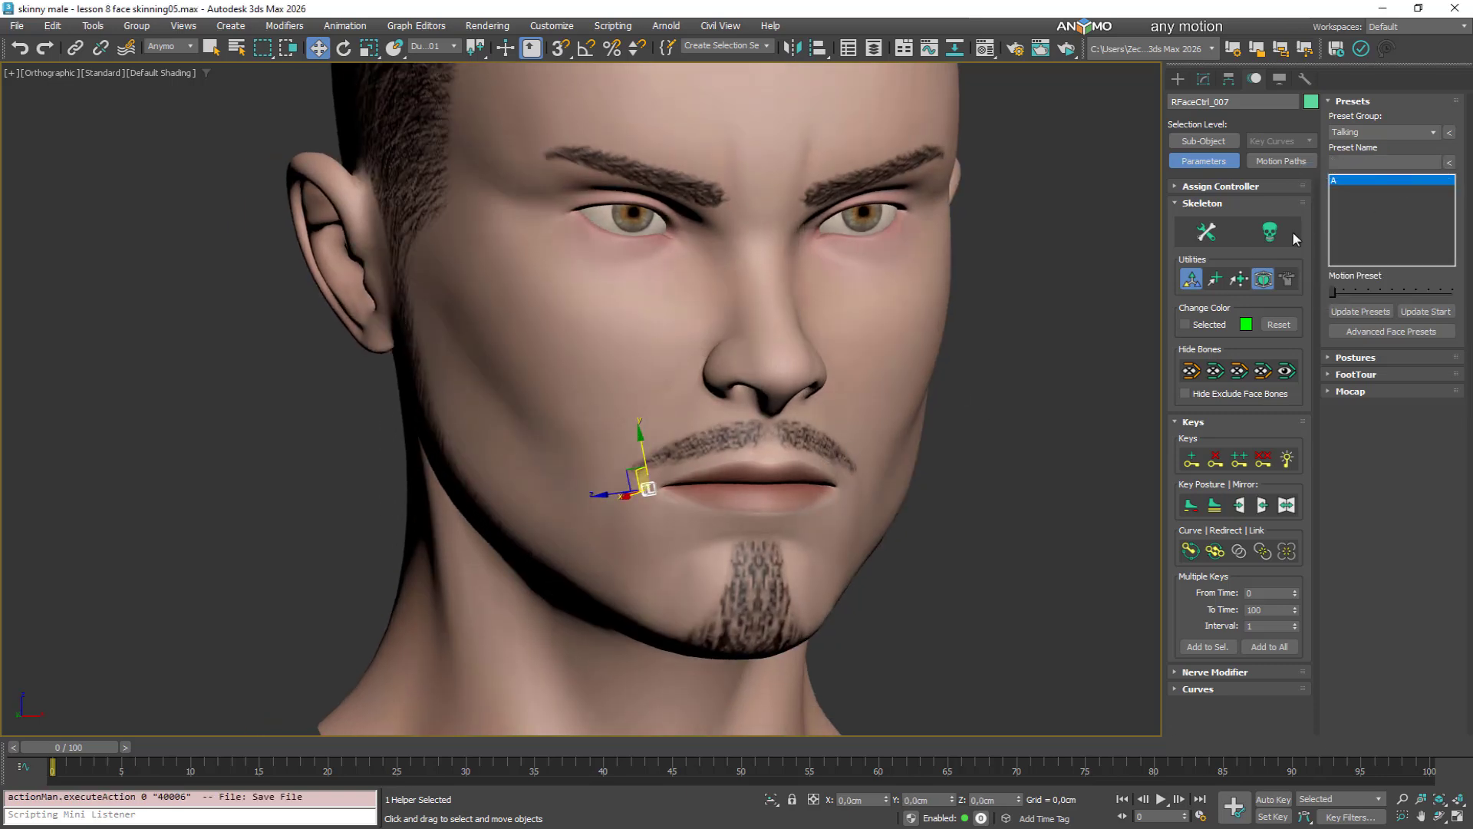
Preview the Opened preset of the Expressions group partway on the face and copy that preset
{"action": "left_click", "coordinate": [1435, 134]}
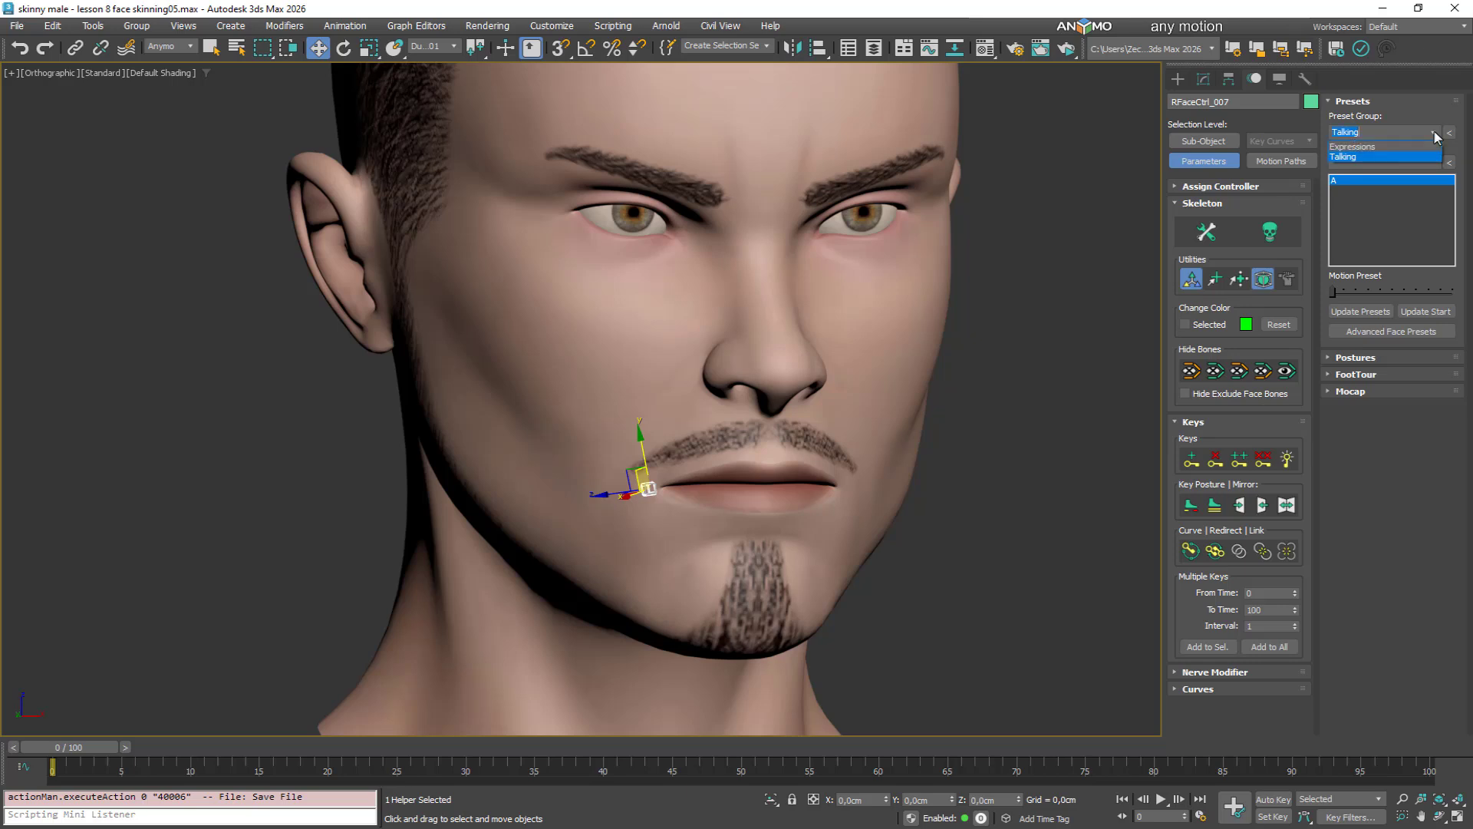
{"action": "left_click", "coordinate": [1404, 145]}
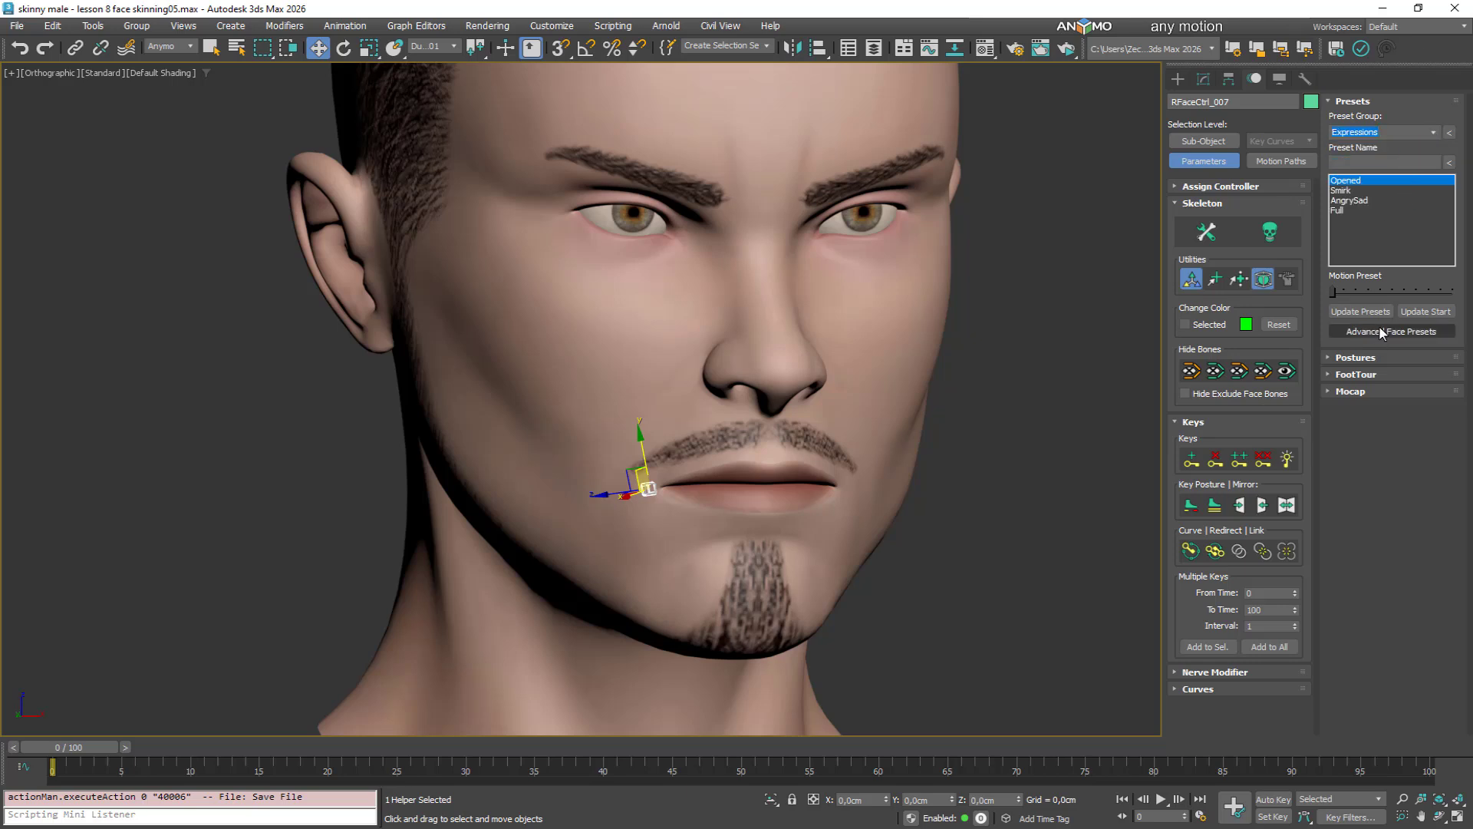
{"action": "left_click_drag", "start_coordinate": [1334, 295], "coordinate": [1412, 293]}
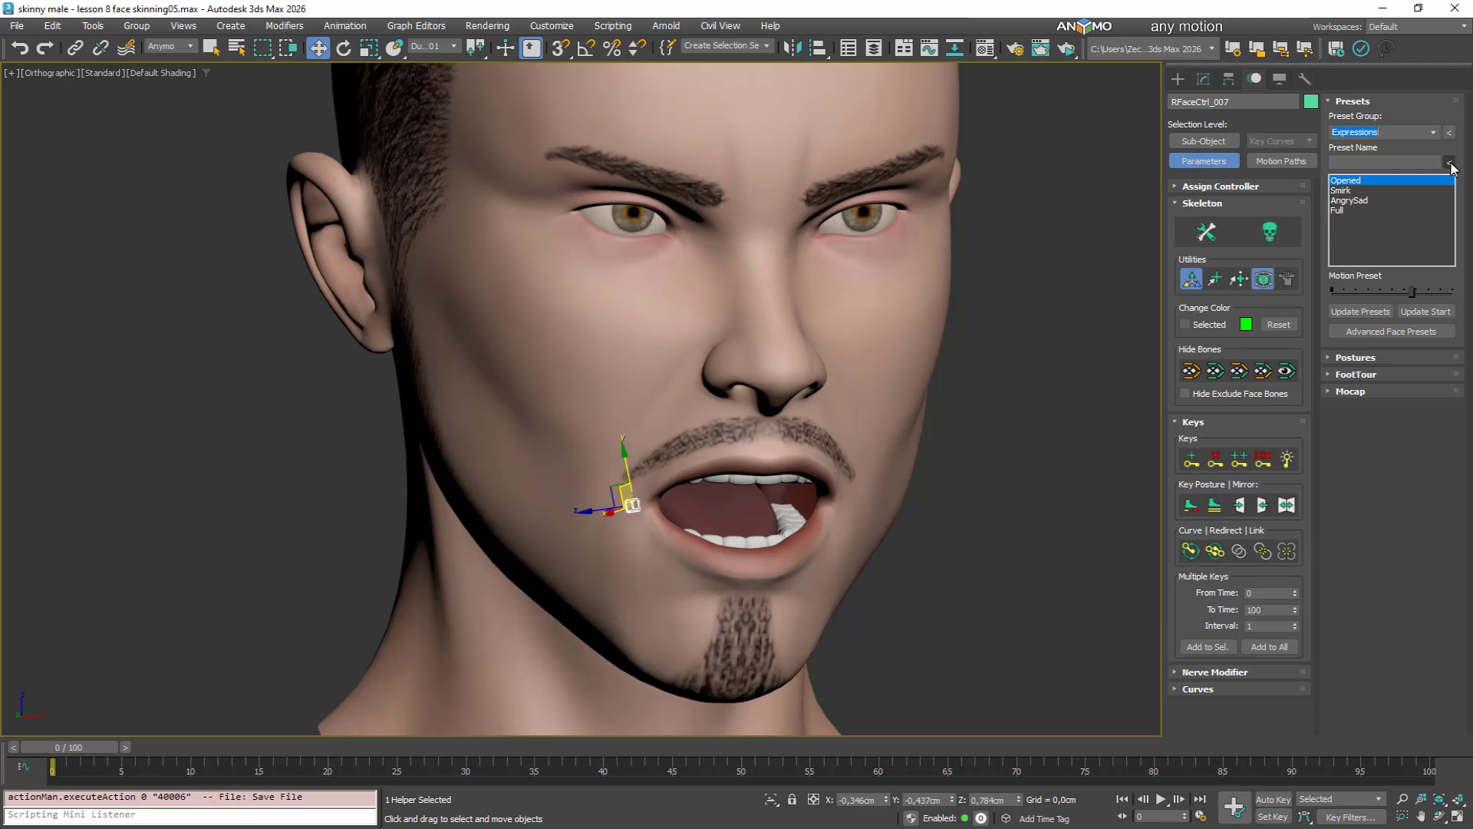
{"action": "left_click", "coordinate": [1450, 163]}
{"action": "left_click", "coordinate": [1423, 230]}
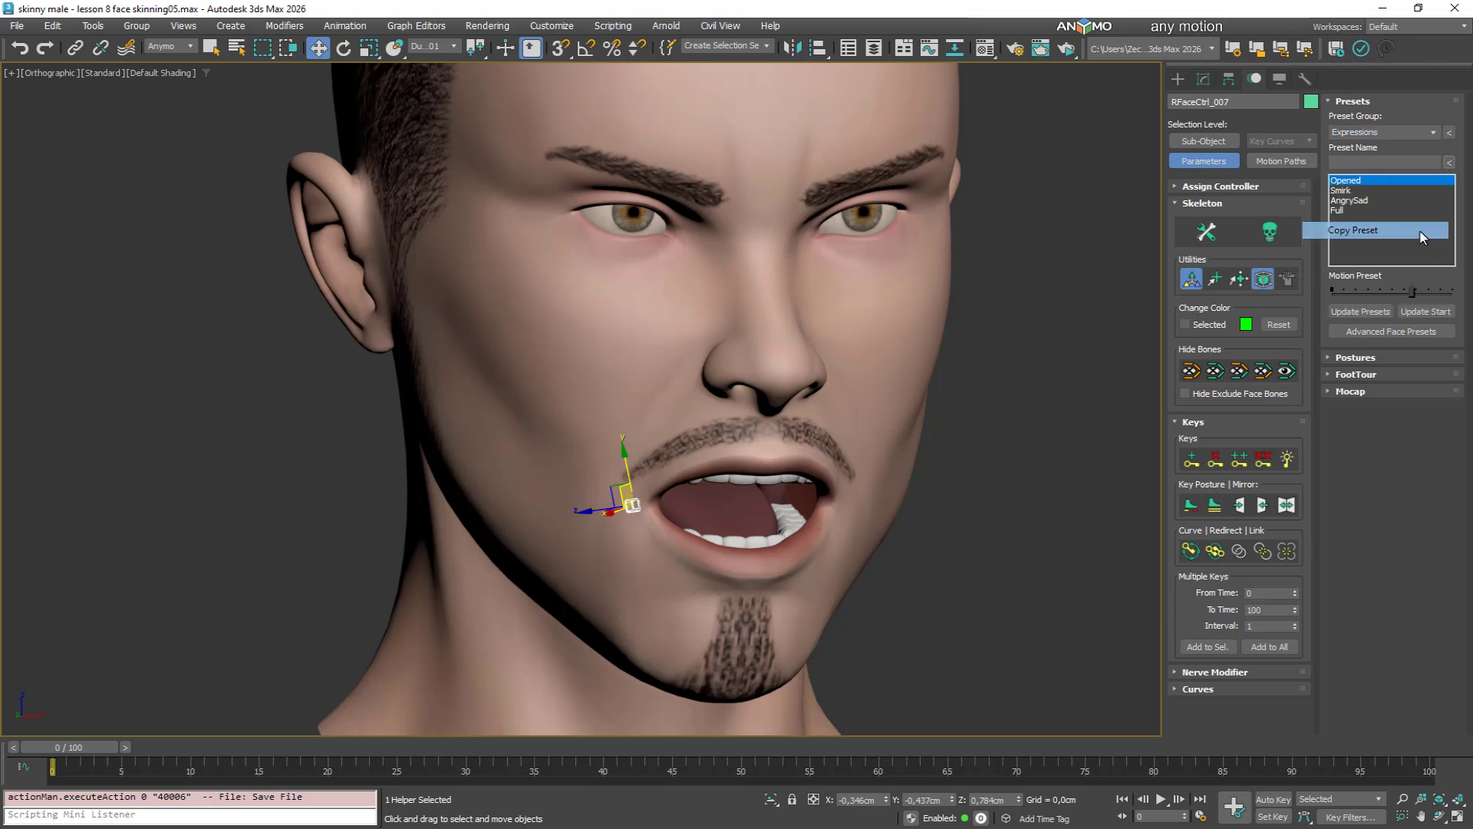
Paste the copied preset into preset A of the Talking group and set Motion Preset to about halfway
{"action": "left_click", "coordinate": [1432, 132]}
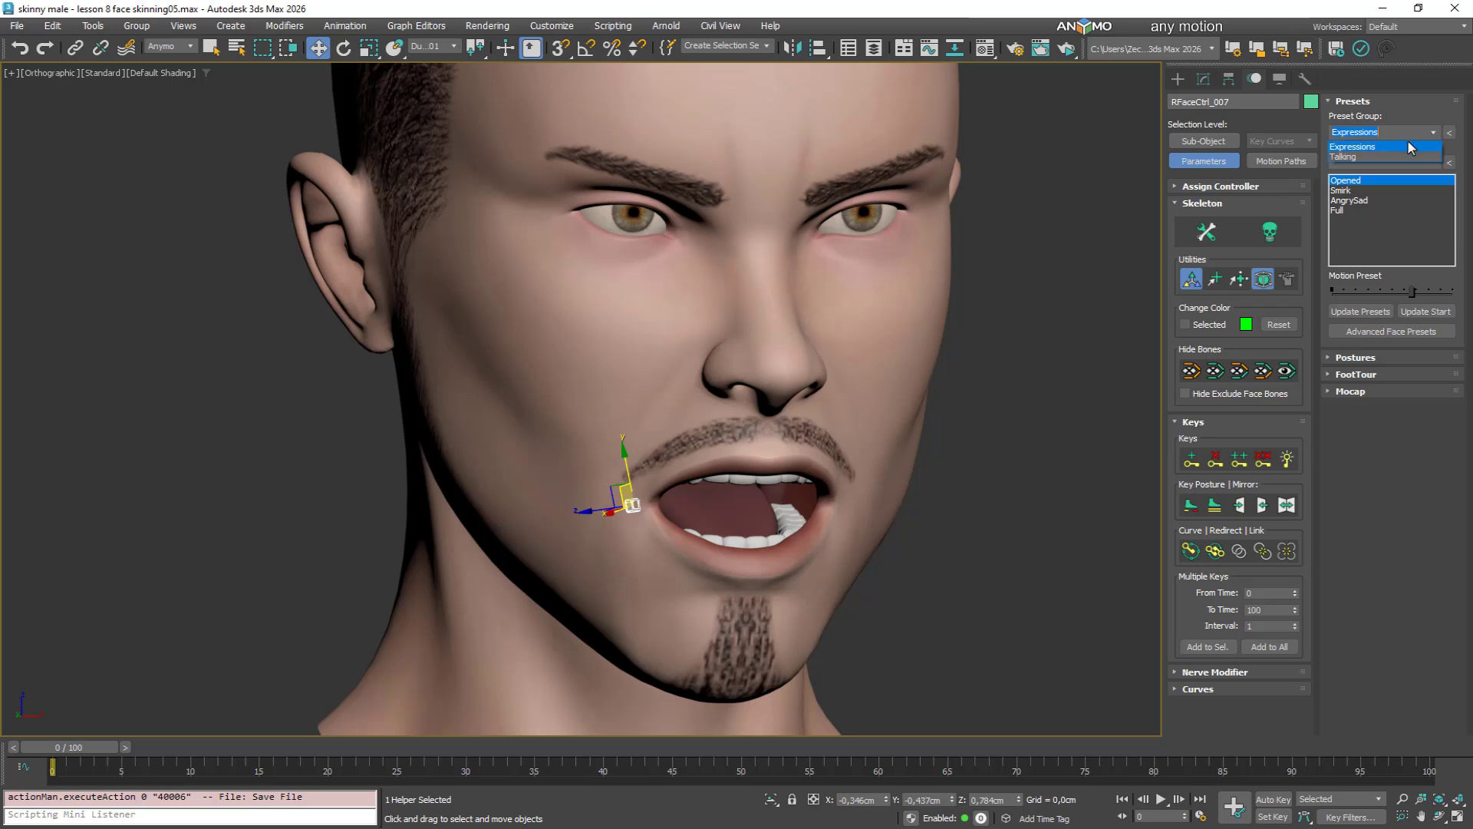
{"action": "left_click", "coordinate": [1385, 157]}
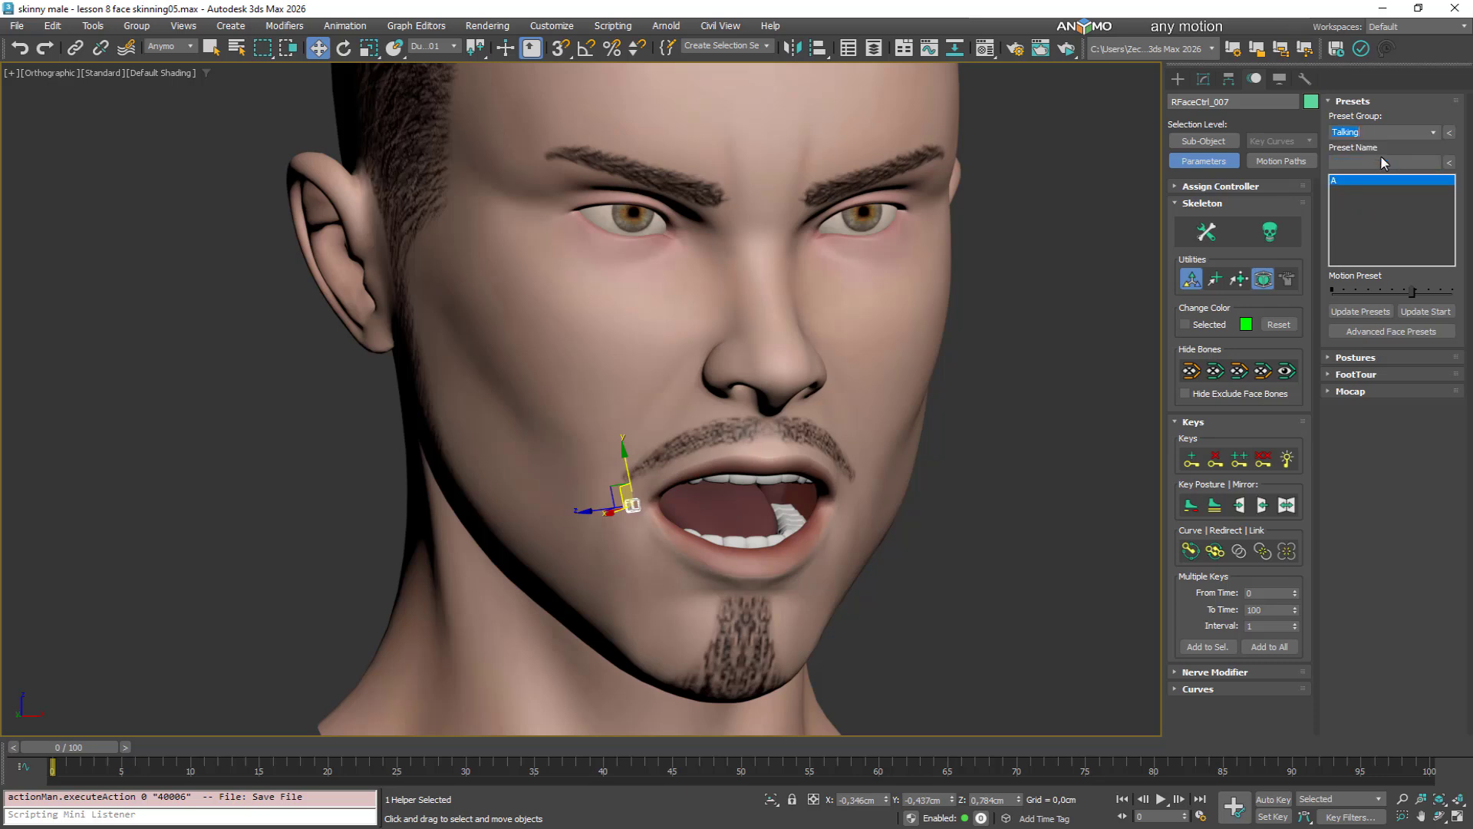
{"action": "left_click", "coordinate": [1448, 162]}
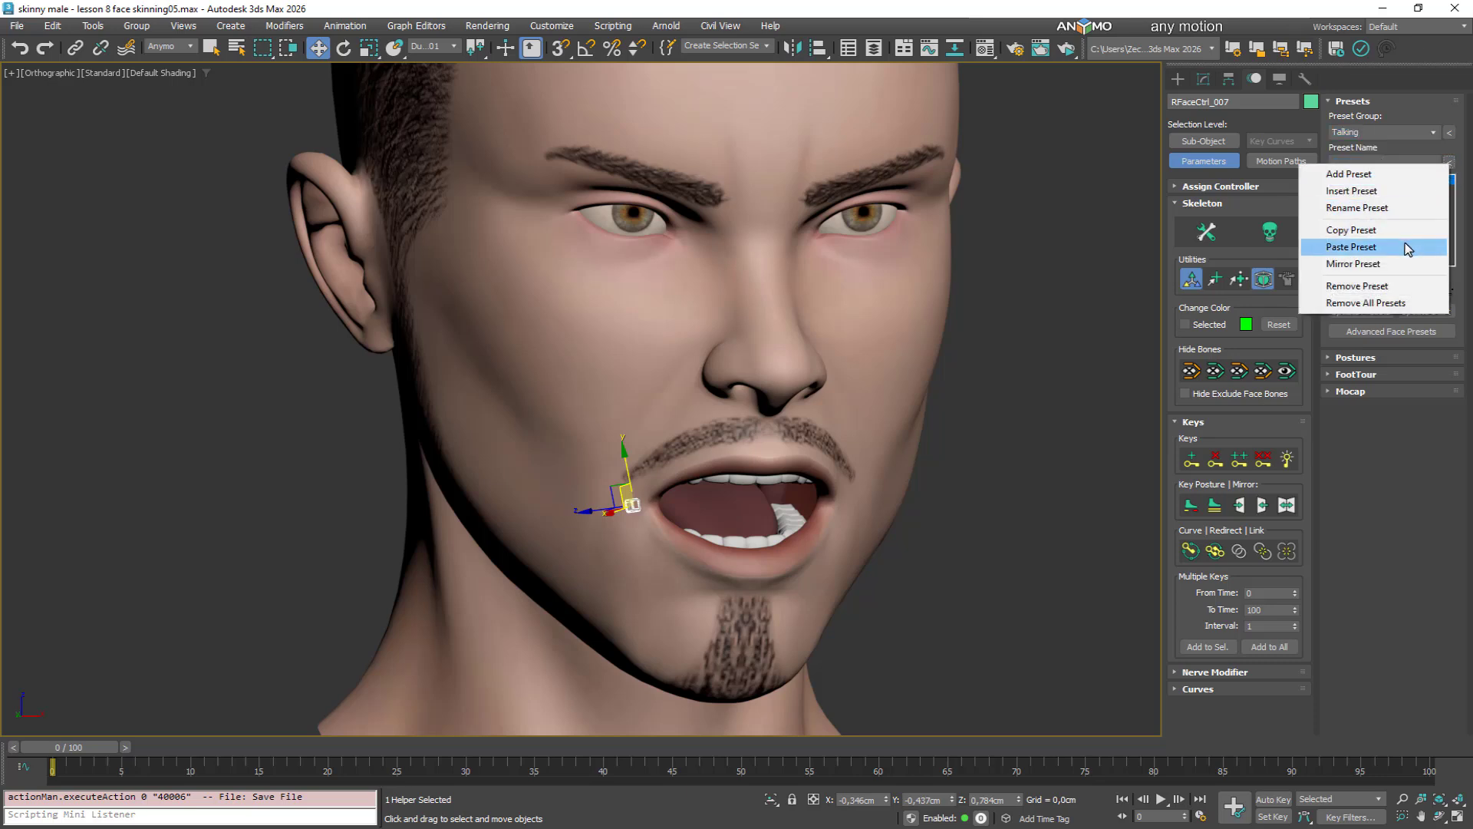
{"action": "left_click", "coordinate": [1408, 247]}
{"action": "mouse_move", "coordinate": [1412, 290]}
{"action": "left_mouse_down"}
{"action": "mouse_move", "coordinate": [1447, 290]}
{"action": "mouse_move", "coordinate": [1367, 289]}
{"action": "mouse_move", "coordinate": [1392, 287]}
{"action": "left_mouse_up"}
Unhide the face bones, slightly reduce the Motion Preset amount and lower the jaw tip control to open the mouth
{"action": "middle_click_drag", "start_coordinate": [977, 462], "coordinate": [983, 441], "text": "alt"}
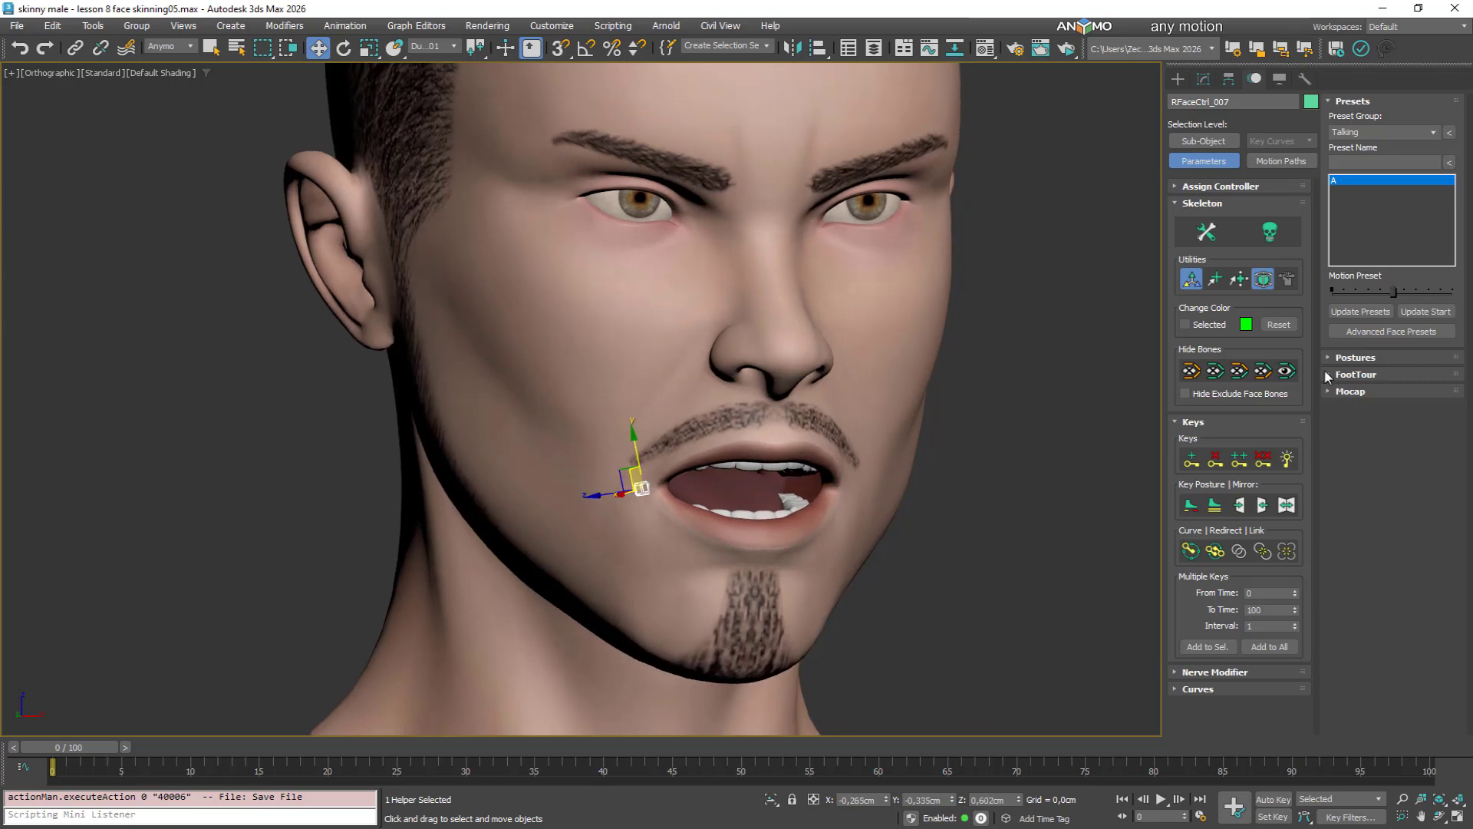
{"action": "left_click", "coordinate": [1286, 370]}
{"action": "middle_click_drag", "start_coordinate": [882, 552], "coordinate": [824, 509], "text": "alt"}
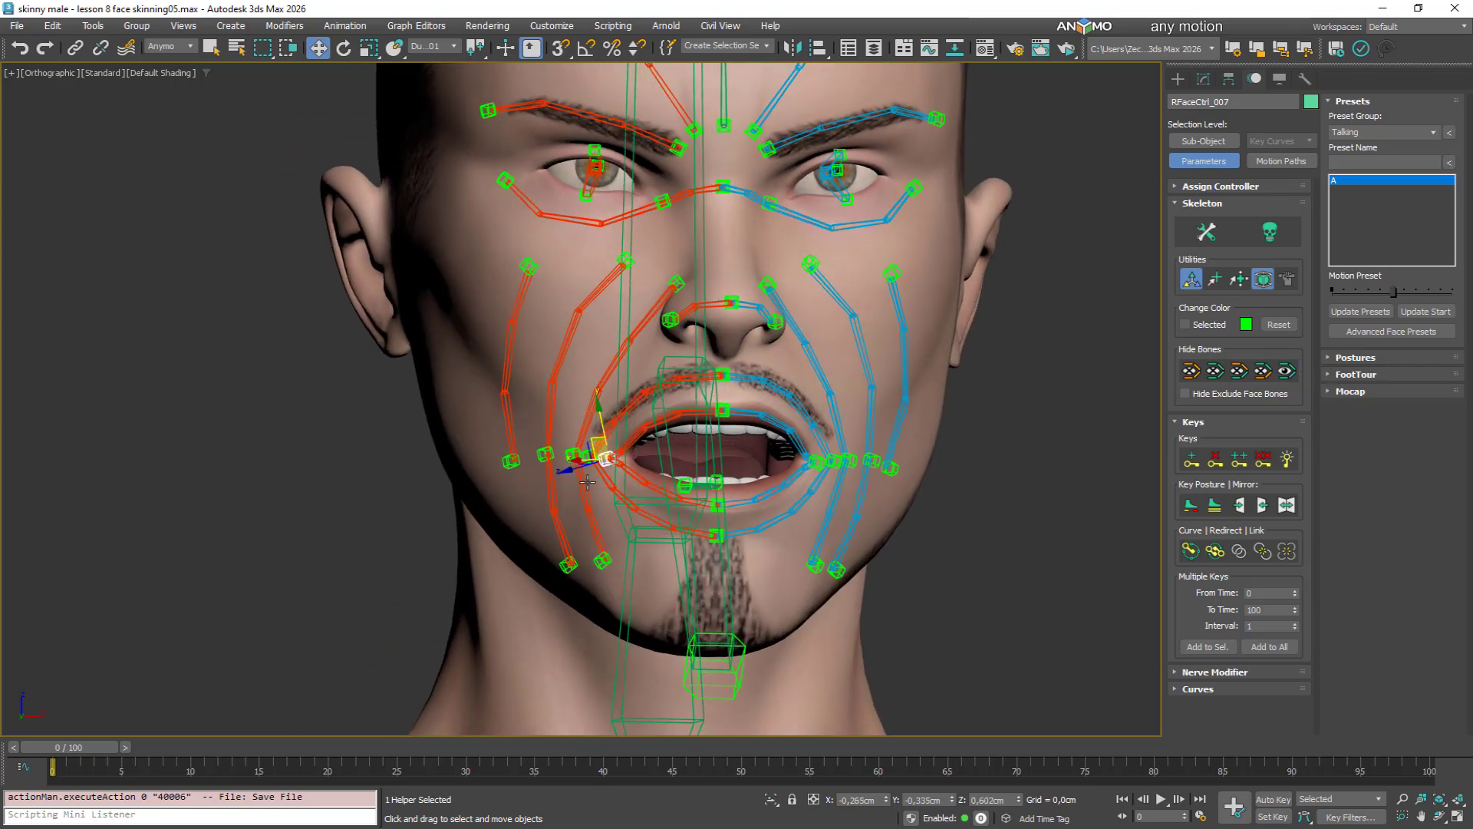
{"action": "scroll", "coordinate": [623, 489], "scroll_direction": "up", "scroll_amount": 5}
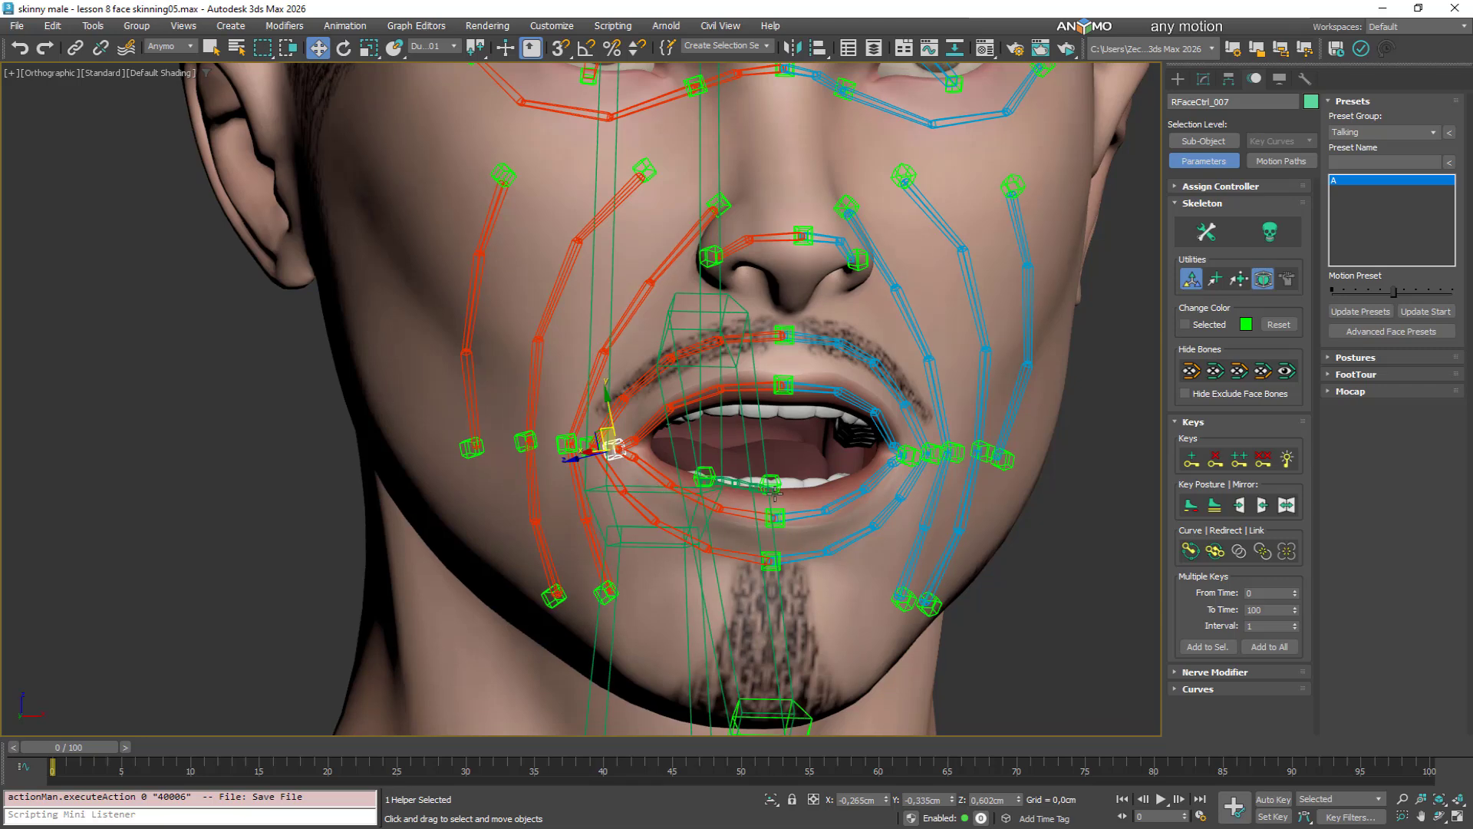
{"action": "middle_click_drag", "start_coordinate": [817, 500], "coordinate": [840, 667], "text": "alt"}
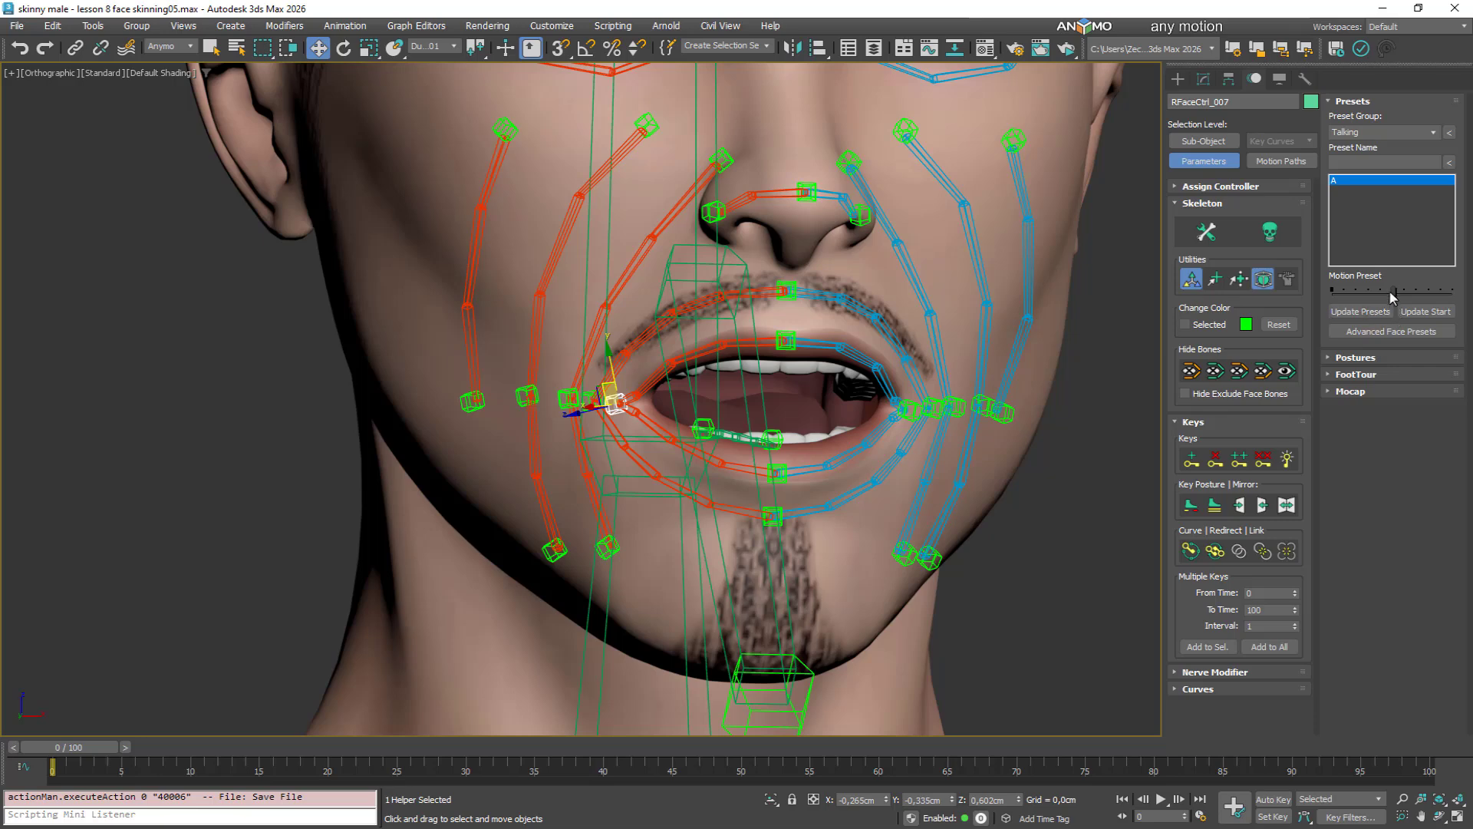
{"action": "left_click_drag", "start_coordinate": [1388, 290], "coordinate": [1385, 290]}
{"action": "middle_click_drag", "start_coordinate": [921, 439], "coordinate": [922, 307]}
{"action": "middle_click_drag", "start_coordinate": [829, 495], "coordinate": [873, 504], "text": "alt"}
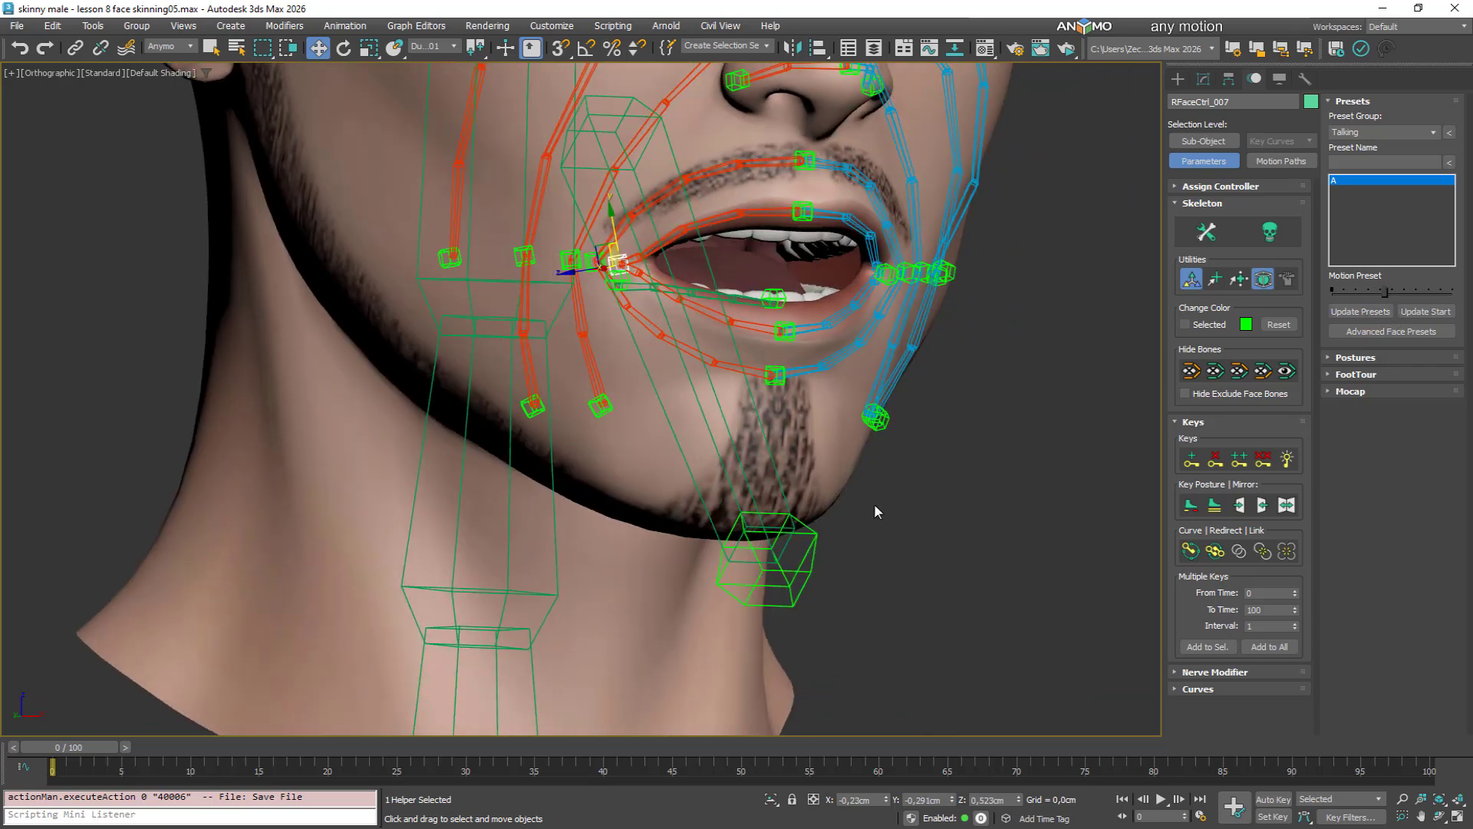
{"action": "left_click", "coordinate": [813, 545]}
{"action": "left_click_drag", "start_coordinate": [752, 568], "coordinate": [738, 607]}
{"action": "middle_click_drag", "start_coordinate": [913, 321], "coordinate": [875, 405]}
{"action": "mouse_move", "coordinate": [875, 405]}
{"action": "middle_mouse_down", "text": "alt"}
{"action": "mouse_move", "coordinate": [813, 401]}
{"action": "mouse_move", "coordinate": [849, 402]}
{"action": "middle_mouse_up", "text": "alt"}
Set Motion Preset to its maximum and reposition the lower lip bones on the character's right side
{"action": "left_click_drag", "start_coordinate": [1385, 295], "coordinate": [1455, 297]}
{"action": "middle_click_drag", "start_coordinate": [837, 335], "coordinate": [743, 421], "text": "alt"}
{"action": "scroll", "coordinate": [731, 407], "scroll_direction": "up", "scroll_amount": 5}
{"action": "left_click", "coordinate": [732, 406]}
{"action": "scroll", "coordinate": [731, 407], "scroll_direction": "up", "scroll_amount": 4}
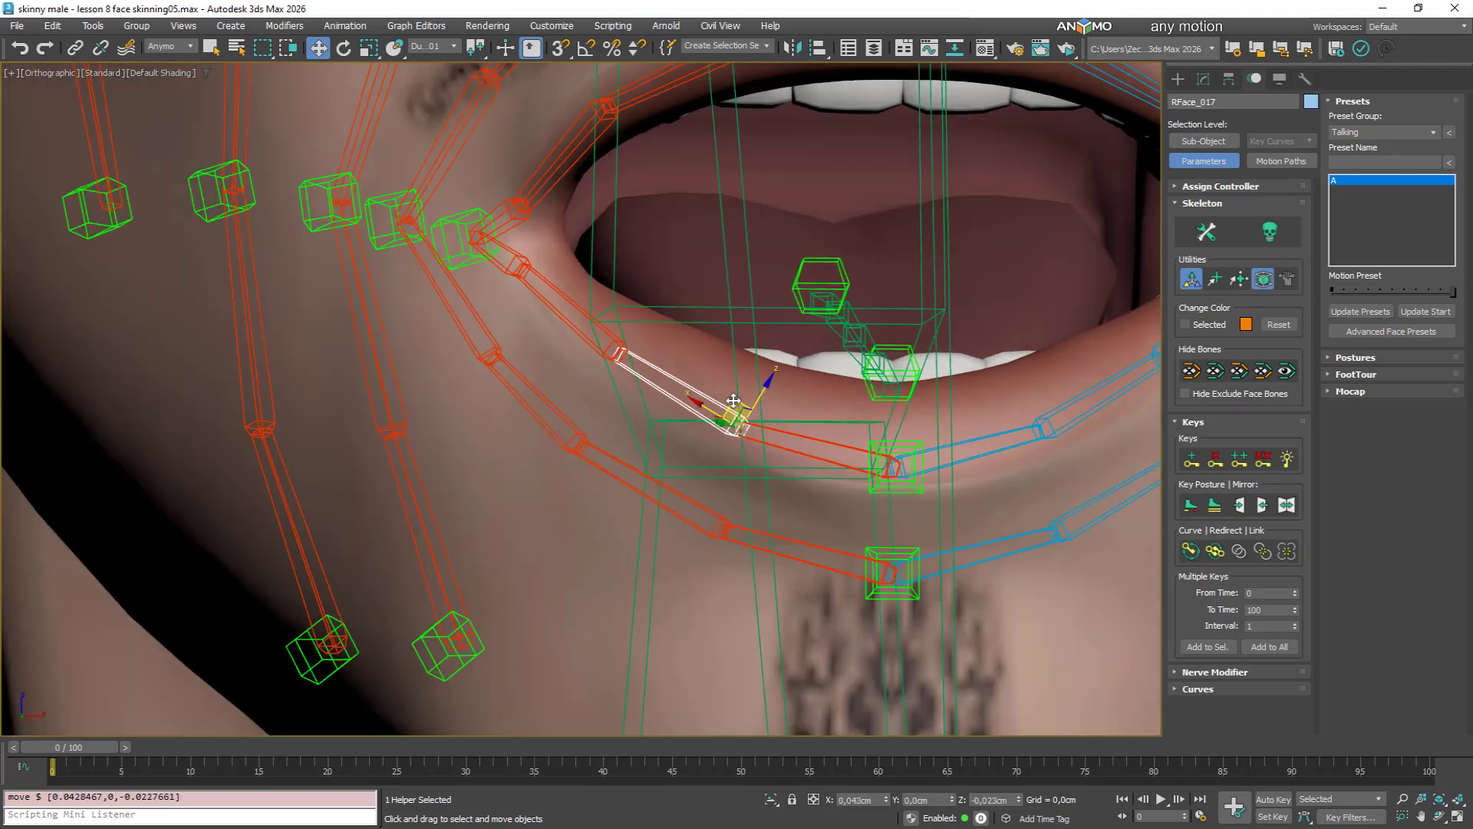
{"action": "left_click_drag", "start_coordinate": [708, 513], "coordinate": [703, 518]}
{"action": "left_click_drag", "start_coordinate": [717, 417], "coordinate": [717, 424]}
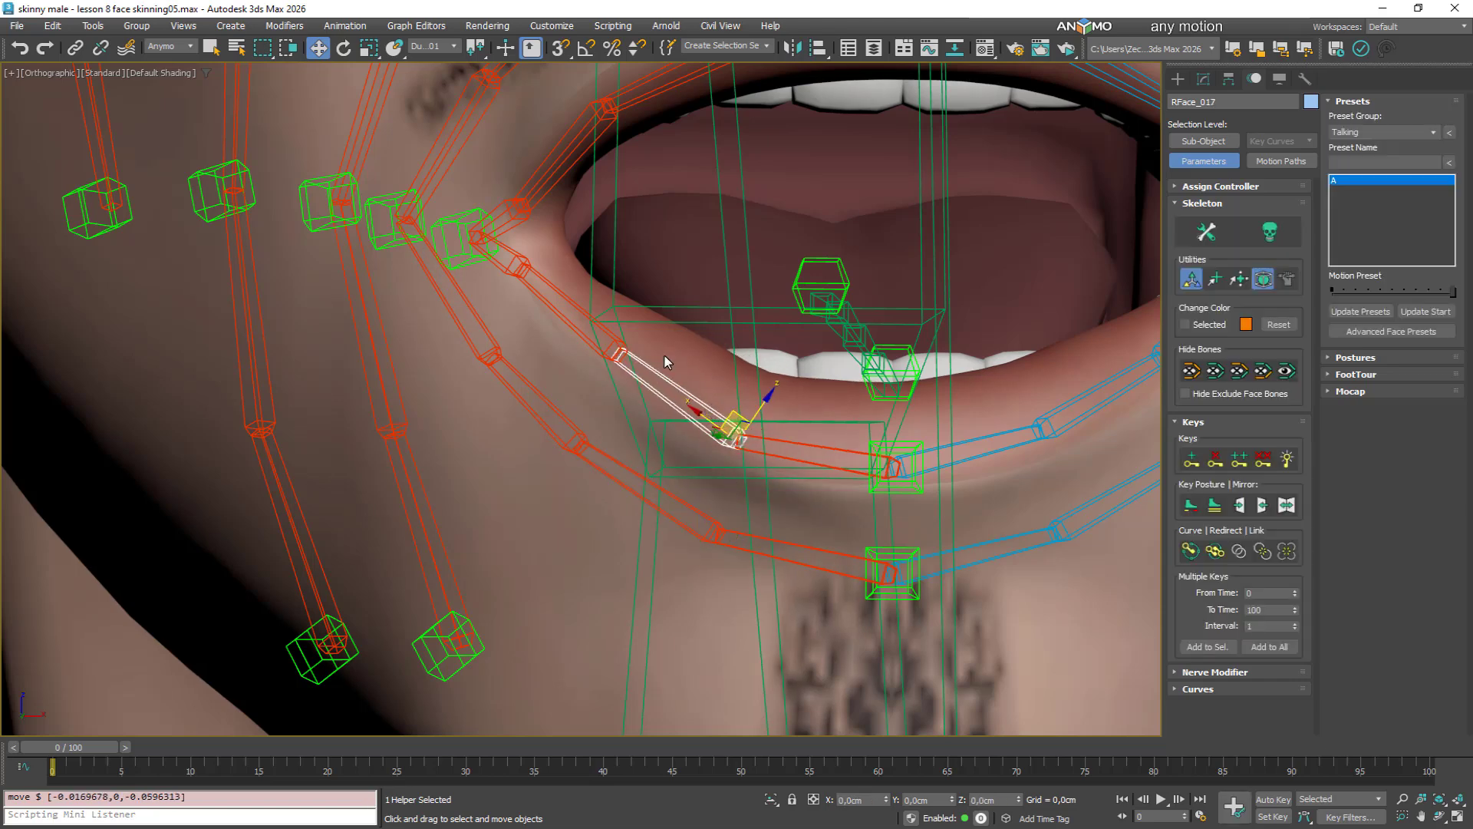
{"action": "left_click_drag", "start_coordinate": [588, 318], "coordinate": [583, 324]}
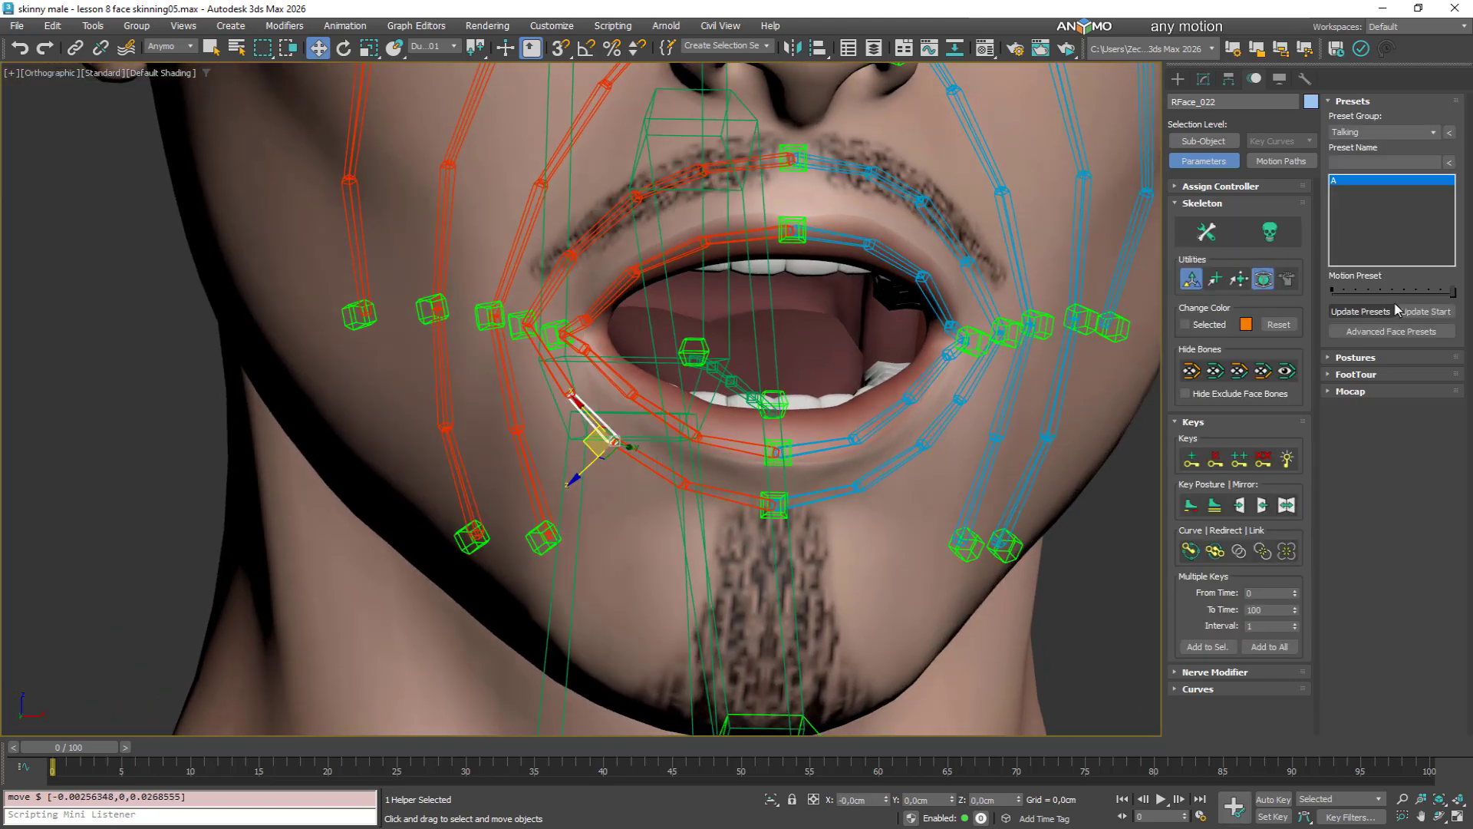
Move the control at the character's right mouth corner back and outward along the cheek
{"action": "scroll", "coordinate": [613, 453], "scroll_direction": "down", "scroll_amount": 5}
{"action": "middle_click_drag", "start_coordinate": [583, 453], "coordinate": [706, 453], "text": "alt"}
{"action": "scroll", "coordinate": [756, 454], "scroll_direction": "up", "scroll_amount": 6}
{"action": "left_click", "coordinate": [756, 454]}
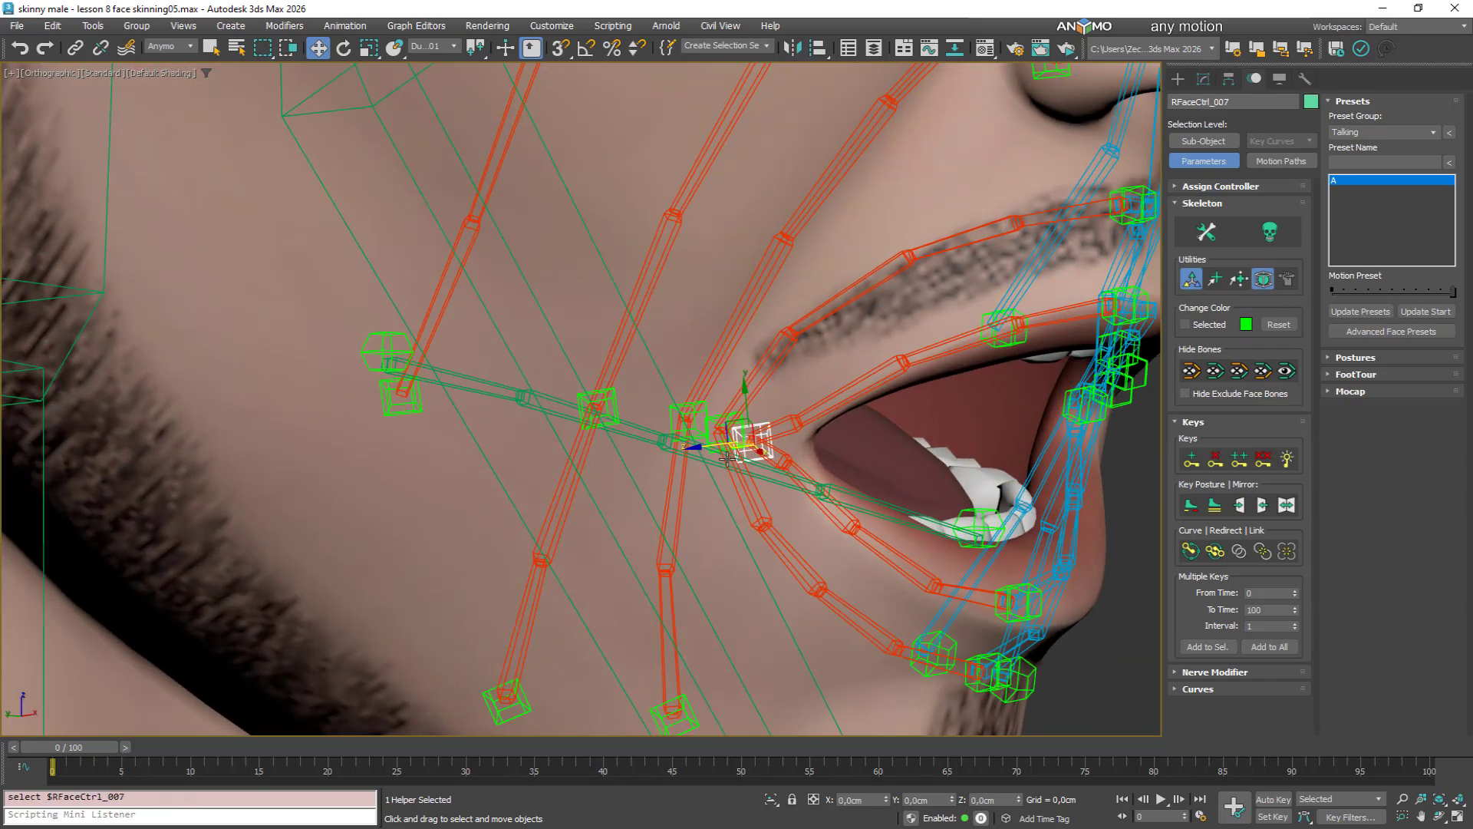
{"action": "left_click_drag", "start_coordinate": [706, 447], "coordinate": [688, 449]}
{"action": "middle_click_drag", "start_coordinate": [802, 477], "coordinate": [738, 459], "text": "alt"}
{"action": "scroll", "coordinate": [737, 458], "scroll_direction": "up", "scroll_amount": 3}
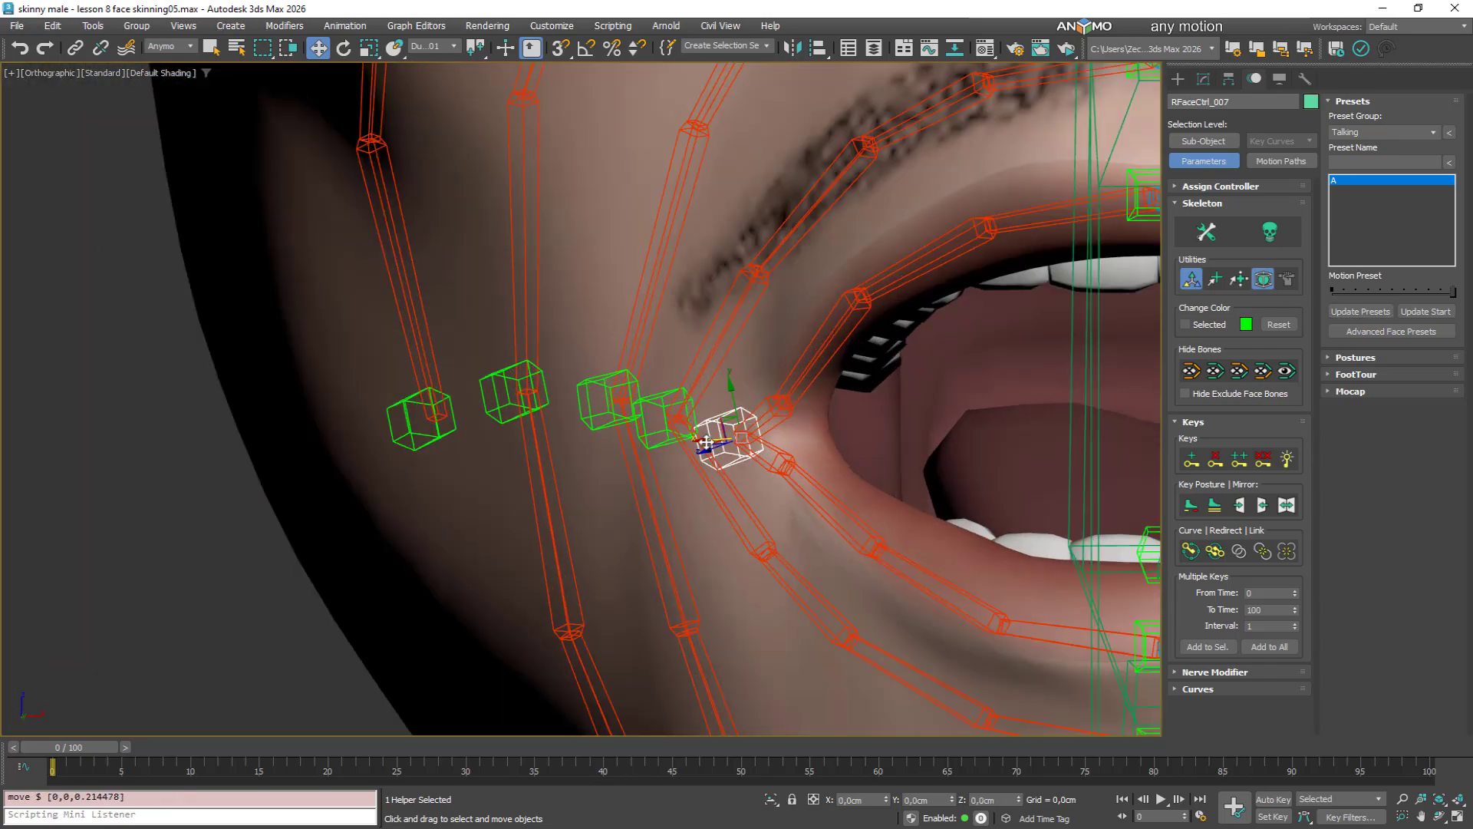
{"action": "left_click_drag", "start_coordinate": [696, 440], "coordinate": [669, 429]}
Raise the character's right mouth corner control by about 0.13 cm
{"action": "scroll", "coordinate": [669, 430], "scroll_direction": "down", "scroll_amount": 4}
{"action": "middle_click_drag", "start_coordinate": [670, 435], "coordinate": [713, 468], "text": "alt"}
{"action": "scroll", "coordinate": [713, 468], "scroll_direction": "down", "scroll_amount": 2}
{"action": "scroll", "coordinate": [813, 460], "scroll_direction": "down", "scroll_amount": 3}
{"action": "middle_click_drag", "start_coordinate": [813, 461], "coordinate": [836, 481], "text": "alt"}
{"action": "scroll", "coordinate": [878, 467], "scroll_direction": "up", "scroll_amount": 3}
{"action": "middle_click_drag", "start_coordinate": [879, 571], "coordinate": [877, 532]}
{"action": "middle_click_drag", "start_coordinate": [792, 355], "coordinate": [685, 324], "text": "alt"}
{"action": "left_click", "coordinate": [627, 331]}
{"action": "left_click_drag", "start_coordinate": [626, 305], "coordinate": [624, 303]}
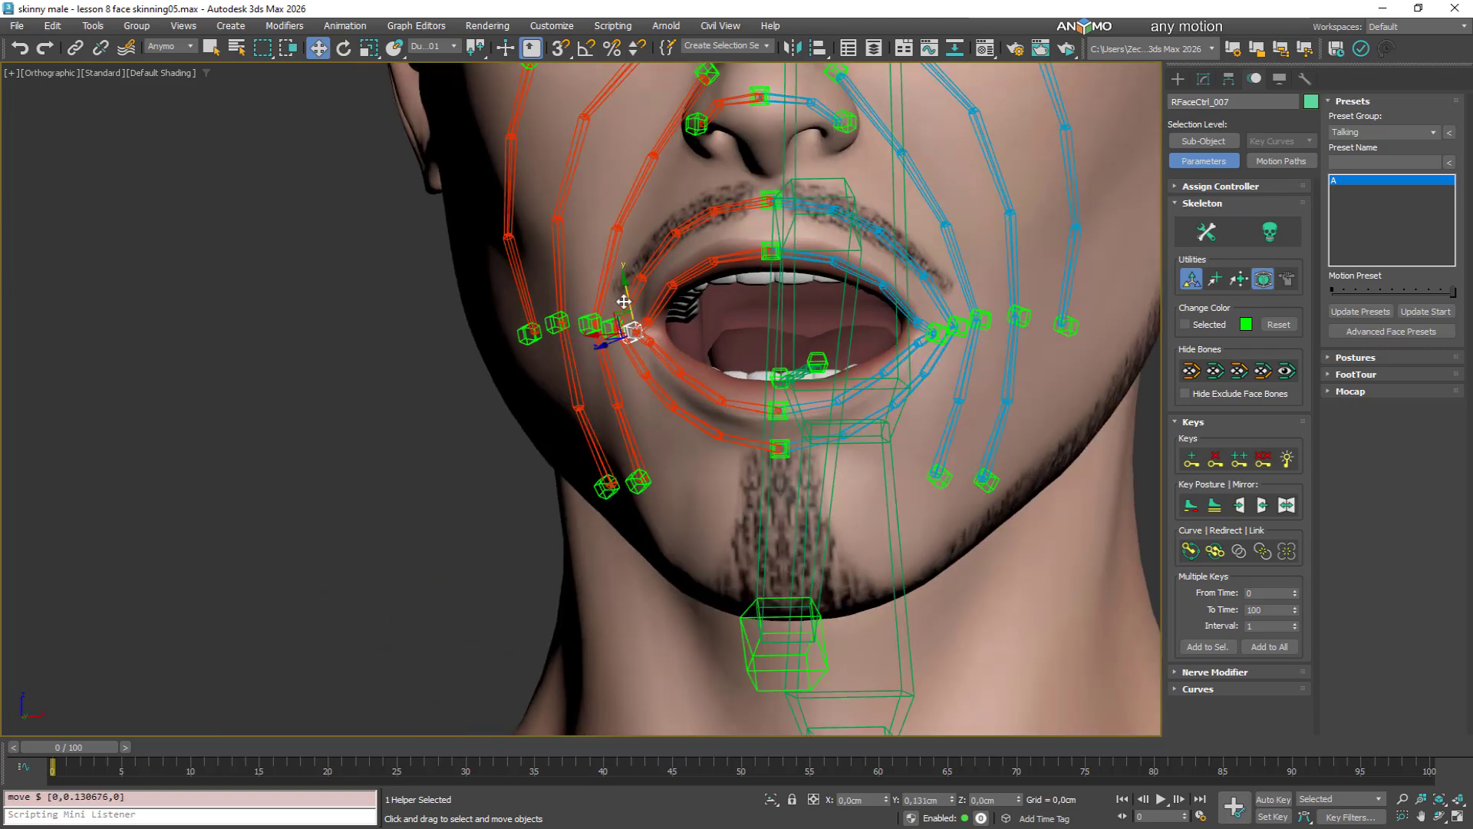
Mirror the mouth pose to the other side of the face and update preset A with it
{"action": "middle_click_drag", "start_coordinate": [648, 311], "coordinate": [827, 389], "text": "alt"}
{"action": "left_click", "coordinate": [1286, 504]}
{"action": "middle_click_drag", "start_coordinate": [1090, 418], "coordinate": [947, 486], "text": "alt"}
{"action": "scroll", "coordinate": [917, 410], "scroll_direction": "down", "scroll_amount": 3}
{"action": "left_click", "coordinate": [1345, 315]}
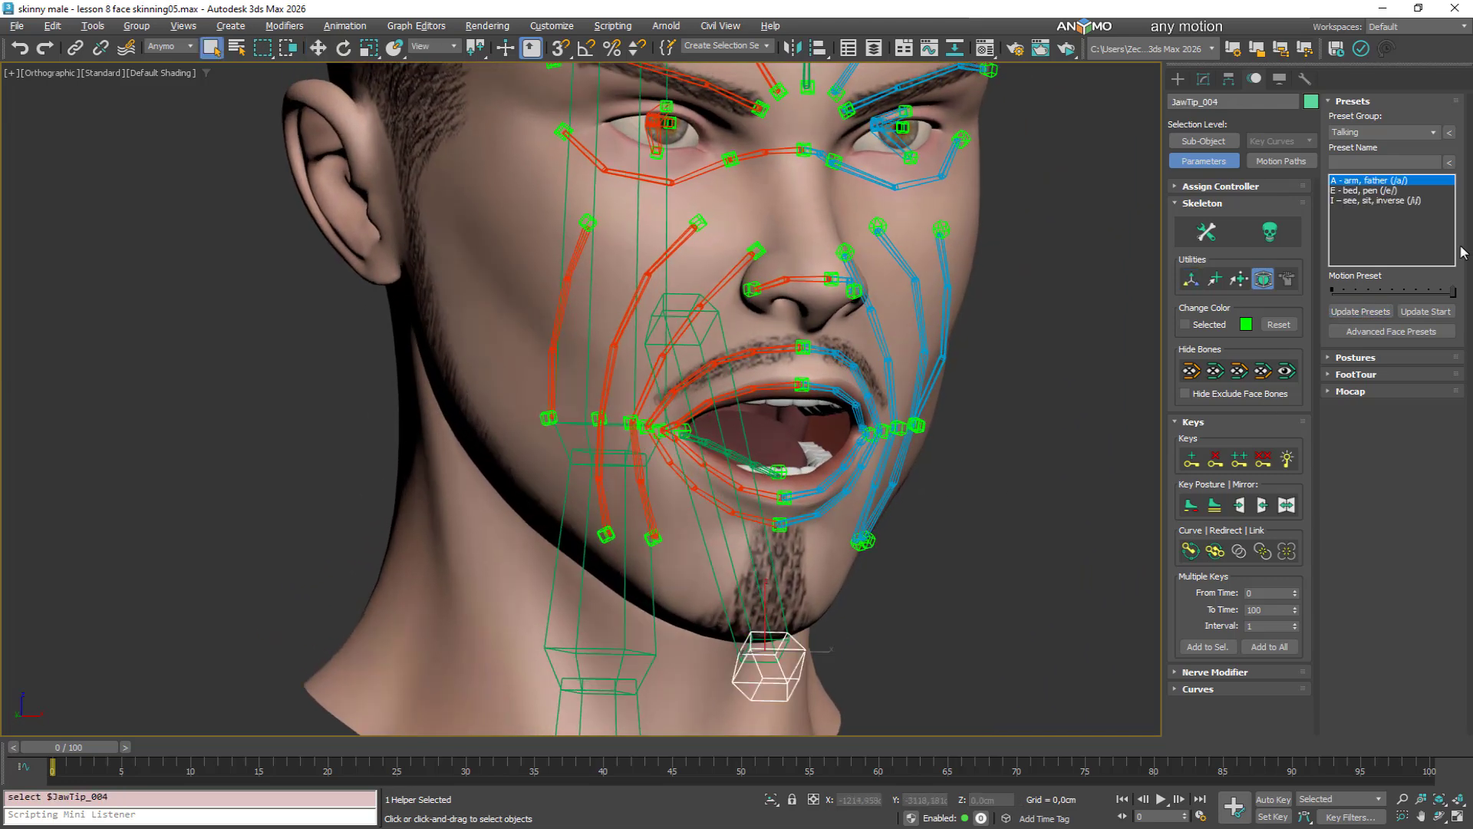
Hide the face bones and compare the E, A and I talking presets on the face
{"action": "left_click", "coordinate": [1373, 191]}
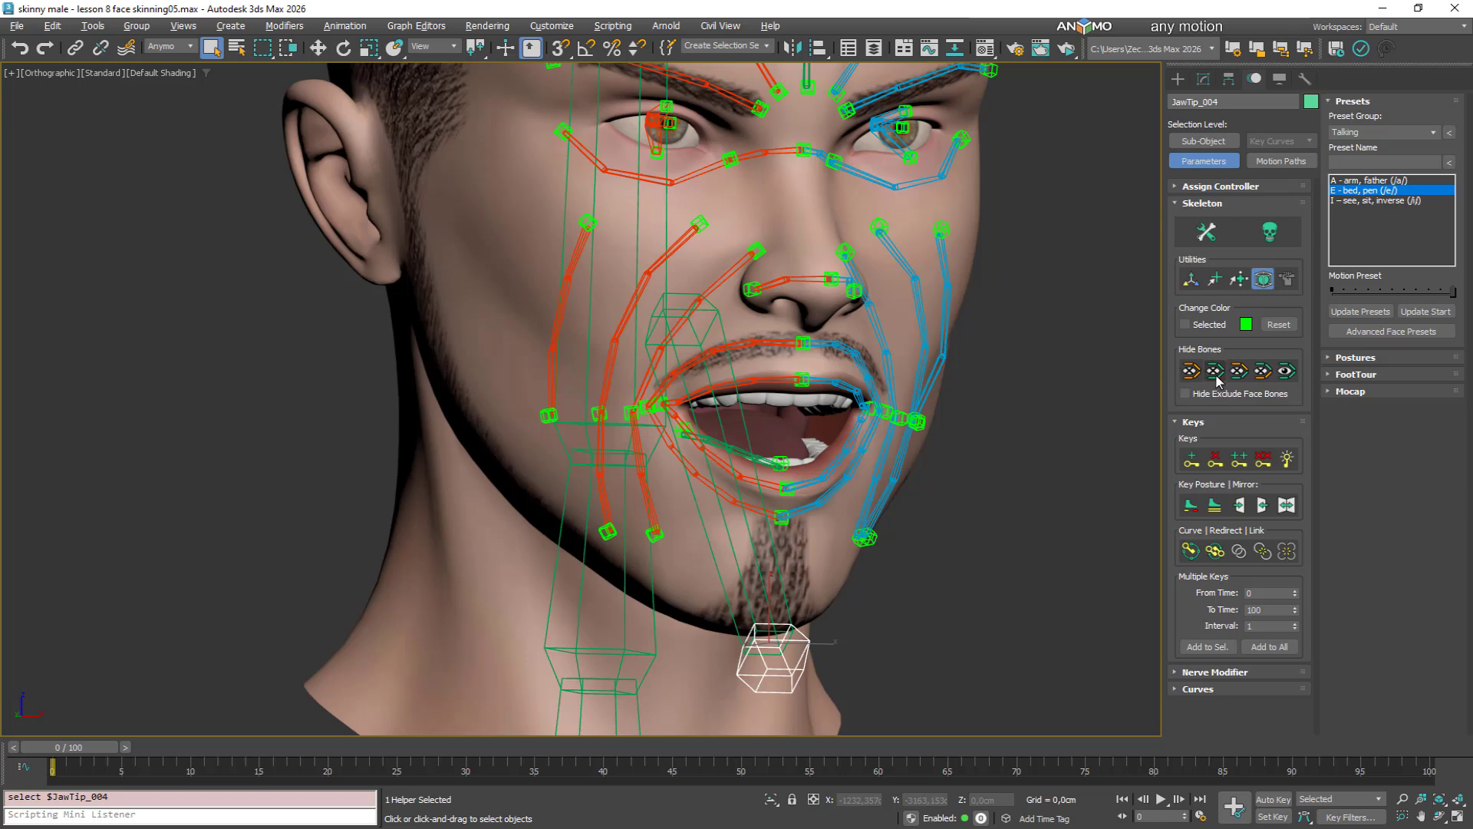
{"action": "left_click", "coordinate": [1215, 371]}
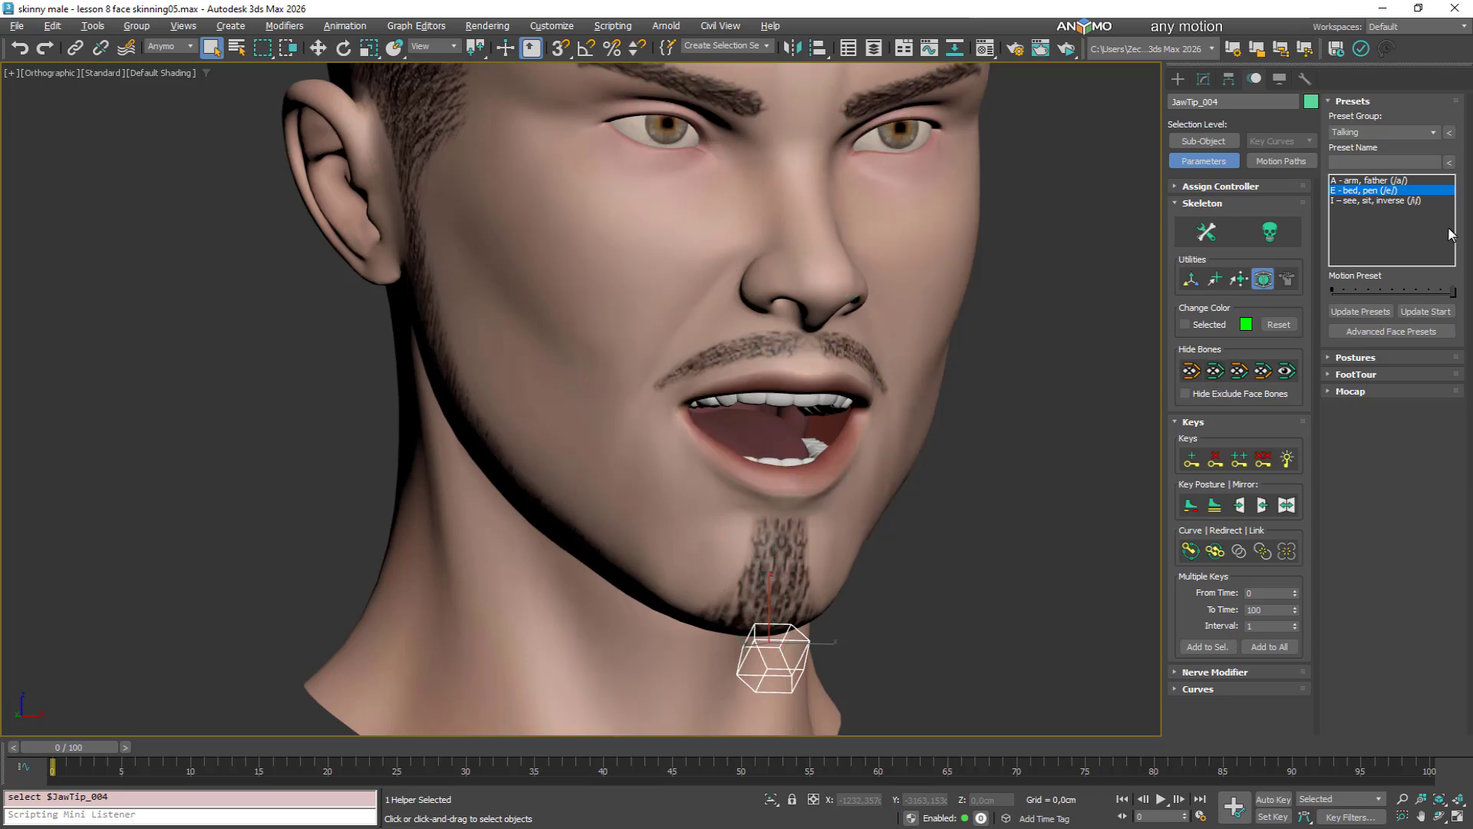
{"action": "left_click", "coordinate": [1370, 184]}
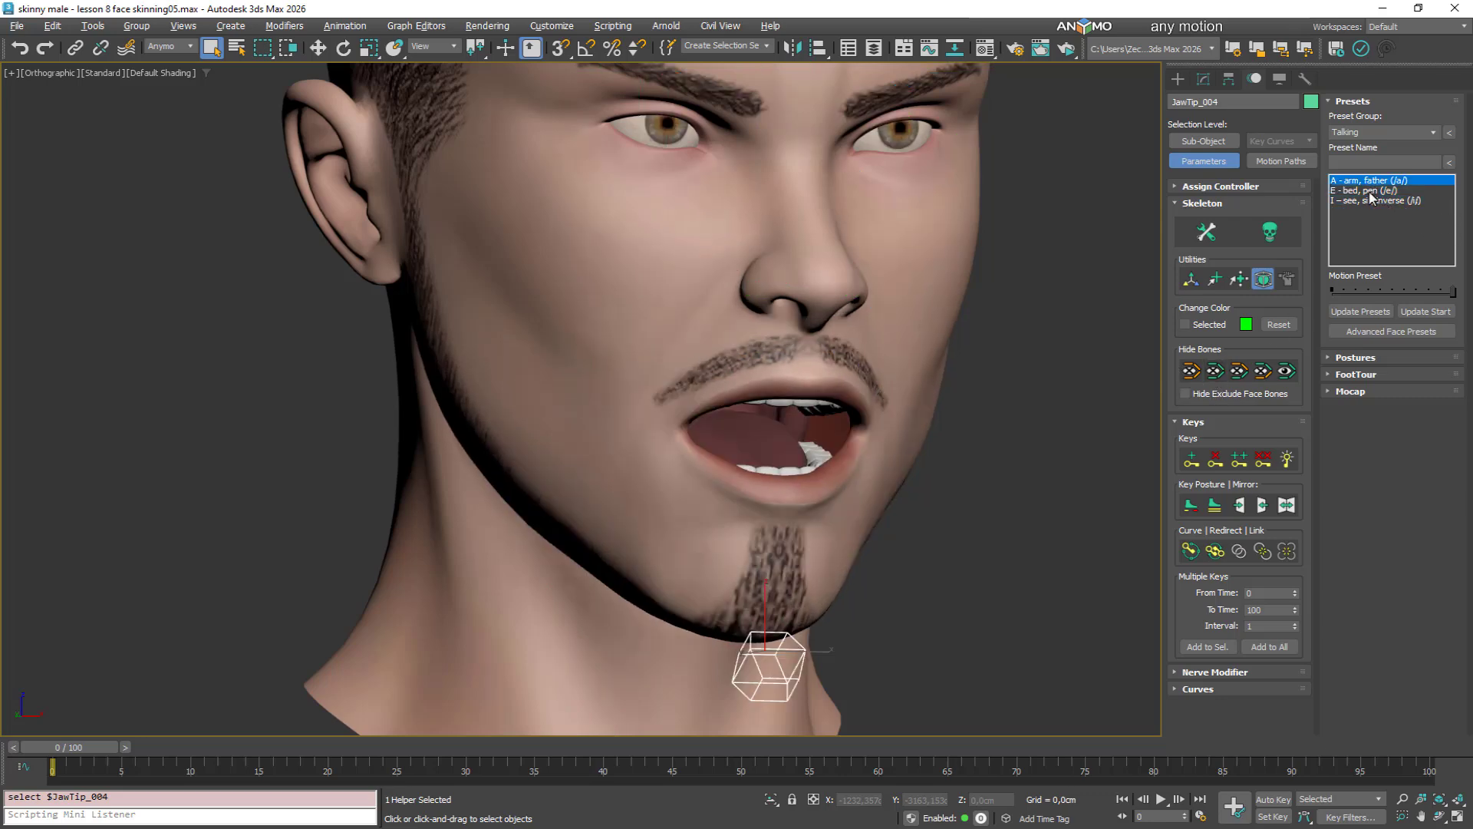
{"action": "left_click", "coordinate": [1373, 201]}
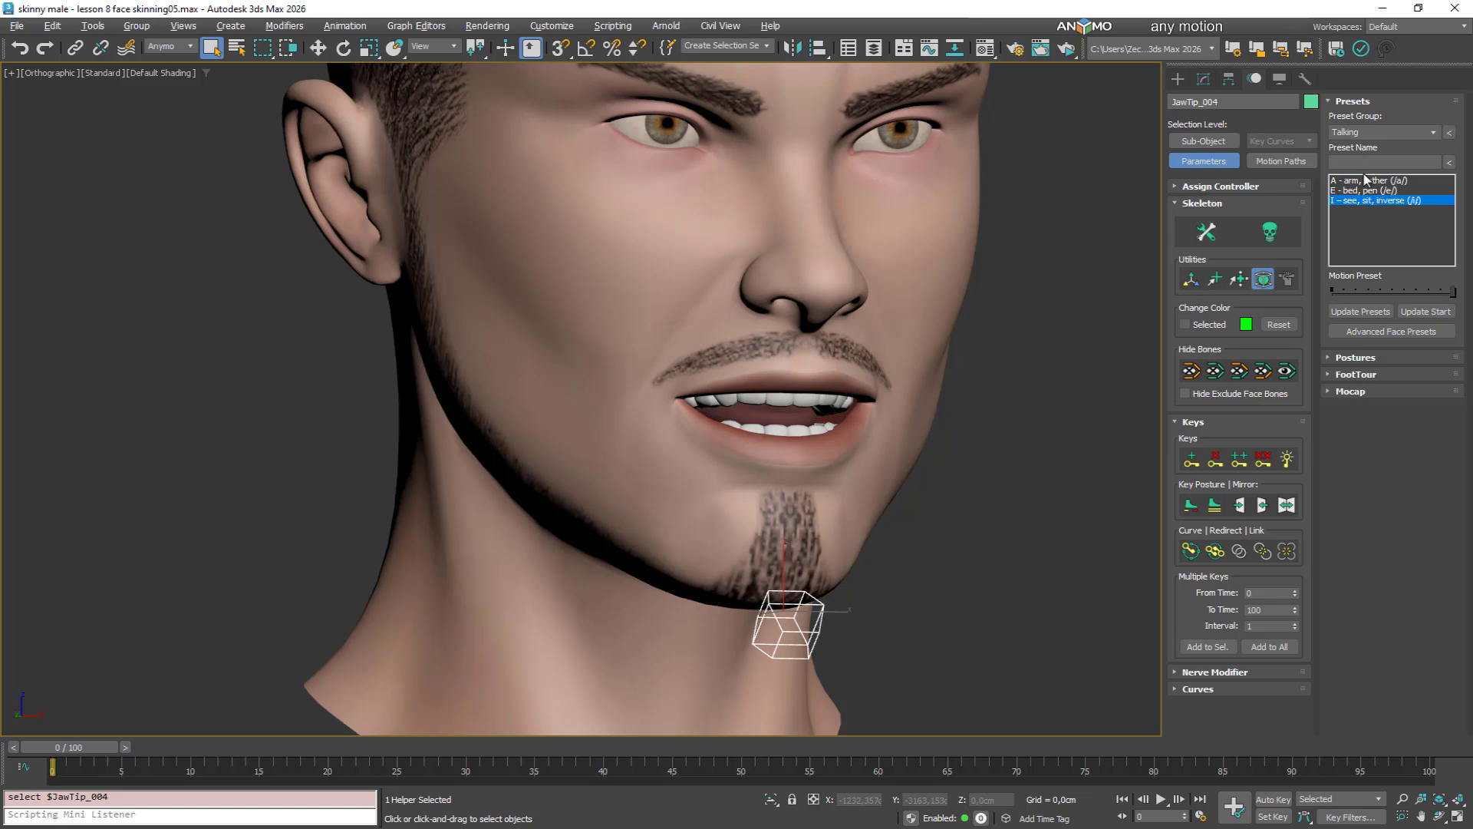
Add a Talking preset named "O - not, go, law (/o/)" starting from the A preset's mouth pose
{"action": "left_click", "coordinate": [1364, 181]}
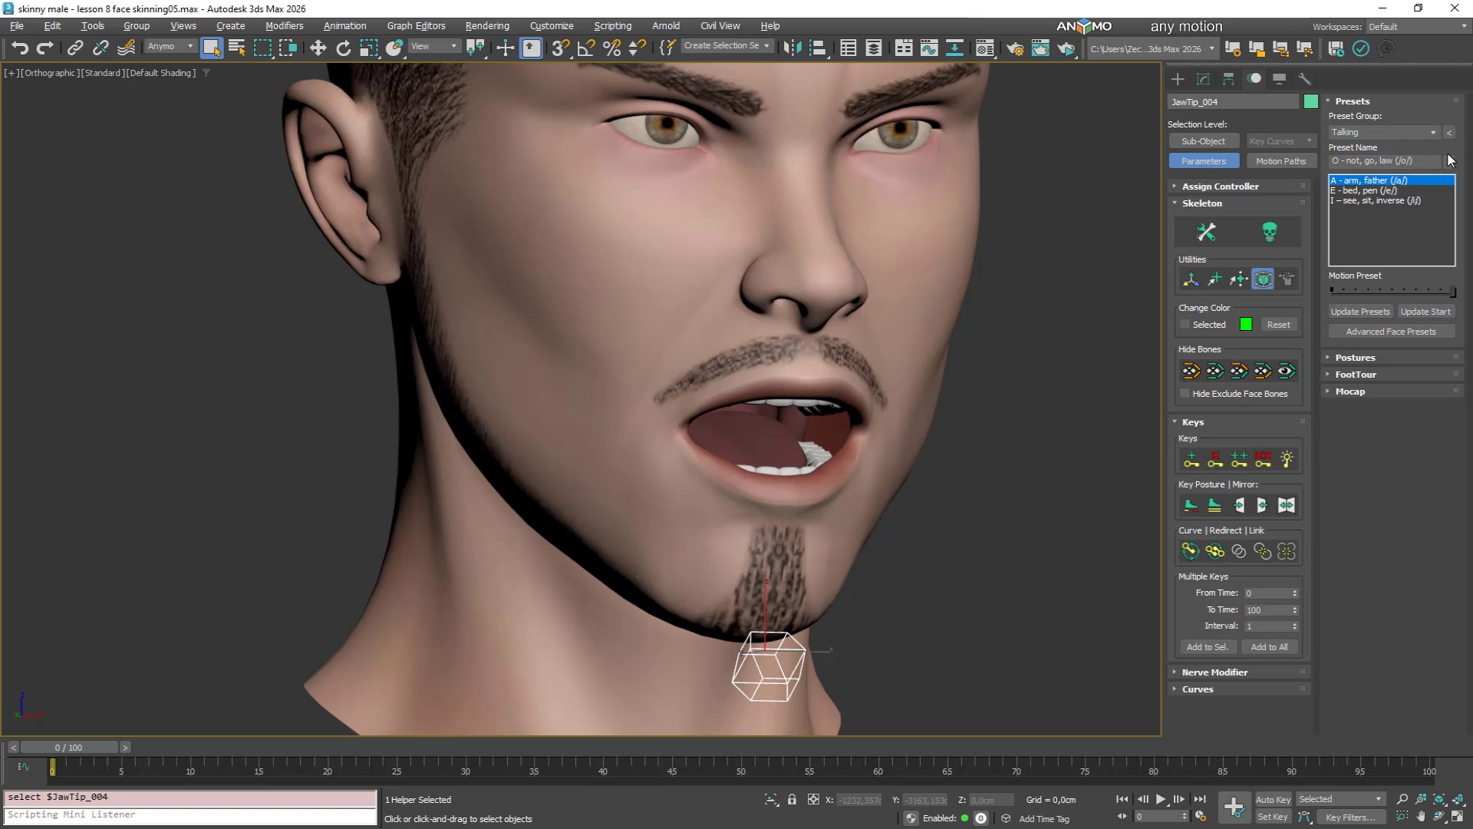
{"action": "left_click", "coordinate": [1449, 161]}
{"action": "left_click", "coordinate": [1421, 164]}
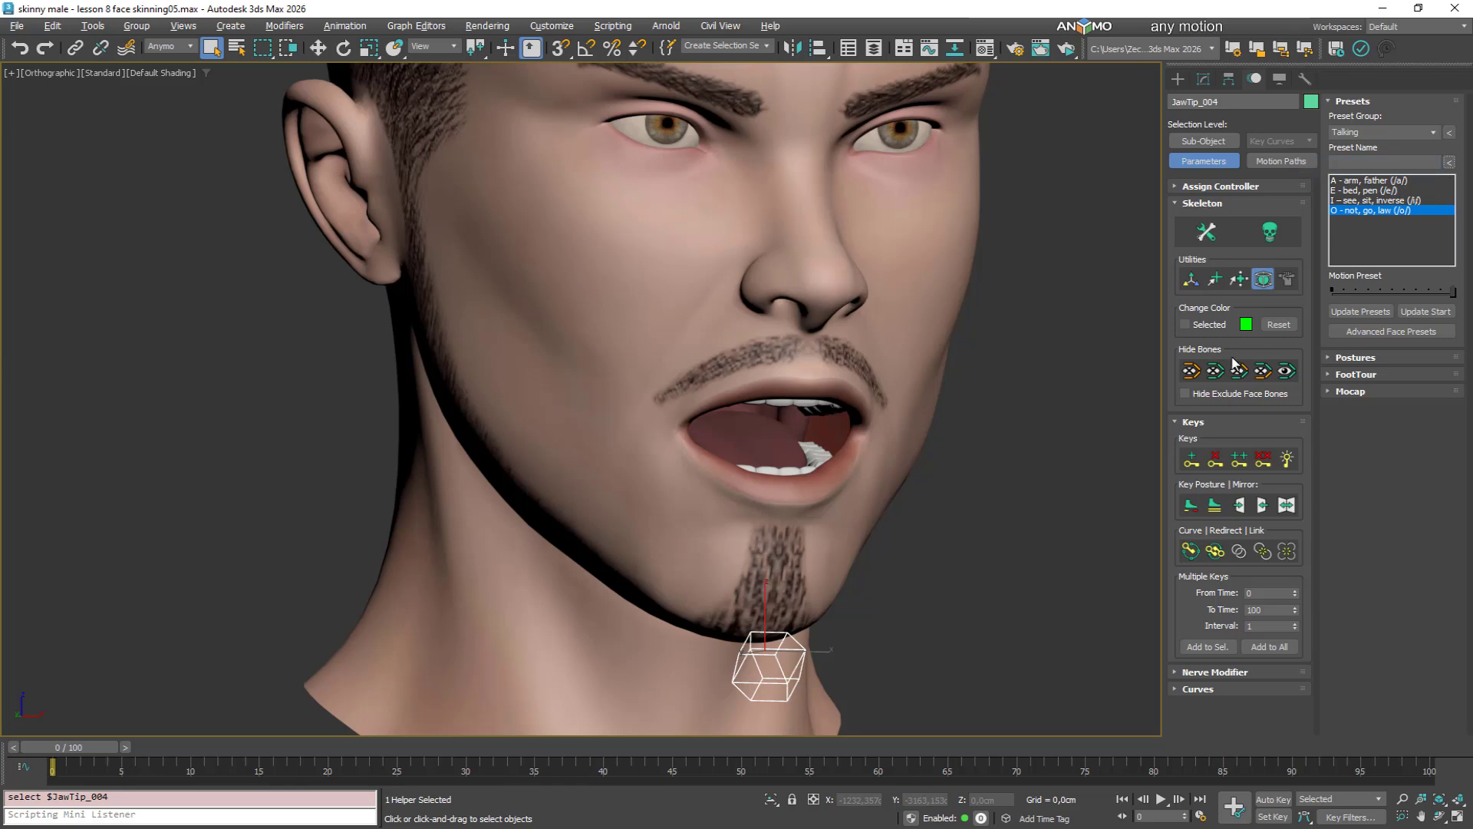
Unhide the face bones and move the character's right mouth corner control forward and slightly down along its local axes
{"action": "middle_click_drag", "start_coordinate": [916, 504], "coordinate": [926, 483], "text": "alt"}
{"action": "left_click", "coordinate": [1288, 374]}
{"action": "scroll", "coordinate": [775, 498], "scroll_direction": "up", "scroll_amount": 3}
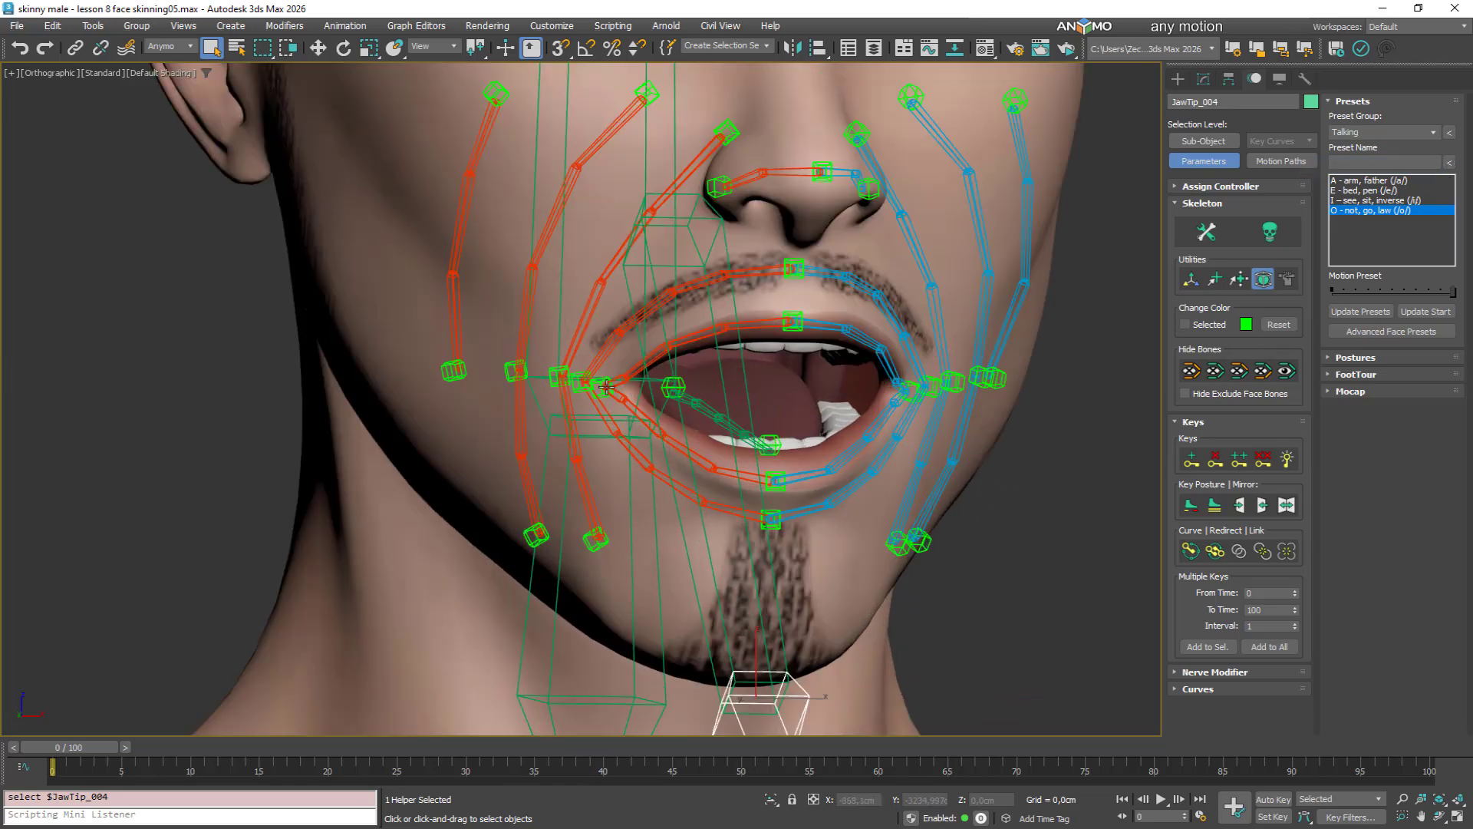
{"action": "left_click", "coordinate": [602, 385]}
{"action": "middle_click_drag", "start_coordinate": [614, 388], "coordinate": [725, 405], "text": "alt"}
{"action": "right_click", "coordinate": [727, 379]}
{"action": "left_click", "coordinate": [744, 389]}
{"action": "left_click", "coordinate": [1191, 279]}
{"action": "right_click", "coordinate": [842, 380]}
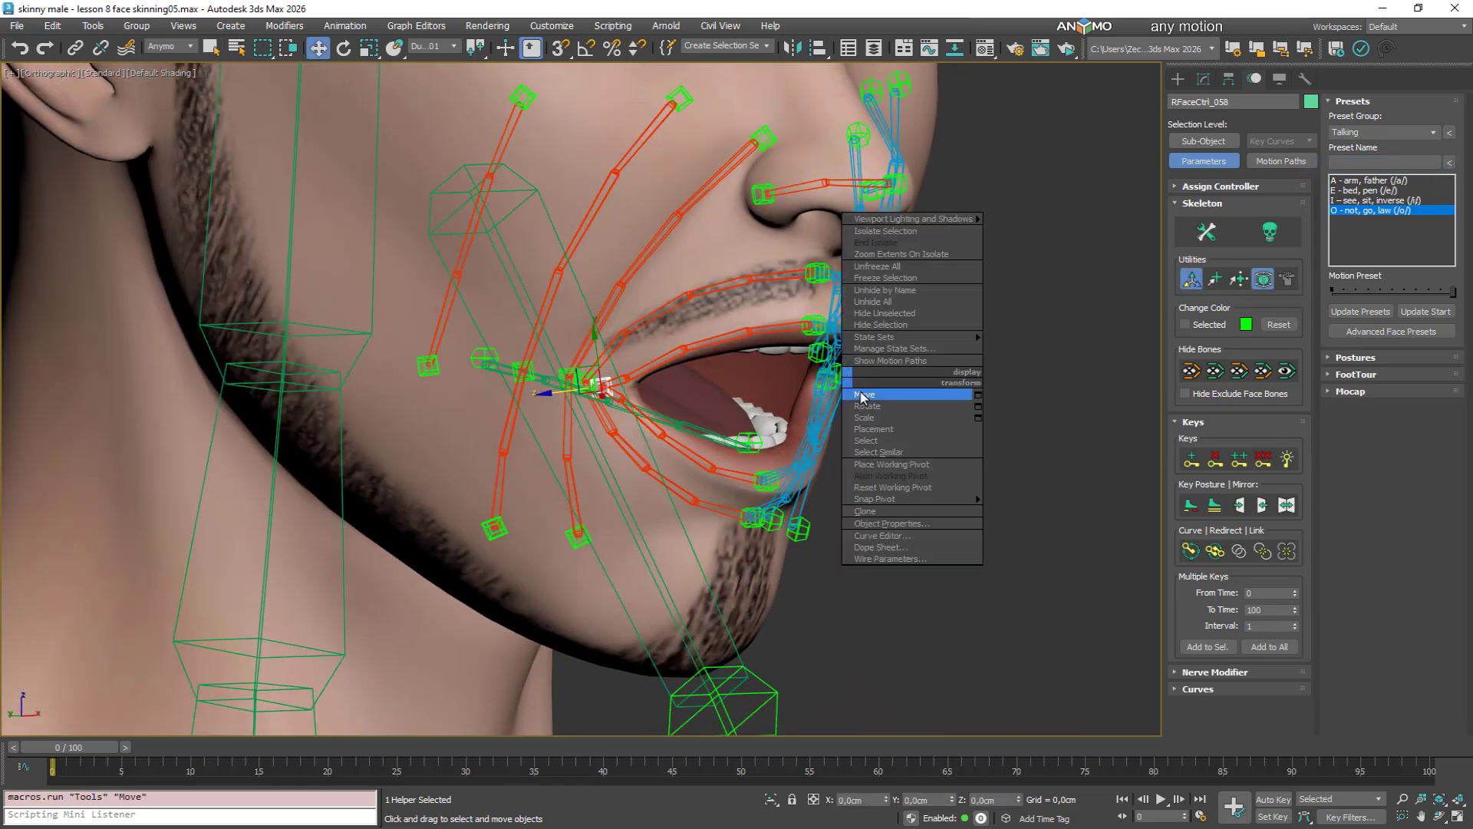
{"action": "left_click", "coordinate": [860, 395]}
{"action": "left_click_drag", "start_coordinate": [536, 393], "coordinate": [571, 389]}
{"action": "left_click_drag", "start_coordinate": [626, 338], "coordinate": [629, 353]}
{"action": "left_click_drag", "start_coordinate": [574, 404], "coordinate": [593, 402]}
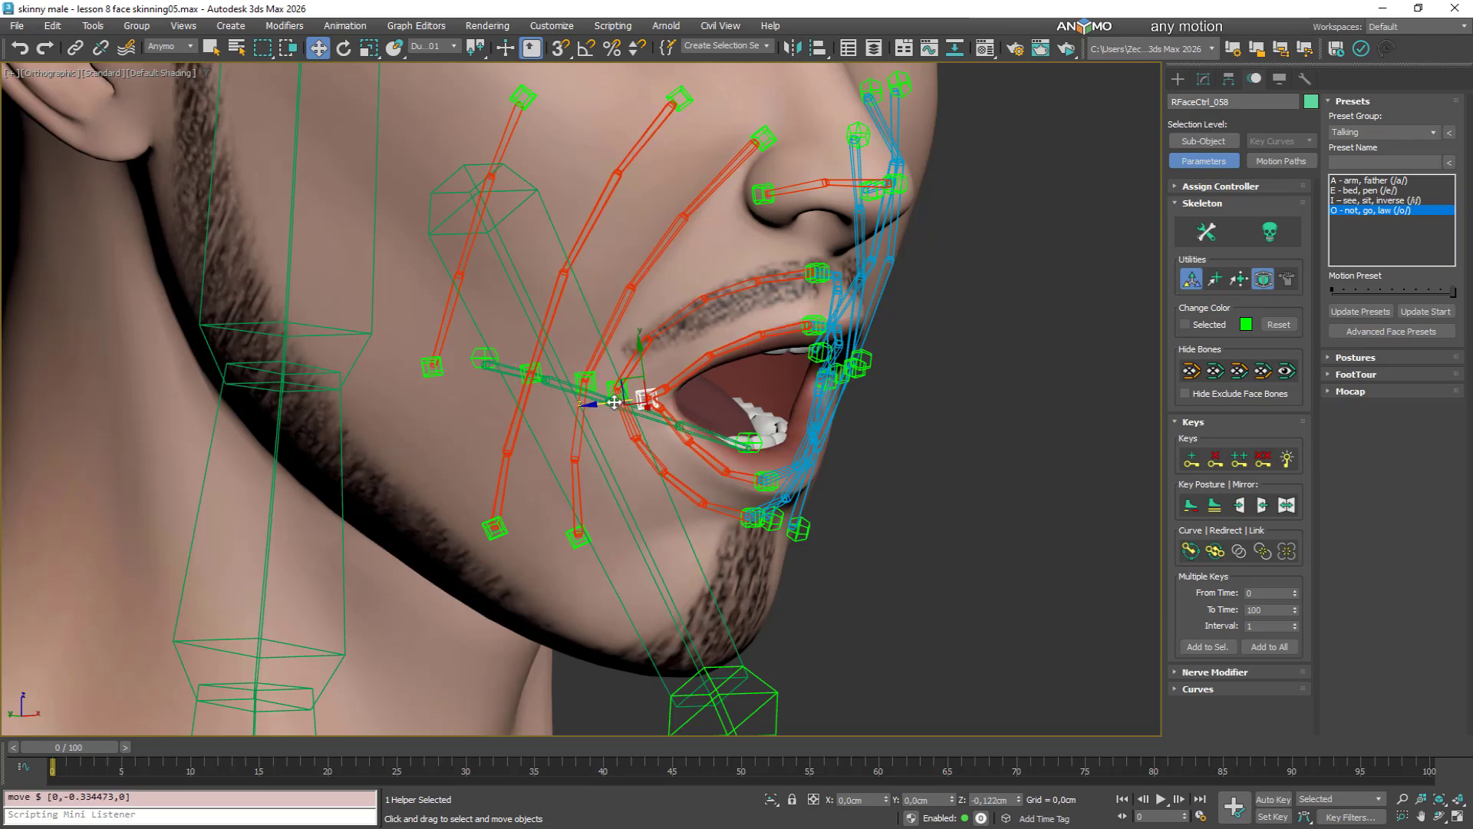
Mirror the mouth corner pose to the other side and nudge the right corner control slightly further inward
{"action": "middle_click_drag", "start_coordinate": [890, 414], "coordinate": [850, 431], "text": "alt"}
{"action": "left_click", "coordinate": [1287, 505]}
{"action": "scroll", "coordinate": [663, 395], "scroll_direction": "up", "scroll_amount": 3}
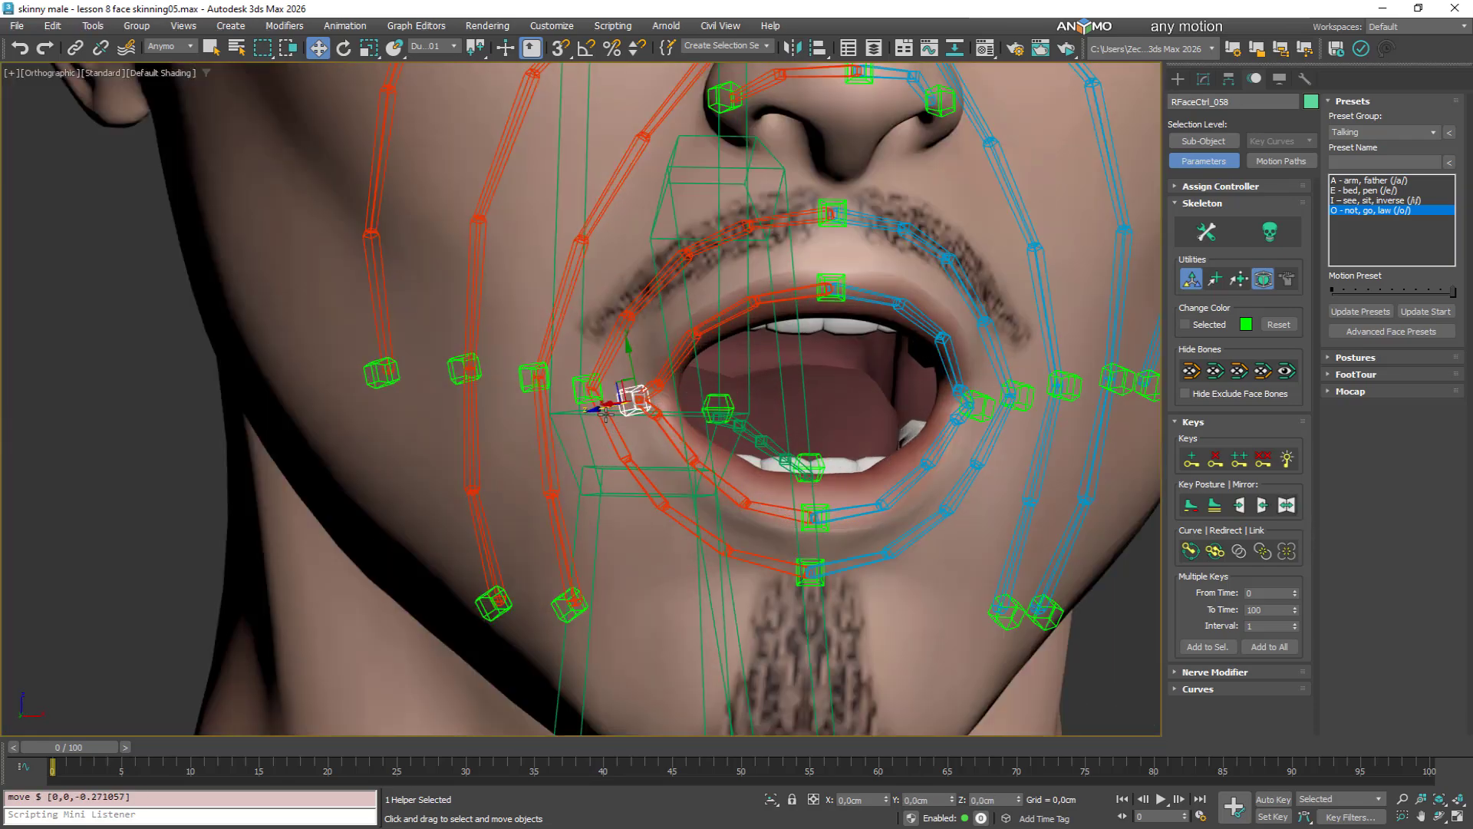
{"action": "left_click_drag", "start_coordinate": [604, 408], "coordinate": [618, 404]}
Raise the jaw tip control slightly to close the mouth a little for the O shape
{"action": "scroll", "coordinate": [901, 495], "scroll_direction": "down", "scroll_amount": 3}
{"action": "middle_click_drag", "start_coordinate": [901, 495], "coordinate": [926, 362]}
{"action": "left_click", "coordinate": [892, 616]}
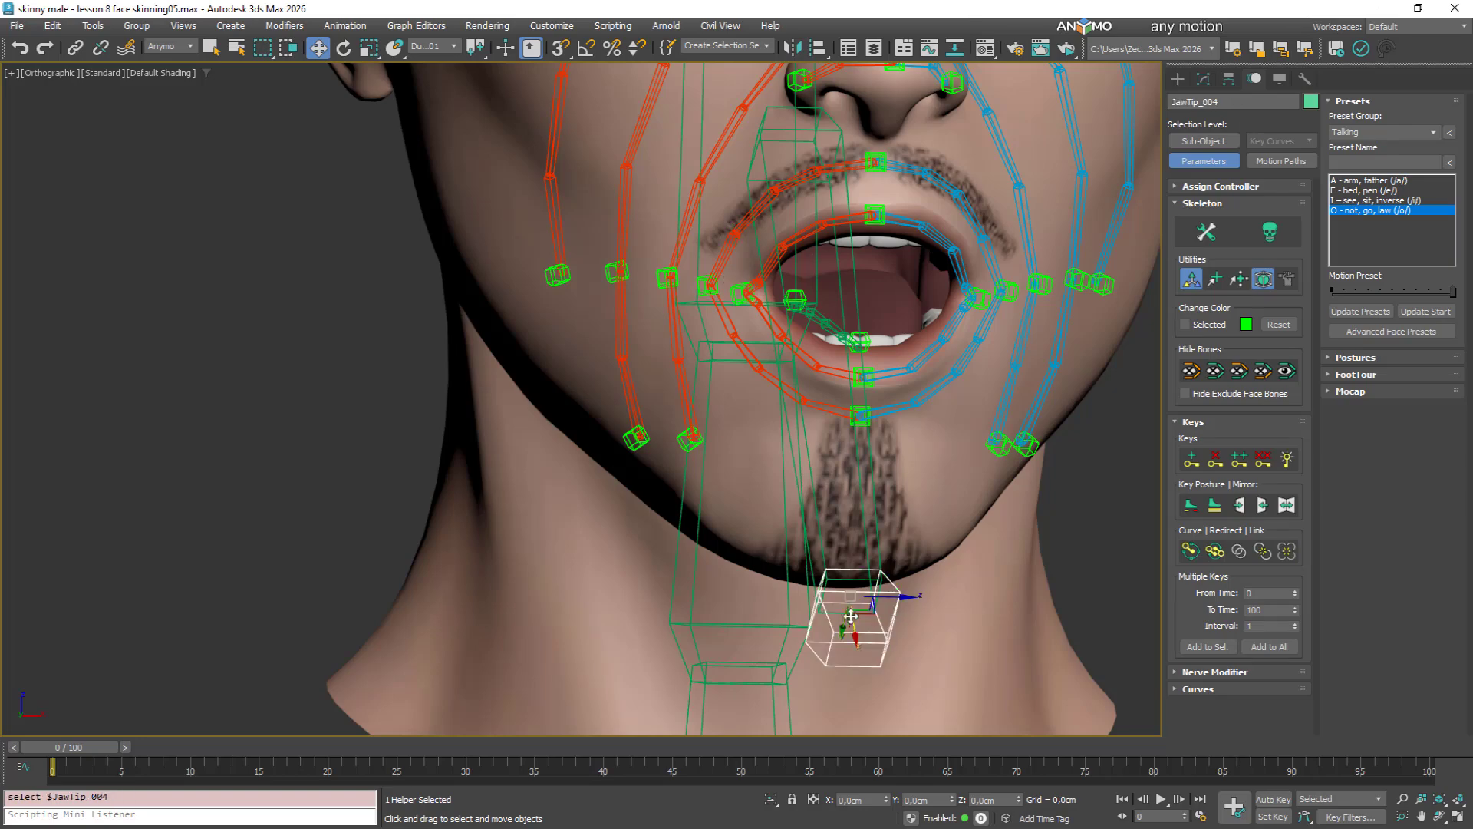
{"action": "left_click_drag", "start_coordinate": [850, 625], "coordinate": [846, 610]}
Nudge the right-side lower and upper lip bones into a rounder mouth outline and mirror the pose across the face
{"action": "middle_click_drag", "start_coordinate": [844, 418], "coordinate": [806, 434], "text": "alt"}
{"action": "scroll", "coordinate": [771, 419], "scroll_direction": "up", "scroll_amount": 3}
{"action": "left_click", "coordinate": [724, 434]}
{"action": "left_click_drag", "start_coordinate": [751, 430], "coordinate": [752, 422]}
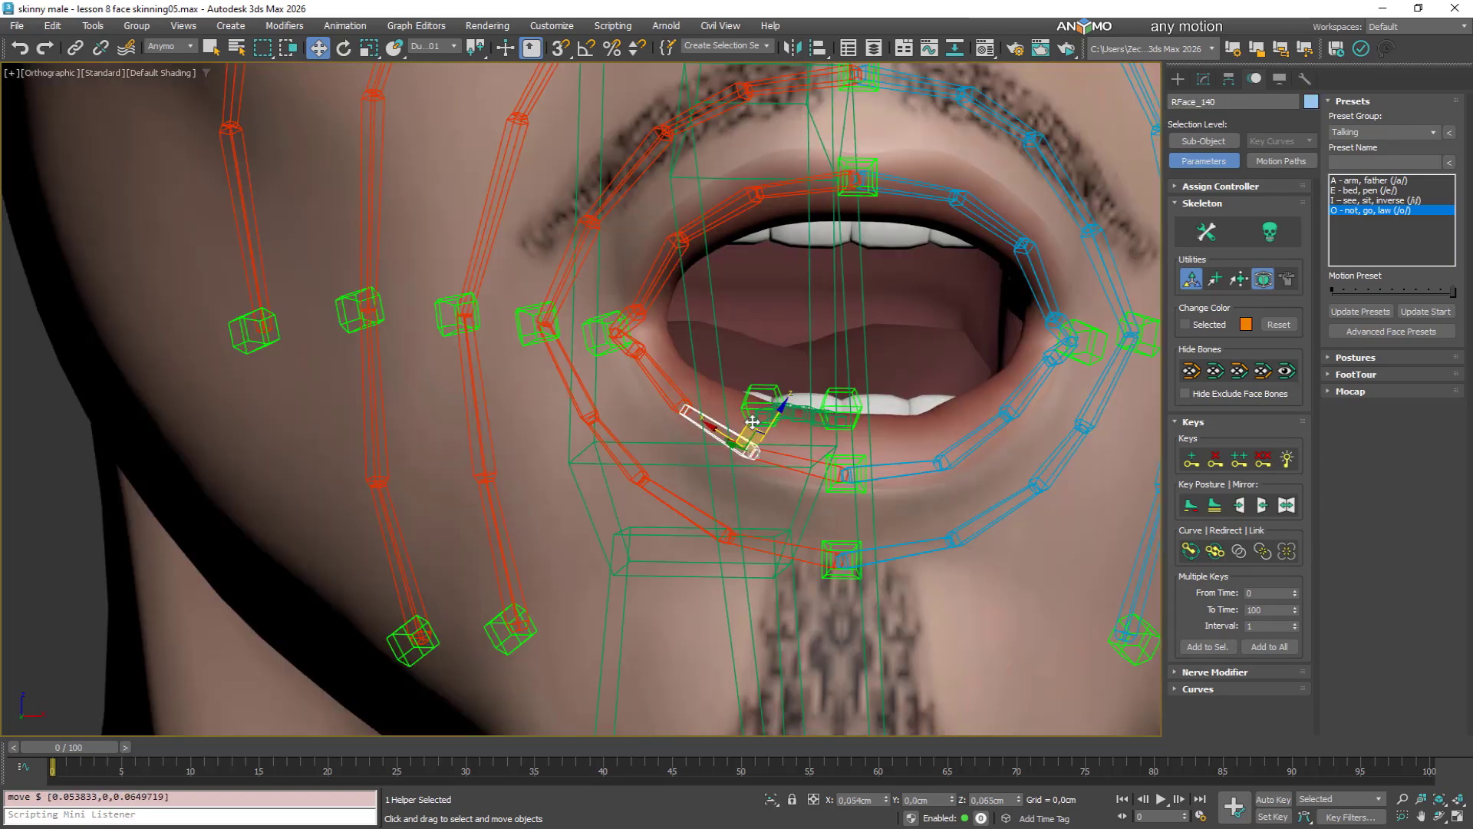
{"action": "left_click", "coordinate": [745, 211]}
{"action": "left_click_drag", "start_coordinate": [744, 211], "coordinate": [745, 217]}
{"action": "left_click", "coordinate": [660, 269]}
{"action": "left_click_drag", "start_coordinate": [660, 268], "coordinate": [664, 277]}
{"action": "middle_click_drag", "start_coordinate": [886, 373], "coordinate": [928, 388], "text": "alt"}
{"action": "left_click", "coordinate": [1287, 505]}
{"action": "scroll", "coordinate": [682, 307], "scroll_direction": "down", "scroll_amount": 4}
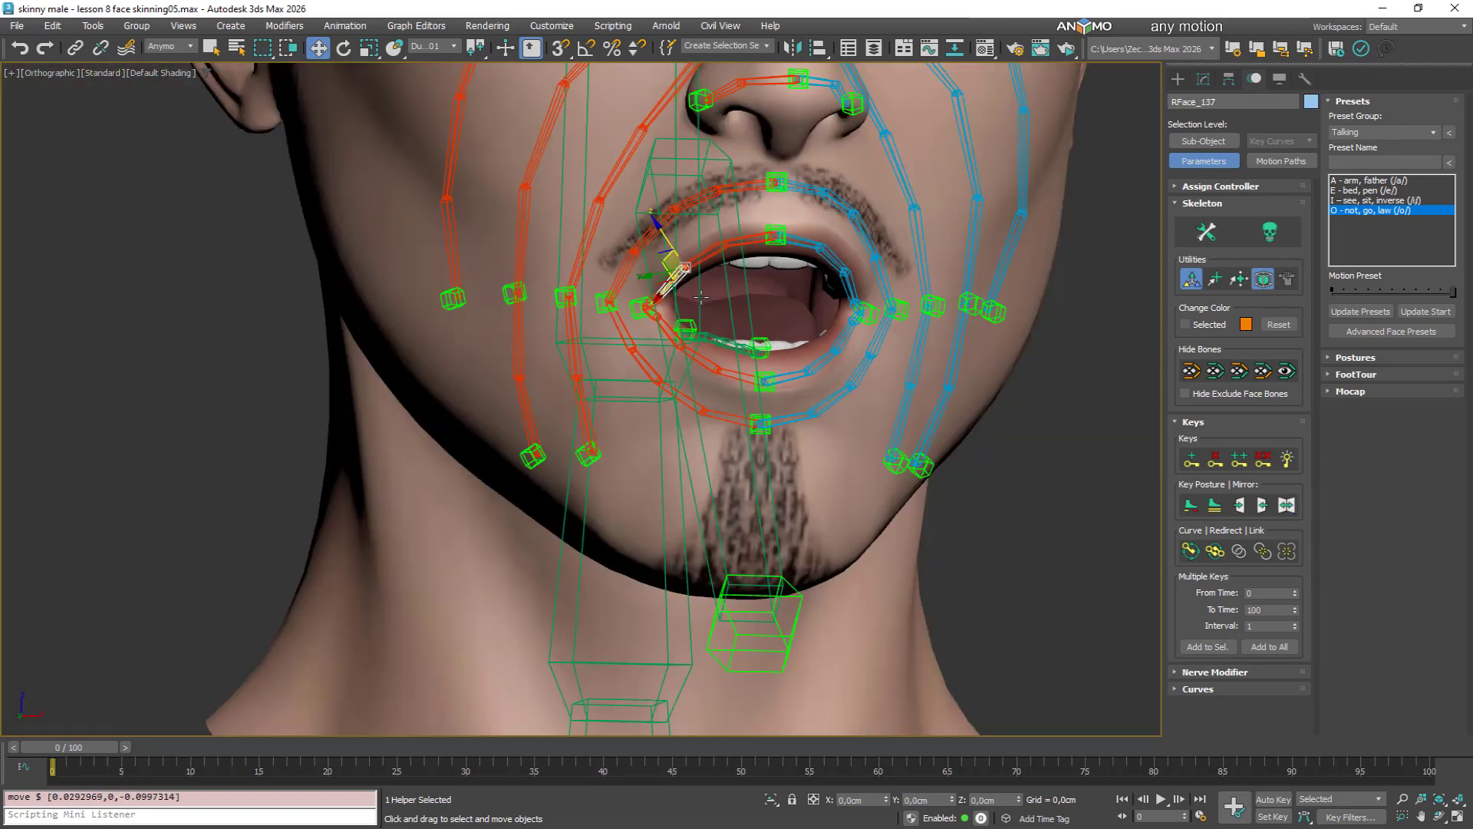
Push the character's right mouth corner control further forward along its local axis, working from the side of the face
{"action": "scroll", "coordinate": [696, 262], "scroll_direction": "up", "scroll_amount": 3}
{"action": "middle_click_drag", "start_coordinate": [752, 249], "coordinate": [843, 269], "text": "alt"}
{"action": "left_click", "coordinate": [589, 340]}
{"action": "middle_click_drag", "start_coordinate": [599, 345], "coordinate": [564, 408], "text": "alt"}
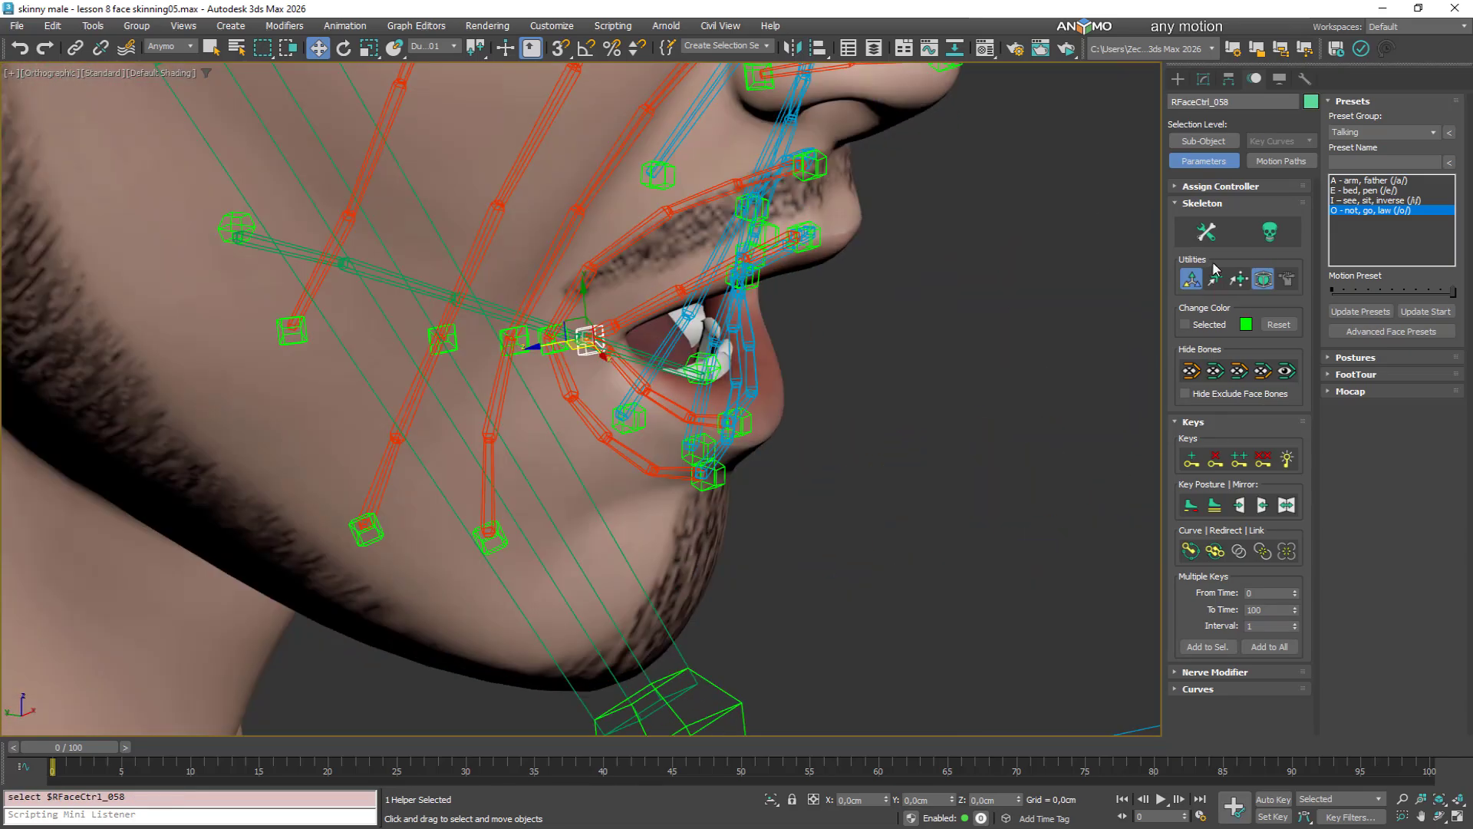
{"action": "left_click", "coordinate": [1192, 280]}
{"action": "middle_click_drag", "start_coordinate": [526, 340], "coordinate": [554, 325], "text": "alt"}
{"action": "left_click_drag", "start_coordinate": [574, 325], "coordinate": [605, 324]}
Rotate the center upper lip control to adjust the lip's tilt for the O shape
{"action": "middle_click_drag", "start_coordinate": [947, 411], "coordinate": [794, 406], "text": "alt"}
{"action": "scroll", "coordinate": [789, 289], "scroll_direction": "up", "scroll_amount": 2}
{"action": "left_click", "coordinate": [800, 232]}
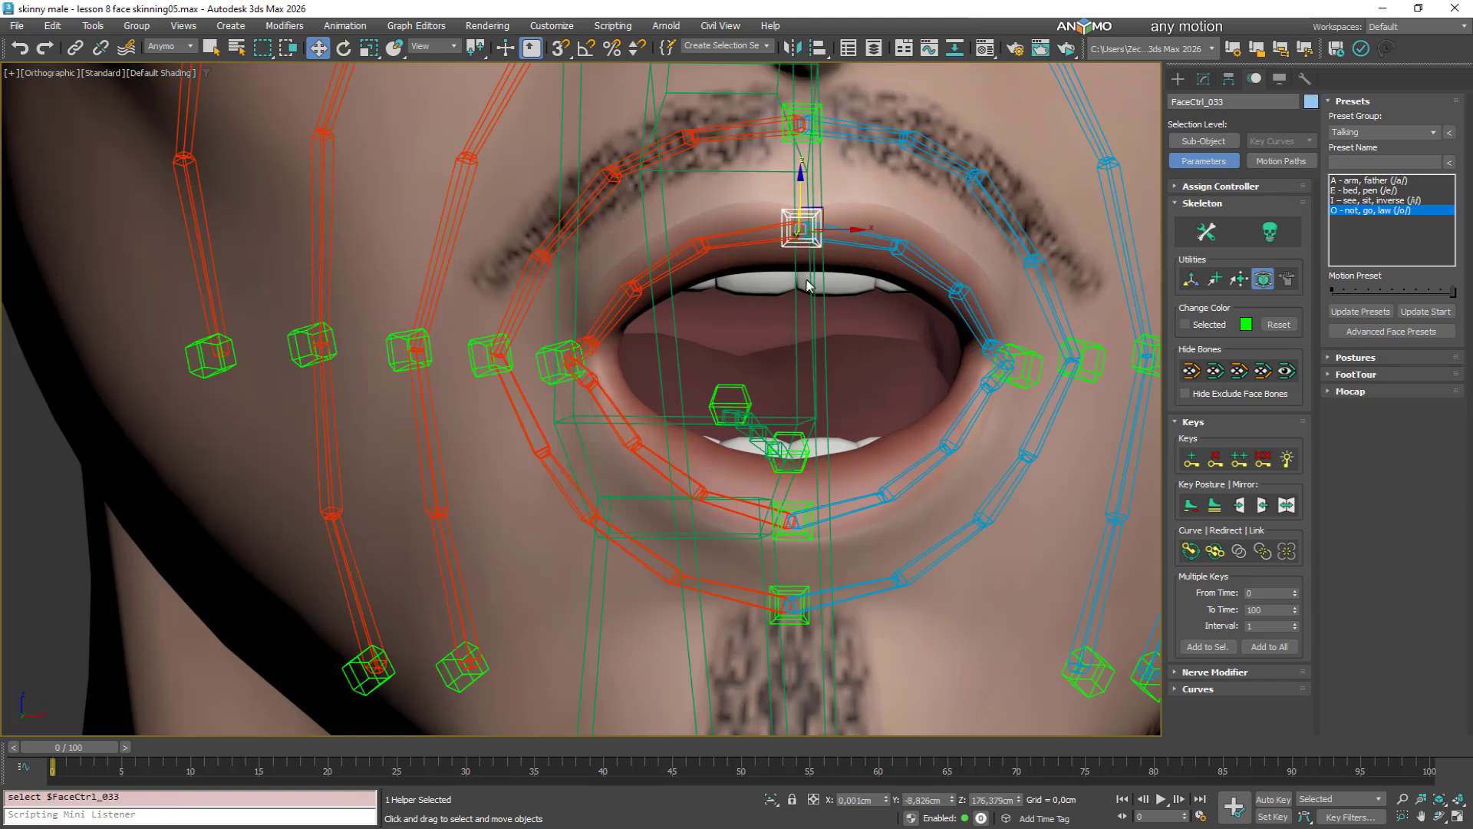
{"action": "scroll", "coordinate": [807, 281], "scroll_direction": "down", "scroll_amount": 2}
{"action": "right_click", "coordinate": [906, 236]}
{"action": "middle_click_drag", "start_coordinate": [807, 280], "coordinate": [875, 264], "text": "alt"}
{"action": "left_click", "coordinate": [922, 264]}
{"action": "left_click_drag", "start_coordinate": [846, 234], "coordinate": [787, 233]}
{"action": "right_click", "coordinate": [873, 208]}
{"action": "left_click", "coordinate": [892, 227]}
Rotate the center lower lip control about 11 degrees around its X axis
{"action": "left_click", "coordinate": [724, 451]}
{"action": "right_click", "coordinate": [789, 423]}
{"action": "left_click", "coordinate": [805, 451]}
{"action": "left_click_drag", "start_coordinate": [758, 469], "coordinate": [746, 489]}
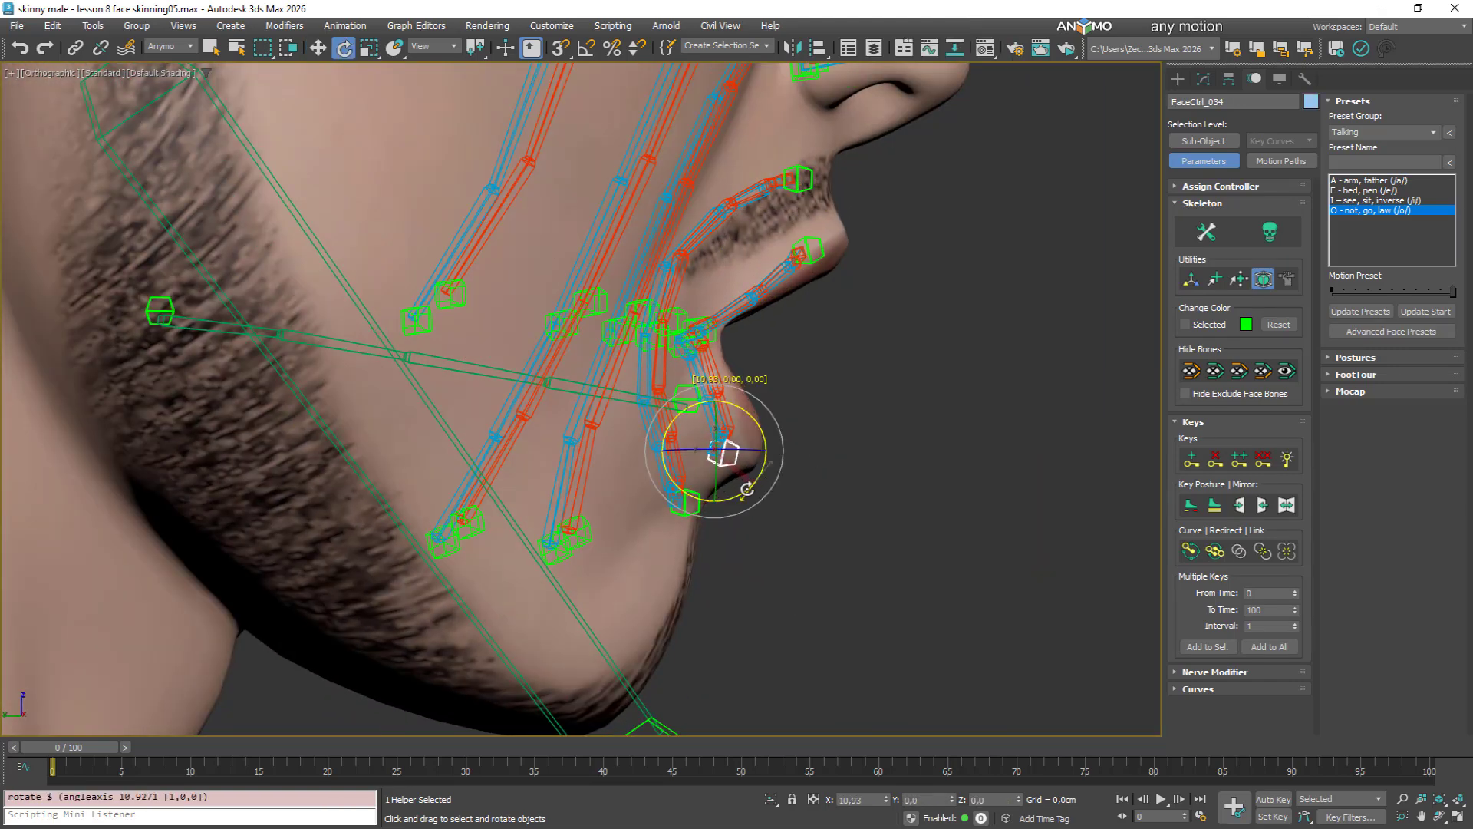
Switch to the Move tool and move the center lower lip control forward about 0.24 cm
{"action": "right_click", "coordinate": [800, 415]}
{"action": "left_click", "coordinate": [817, 434]}
{"action": "left_click_drag", "start_coordinate": [698, 442], "coordinate": [715, 442]}
{"action": "middle_click_drag", "start_coordinate": [983, 404], "coordinate": [930, 411], "text": "alt"}
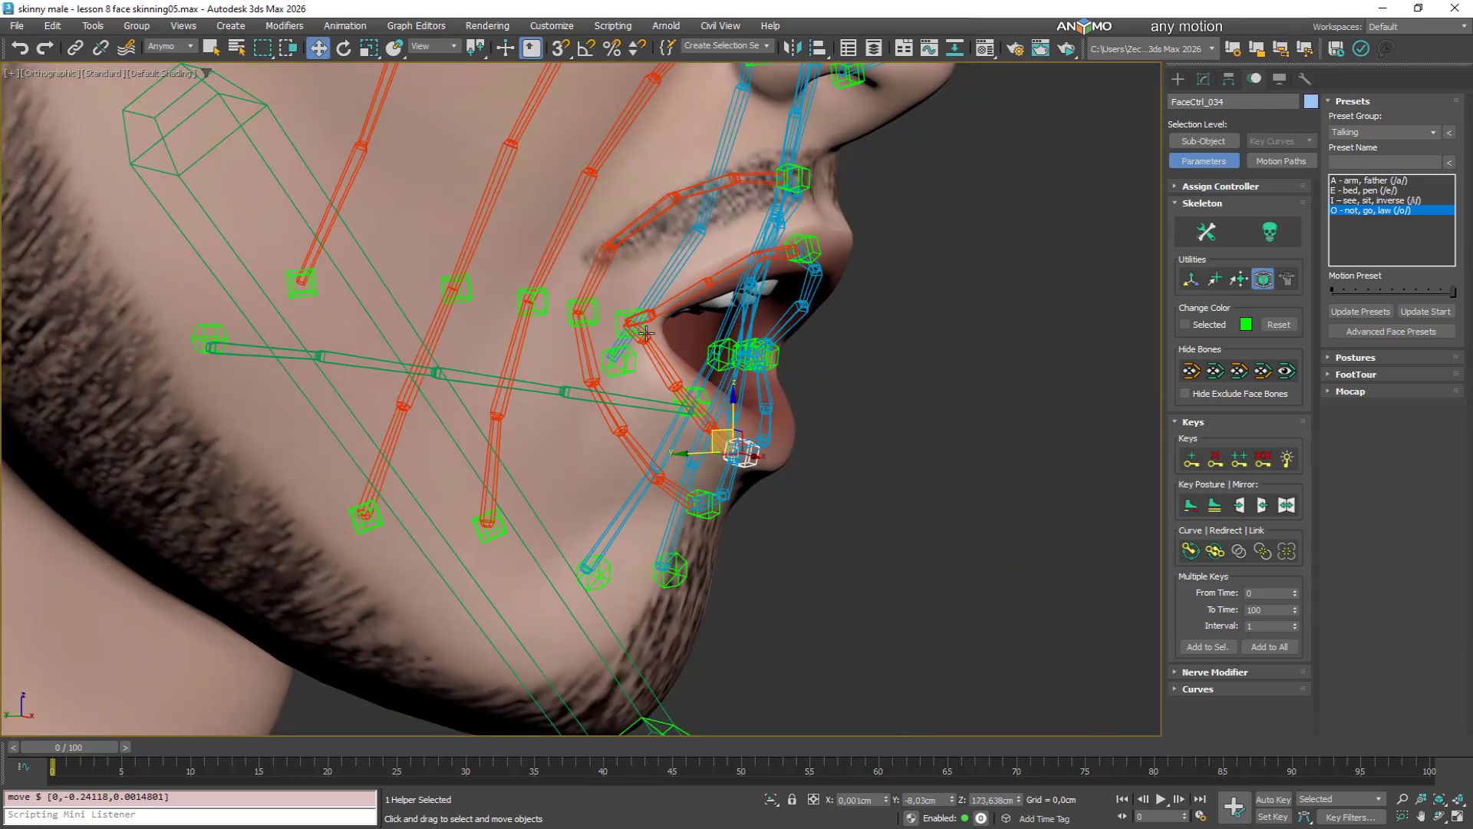
Shift the right mouth corner control toward the mouth's center and mirror the pose to the other side of the face
{"action": "left_click", "coordinate": [631, 323]}
{"action": "middle_click_drag", "start_coordinate": [593, 305], "coordinate": [606, 301], "text": "alt"}
{"action": "left_click_drag", "start_coordinate": [606, 301], "coordinate": [619, 303]}
{"action": "middle_click_drag", "start_coordinate": [805, 365], "coordinate": [681, 371], "text": "alt"}
{"action": "left_click_drag", "start_coordinate": [666, 315], "coordinate": [673, 315]}
{"action": "middle_click_drag", "start_coordinate": [679, 319], "coordinate": [692, 324], "text": "alt"}
{"action": "left_click", "coordinate": [1287, 505]}
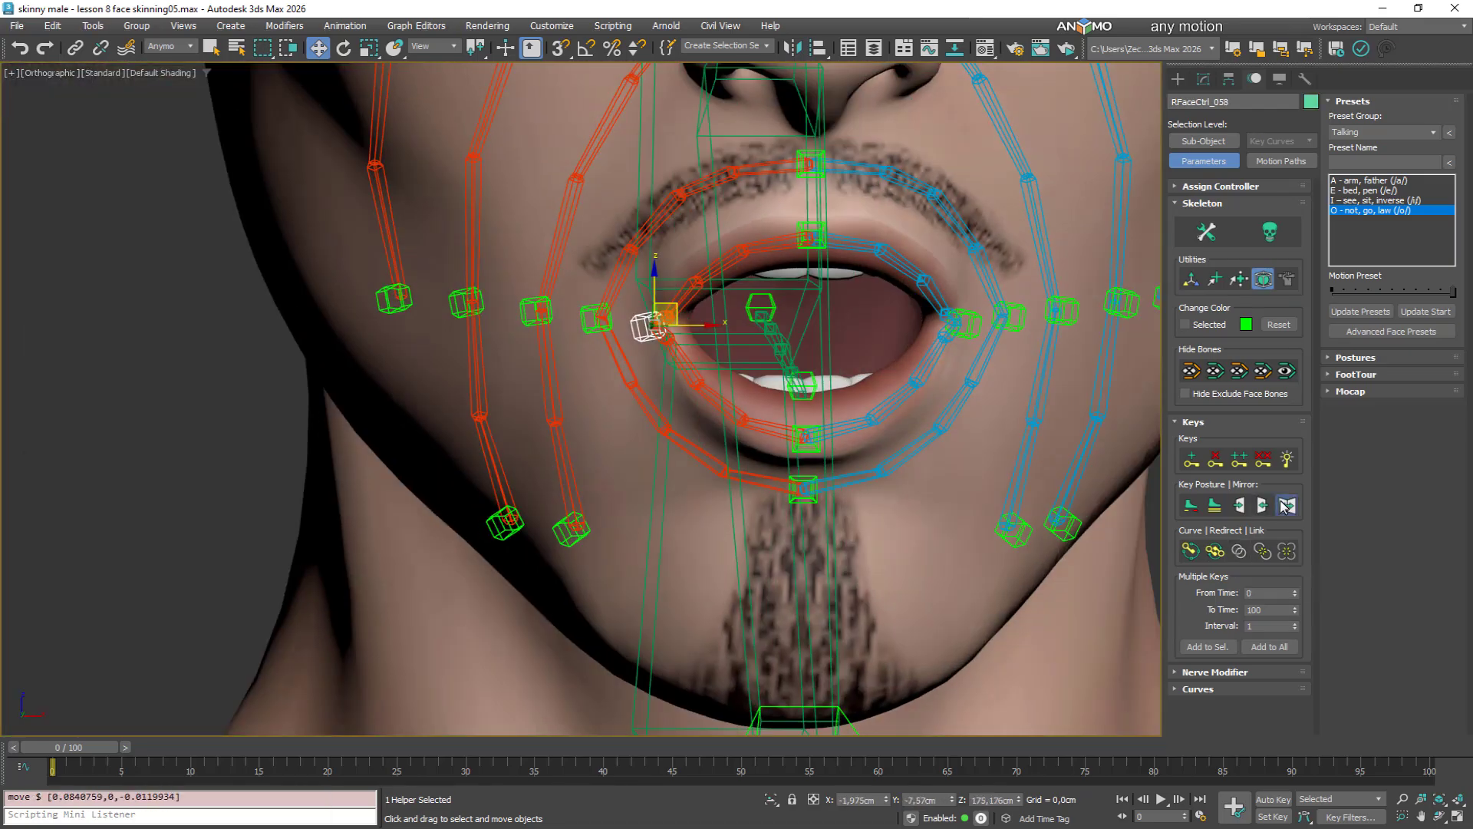
Lower the center upper lip control slightly and the center lower lip control about 0.21 cm in the O pose
{"action": "scroll", "coordinate": [815, 432], "scroll_direction": "down", "scroll_amount": 2}
{"action": "middle_click_drag", "start_coordinate": [786, 429], "coordinate": [782, 353], "text": "alt"}
{"action": "scroll", "coordinate": [815, 432], "scroll_direction": "down", "scroll_amount": 3}
{"action": "scroll", "coordinate": [836, 383], "scroll_direction": "up", "scroll_amount": 3}
{"action": "scroll", "coordinate": [805, 345], "scroll_direction": "up", "scroll_amount": 3}
{"action": "left_click", "coordinate": [820, 321]}
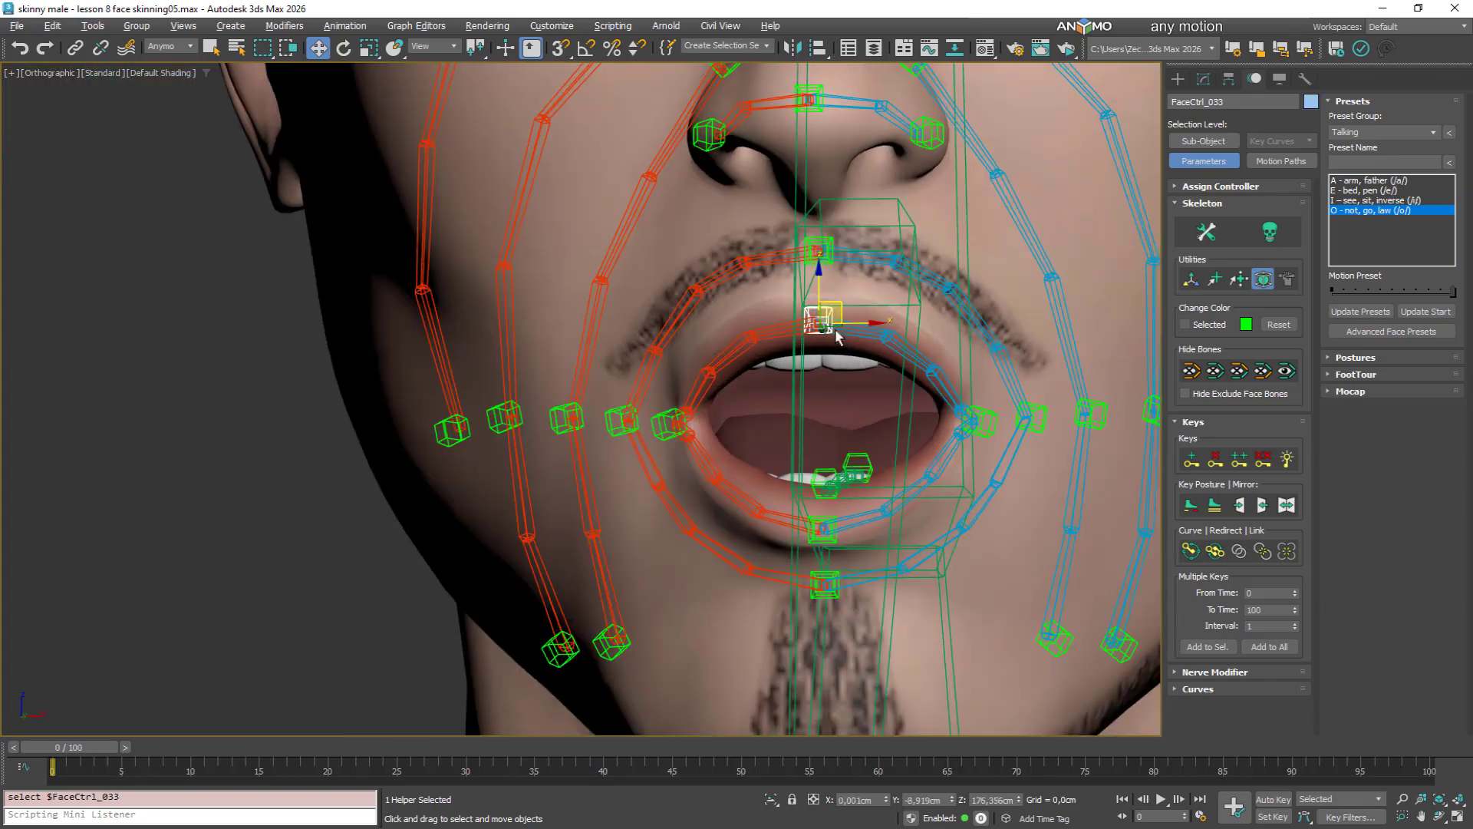
{"action": "left_click_drag", "start_coordinate": [821, 281], "coordinate": [822, 295]}
{"action": "middle_click_drag", "start_coordinate": [823, 345], "coordinate": [847, 350], "text": "alt"}
{"action": "left_click", "coordinate": [820, 527]}
{"action": "left_click_drag", "start_coordinate": [819, 489], "coordinate": [819, 508]}
{"action": "scroll", "coordinate": [817, 442], "scroll_direction": "down", "scroll_amount": 4}
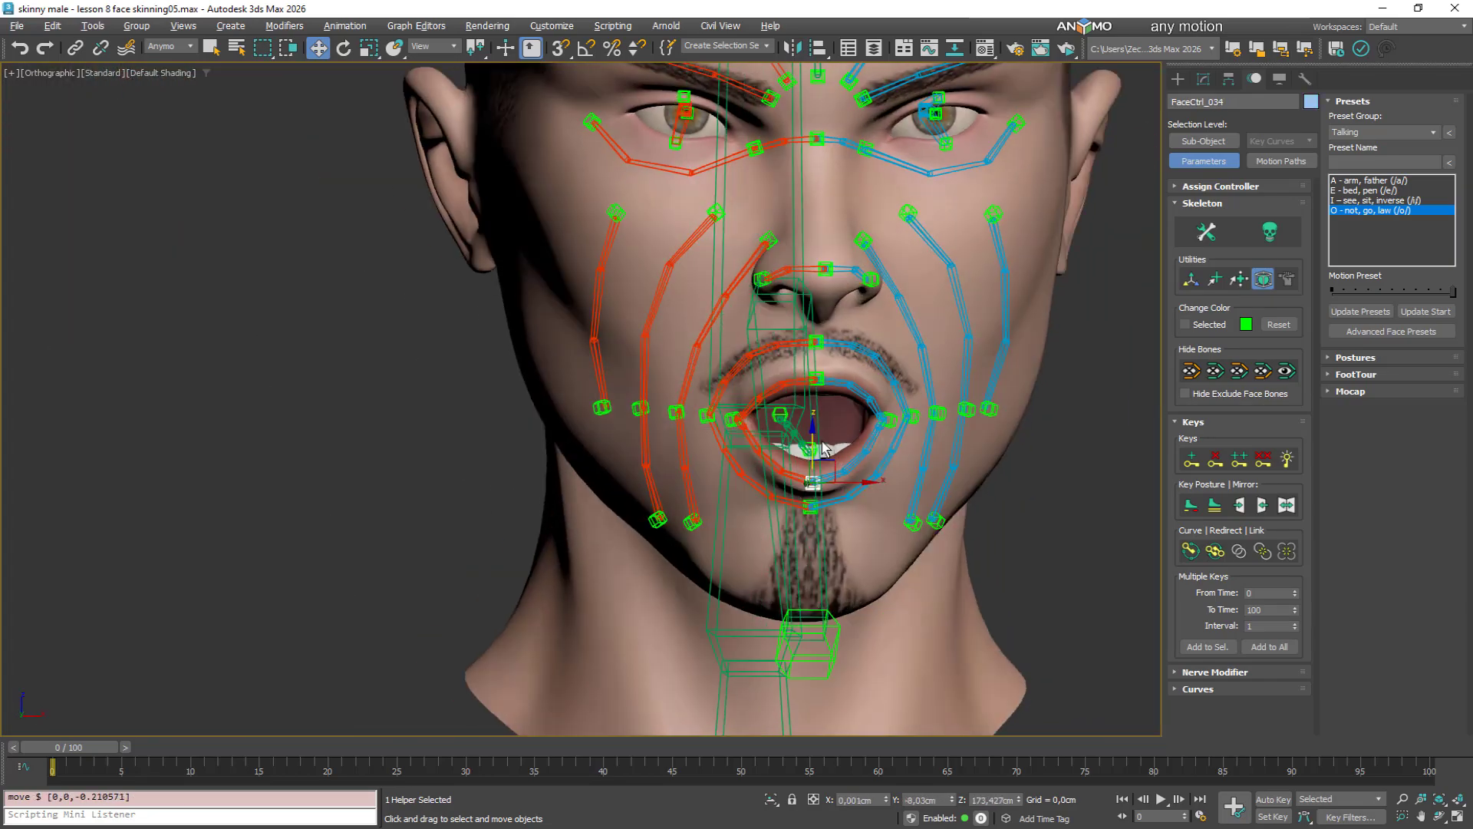
Nudge the upper and lower lip bones beside the right mouth corner vertically to refine the corner's shape
{"action": "middle_click_drag", "start_coordinate": [748, 441], "coordinate": [858, 439], "text": "alt"}
{"action": "scroll", "coordinate": [858, 440], "scroll_direction": "up", "scroll_amount": 3}
{"action": "scroll", "coordinate": [701, 421], "scroll_direction": "up", "scroll_amount": 6}
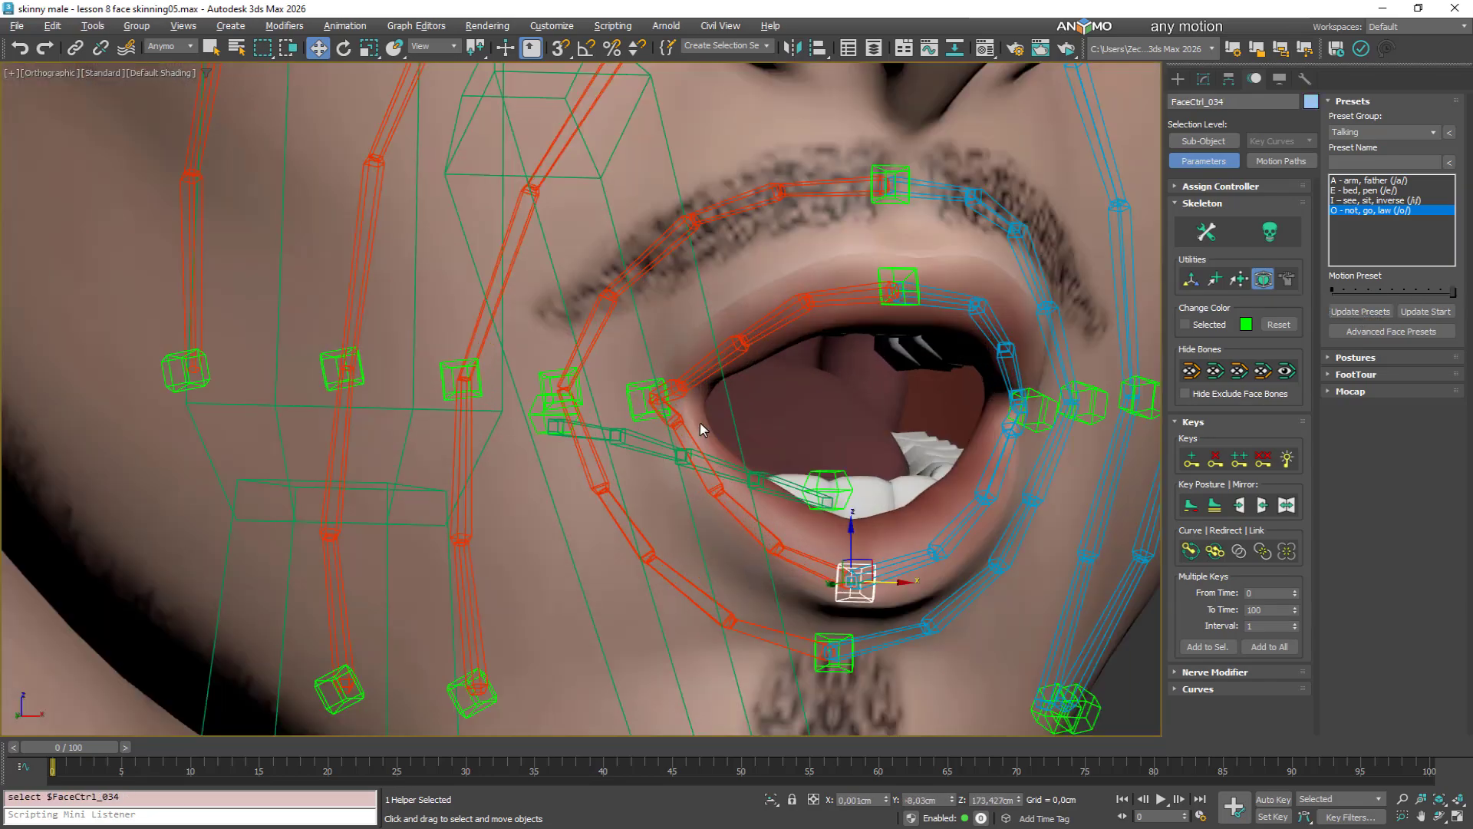
{"action": "left_click", "coordinate": [641, 411]}
{"action": "scroll", "coordinate": [663, 411], "scroll_direction": "up", "scroll_amount": 2}
{"action": "left_click_drag", "start_coordinate": [640, 377], "coordinate": [652, 343]}
{"action": "scroll", "coordinate": [645, 364], "scroll_direction": "up", "scroll_amount": 2}
{"action": "left_click", "coordinate": [646, 365]}
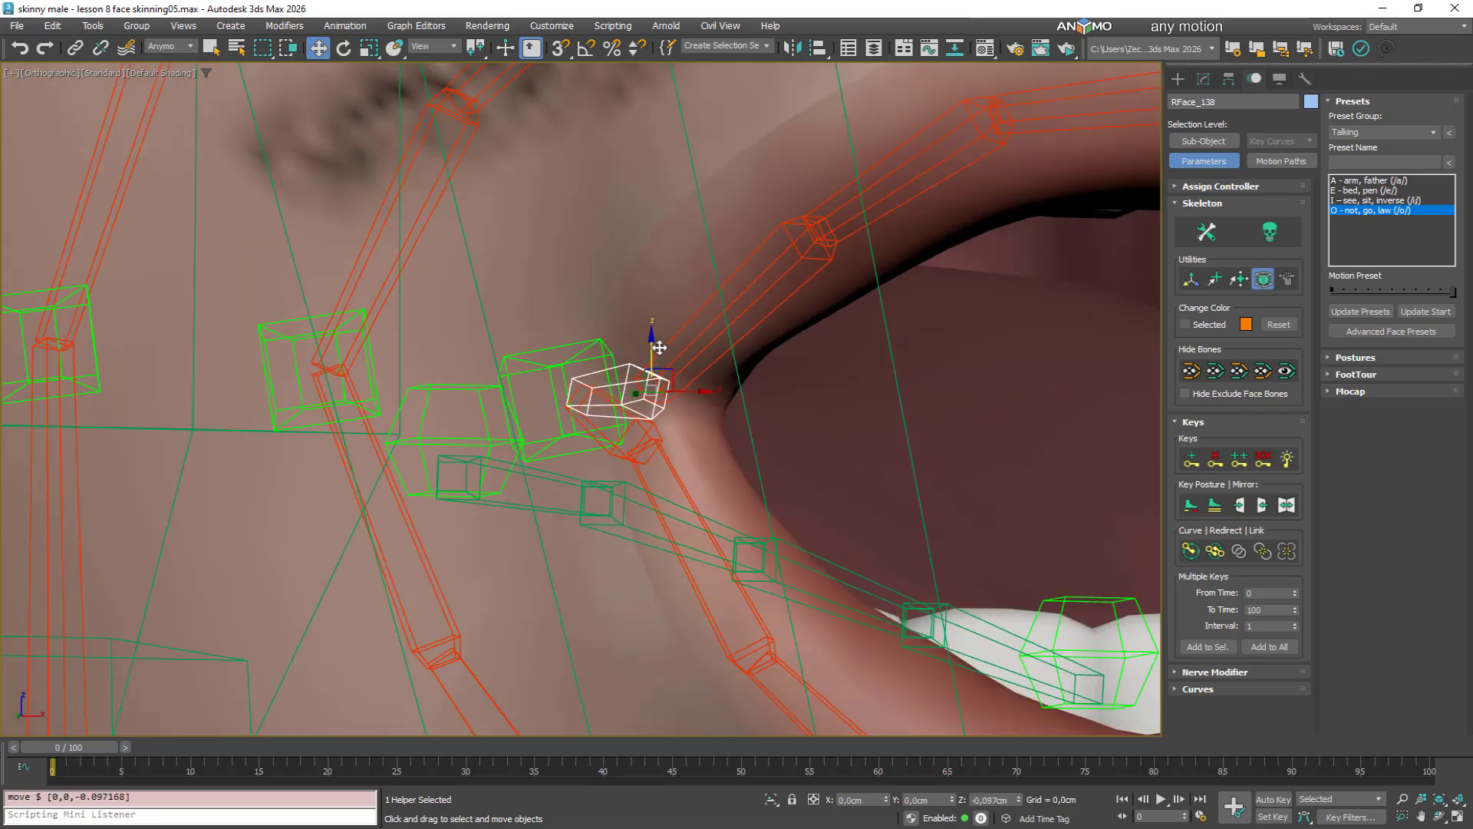
{"action": "left_click", "coordinate": [646, 418]}
{"action": "left_click_drag", "start_coordinate": [645, 416], "coordinate": [647, 399]}
Adjust the heights of the right-side lower and upper lip bones further from the corner to round the O outline
{"action": "scroll", "coordinate": [656, 389], "scroll_direction": "down", "scroll_amount": 6}
{"action": "middle_click_drag", "start_coordinate": [696, 417], "coordinate": [671, 472], "text": "alt"}
{"action": "scroll", "coordinate": [671, 472], "scroll_direction": "up", "scroll_amount": 2}
{"action": "left_click", "coordinate": [633, 460]}
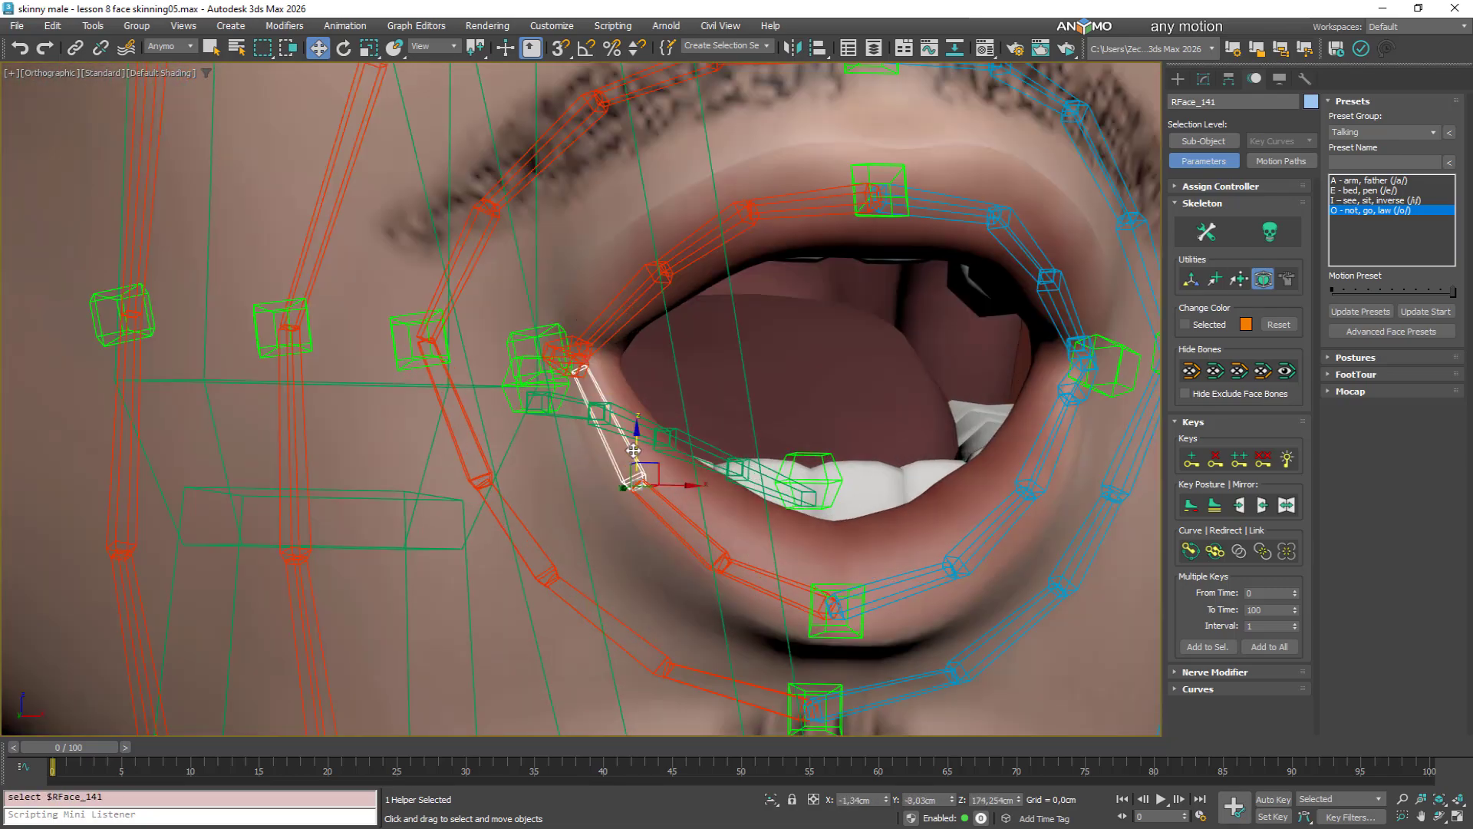
{"action": "left_click_drag", "start_coordinate": [635, 455], "coordinate": [635, 438]}
{"action": "left_click_drag", "start_coordinate": [657, 276], "coordinate": [657, 287]}
{"action": "scroll", "coordinate": [630, 347], "scroll_direction": "down", "scroll_amount": 6}
{"action": "middle_click_drag", "start_coordinate": [892, 454], "coordinate": [858, 441], "text": "alt"}
{"action": "scroll", "coordinate": [666, 349], "scroll_direction": "up", "scroll_amount": 4}
{"action": "left_click", "coordinate": [664, 515]}
{"action": "left_click_drag", "start_coordinate": [676, 505], "coordinate": [676, 515]}
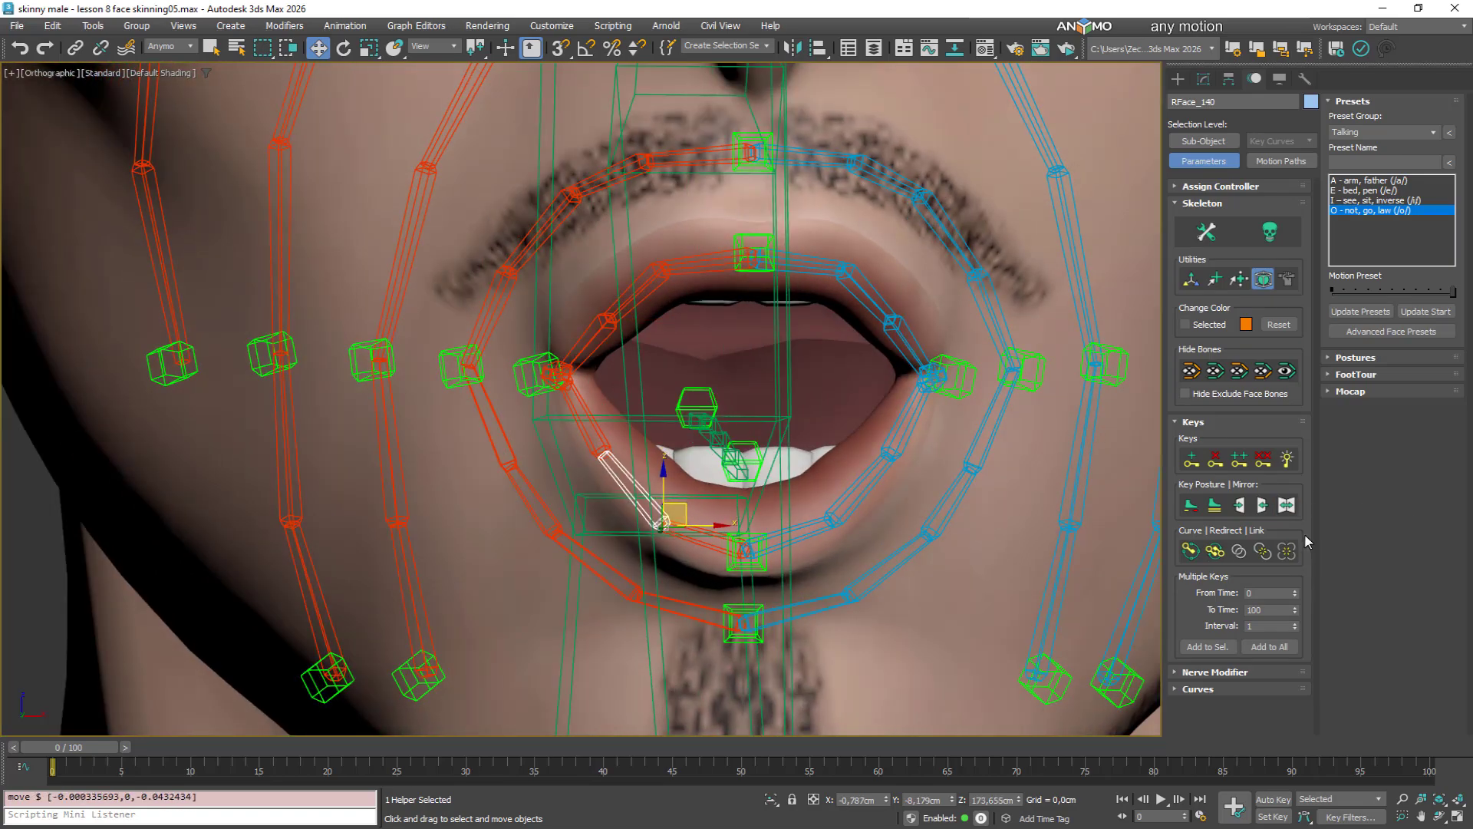
Hide the face bones and test the O preset's strength with the Motion Preset slider
{"action": "scroll", "coordinate": [813, 461], "scroll_direction": "down", "scroll_amount": 2}
{"action": "middle_click_drag", "start_coordinate": [821, 491], "coordinate": [938, 511], "text": "alt"}
{"action": "scroll", "coordinate": [811, 402], "scroll_direction": "down", "scroll_amount": 2}
{"action": "middle_click_drag", "start_coordinate": [811, 402], "coordinate": [818, 399]}
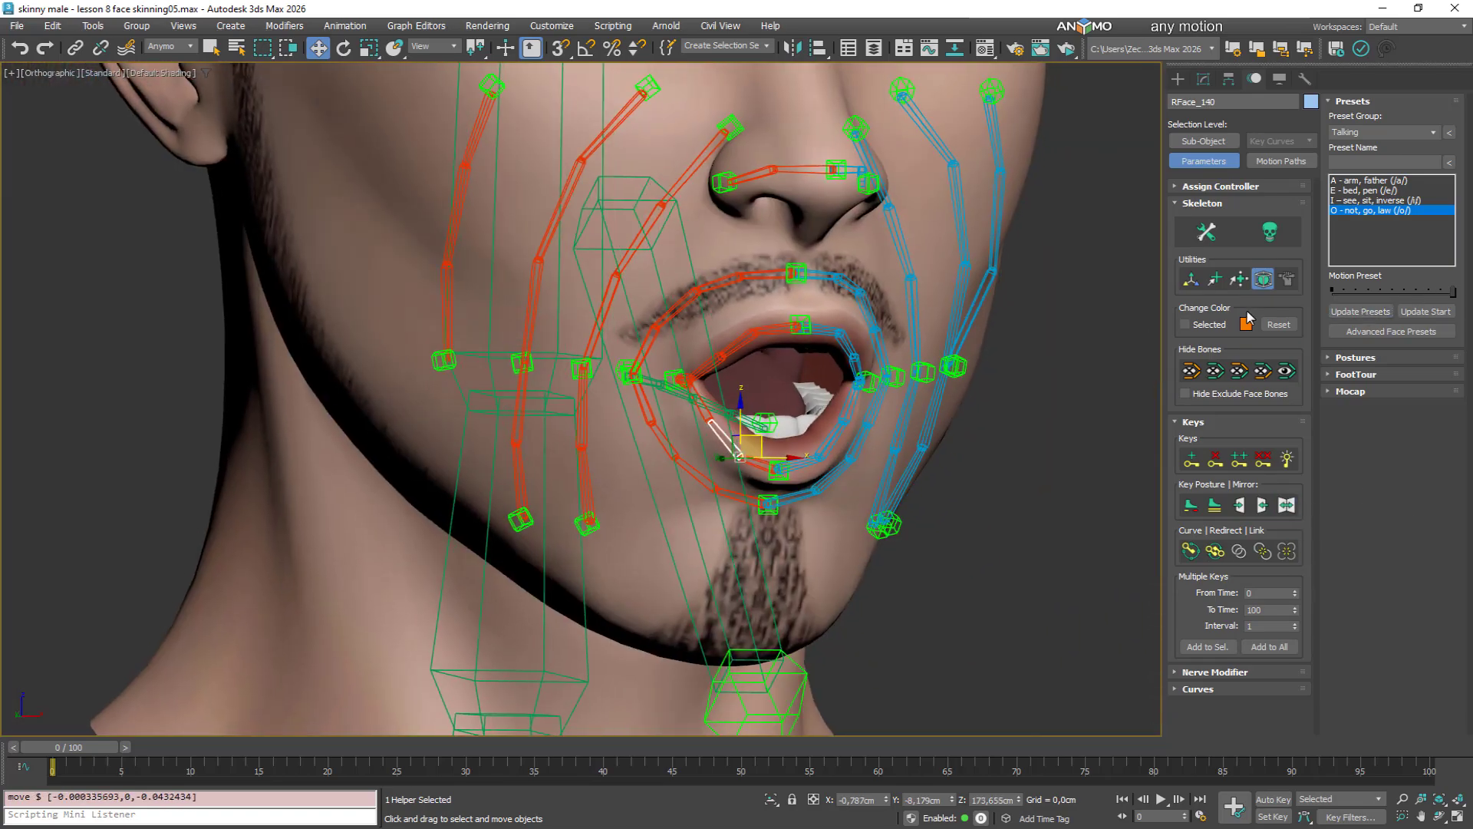
{"action": "left_click", "coordinate": [1215, 367]}
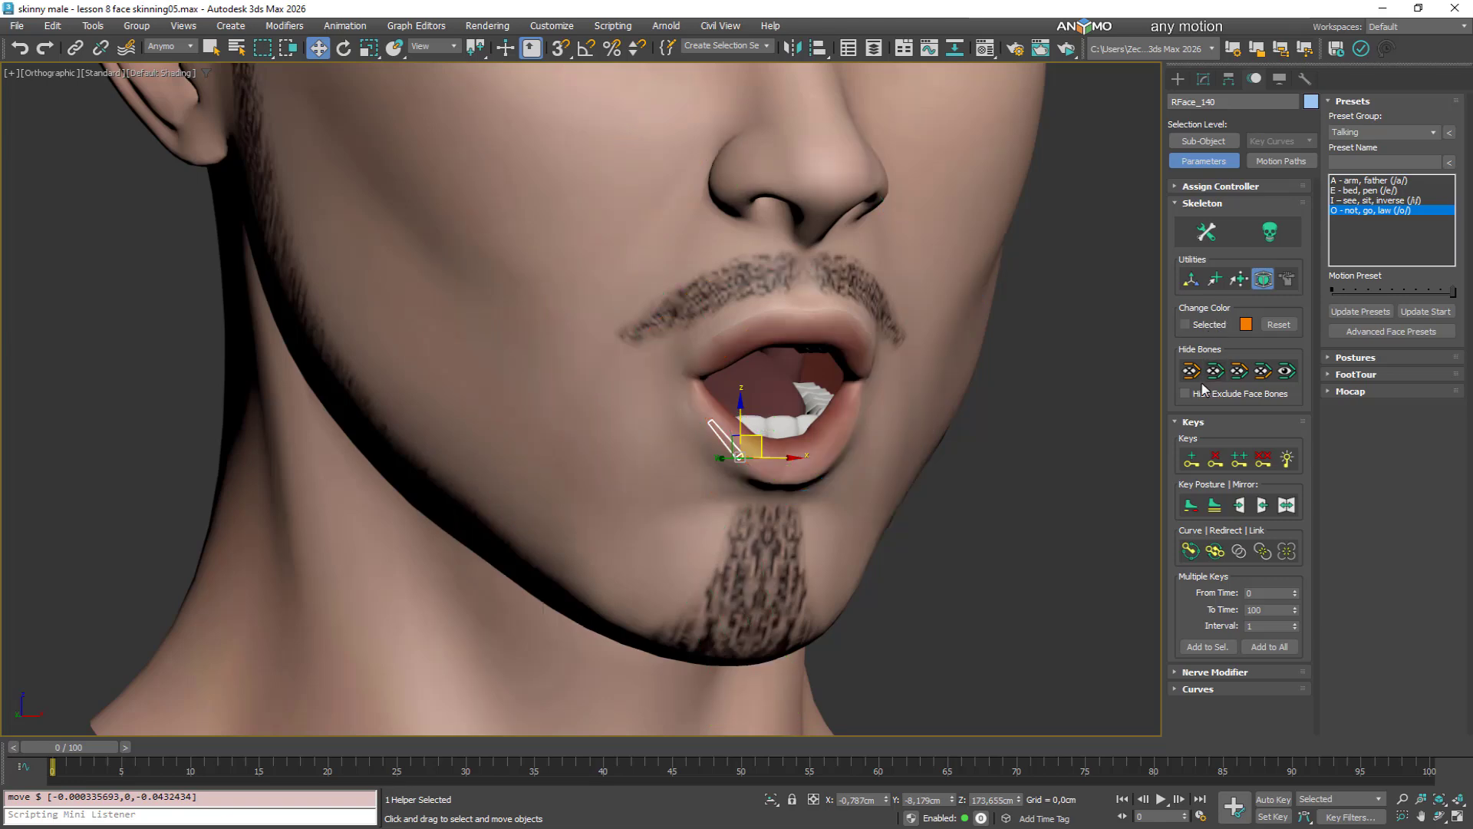
{"action": "middle_click_drag", "start_coordinate": [922, 439], "coordinate": [960, 438], "text": "alt"}
{"action": "mouse_move", "coordinate": [1455, 293]}
{"action": "left_mouse_down"}
{"action": "mouse_move", "coordinate": [1344, 292]}
{"action": "mouse_move", "coordinate": [1472, 289]}
{"action": "left_mouse_up"}
Switch among the A, E, I, O, U and B M P Talking presets to compare their mouth shapes
{"action": "left_click", "coordinate": [1380, 201]}
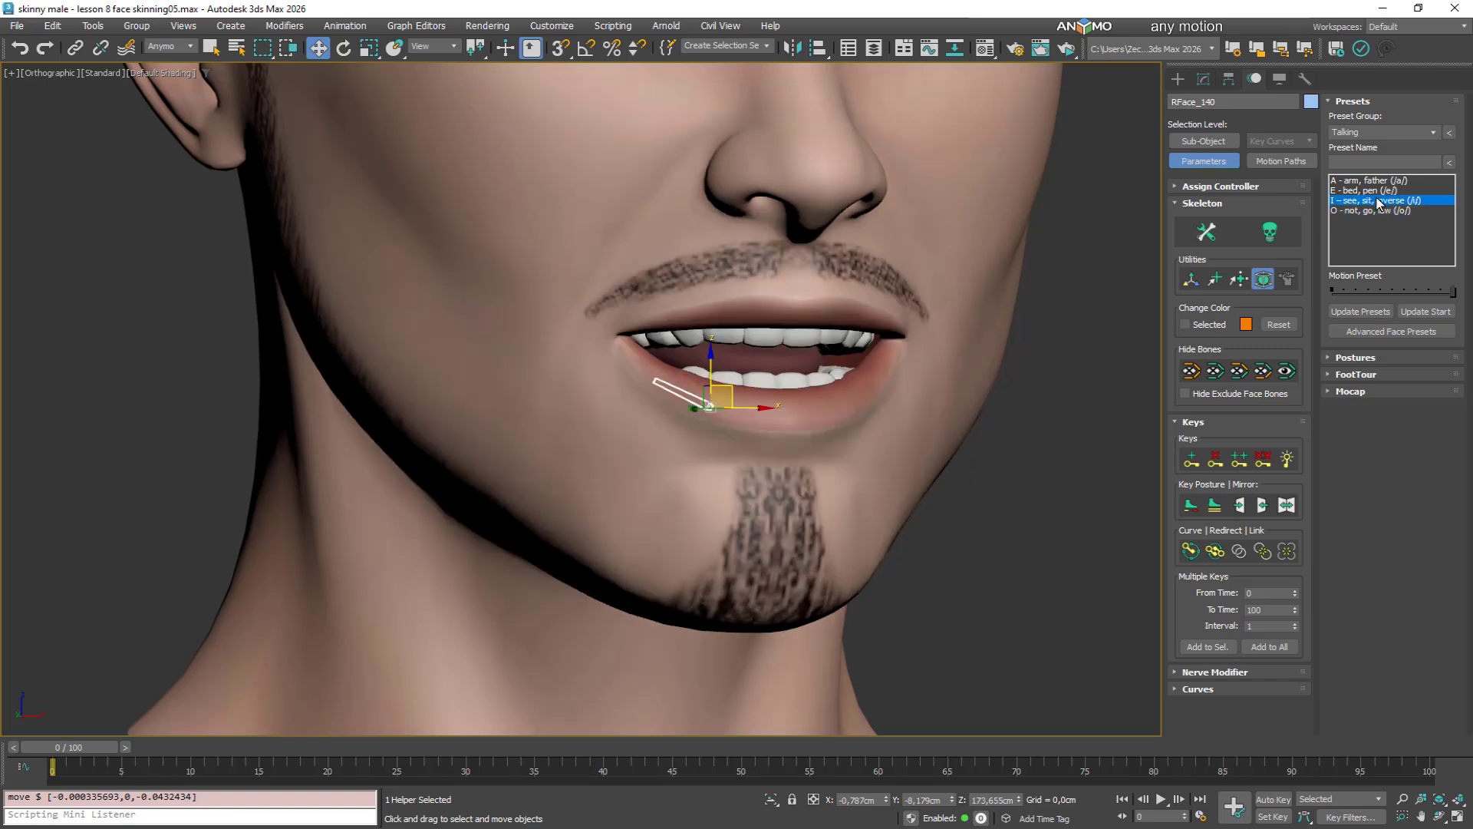
{"action": "left_click", "coordinate": [1365, 191]}
{"action": "left_click", "coordinate": [1355, 182]}
{"action": "left_click", "coordinate": [1360, 191]}
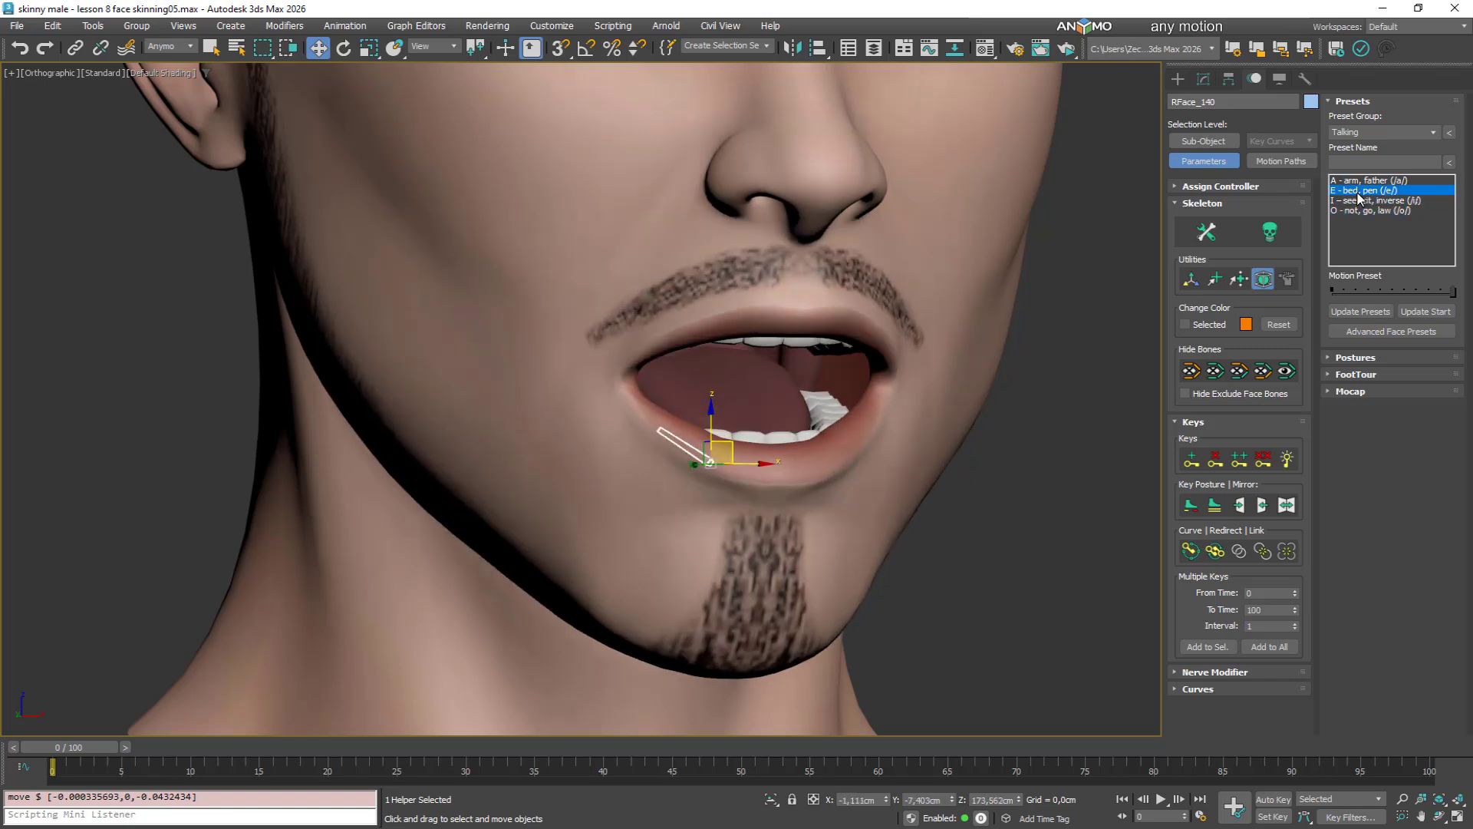
{"action": "left_click", "coordinate": [1362, 201]}
{"action": "left_click", "coordinate": [1362, 211]}
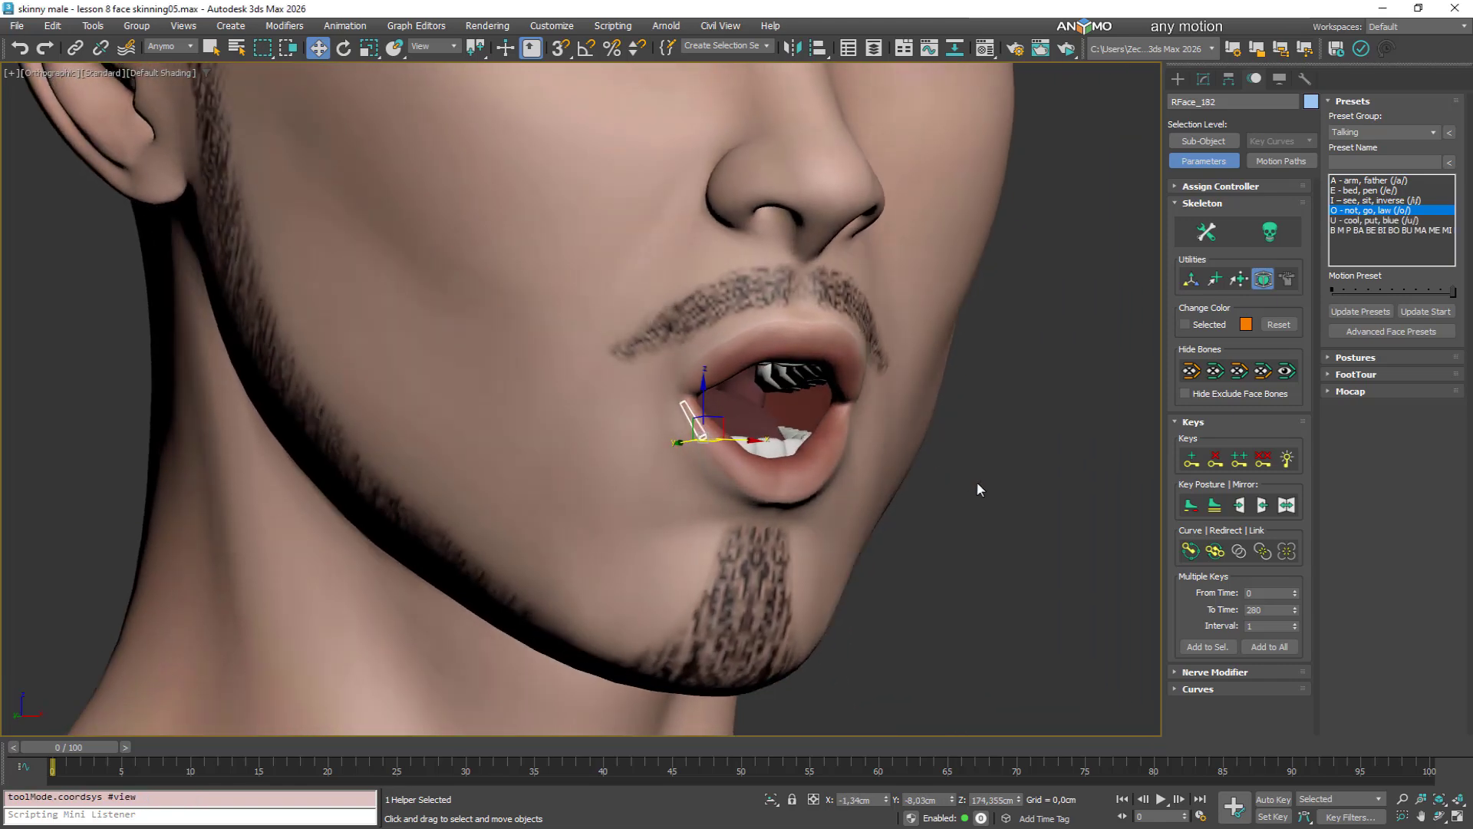
{"action": "left_click", "coordinate": [1355, 221]}
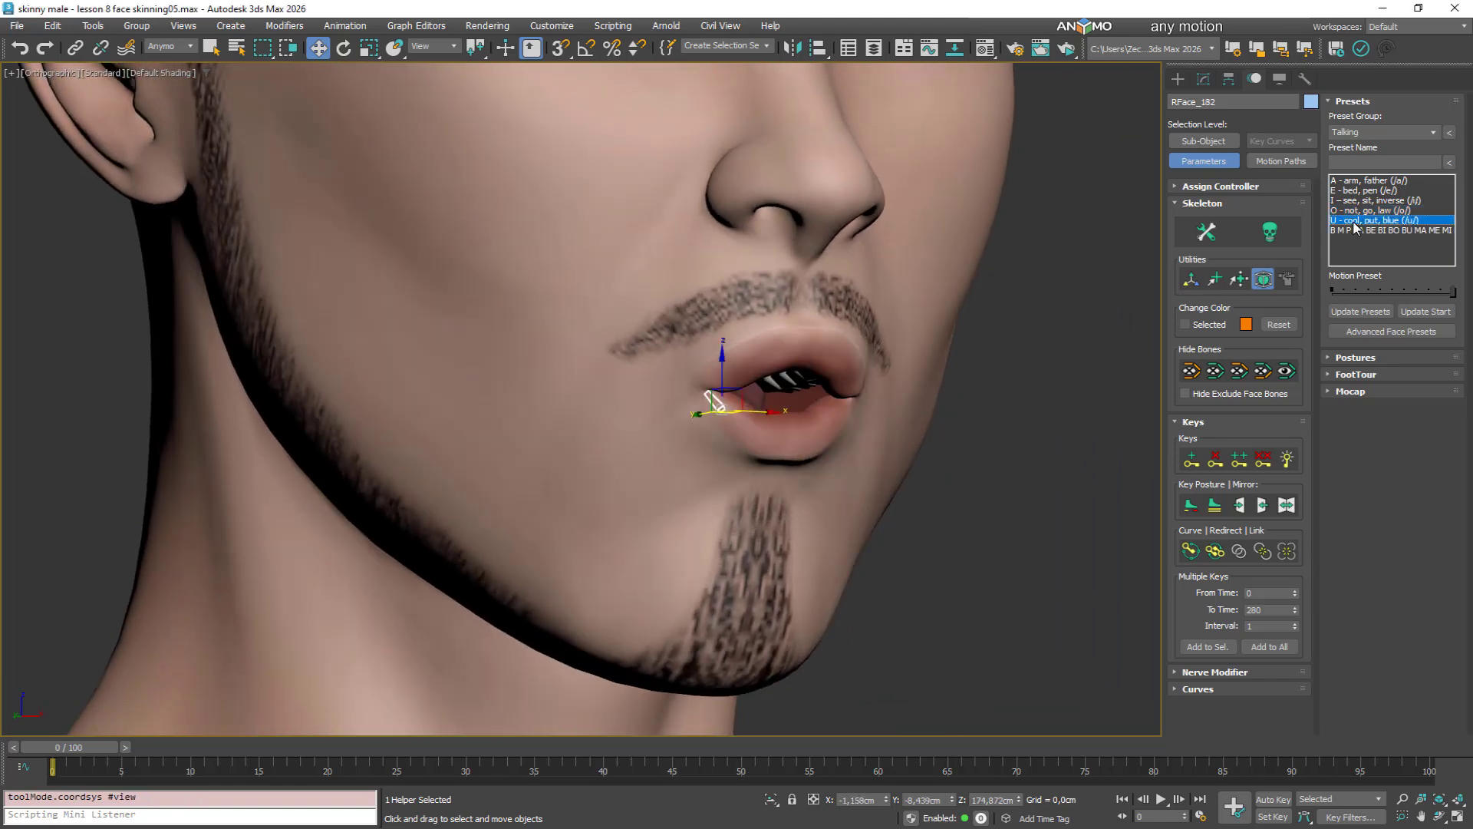
{"action": "left_click", "coordinate": [1363, 210]}
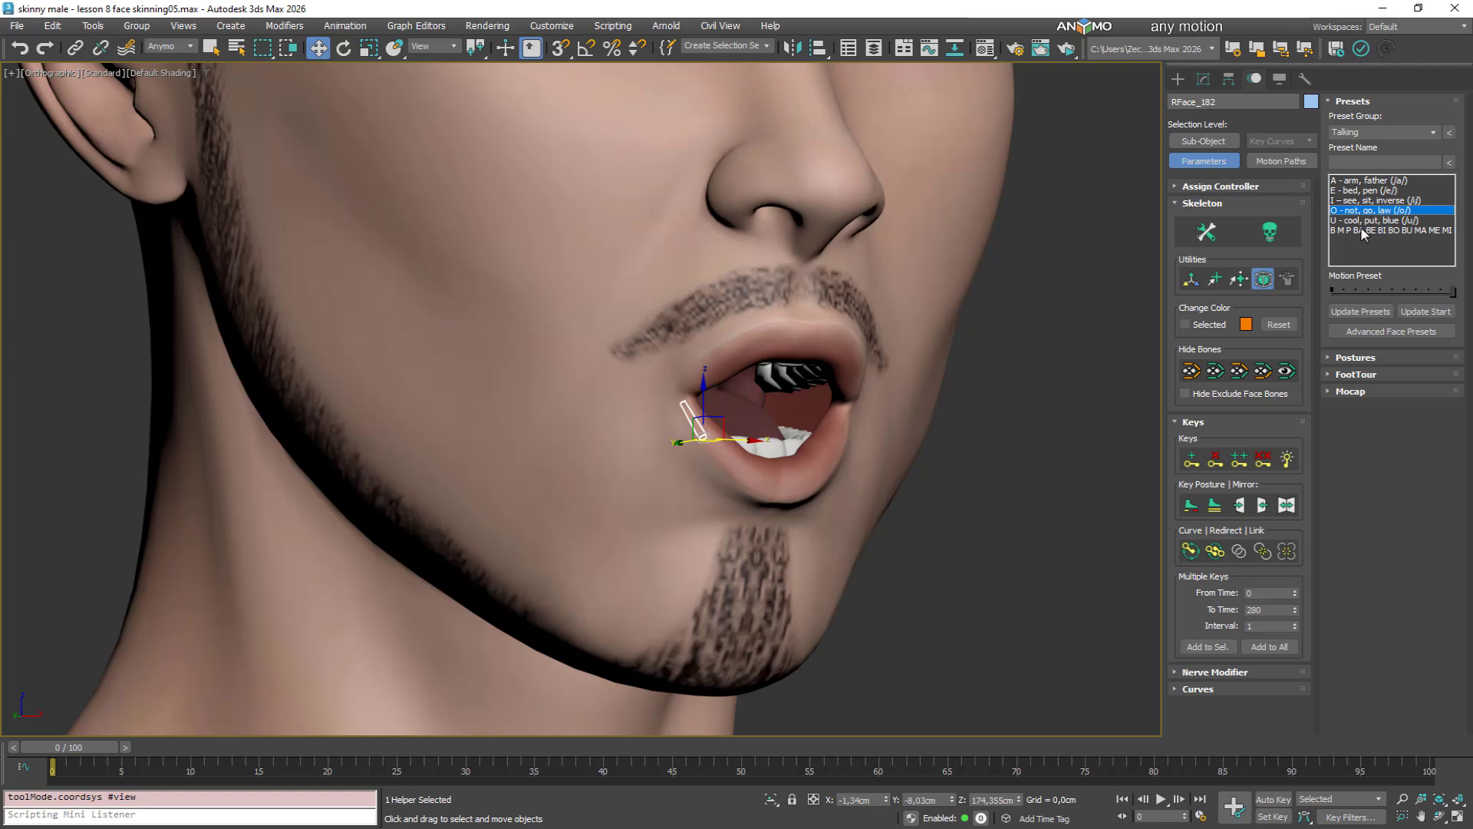
{"action": "left_click", "coordinate": [1361, 231]}
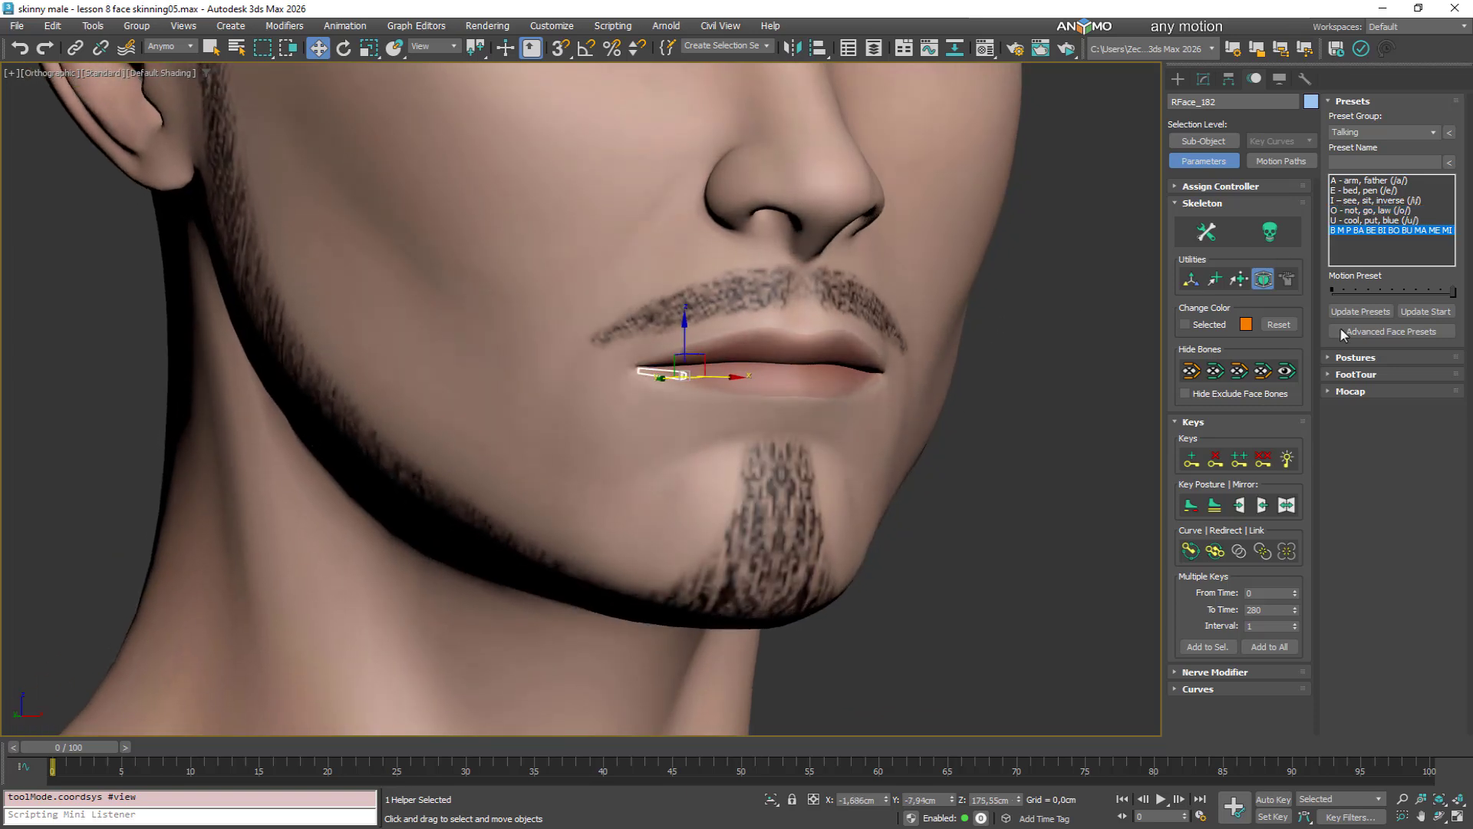
{"action": "left_click", "coordinate": [1395, 192]}
Apply the A preset and add a Talking preset named CA based on its pose
{"action": "left_click", "coordinate": [1375, 182]}
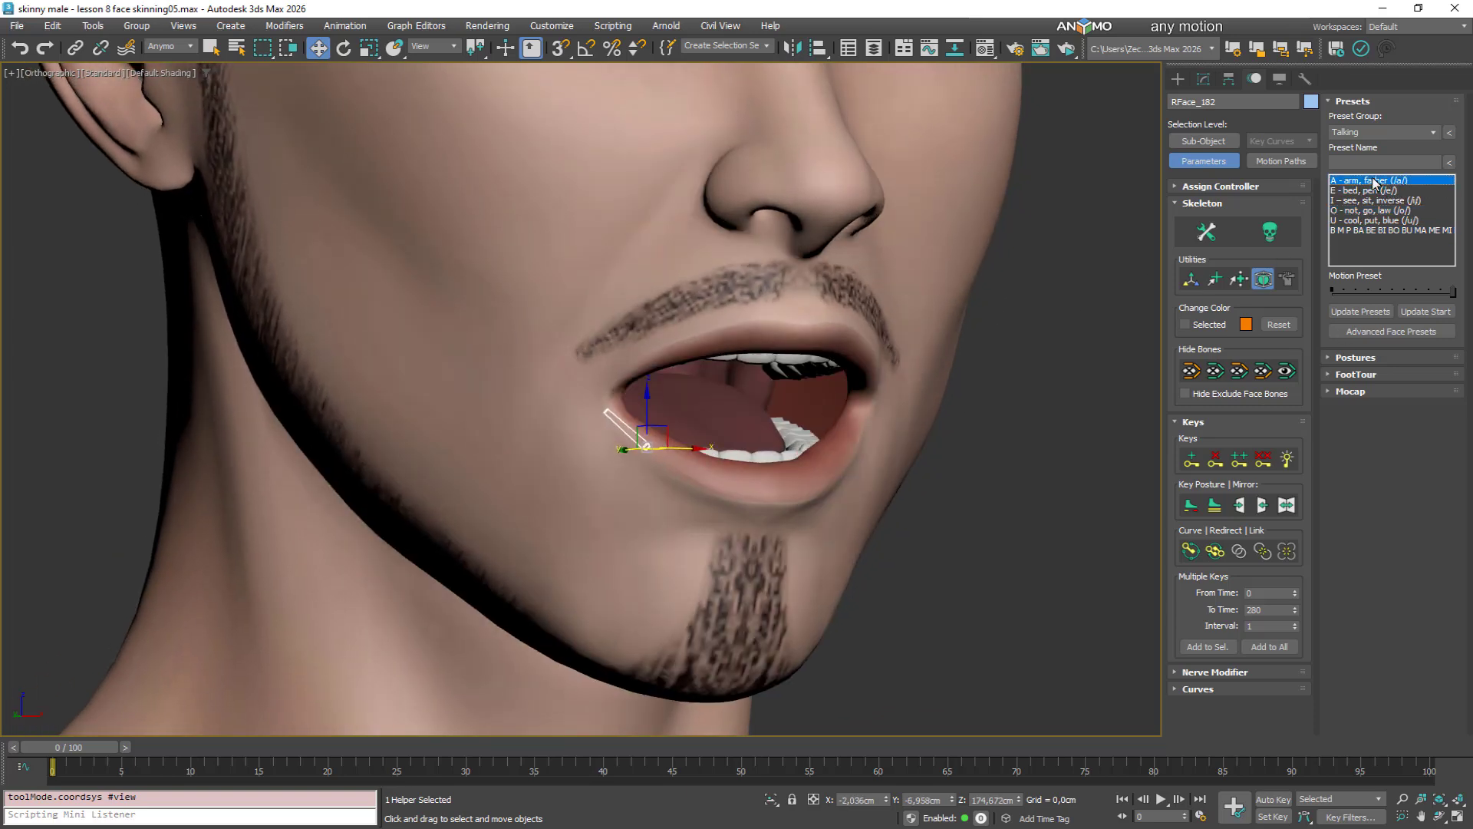
{"action": "left_click", "coordinate": [1353, 162]}
{"action": "left_click", "coordinate": [1449, 162]}
{"action": "left_click", "coordinate": [1412, 166]}
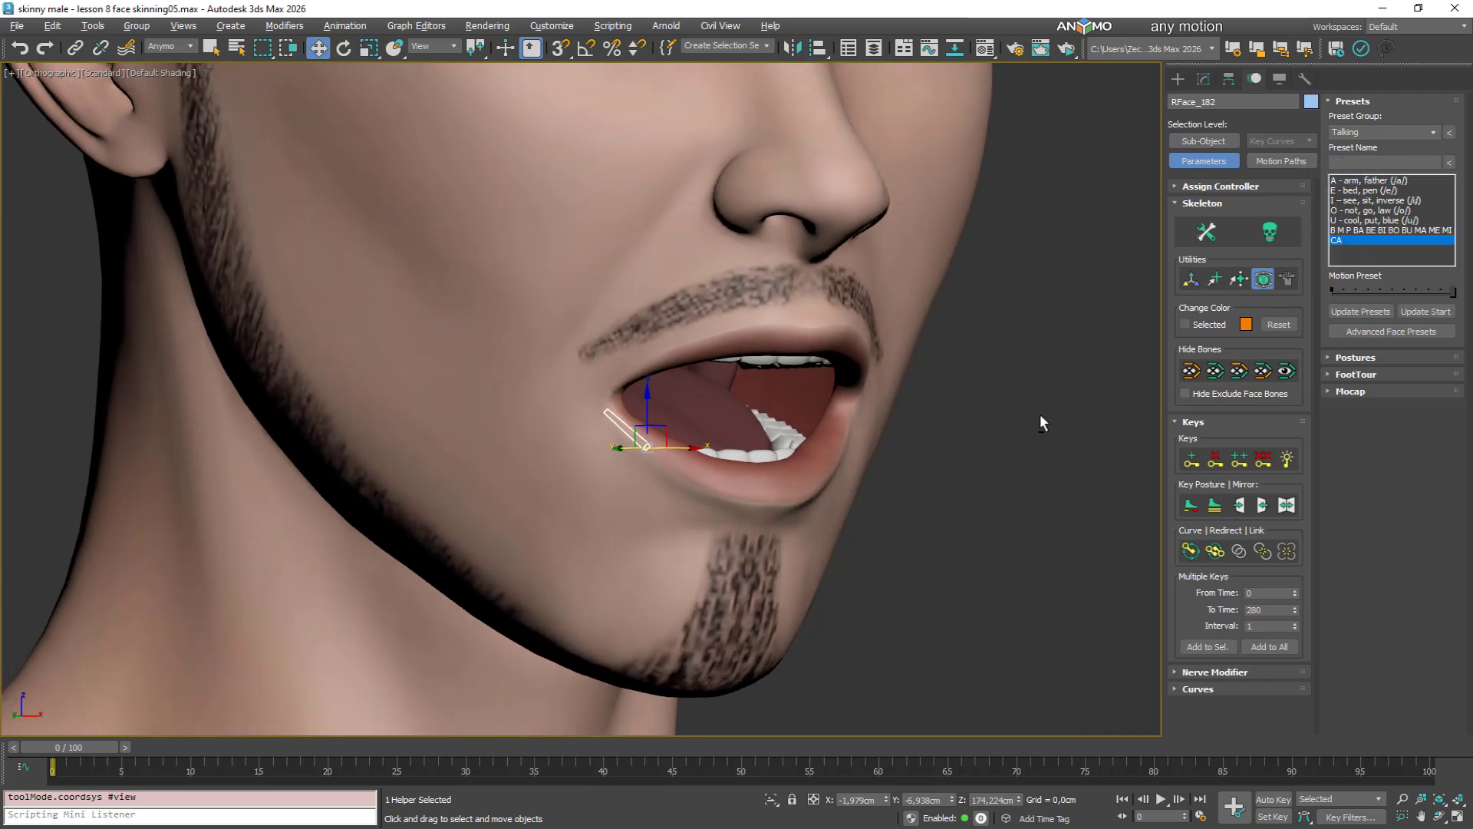
Show the face bones again, raise the jaw tip about 0.82 cm in the CA pose and update the preset
{"action": "left_click", "coordinate": [1374, 181]}
{"action": "left_click", "coordinate": [1346, 241]}
{"action": "middle_click_drag", "start_coordinate": [890, 570], "coordinate": [913, 523], "text": "alt"}
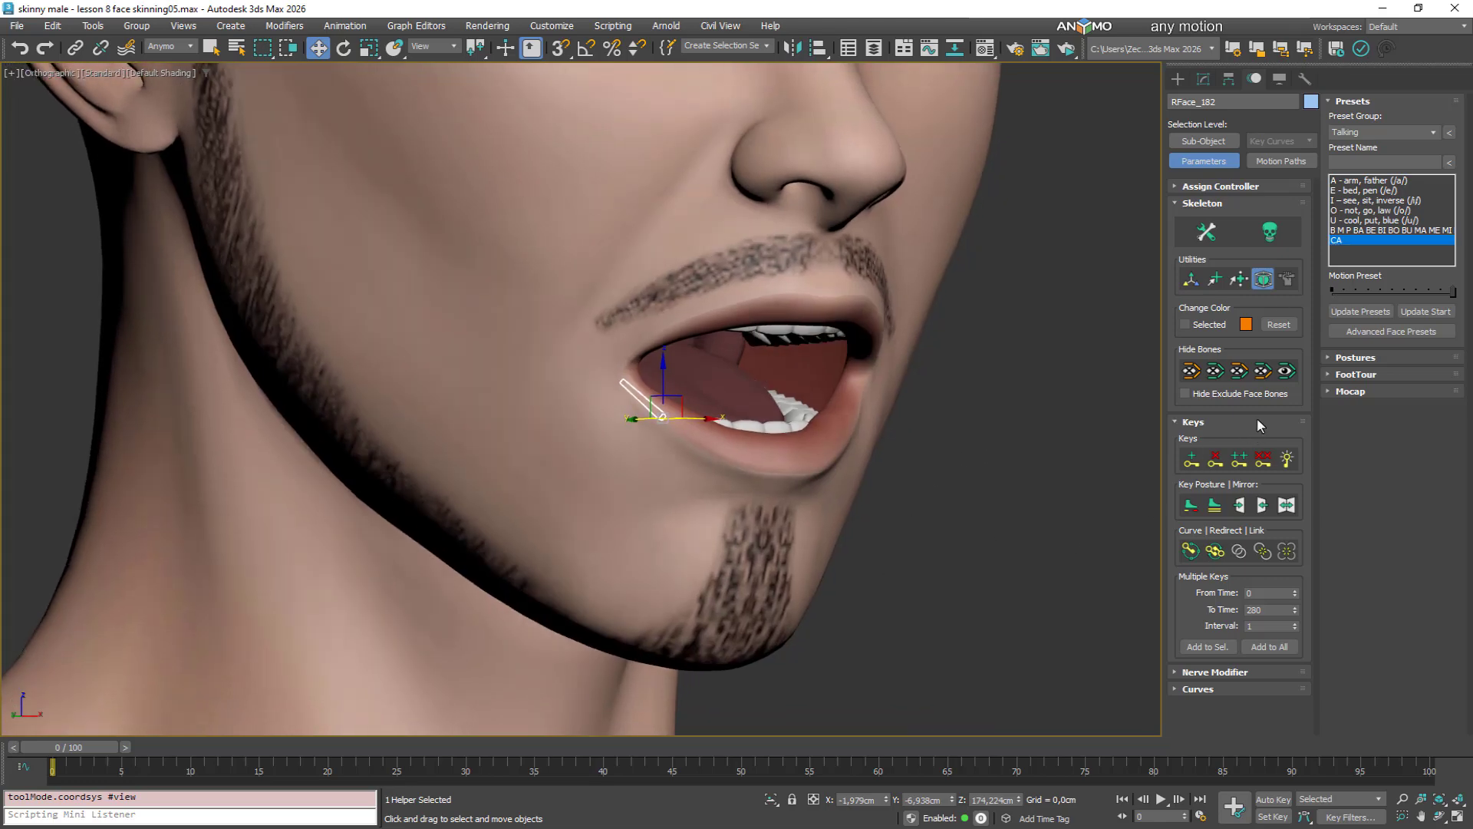
{"action": "left_click", "coordinate": [1286, 372]}
{"action": "left_click", "coordinate": [795, 702]}
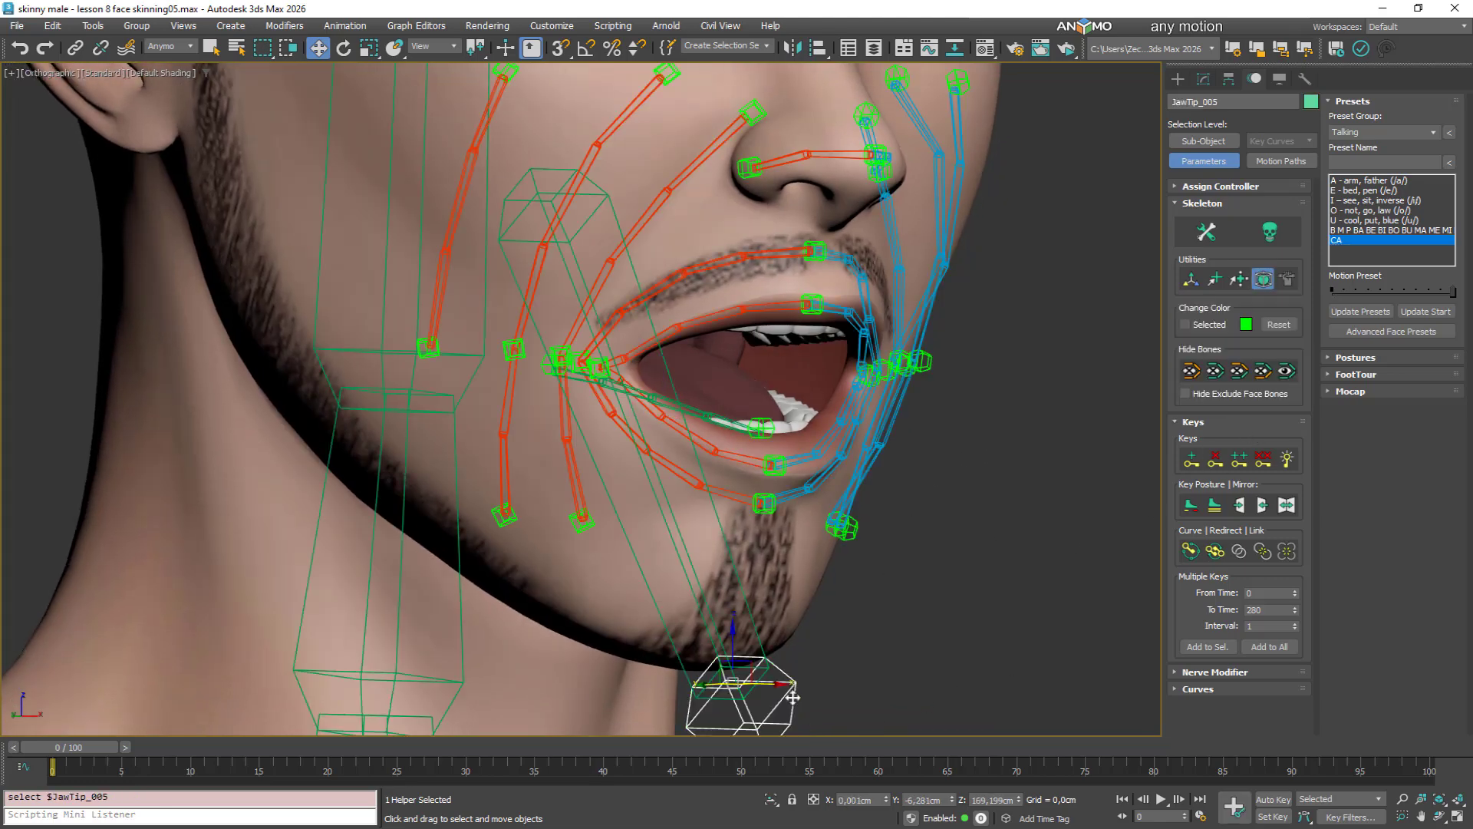
{"action": "left_click_drag", "start_coordinate": [733, 644], "coordinate": [745, 603]}
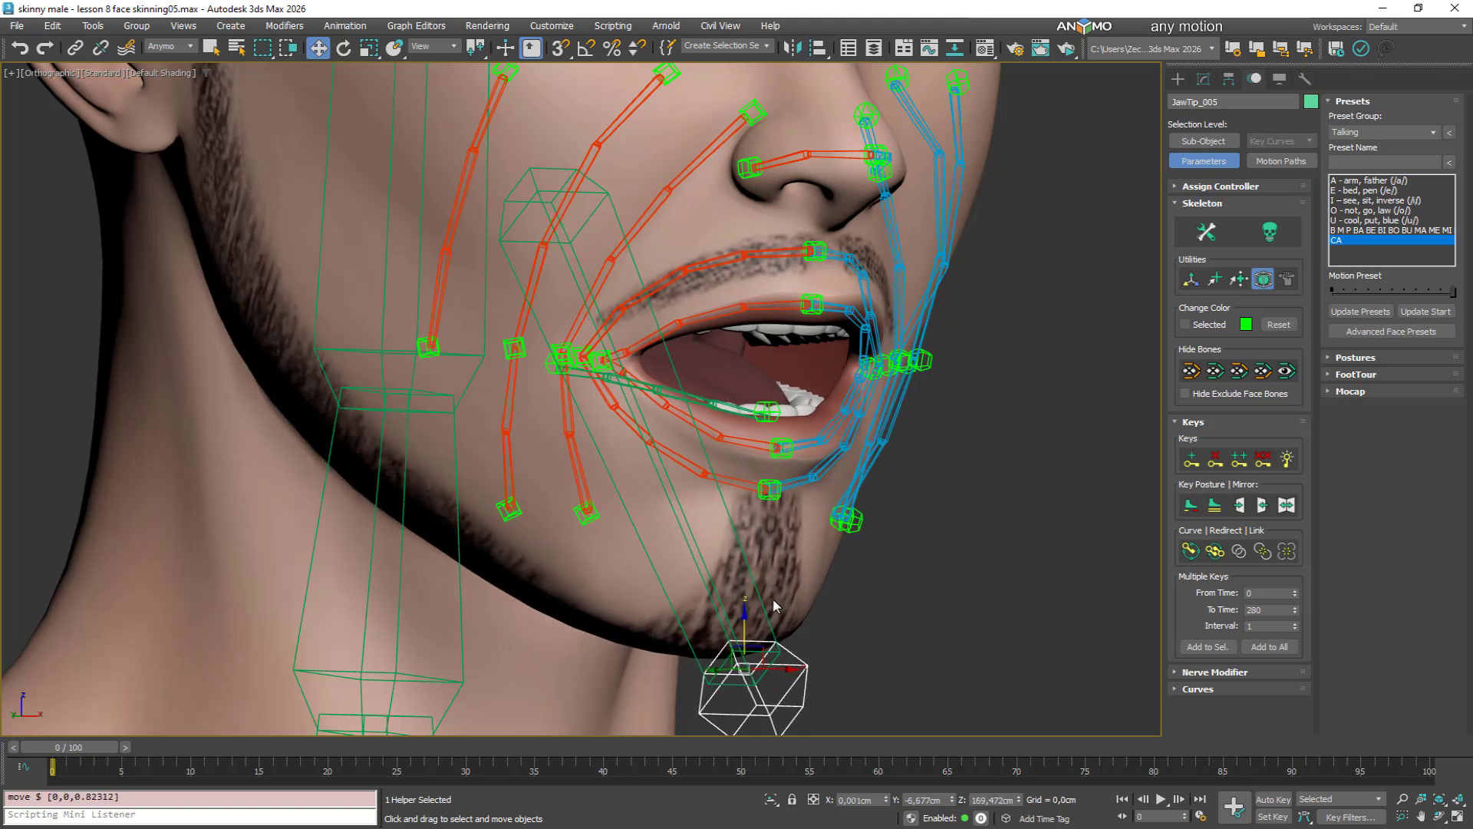
{"action": "left_click", "coordinate": [1373, 314]}
Test the CA preset's strength and compare its jaw opening with the A preset
{"action": "mouse_move", "coordinate": [1451, 294]}
{"action": "left_mouse_down"}
{"action": "mouse_move", "coordinate": [1338, 294]}
{"action": "mouse_move", "coordinate": [1464, 289]}
{"action": "left_mouse_up"}
{"action": "left_click", "coordinate": [1343, 182]}
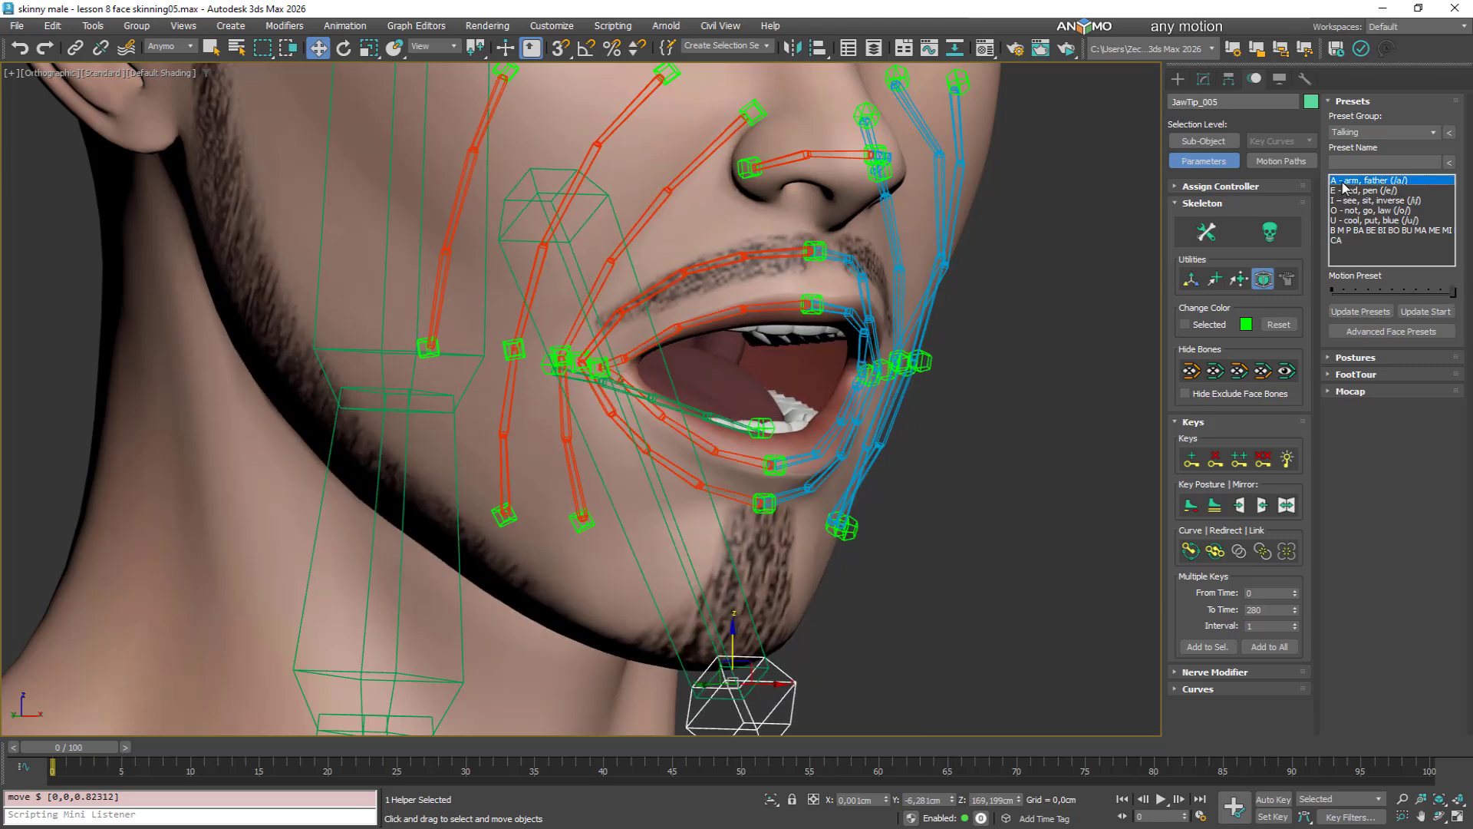
{"action": "left_click", "coordinate": [1344, 241]}
{"action": "left_click", "coordinate": [1359, 181]}
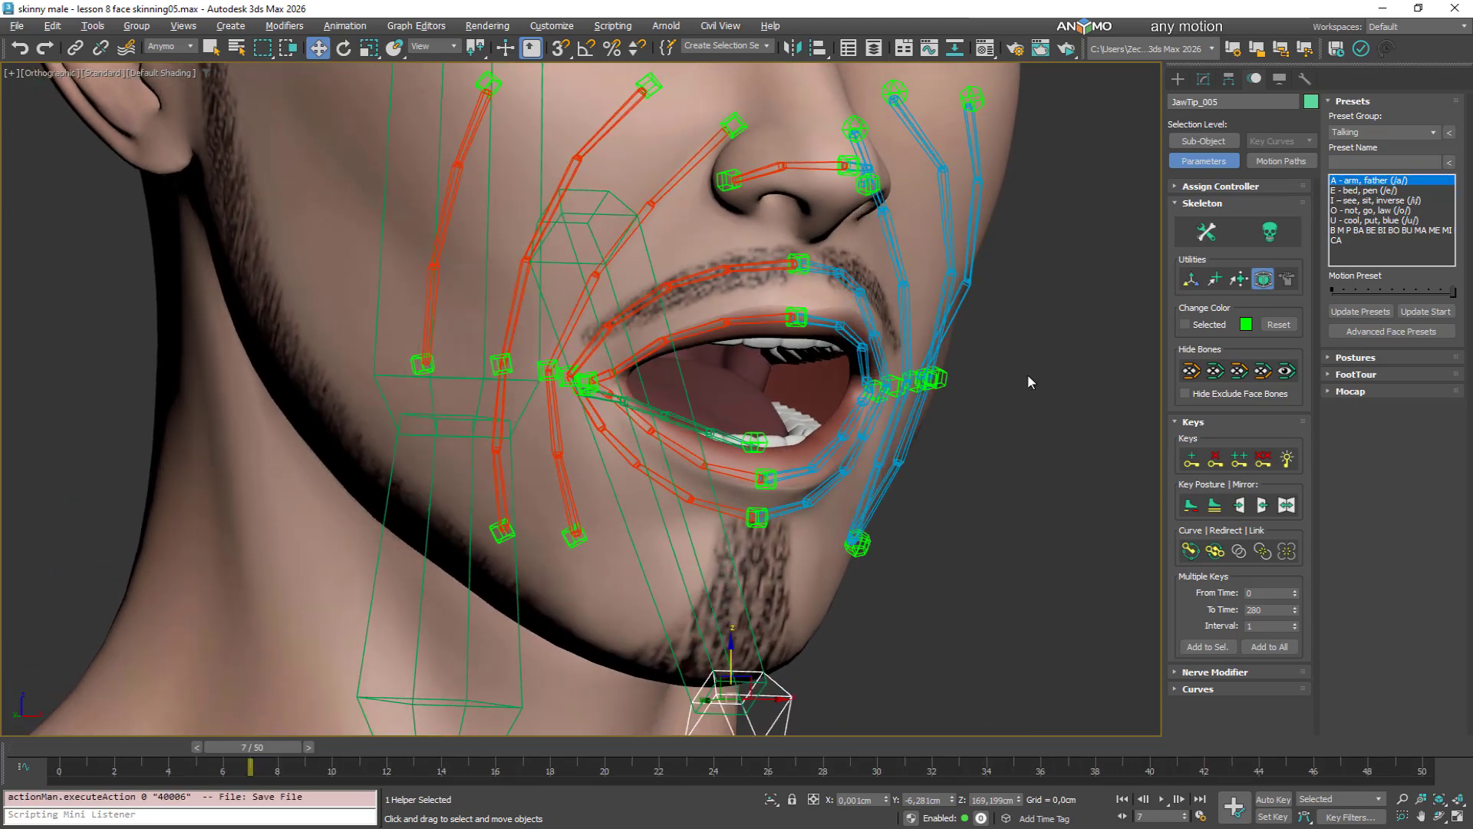
Apply the O preset and add a Talking preset named CO based on its pose
{"action": "left_click", "coordinate": [1379, 211]}
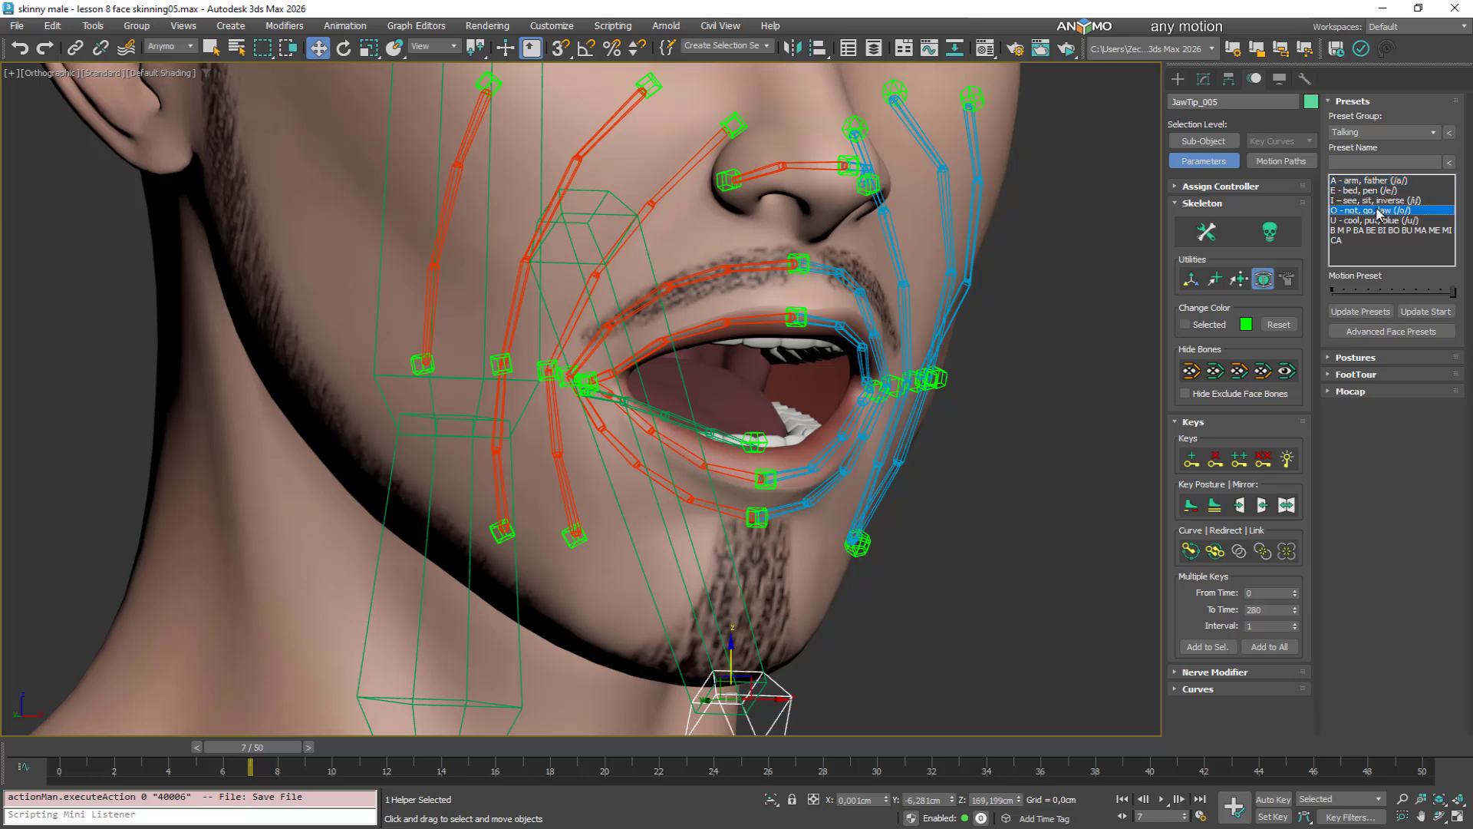
{"action": "left_click", "coordinate": [1369, 163]}
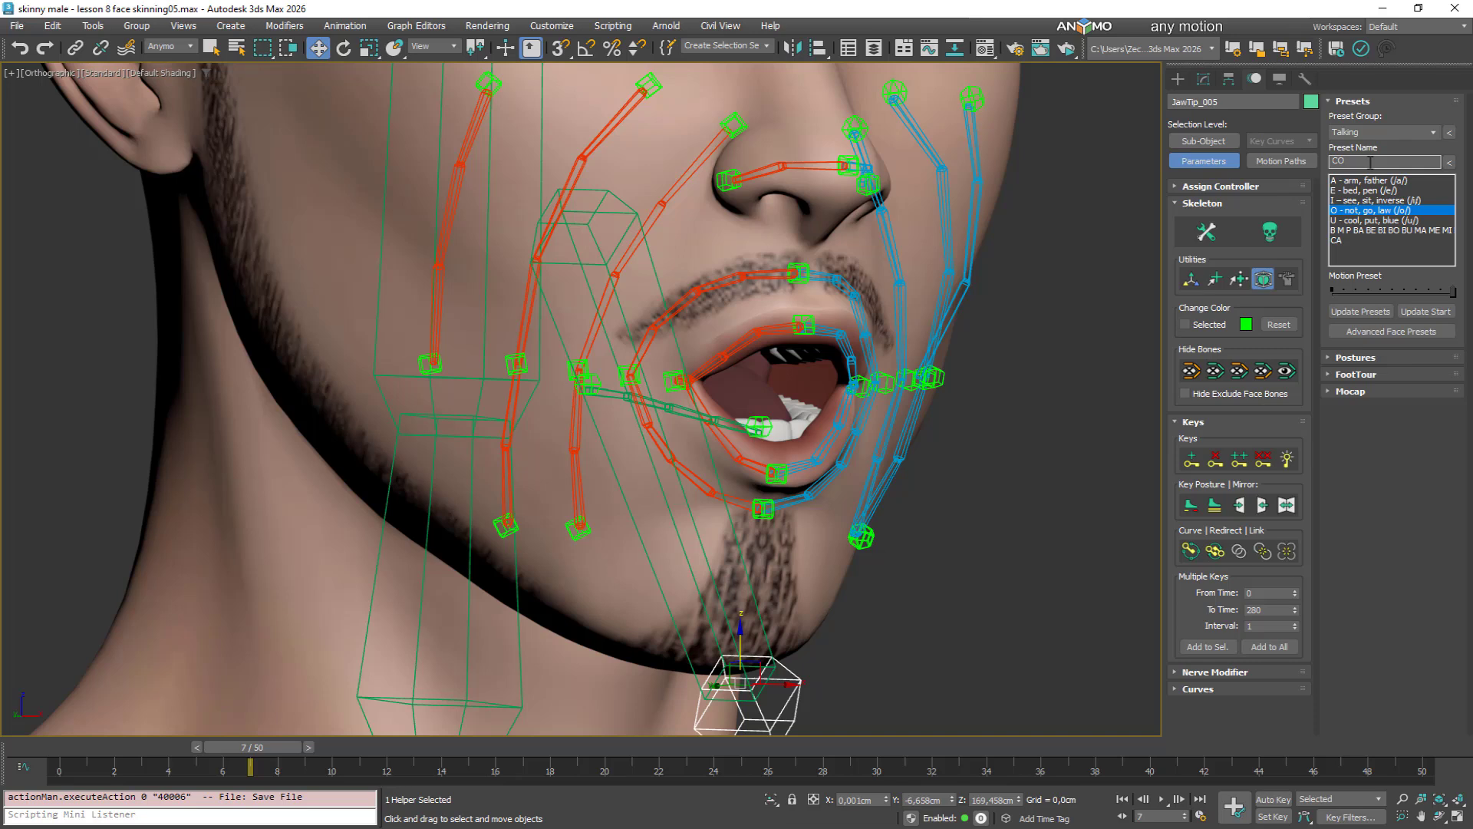
{"action": "left_click", "coordinate": [1449, 162]}
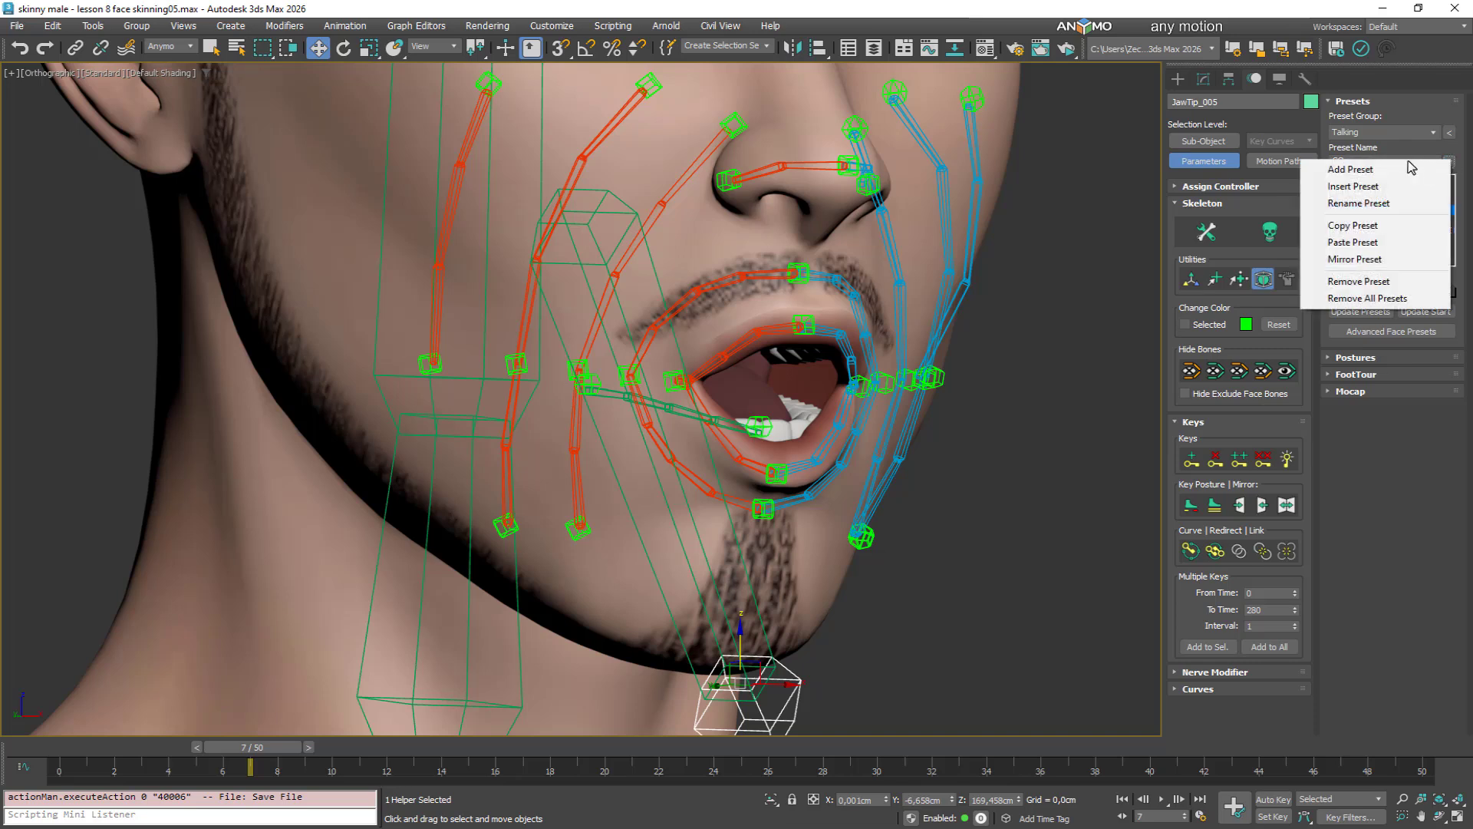
{"action": "left_click", "coordinate": [1381, 169]}
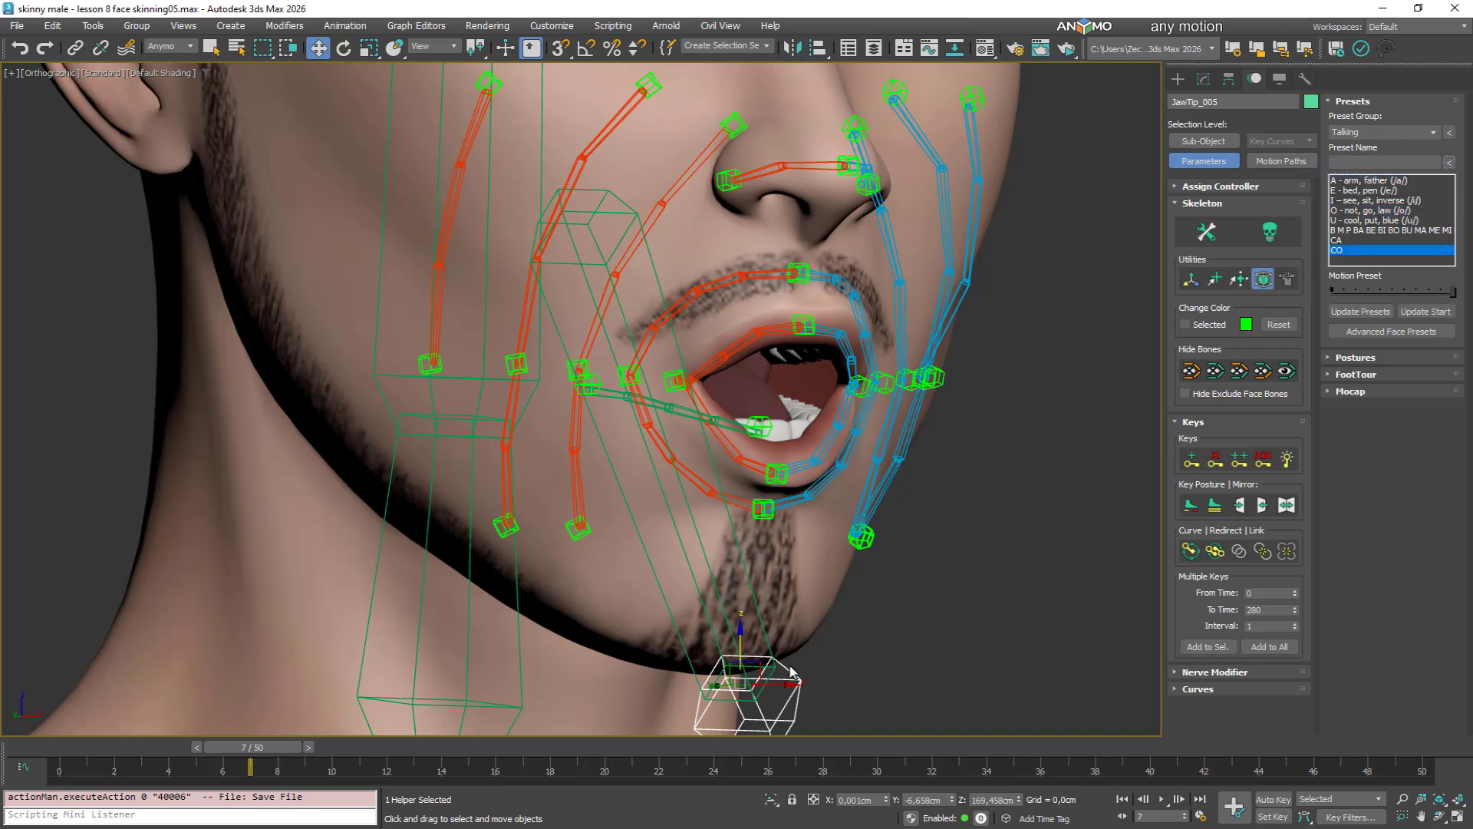
Raise the jaw tip about 0.74 cm in the CO pose, update the preset and compare it with O
{"action": "left_click_drag", "start_coordinate": [740, 638], "coordinate": [742, 600]}
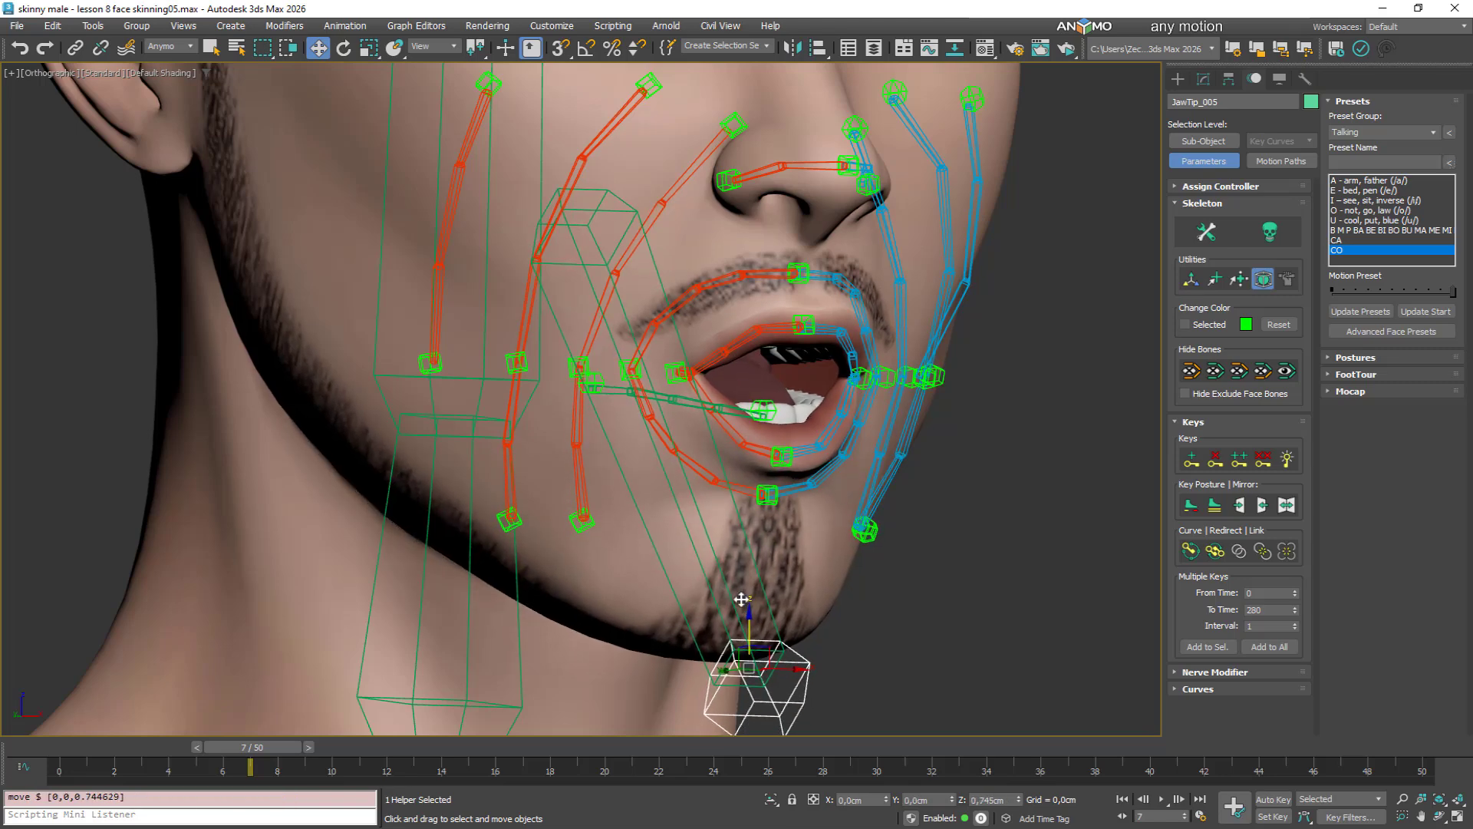
{"action": "left_click", "coordinate": [1359, 311]}
{"action": "left_click", "coordinate": [1364, 210]}
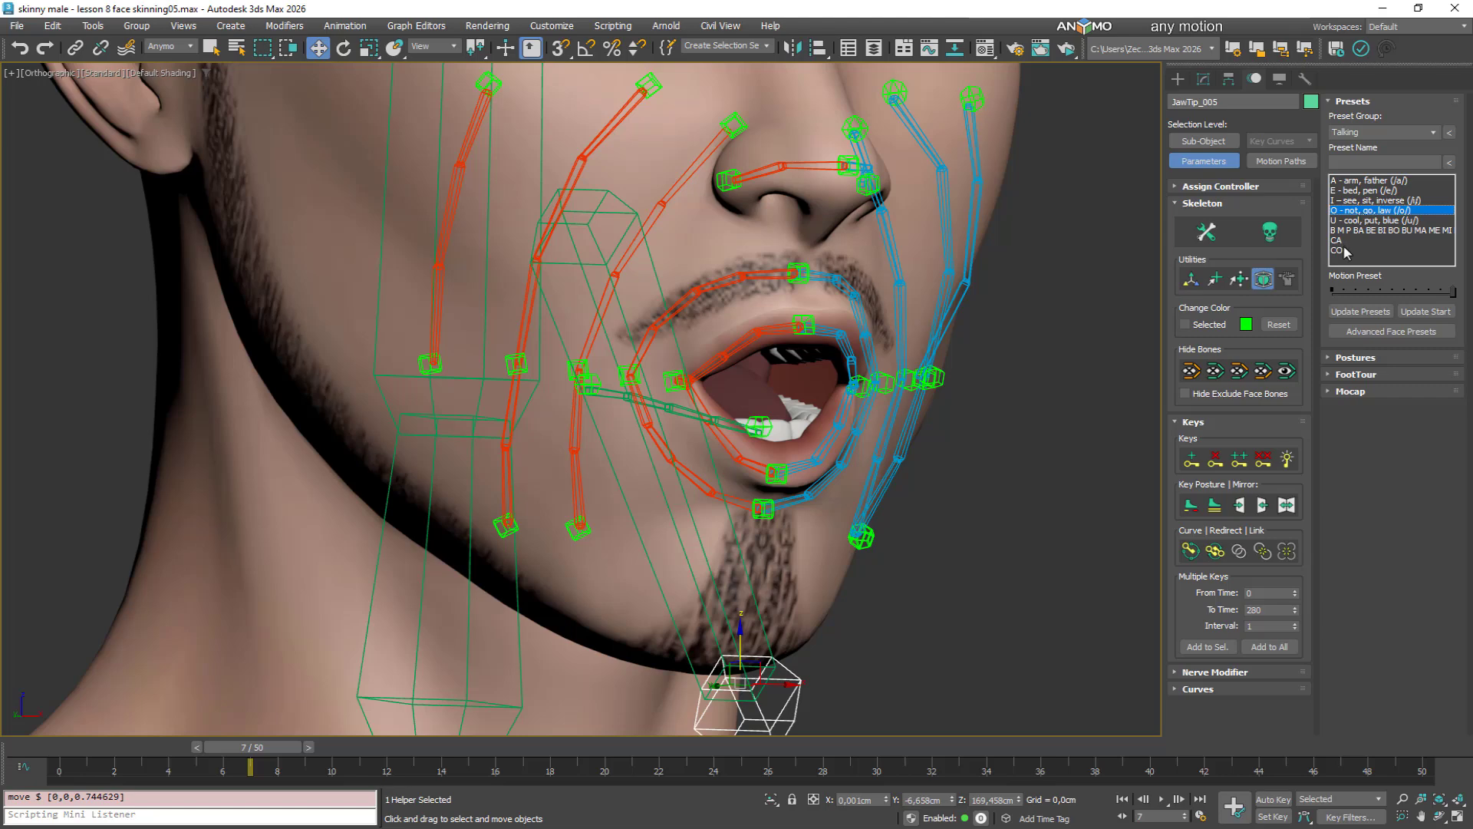
{"action": "left_click", "coordinate": [1343, 250]}
{"action": "left_click", "coordinate": [1358, 210]}
Apply the U preset and add a Talking preset named CU based on its pose
{"action": "left_click", "coordinate": [1356, 220]}
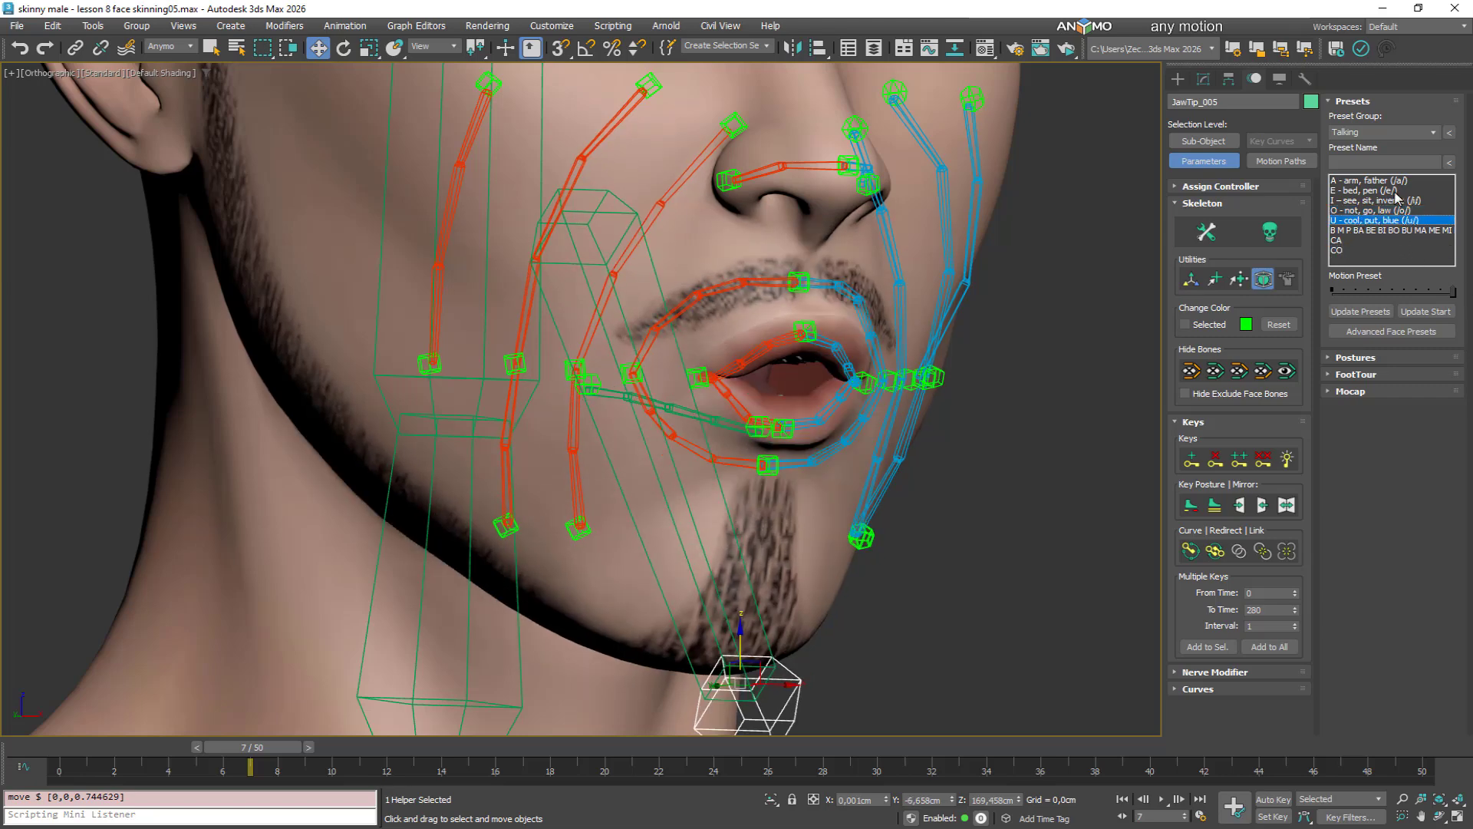
{"action": "left_click", "coordinate": [1359, 162]}
{"action": "left_click", "coordinate": [1450, 162]}
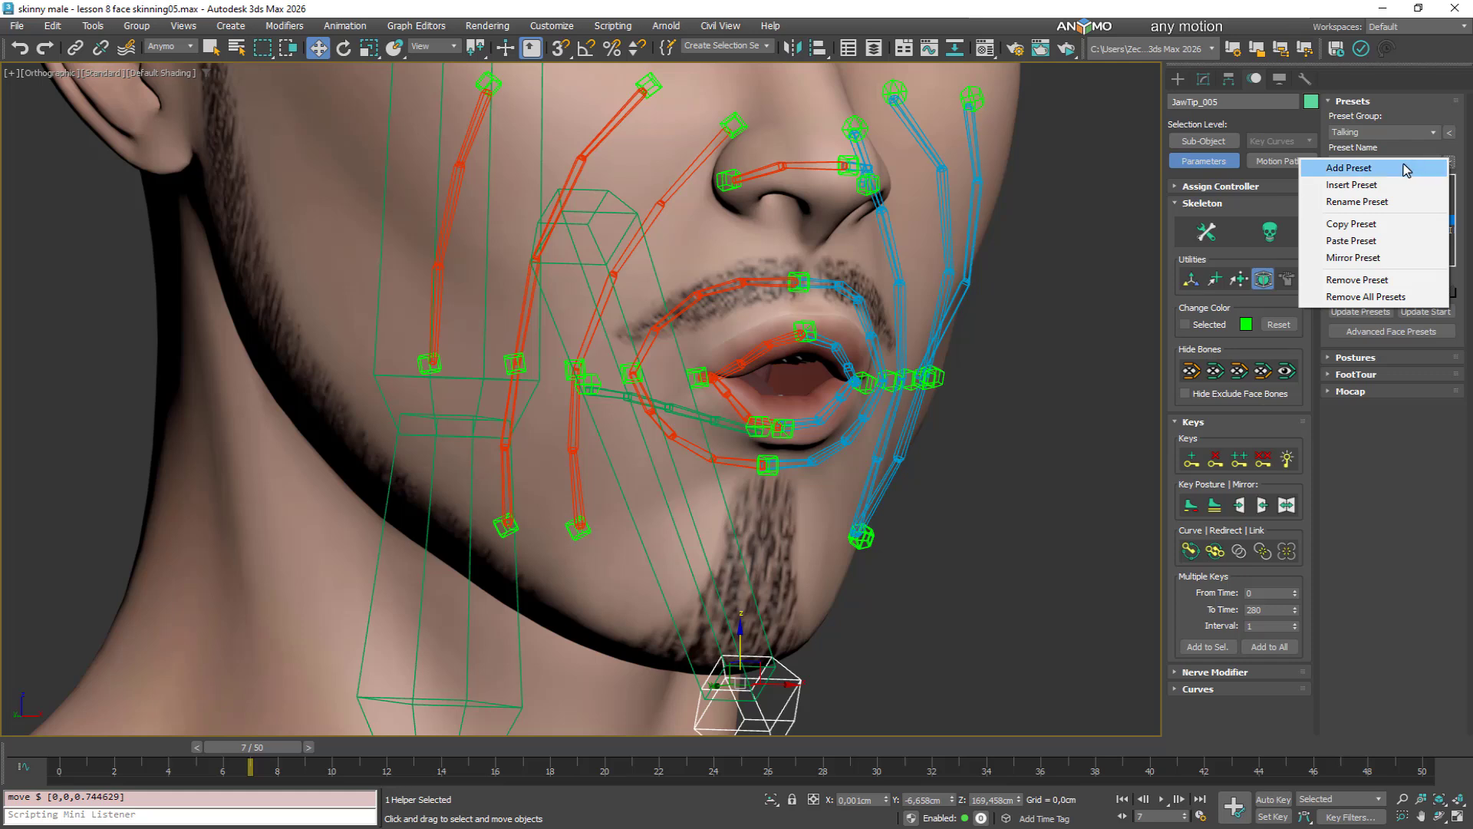
{"action": "left_click", "coordinate": [1406, 170]}
{"action": "left_click", "coordinate": [1365, 311]}
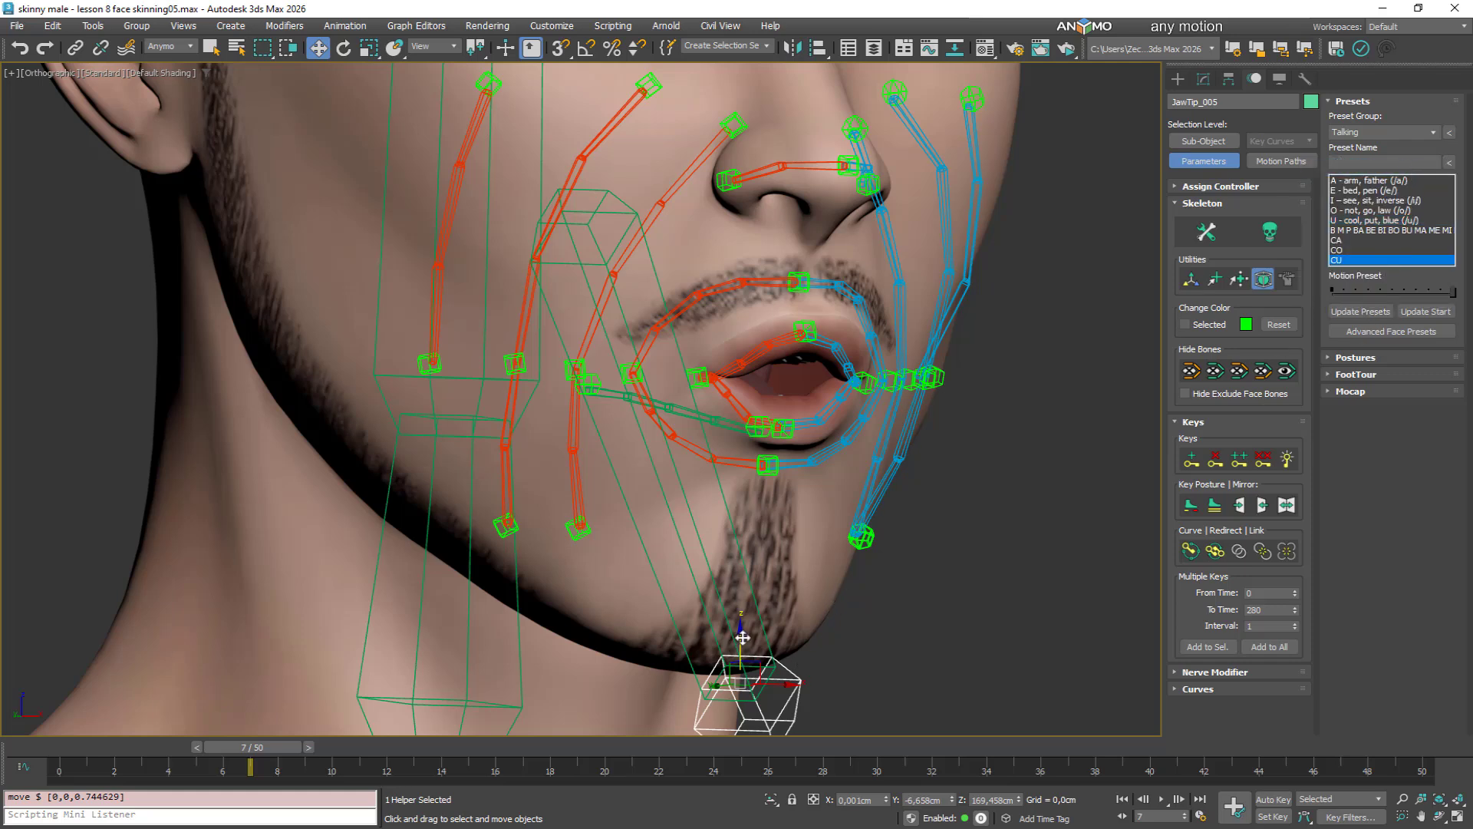
Raise the jaw tip about 0.63 cm in the CU pose and move the right lower-lip bone up about 0.07 cm
{"action": "left_click_drag", "start_coordinate": [742, 637], "coordinate": [745, 606]}
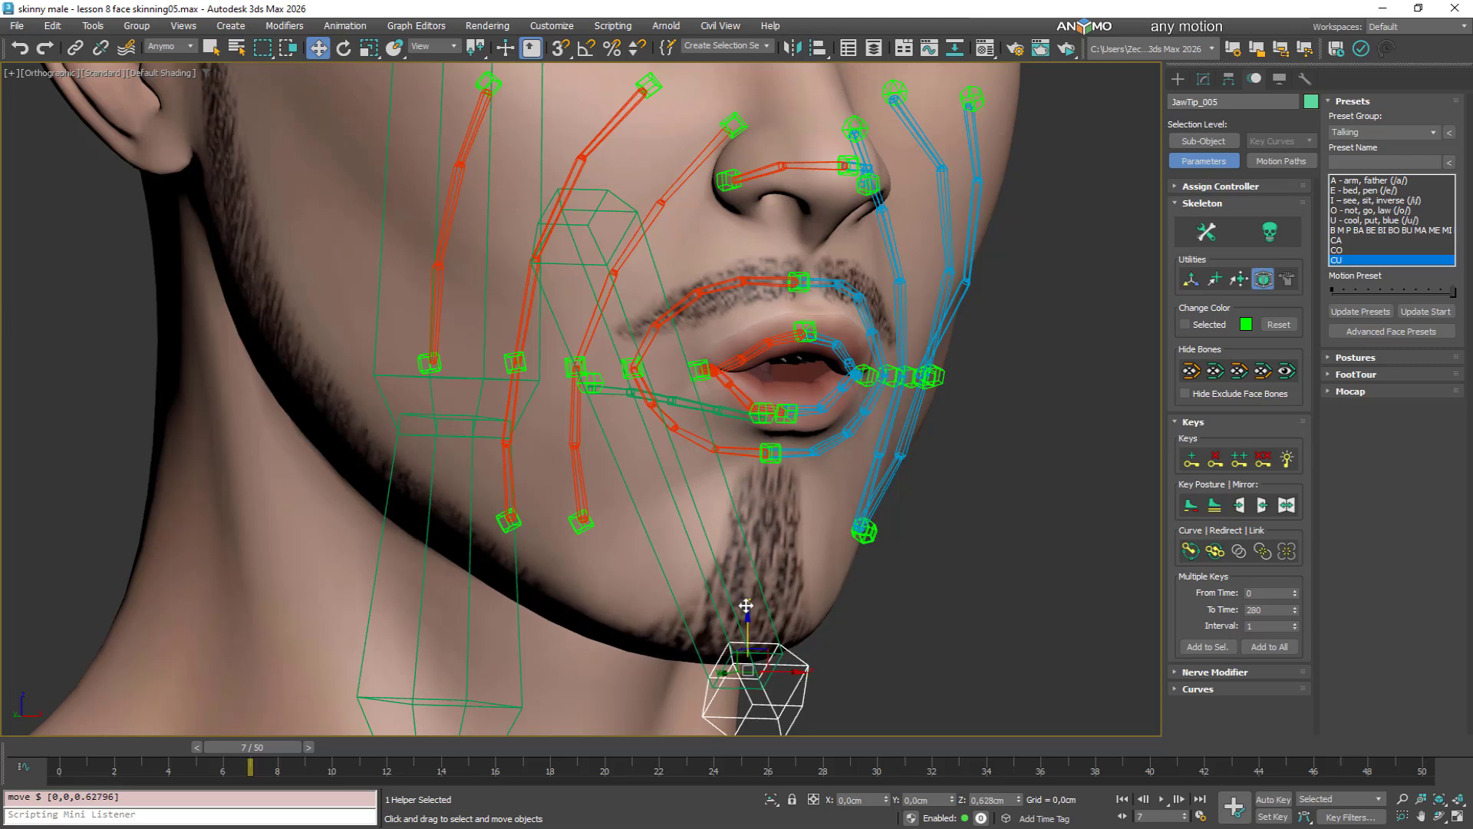
{"action": "middle_click_drag", "start_coordinate": [844, 486], "coordinate": [785, 458], "text": "alt"}
{"action": "scroll", "coordinate": [720, 388], "scroll_direction": "up", "scroll_amount": 5}
{"action": "left_click", "coordinate": [705, 408]}
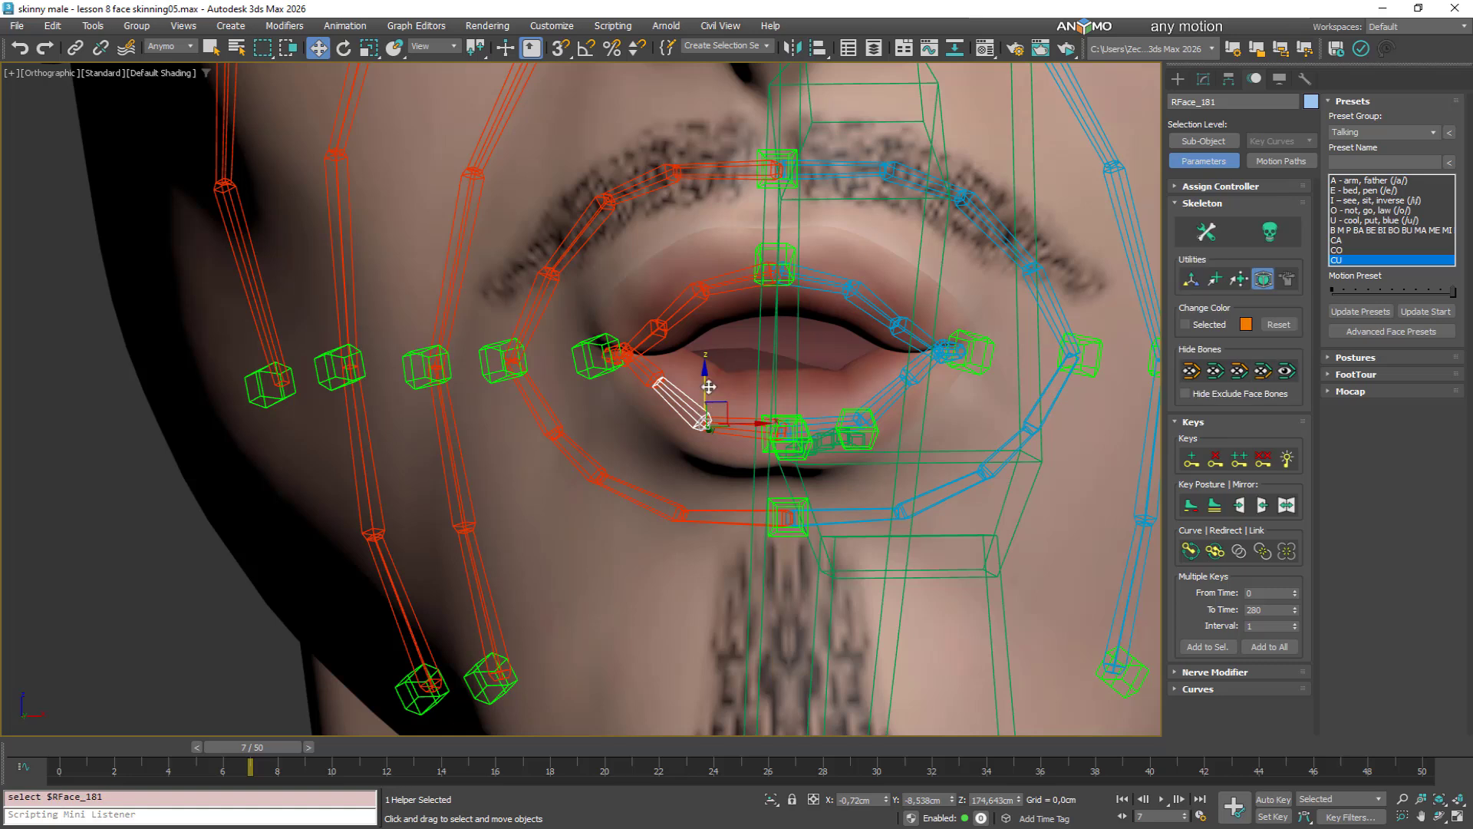
{"action": "left_click_drag", "start_coordinate": [705, 385], "coordinate": [704, 379]}
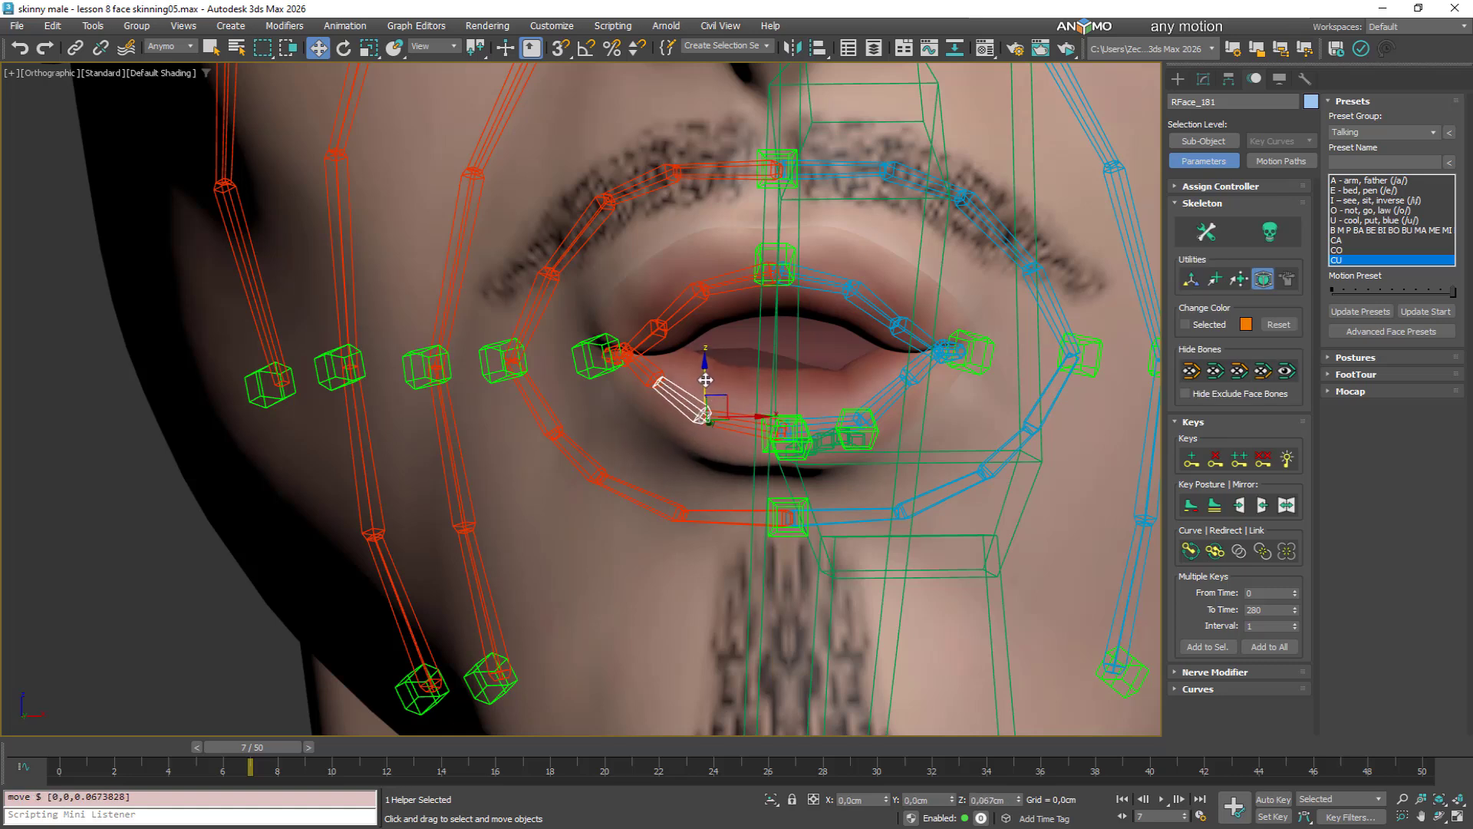
Lower the right upper-lip bone about 0.04 cm, adjust its depth slightly, and mirror the pose before updating the CU preset
{"action": "left_click", "coordinate": [697, 306]}
{"action": "left_click_drag", "start_coordinate": [703, 252], "coordinate": [703, 255]}
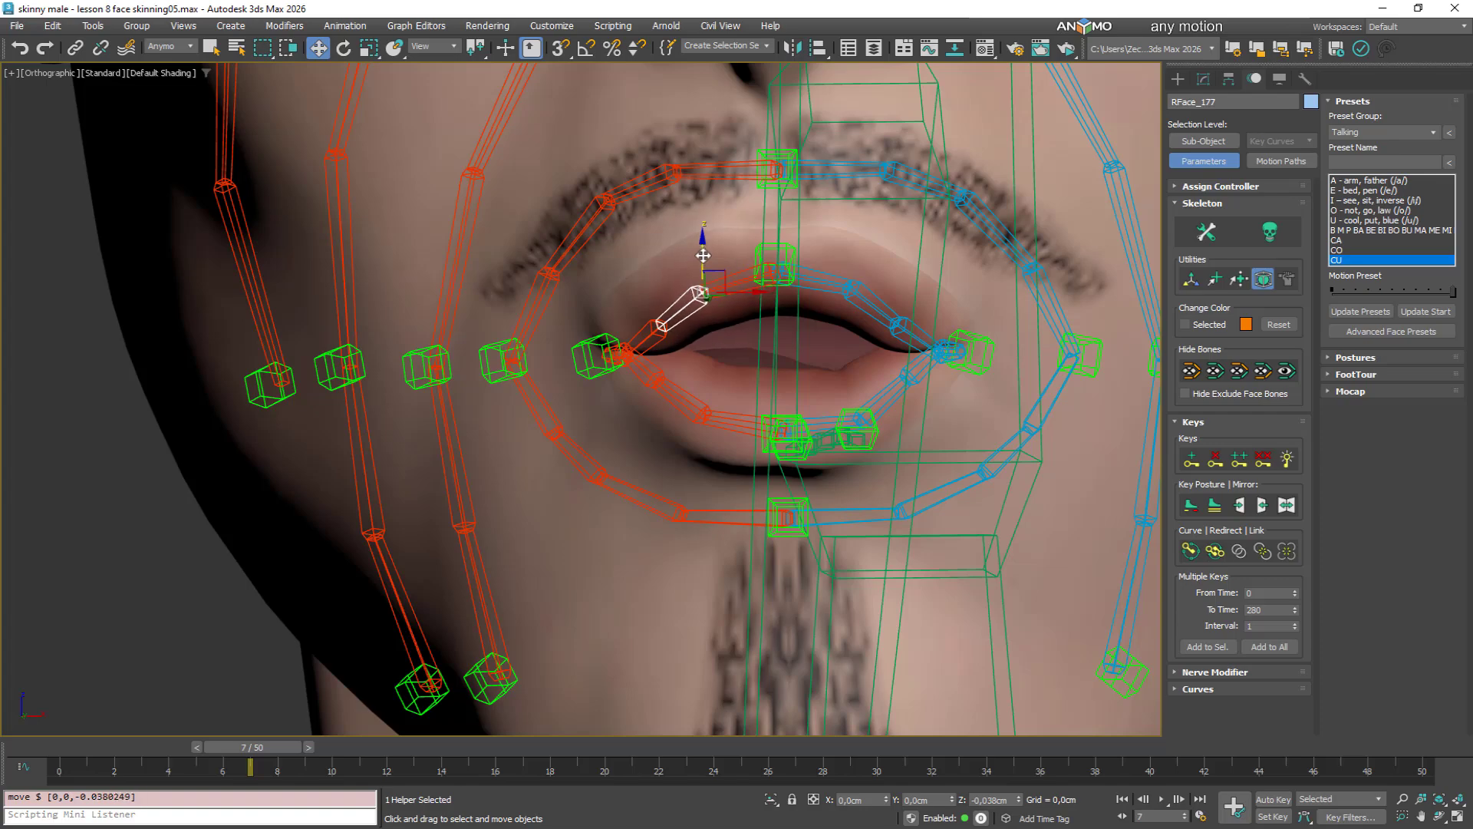
{"action": "mouse_move", "coordinate": [704, 255]}
{"action": "middle_mouse_down", "text": "alt"}
{"action": "mouse_move", "coordinate": [734, 302]}
{"action": "mouse_move", "coordinate": [730, 243]}
{"action": "middle_mouse_up", "text": "alt"}
{"action": "left_click_drag", "start_coordinate": [721, 307], "coordinate": [724, 310]}
{"action": "middle_click_drag", "start_coordinate": [777, 294], "coordinate": [802, 460], "text": "alt"}
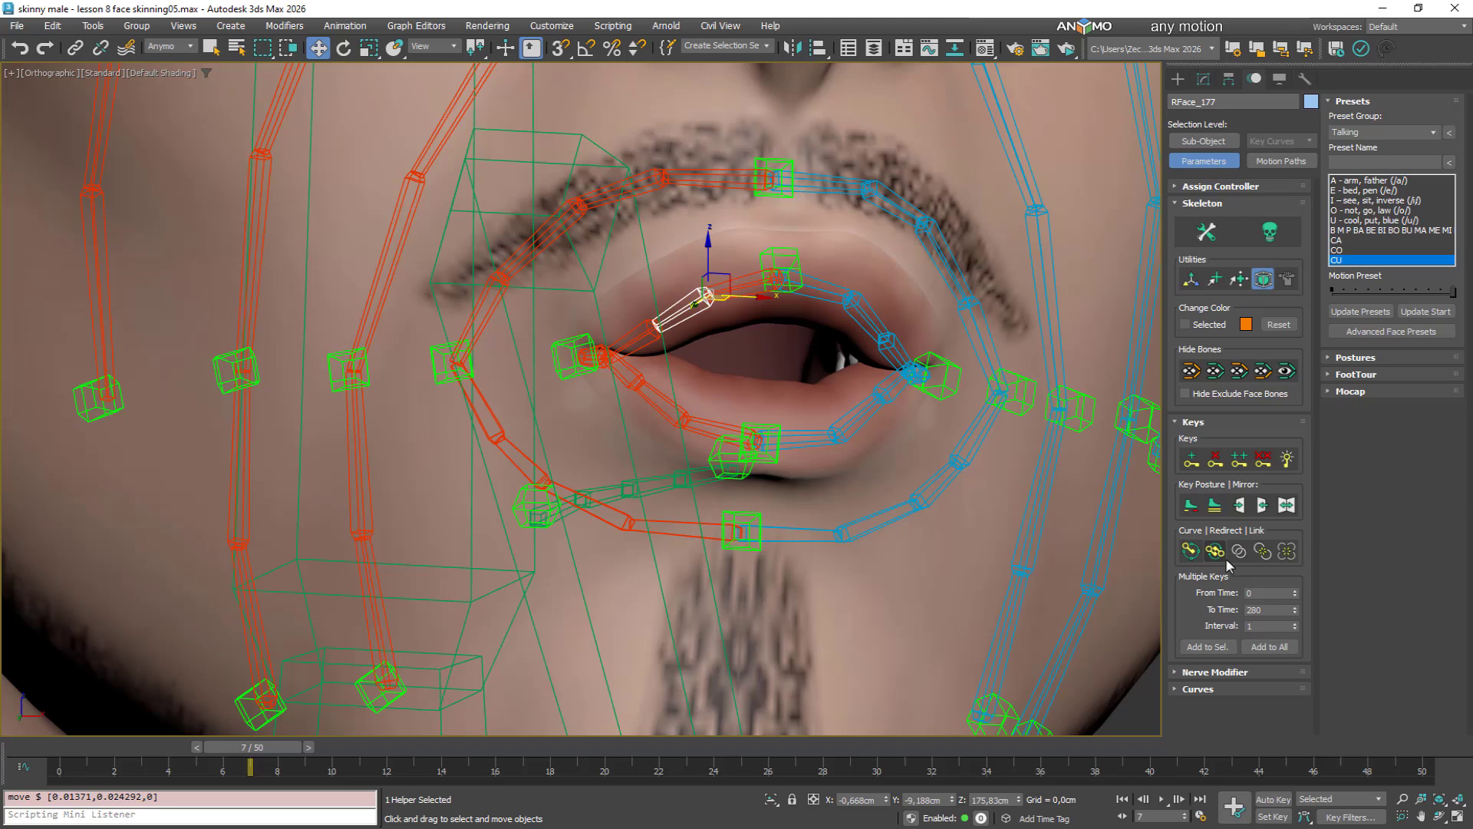
{"action": "left_click", "coordinate": [1287, 504]}
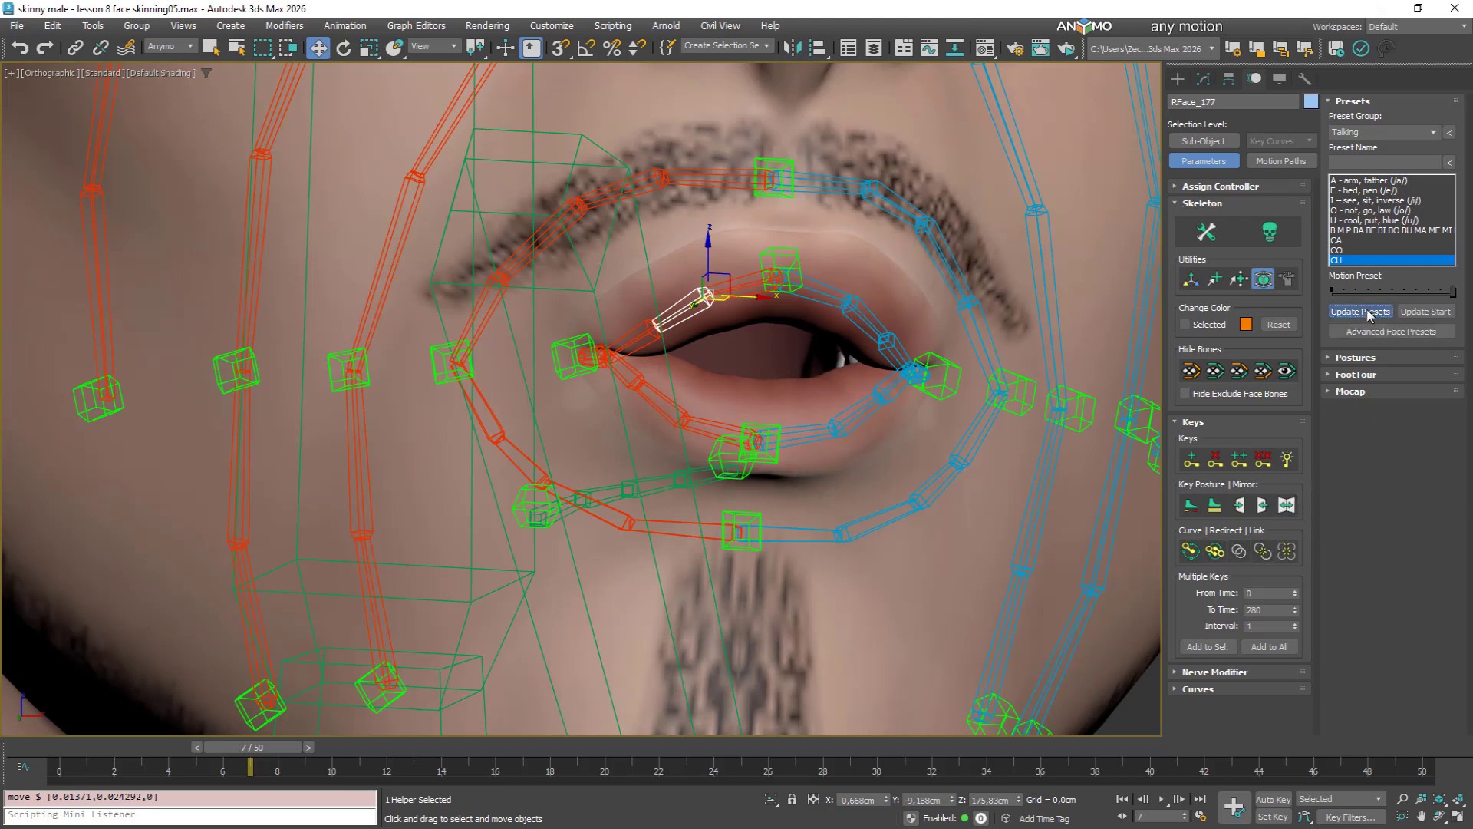
Compare the CU mouth pose with the U preset by applying them alternately
{"action": "scroll", "coordinate": [822, 342], "scroll_direction": "down", "scroll_amount": 2}
{"action": "middle_click_drag", "start_coordinate": [823, 335], "coordinate": [849, 437], "text": "alt"}
{"action": "scroll", "coordinate": [849, 439], "scroll_direction": "down", "scroll_amount": 3}
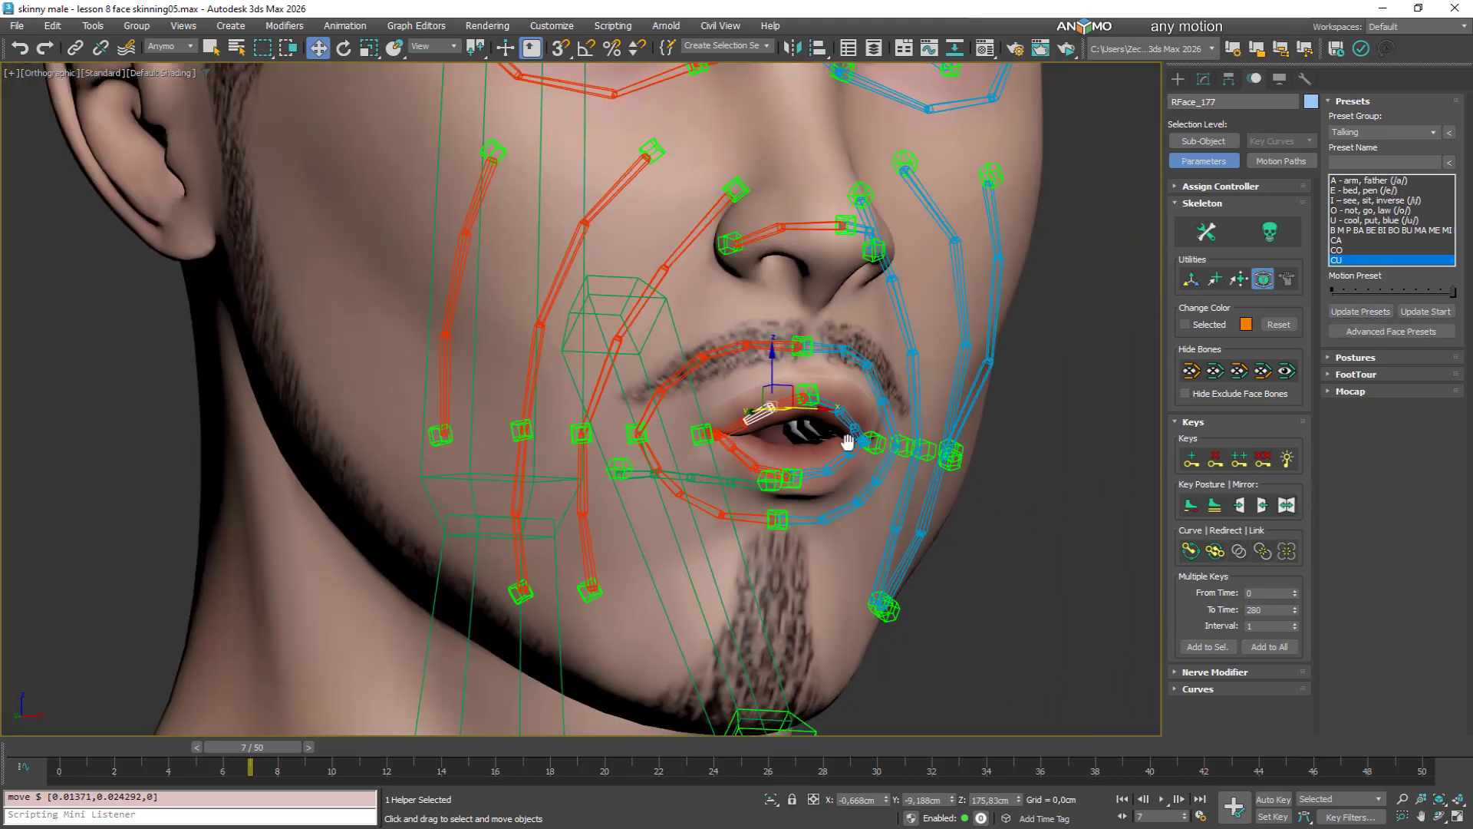
{"action": "left_click", "coordinate": [1352, 220]}
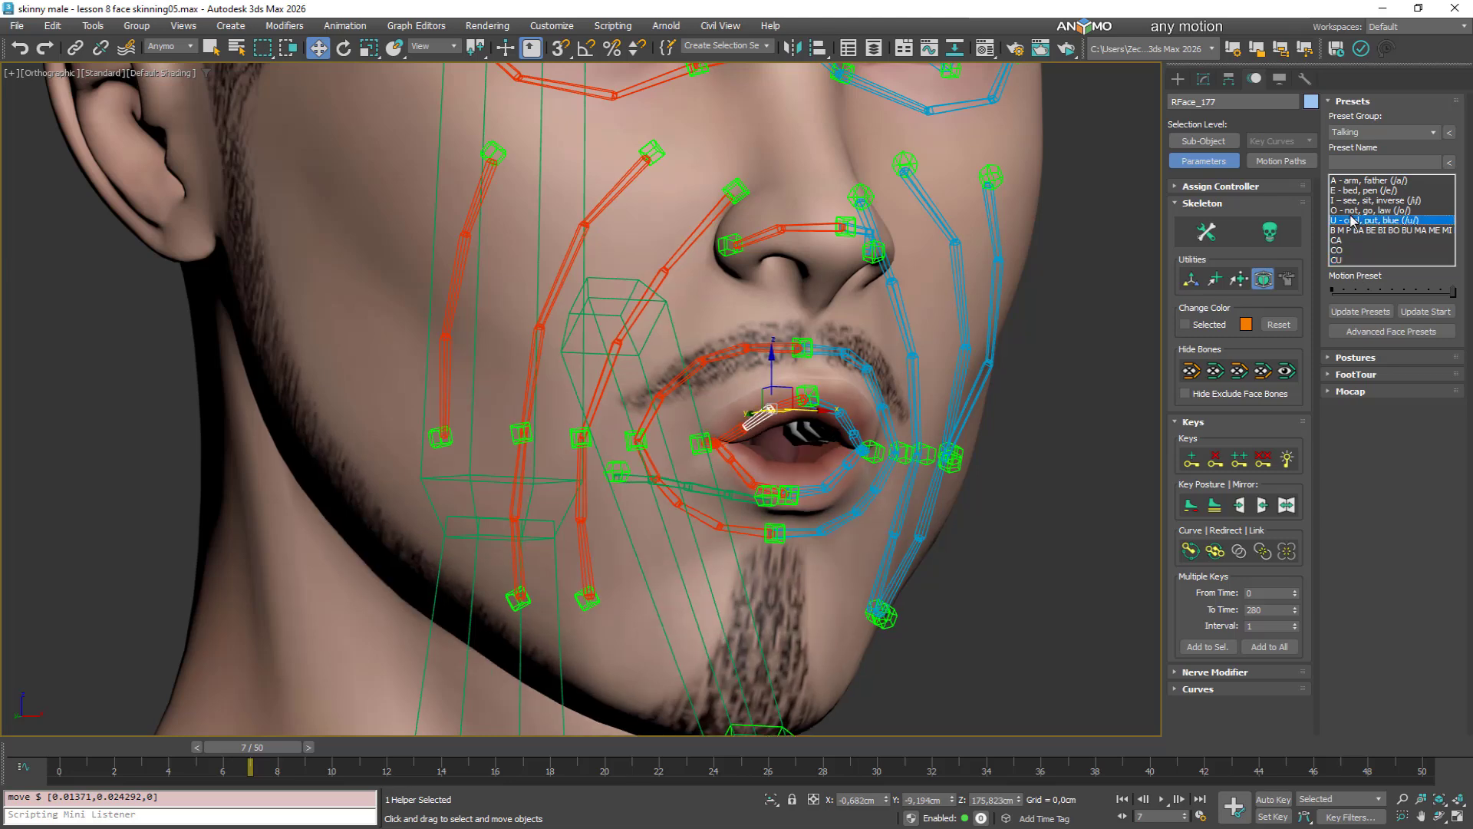
{"action": "left_click", "coordinate": [1354, 259]}
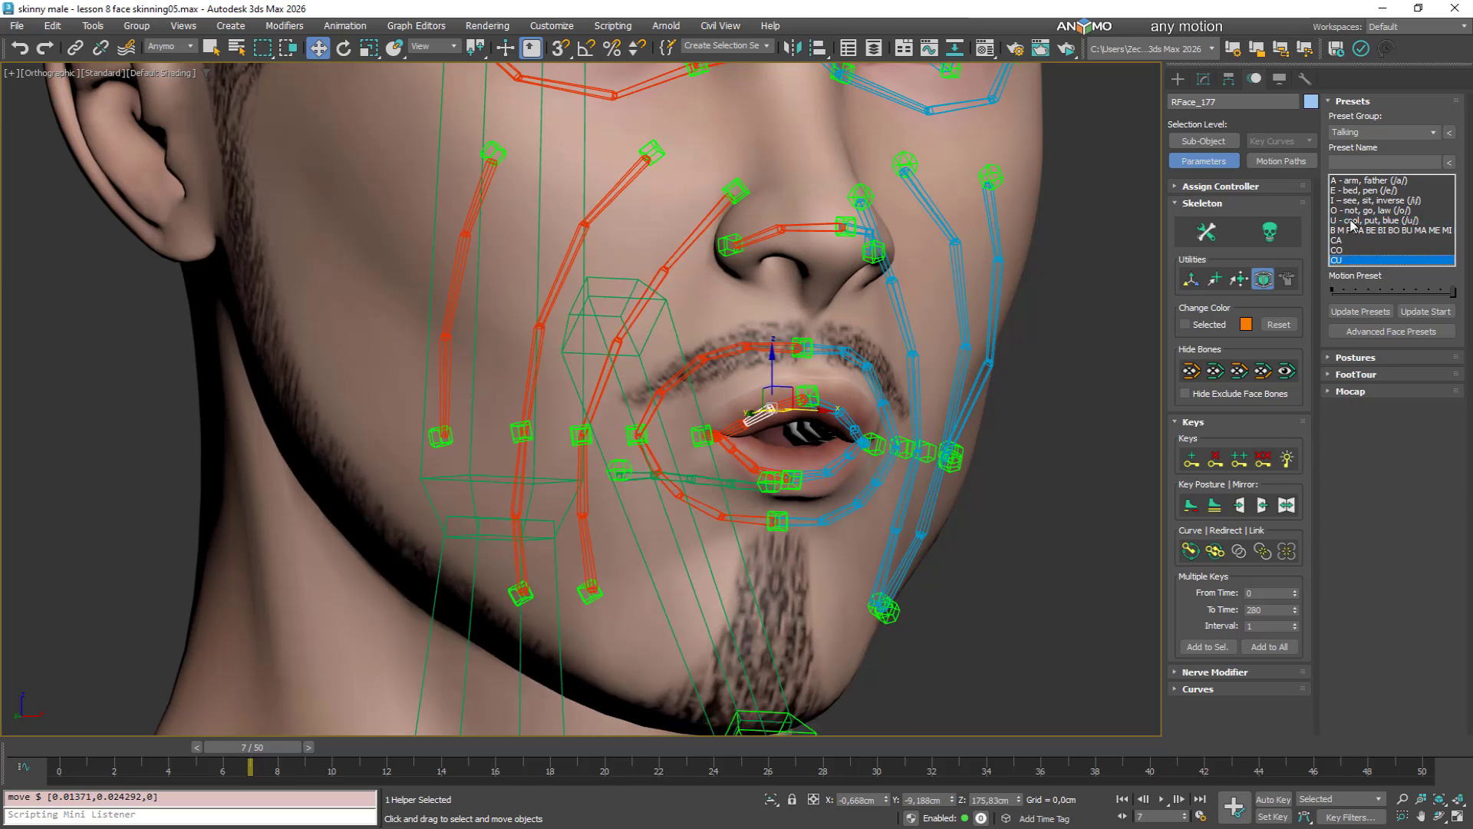
{"action": "left_click", "coordinate": [1352, 221]}
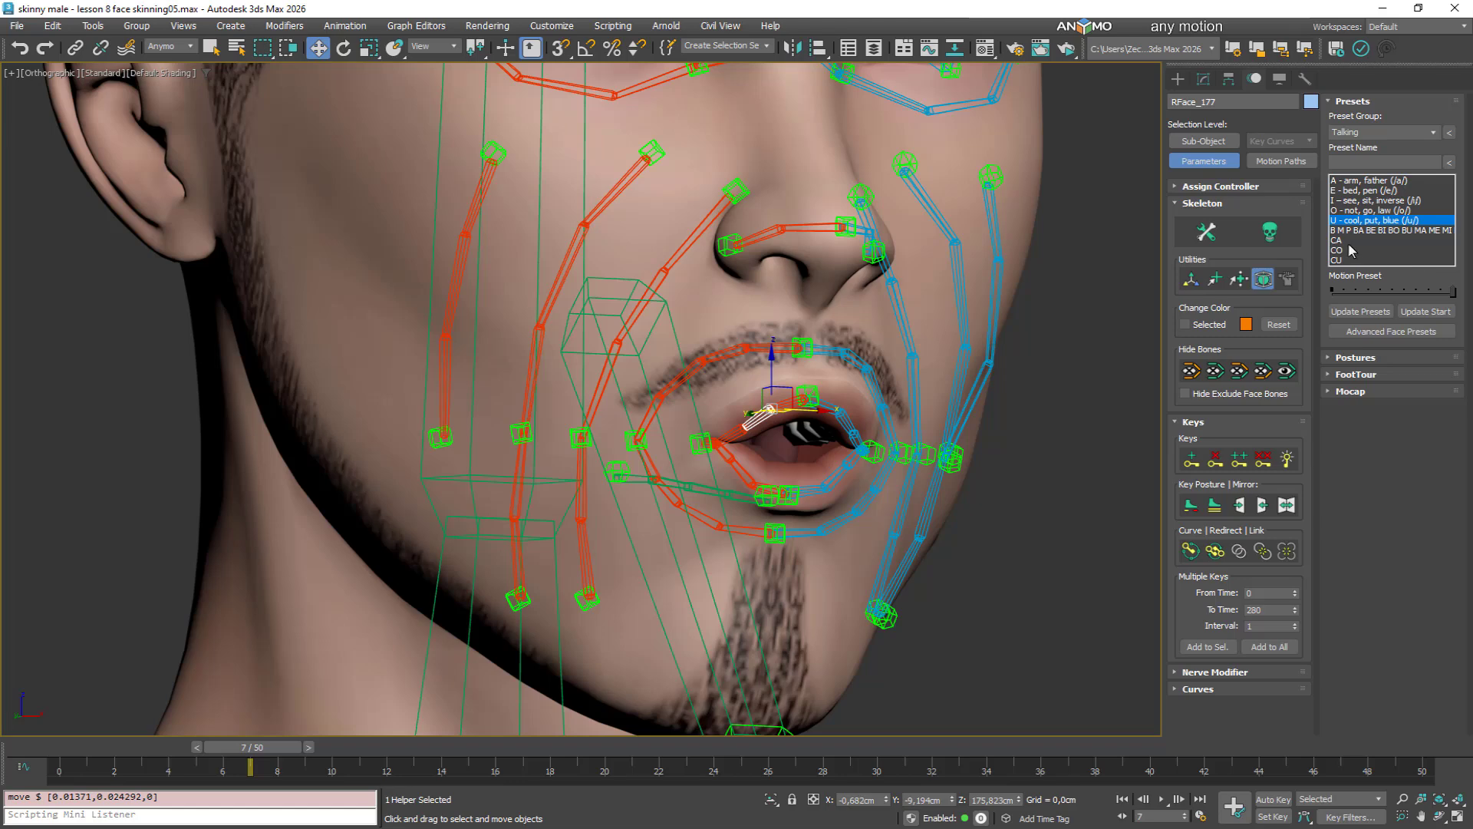
Rename the Talking preset CA as "CA KA GA HA - car, cat (/ka/)"
{"action": "left_click", "coordinate": [1349, 240]}
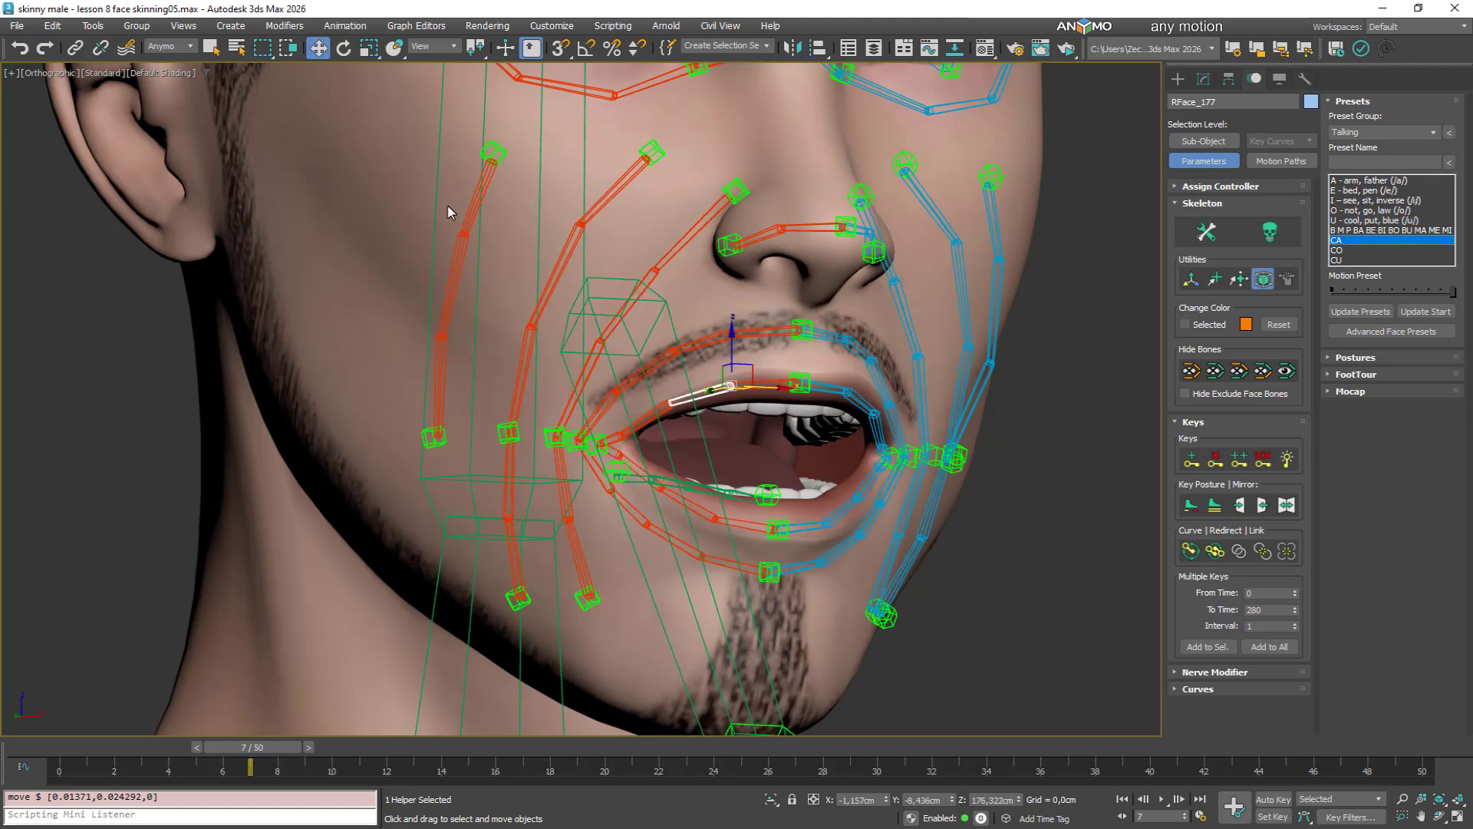
{"action": "left_click", "coordinate": [1358, 162]}
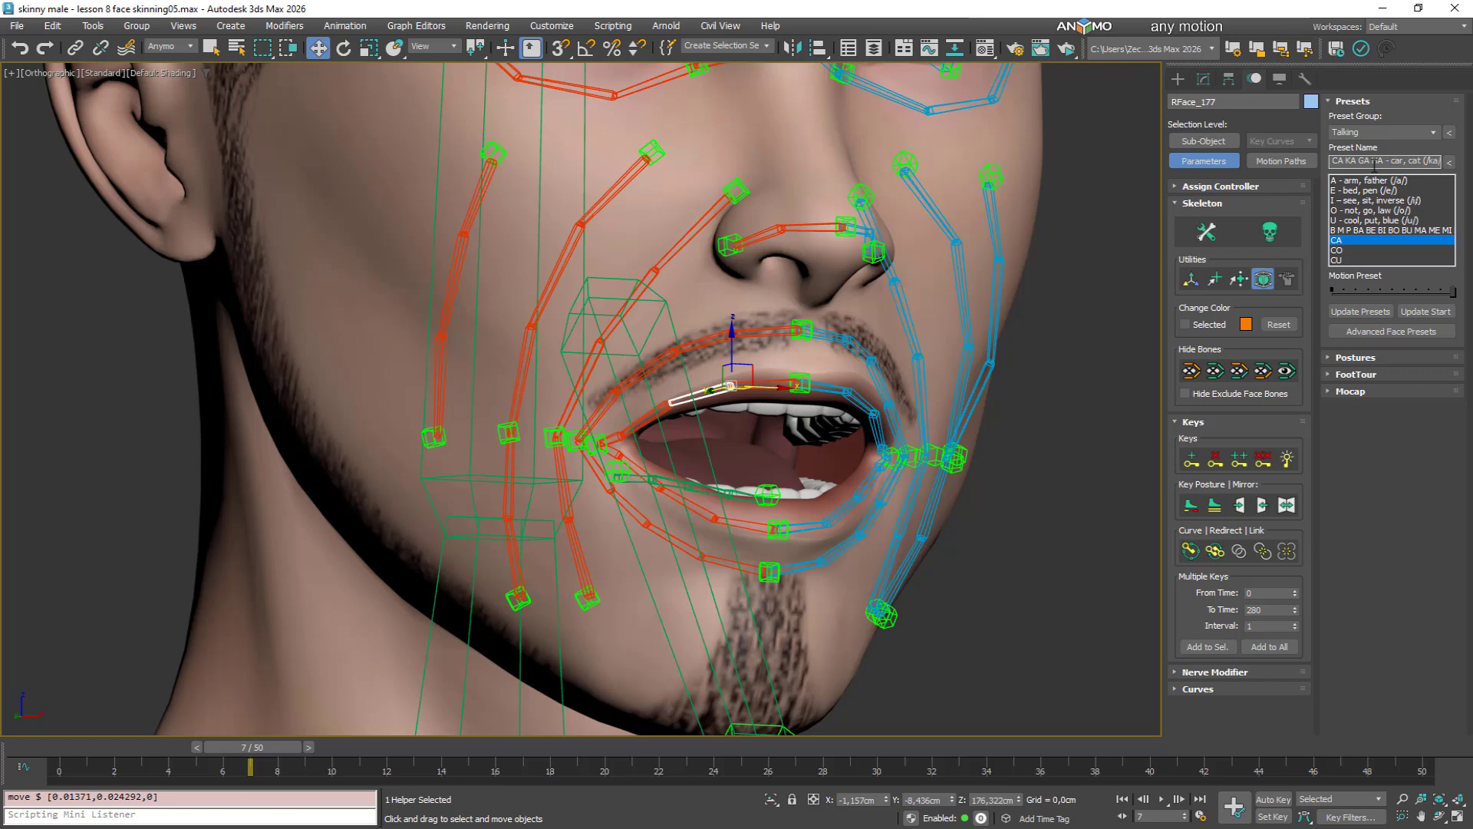
{"action": "type", "text": ")"}
{"action": "left_click", "coordinate": [1449, 163]}
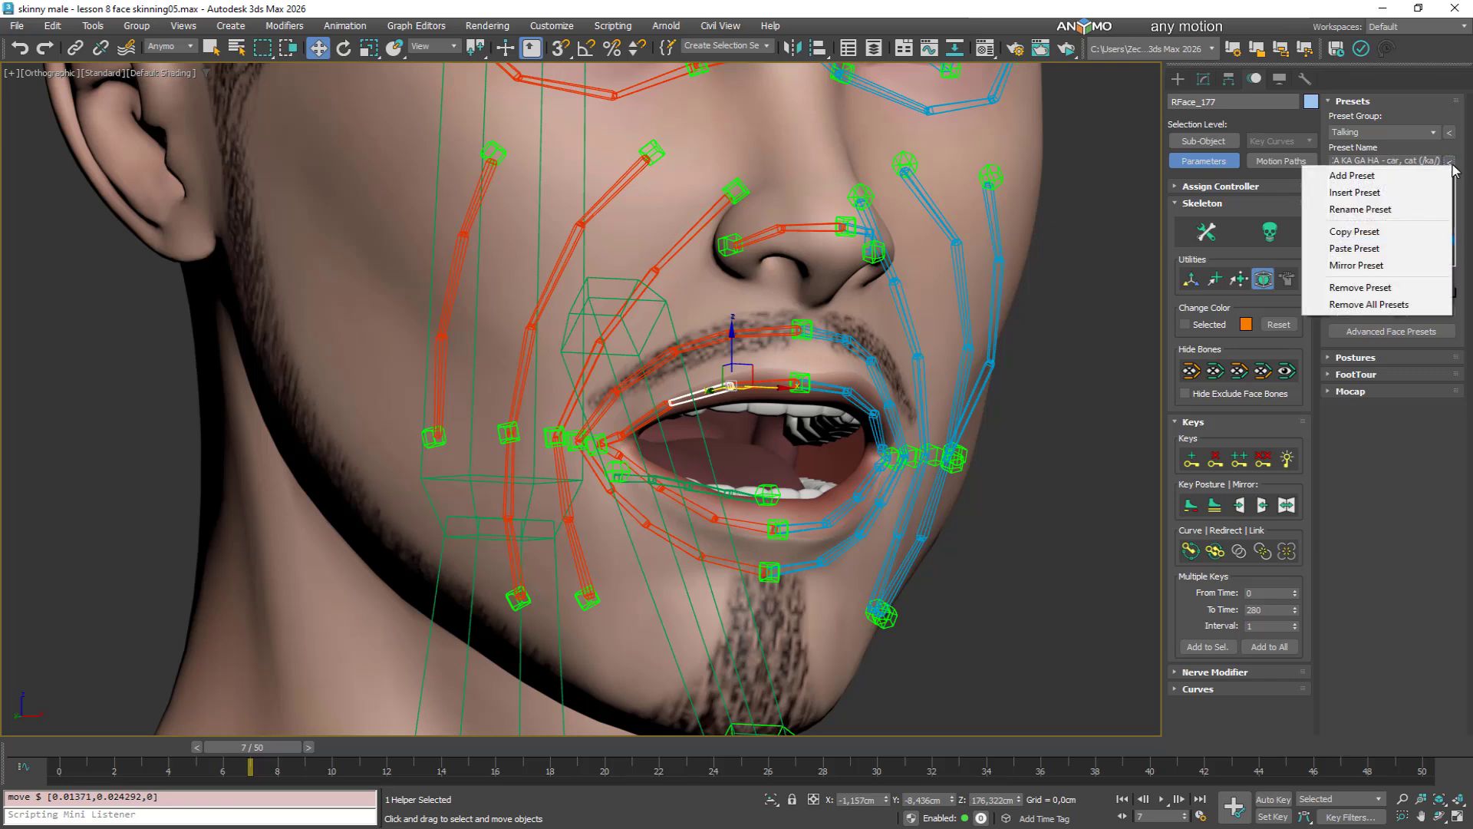
{"action": "left_click", "coordinate": [1398, 210]}
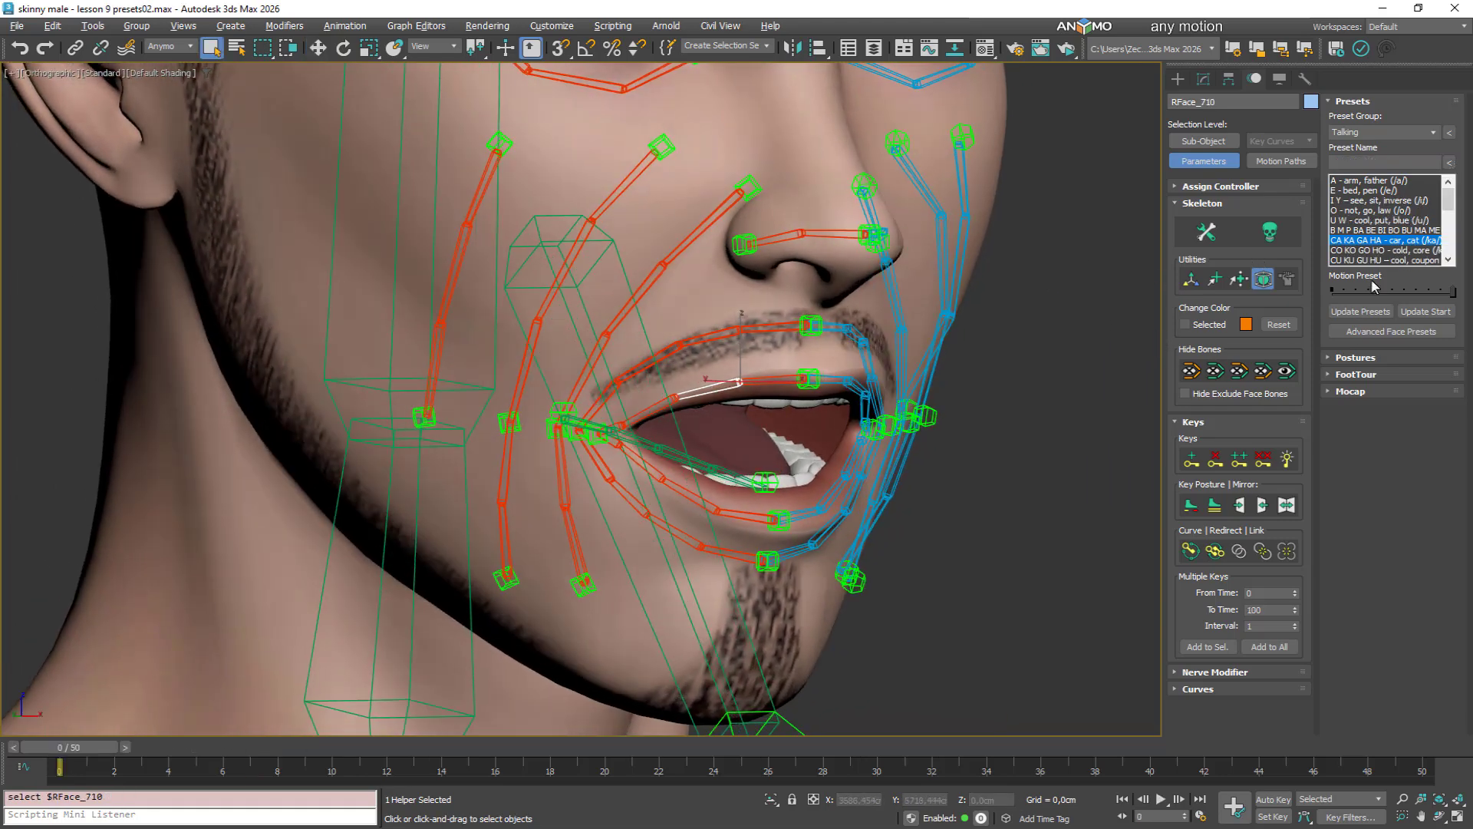
Preview the Talking presets in order from A through the vowels and B M P to CA KA GA HA
{"action": "left_click", "coordinate": [1368, 182]}
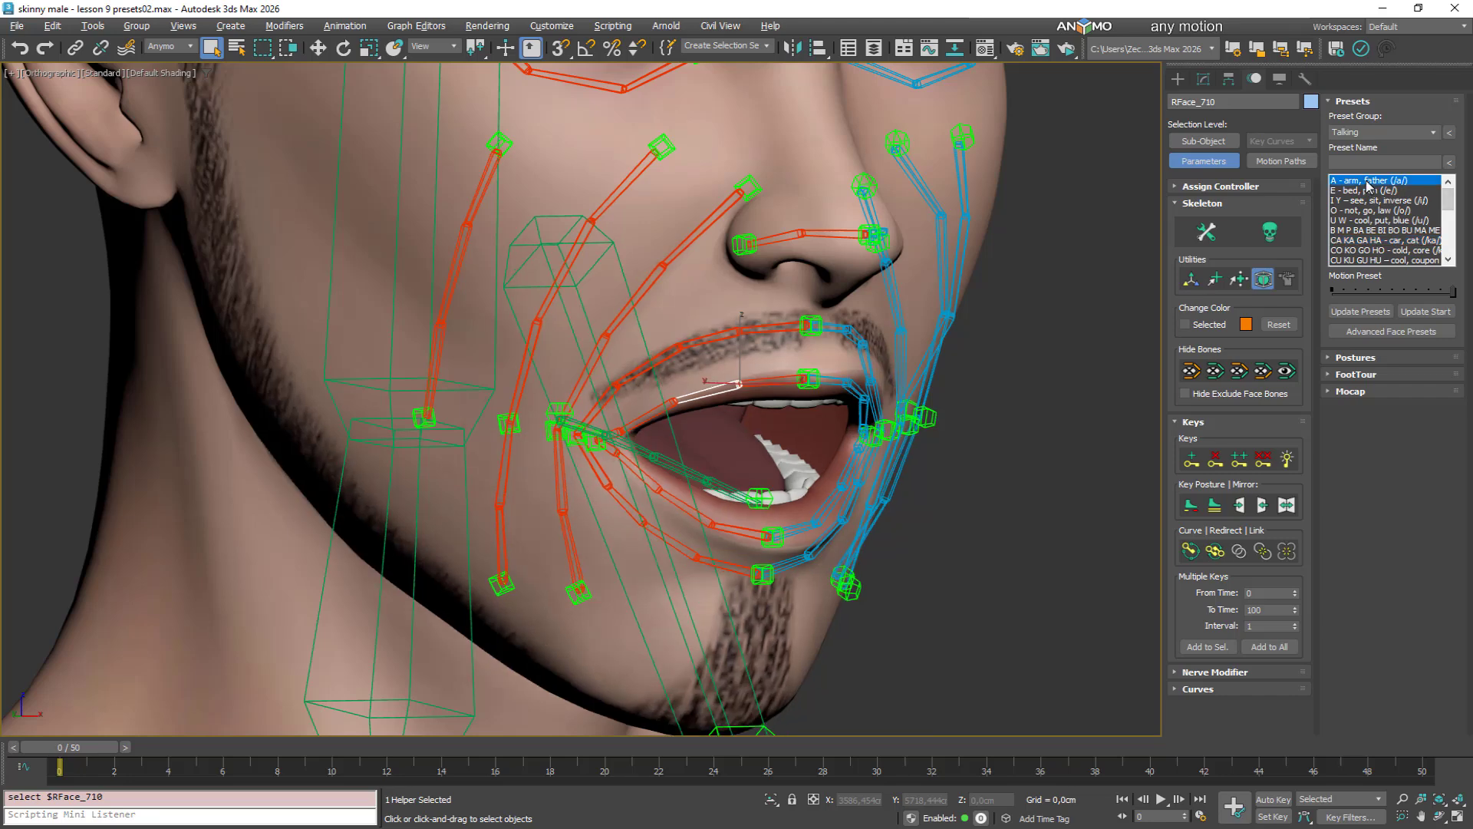
{"action": "left_click", "coordinate": [1377, 191]}
{"action": "left_click", "coordinate": [1379, 201]}
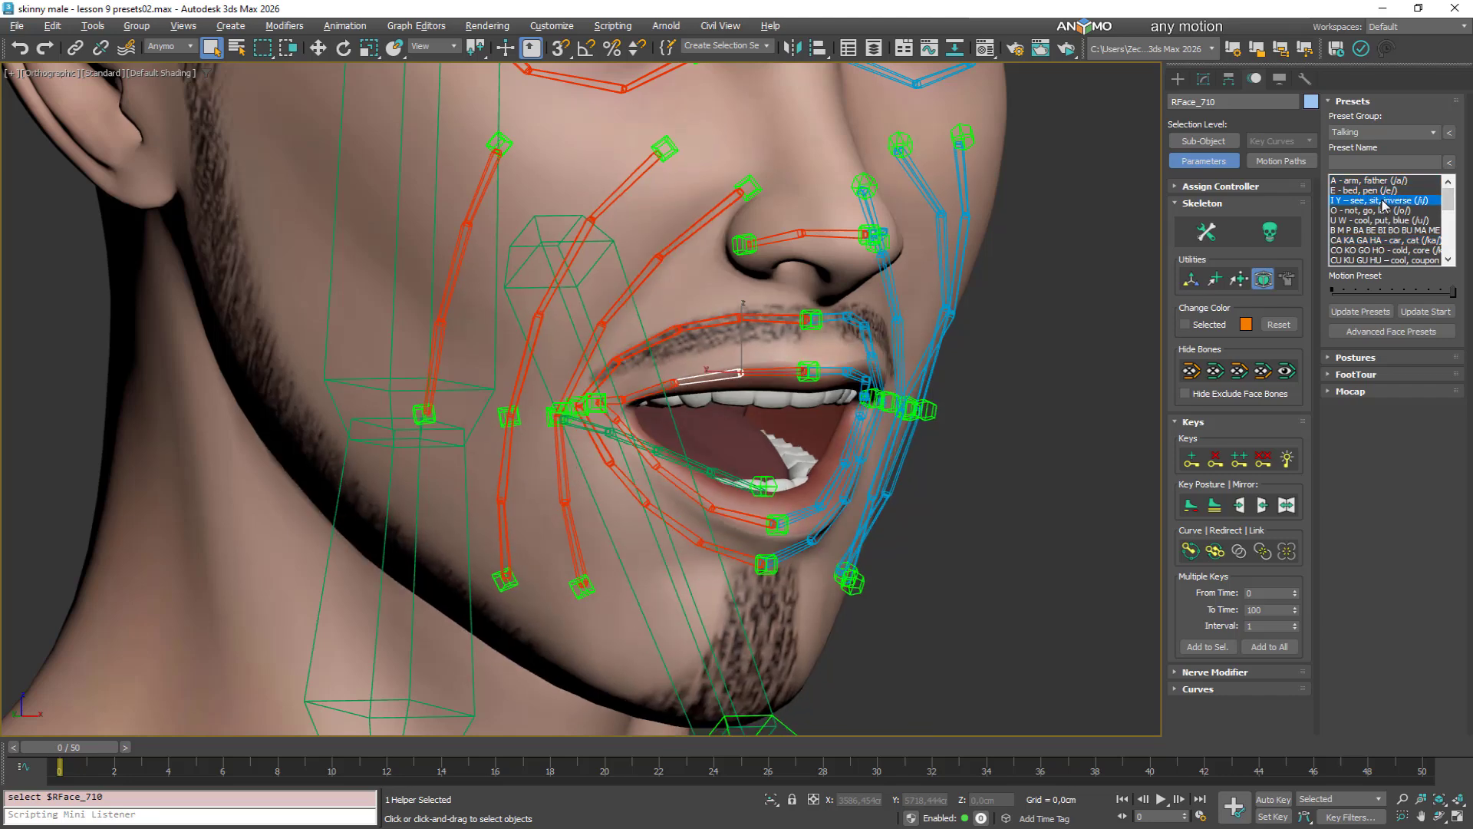
{"action": "left_click", "coordinate": [1383, 211]}
{"action": "left_click", "coordinate": [1380, 220]}
{"action": "left_click", "coordinate": [1376, 230]}
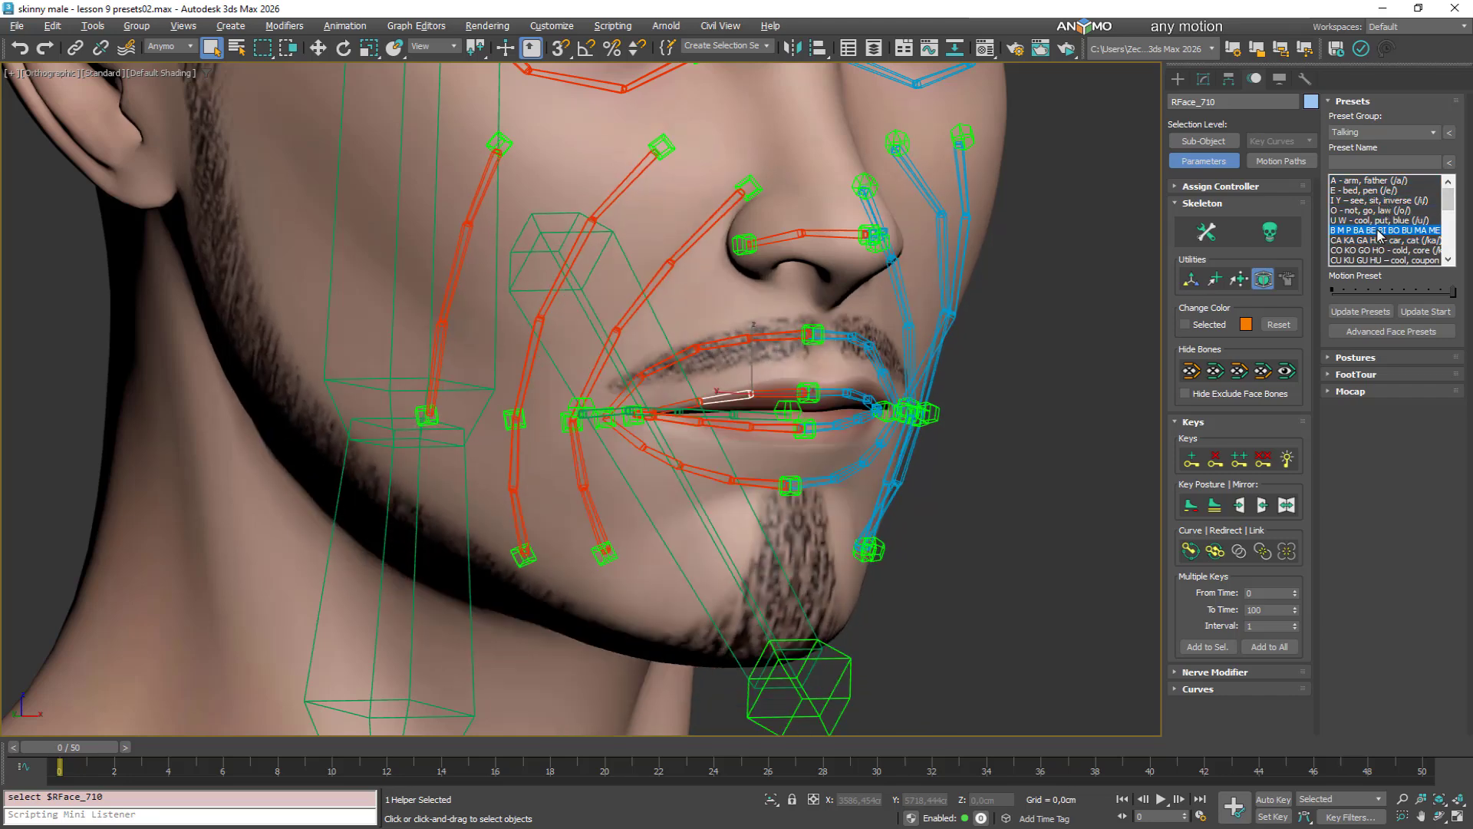
{"action": "left_click", "coordinate": [1371, 241]}
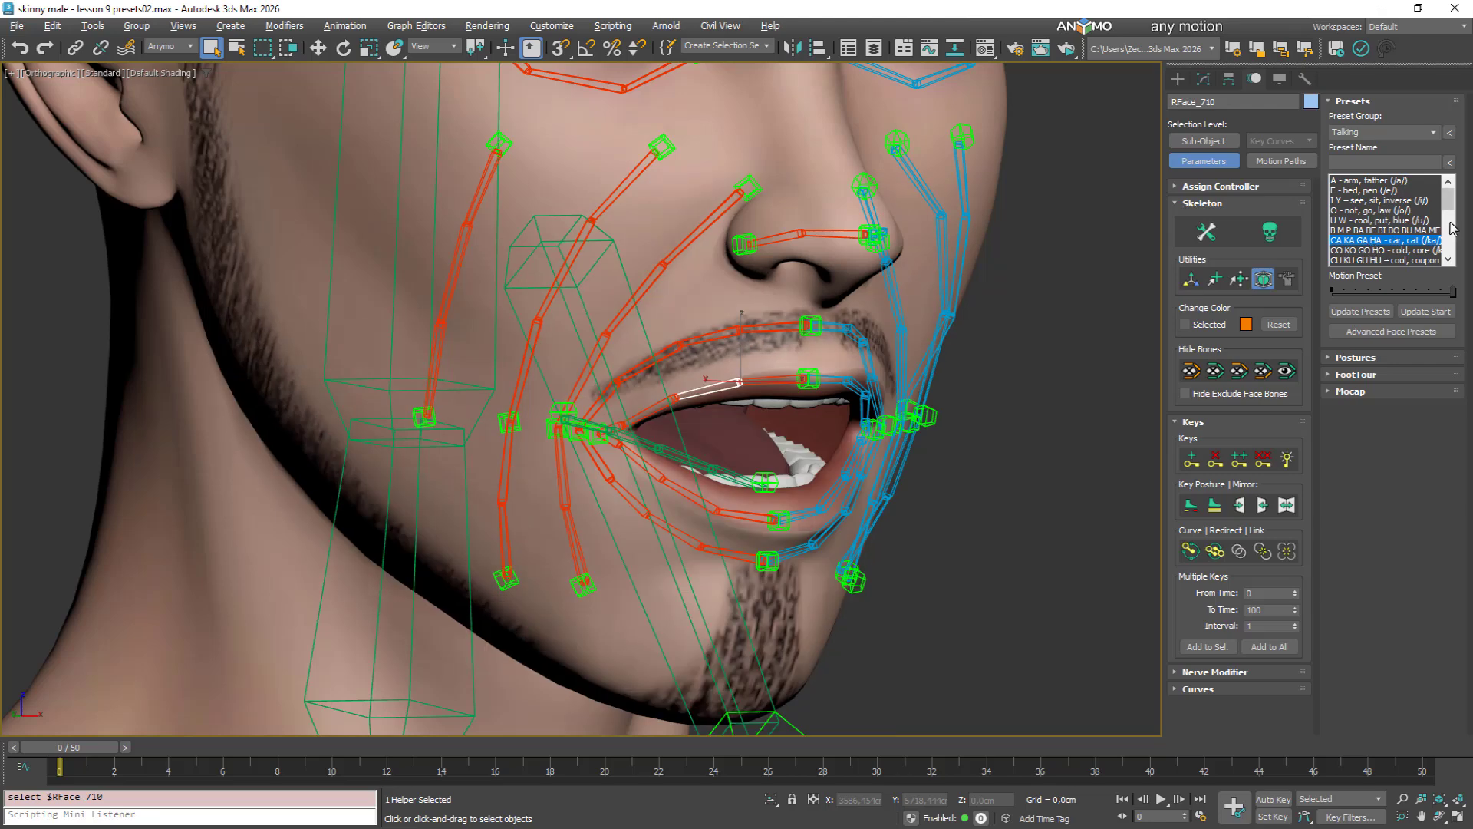
Preview the CO KO GO HO, DA NA TA, DE NE TE, DI and DO NO TO Talking presets on the face
{"action": "left_click_drag", "start_coordinate": [1450, 202], "coordinate": [1451, 218]}
{"action": "left_click", "coordinate": [1381, 221]}
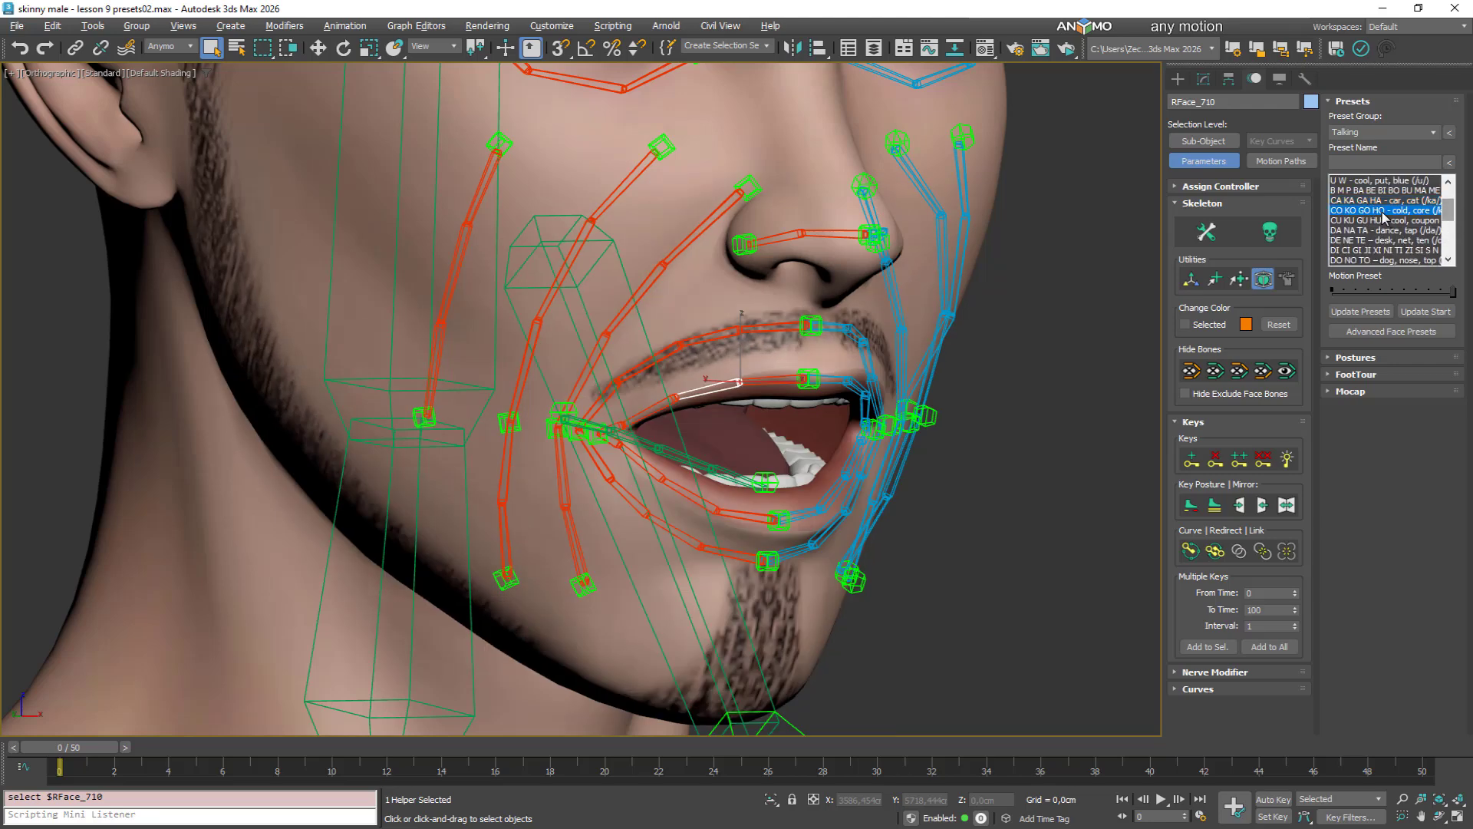
{"action": "left_click", "coordinate": [1379, 230]}
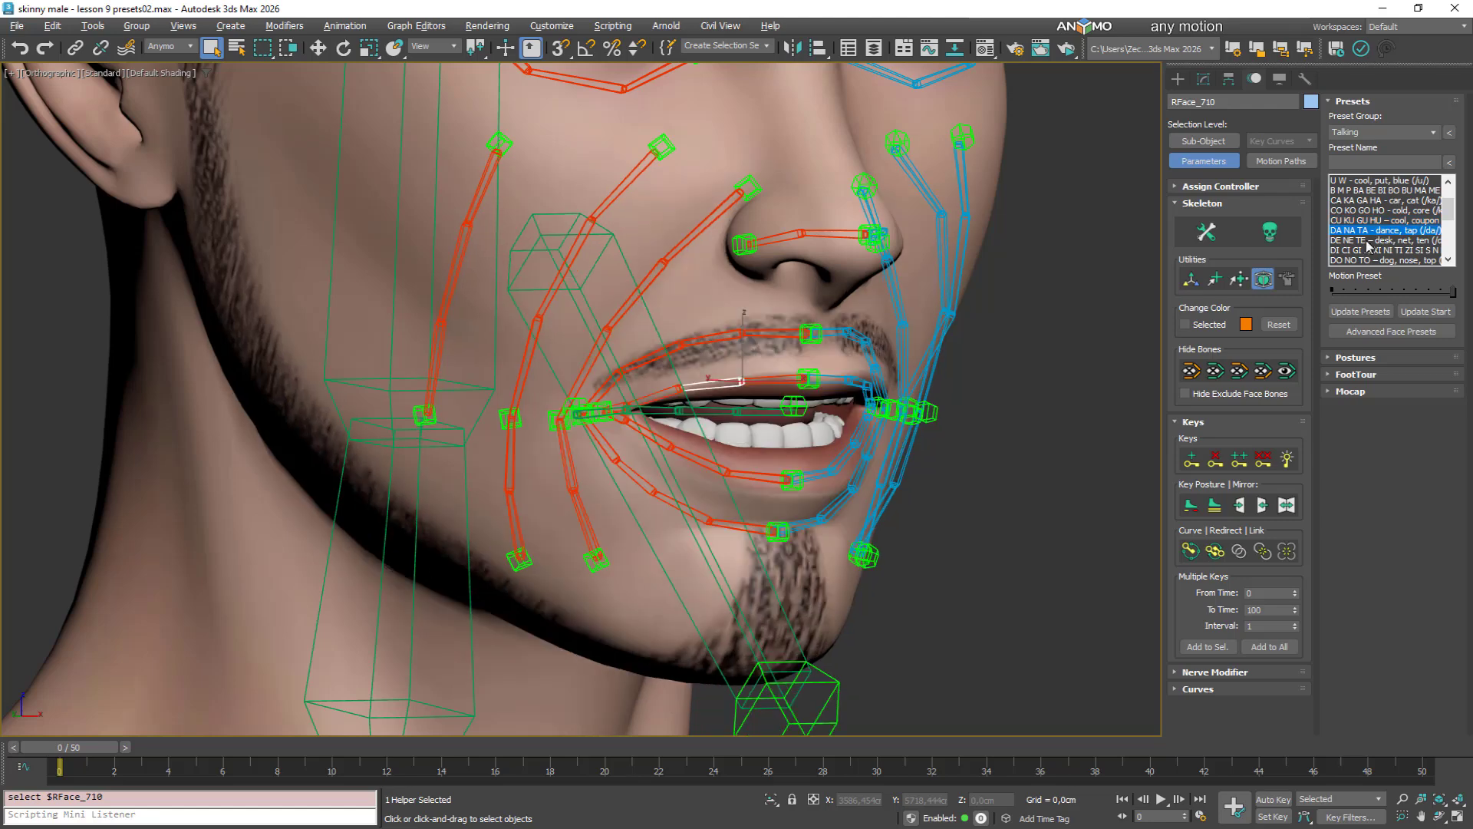
{"action": "left_click", "coordinate": [1373, 240]}
{"action": "left_click", "coordinate": [1367, 250]}
{"action": "left_click", "coordinate": [1368, 260]}
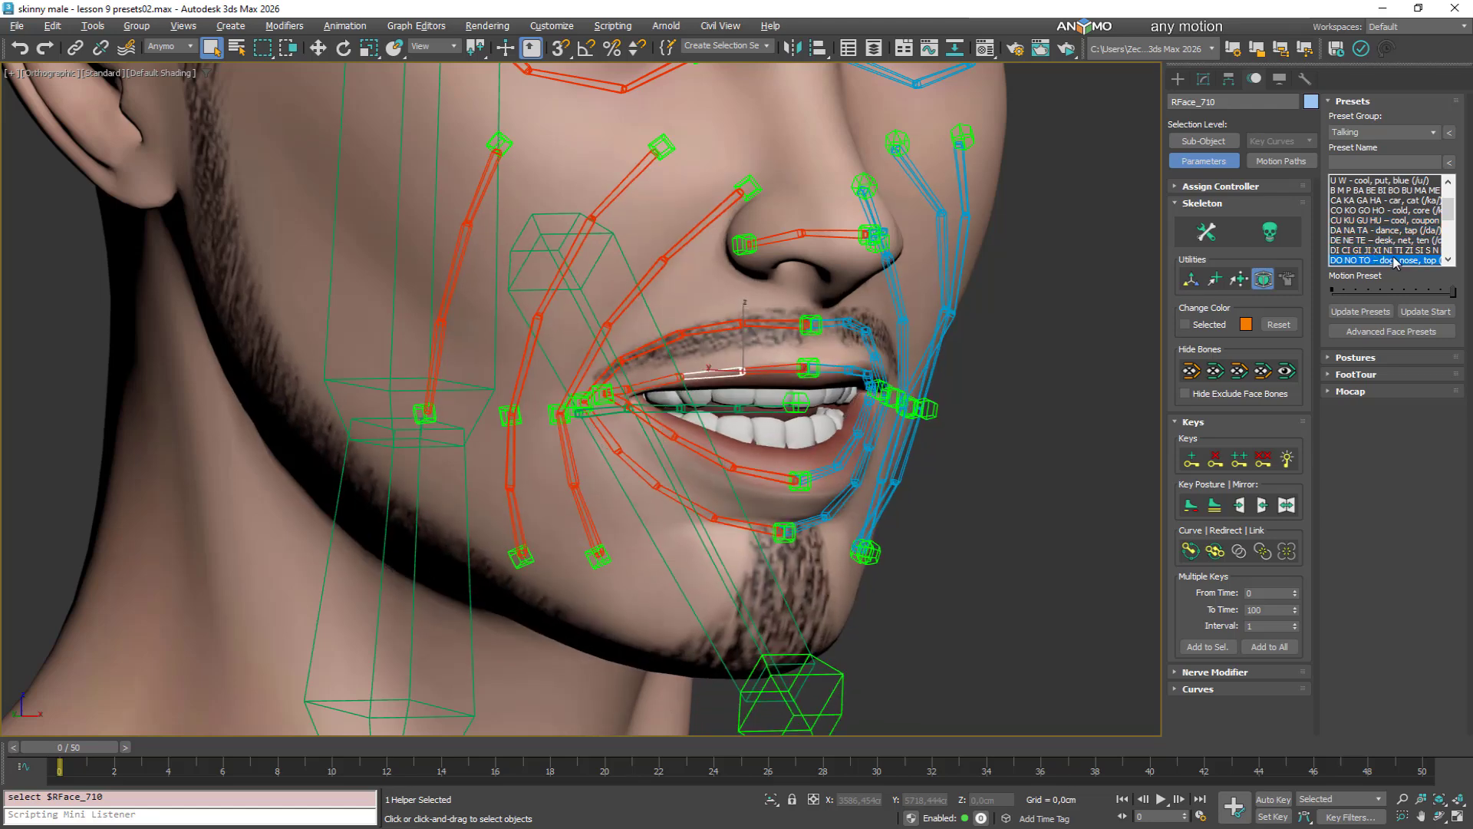
Preview the Talking presets from DU NU TU through F V, GE KE and JE XE to JU XU SU ZU
{"action": "left_click_drag", "start_coordinate": [1451, 217], "coordinate": [1458, 236]}
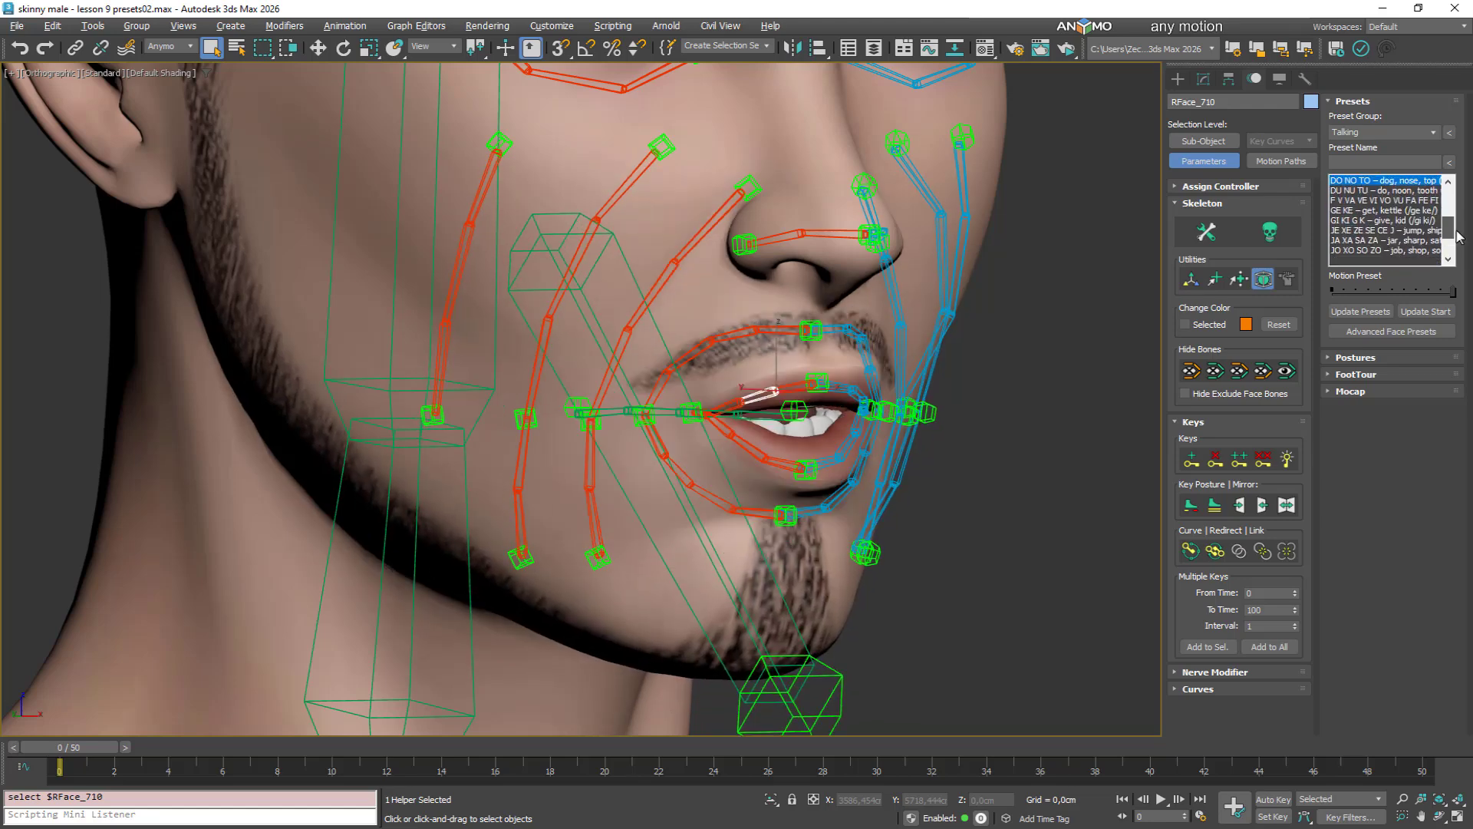
{"action": "left_click", "coordinate": [1365, 191]}
{"action": "left_click", "coordinate": [1363, 201]}
{"action": "left_click", "coordinate": [1360, 212]}
{"action": "left_click", "coordinate": [1365, 230]}
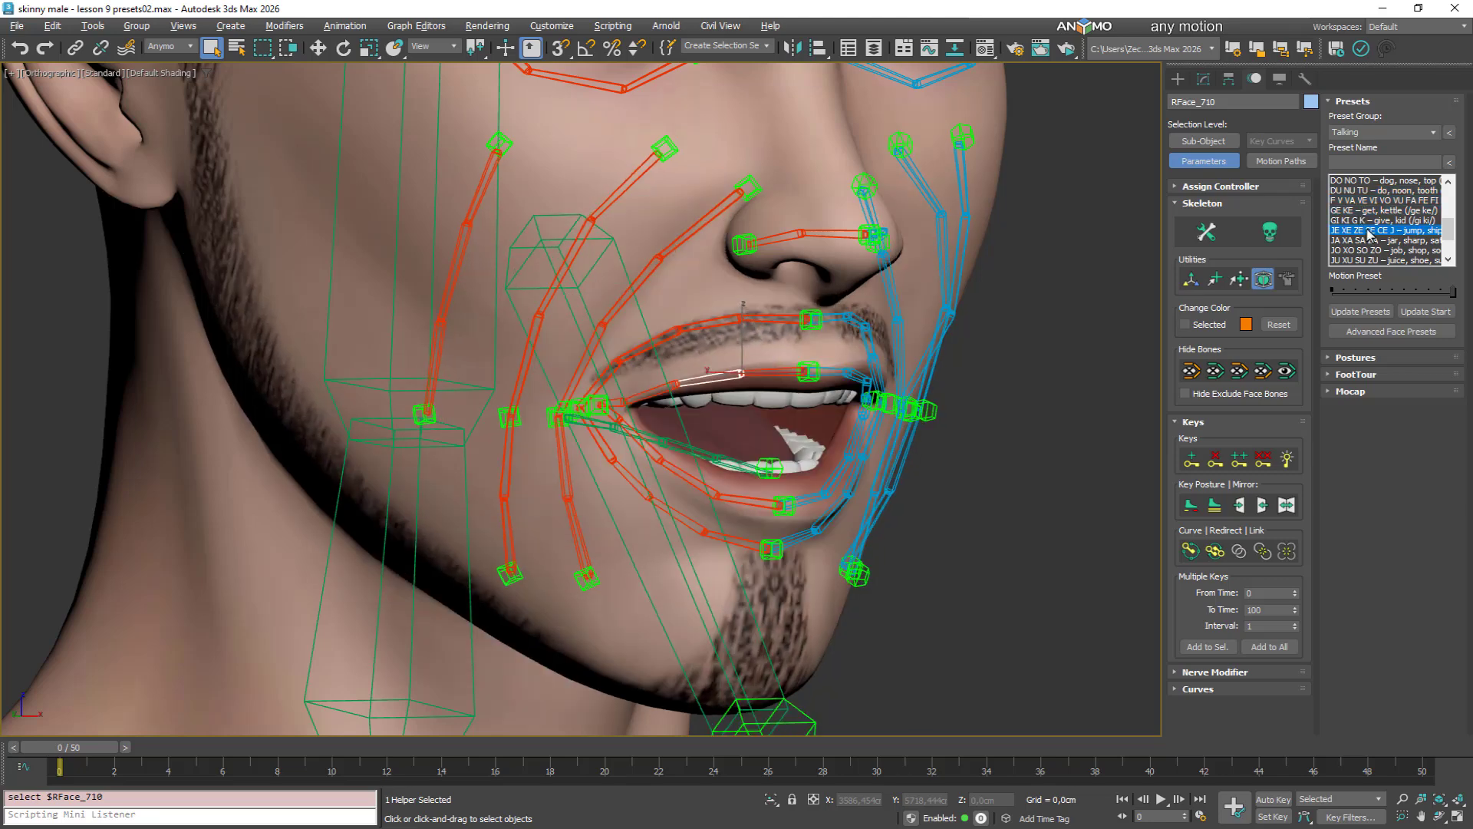
{"action": "left_click", "coordinate": [1366, 251]}
{"action": "left_click", "coordinate": [1366, 259]}
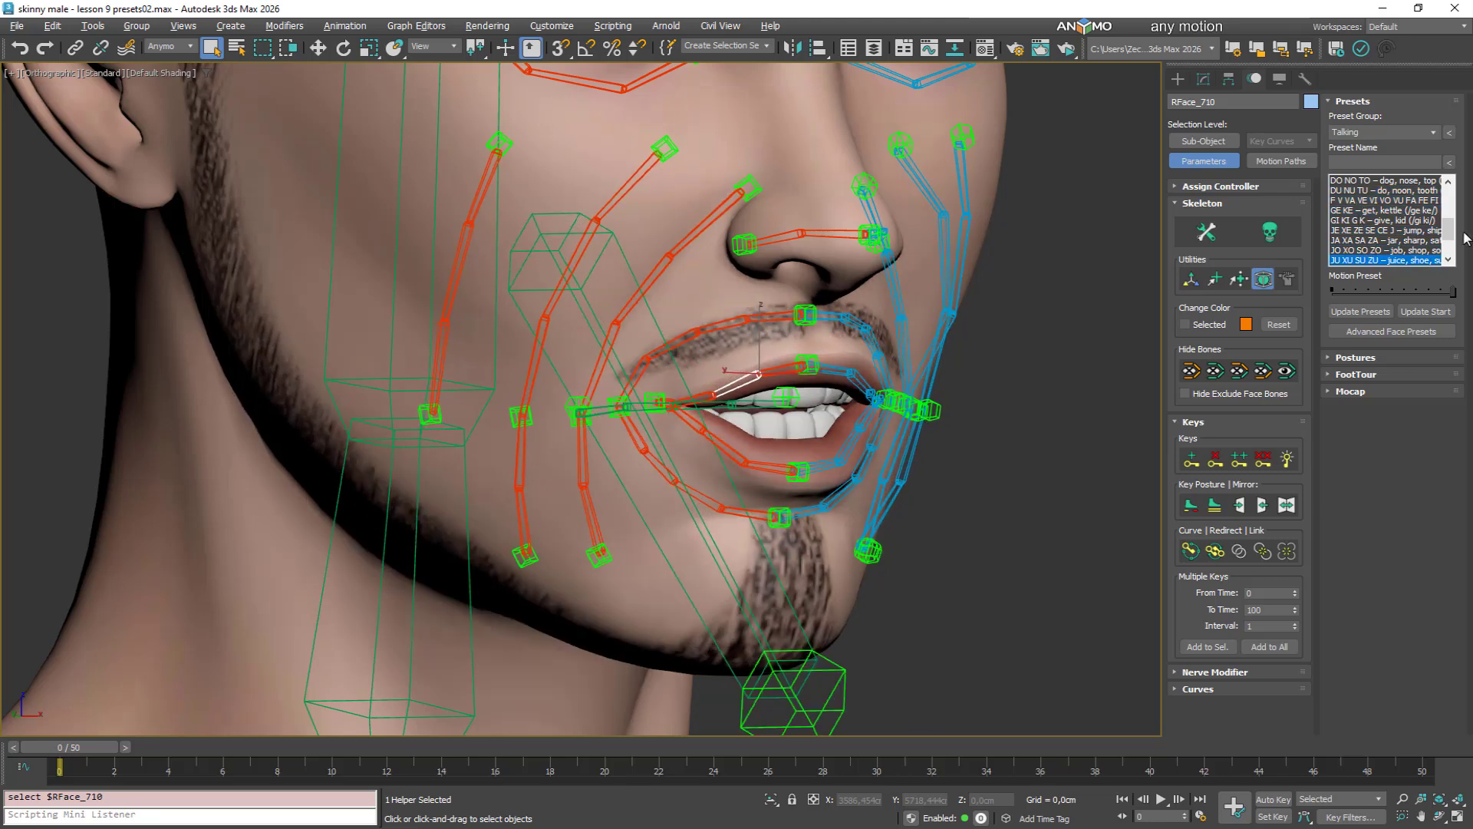
Preview the LA, LE, LI, LO and LU Talking presets and examine the tongue and lip shape
{"action": "left_click_drag", "start_coordinate": [1449, 234], "coordinate": [1455, 247]}
{"action": "left_click", "coordinate": [1356, 221]}
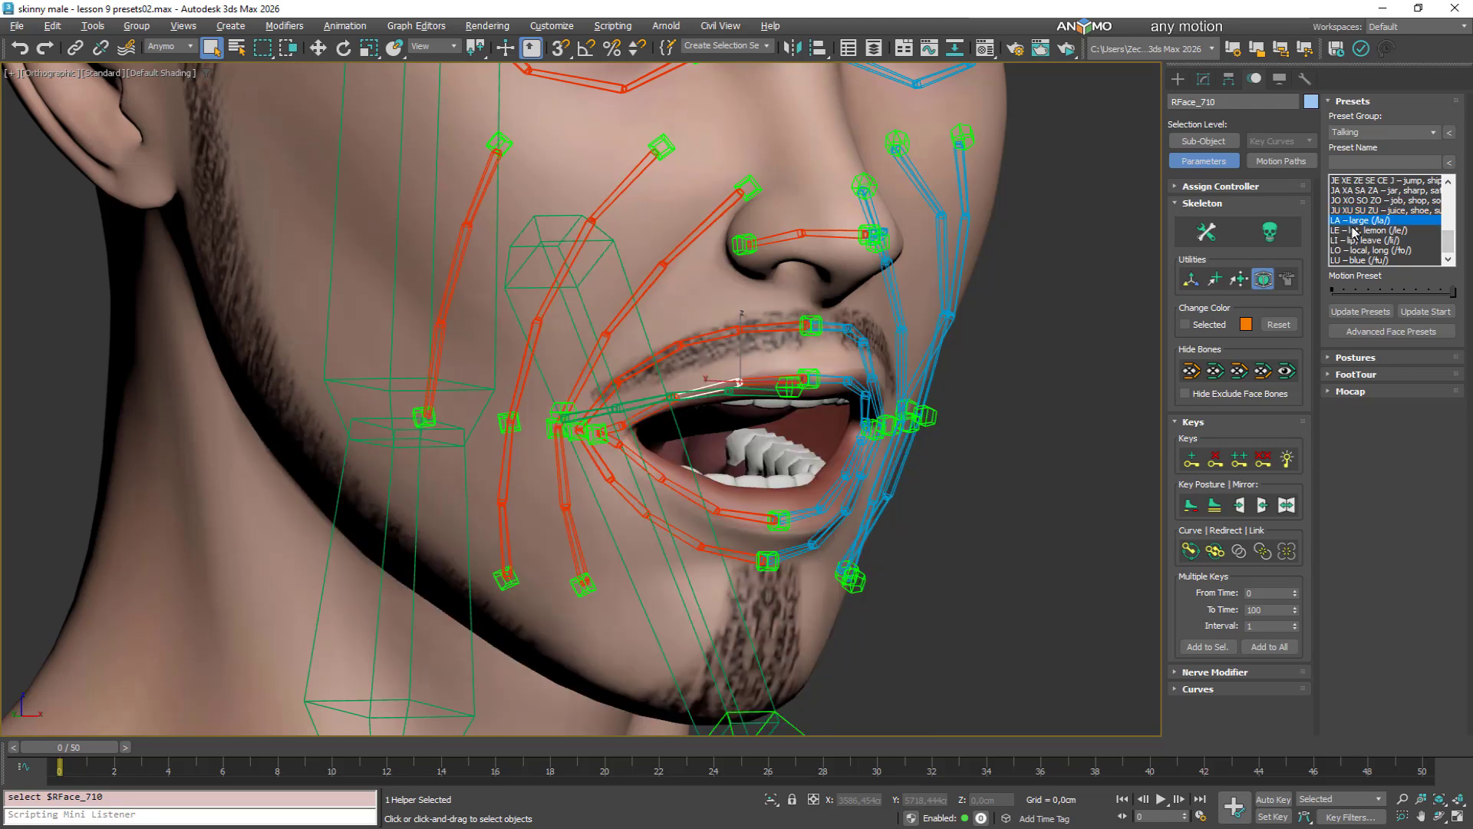
{"action": "left_click", "coordinate": [1356, 231]}
{"action": "left_click", "coordinate": [1357, 240]}
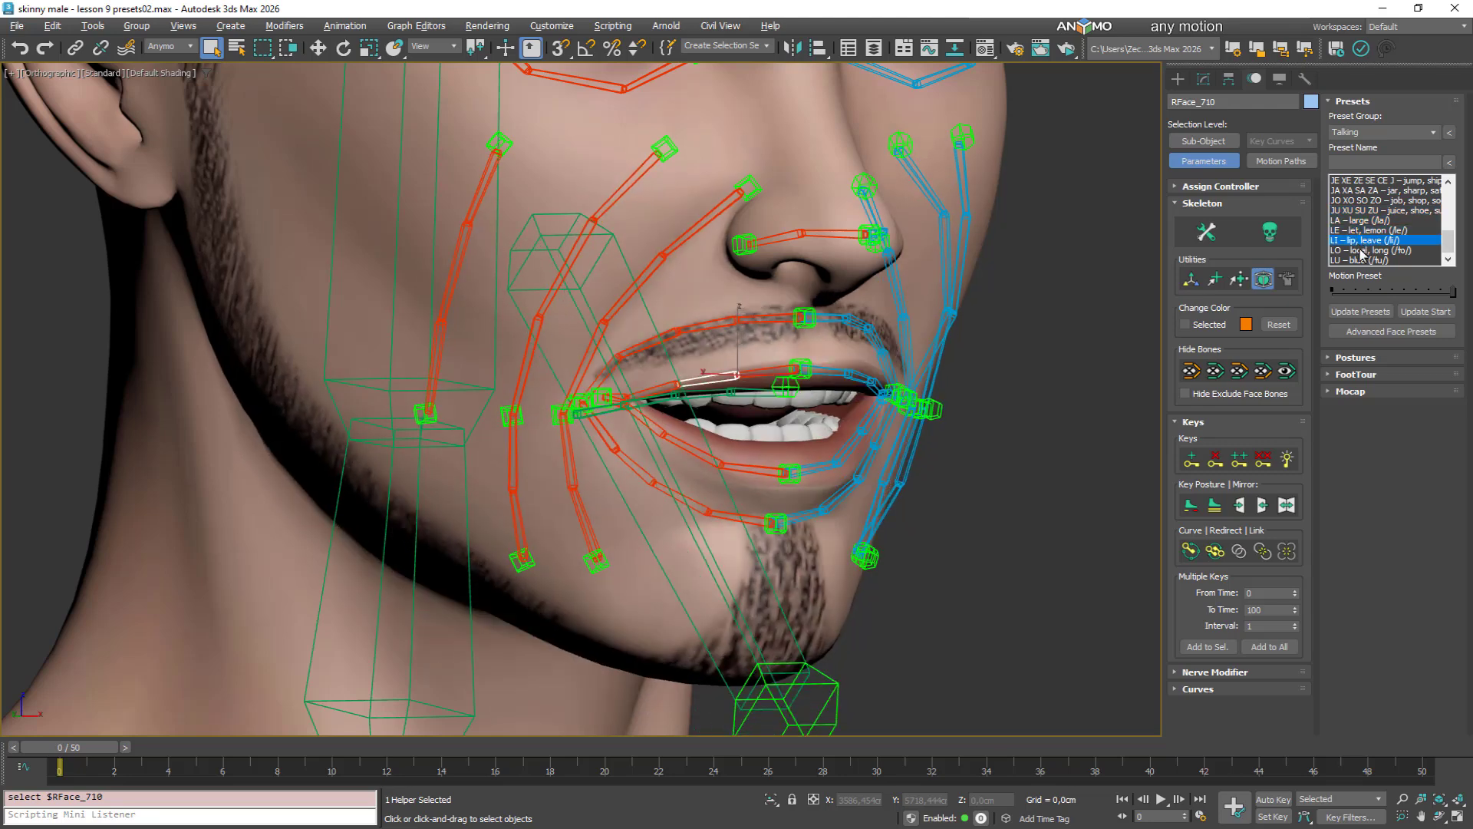
{"action": "left_click", "coordinate": [1361, 251]}
{"action": "left_click", "coordinate": [1366, 261]}
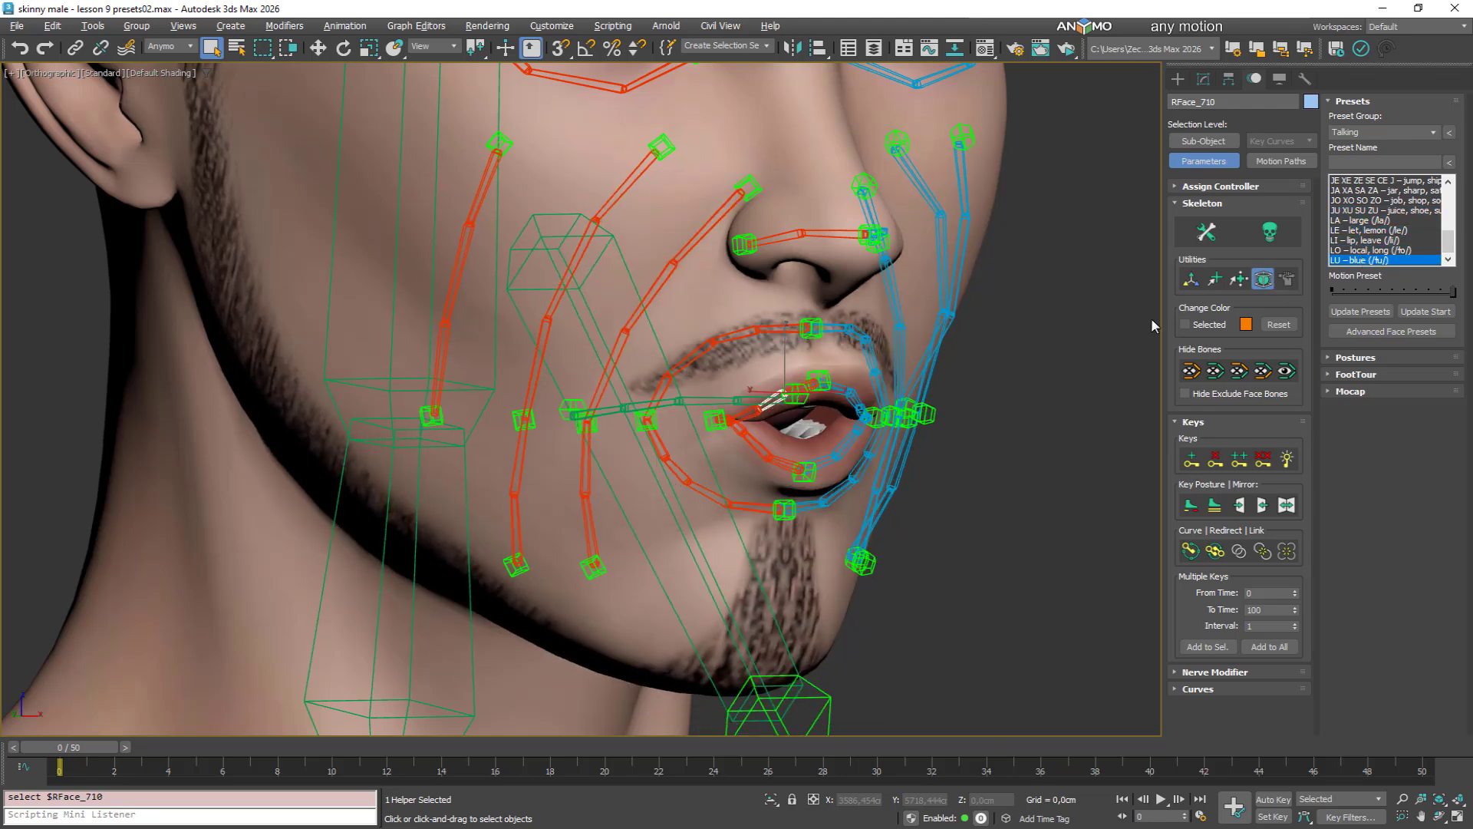
{"action": "middle_click_drag", "start_coordinate": [895, 384], "coordinate": [904, 372], "text": "alt"}
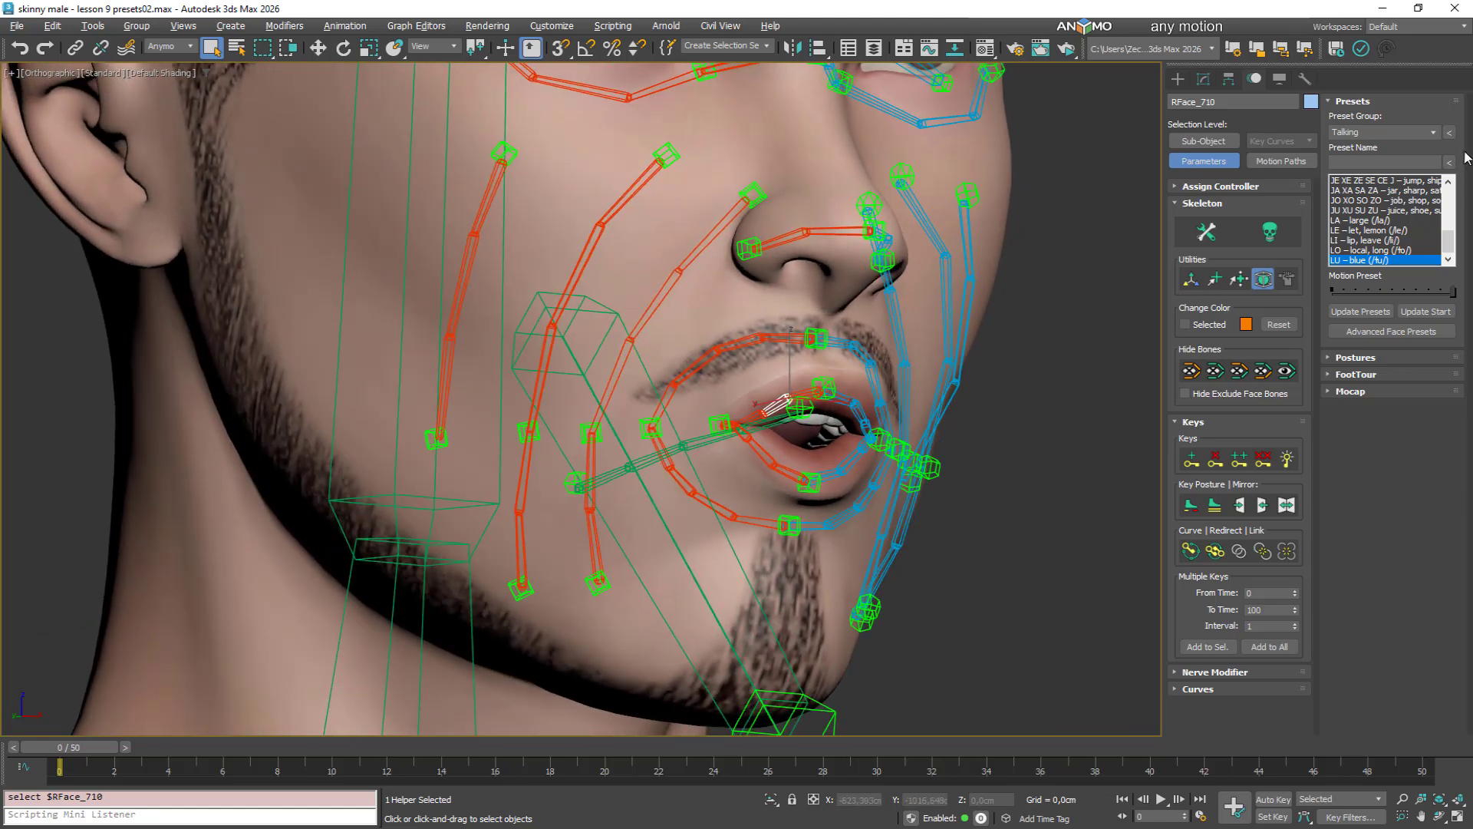
Switch to the Expressions preset group and preview Opened, Smirk, AngrySad and Full
{"action": "left_click", "coordinate": [1432, 132]}
{"action": "left_click", "coordinate": [1385, 153]}
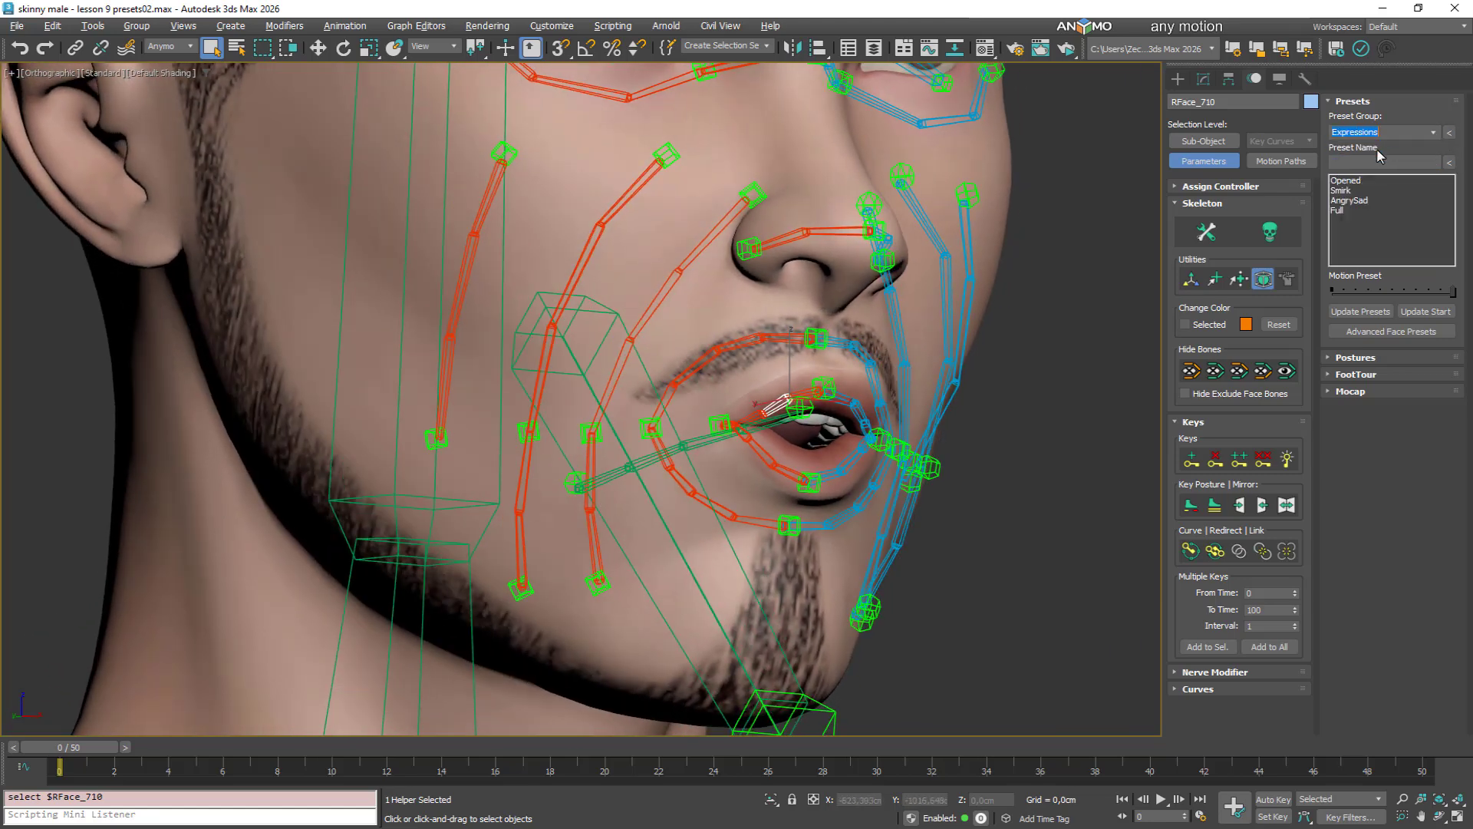
{"action": "middle_click_drag", "start_coordinate": [1057, 277], "coordinate": [1056, 271]}
{"action": "left_click", "coordinate": [1347, 181]}
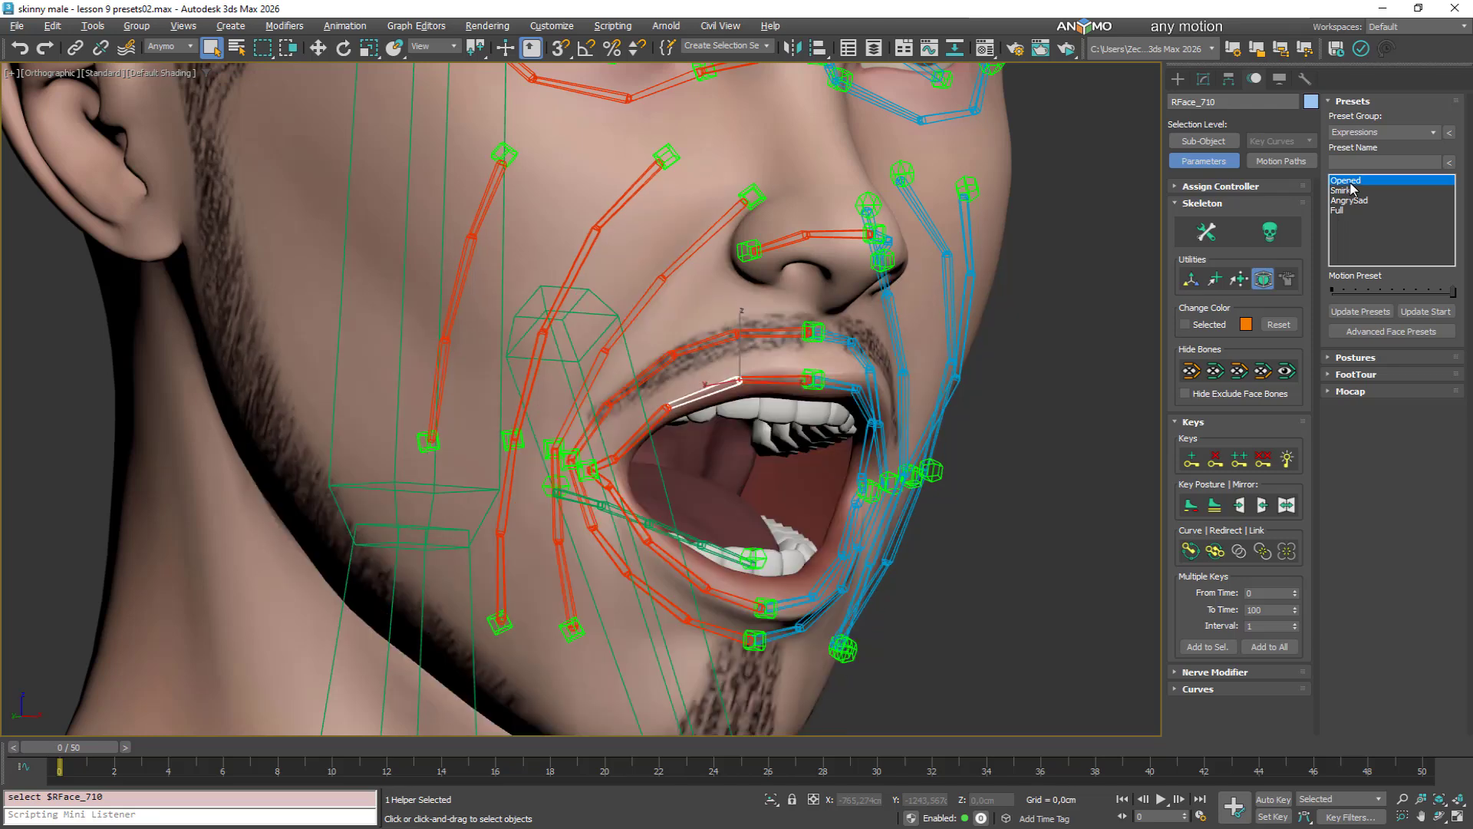
{"action": "left_click", "coordinate": [1348, 190]}
{"action": "left_click", "coordinate": [1351, 200]}
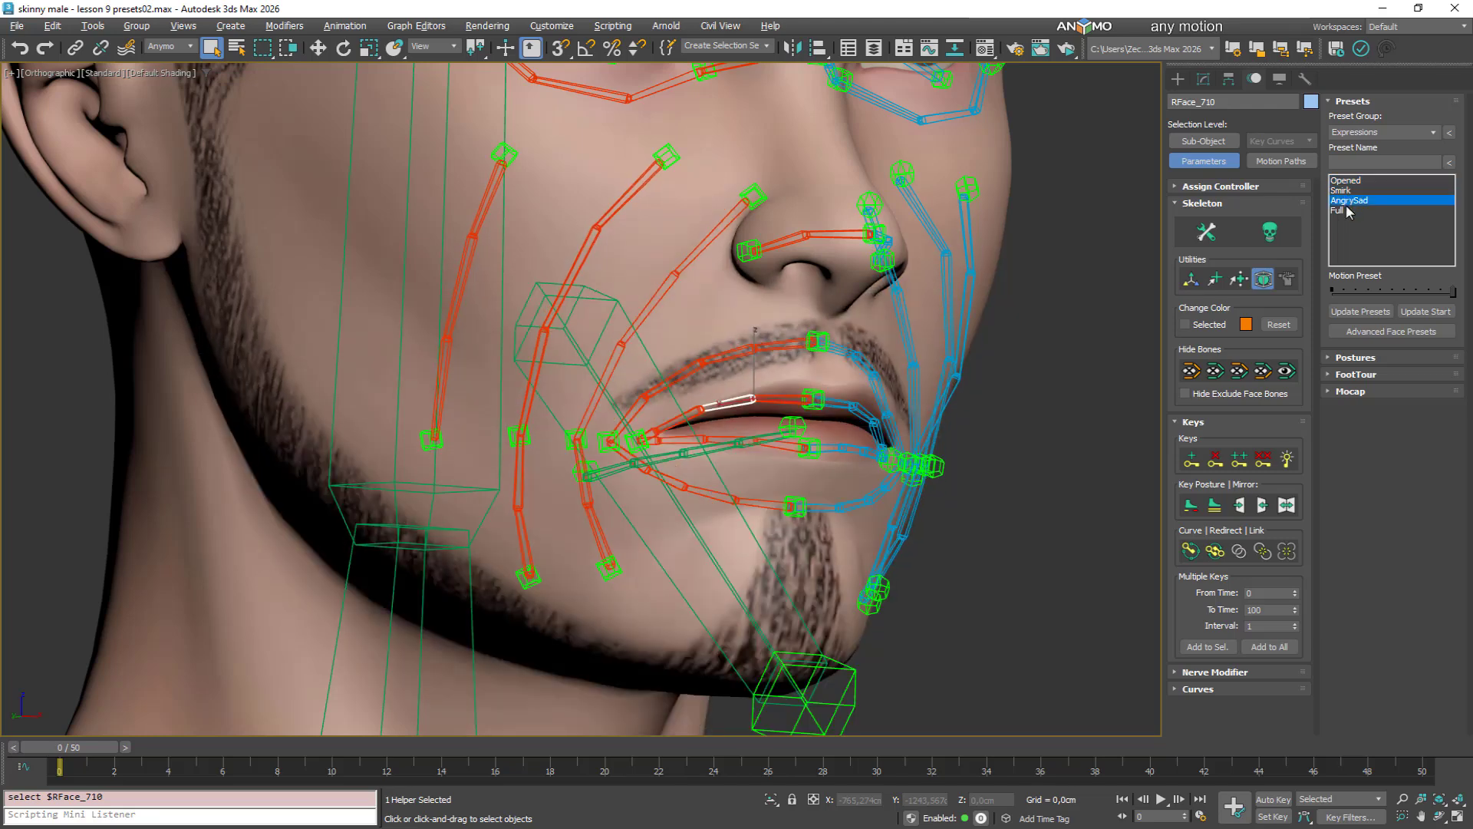
{"action": "left_click", "coordinate": [1343, 211]}
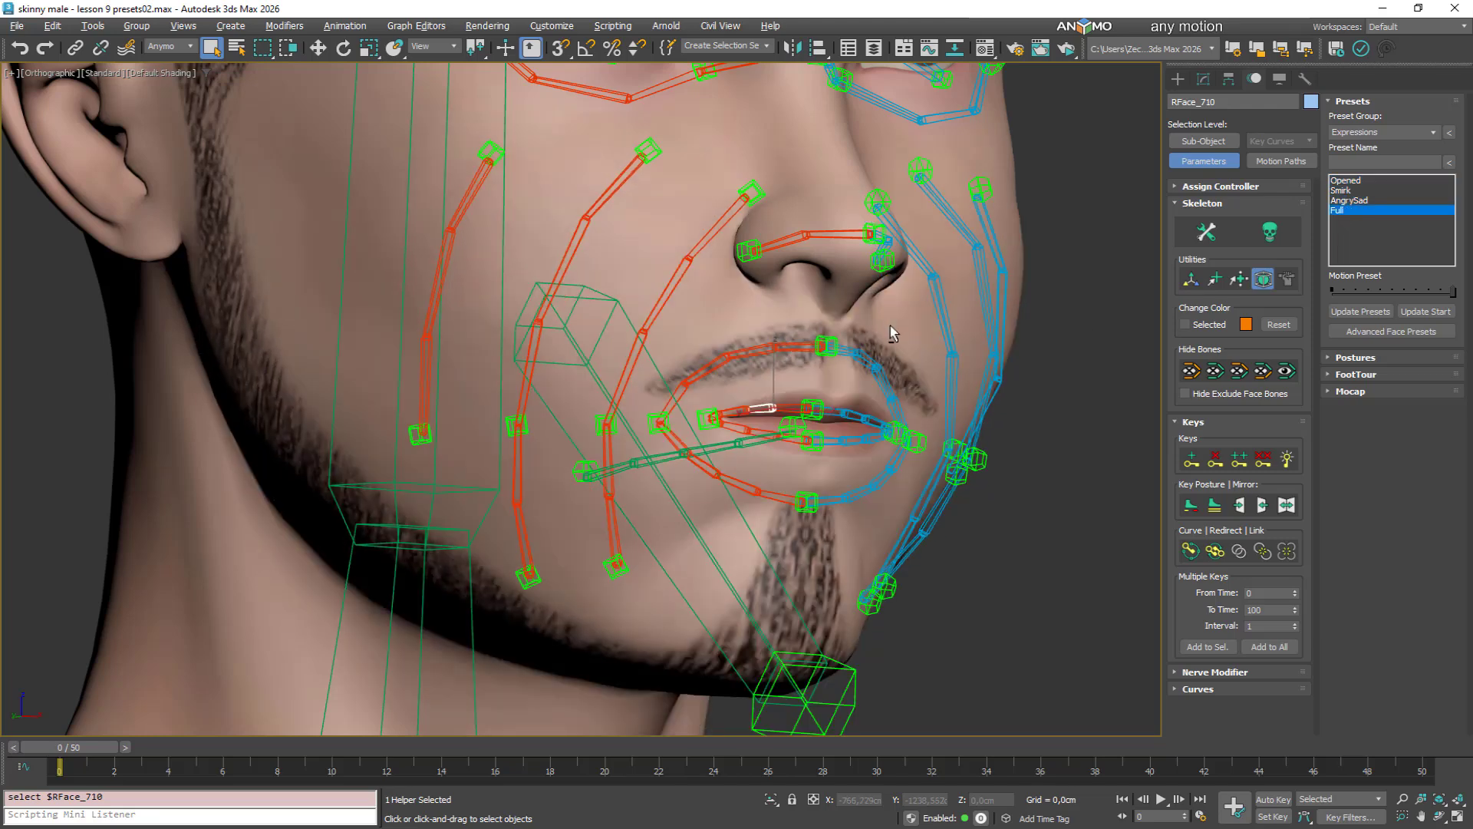
Inspect the Full expression with the bones hidden, show the bones again and select the jaw tip
{"action": "middle_click_drag", "start_coordinate": [888, 328], "coordinate": [846, 392], "text": "alt"}
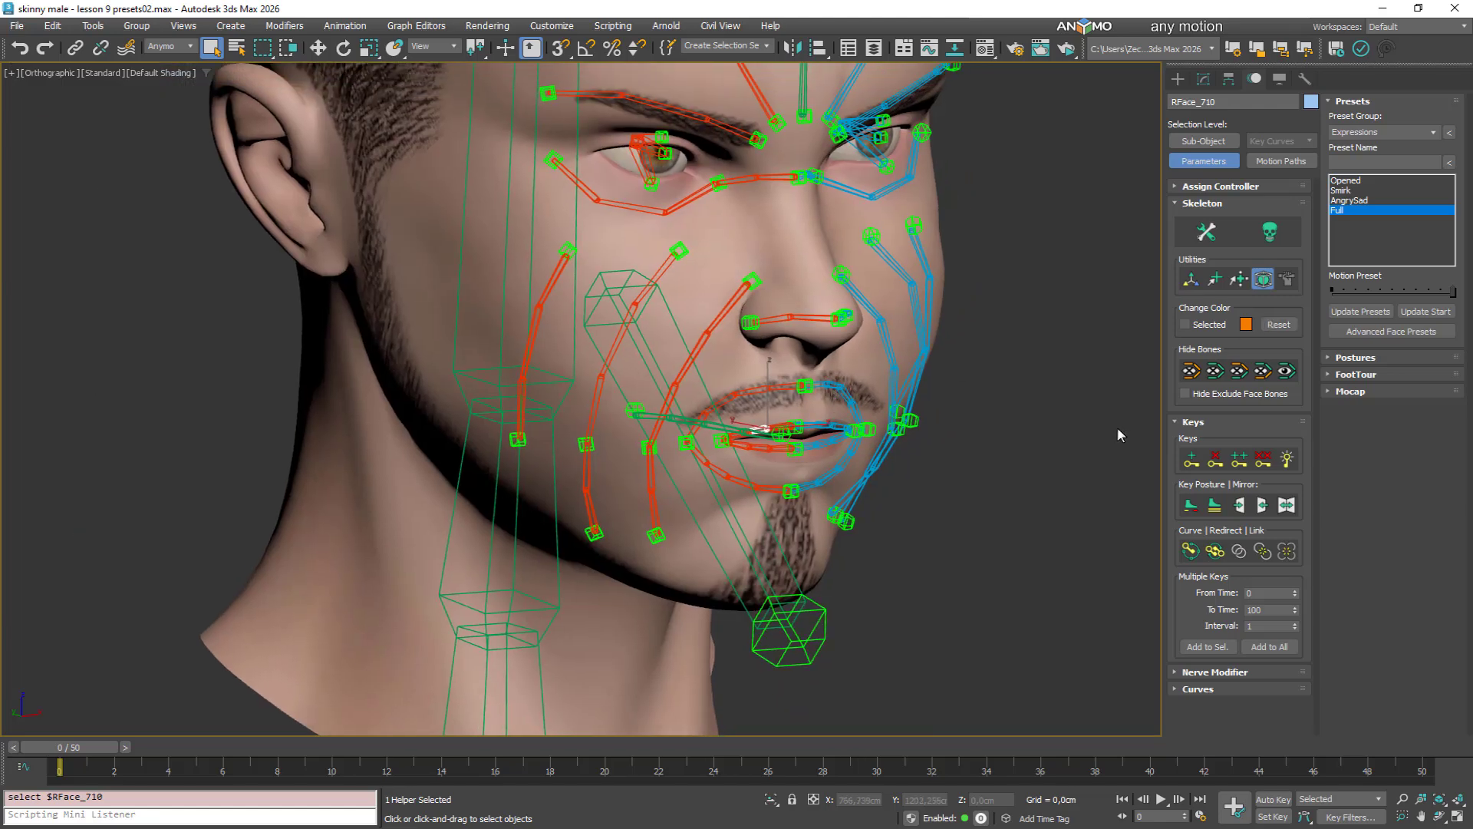
{"action": "left_click", "coordinate": [1236, 375]}
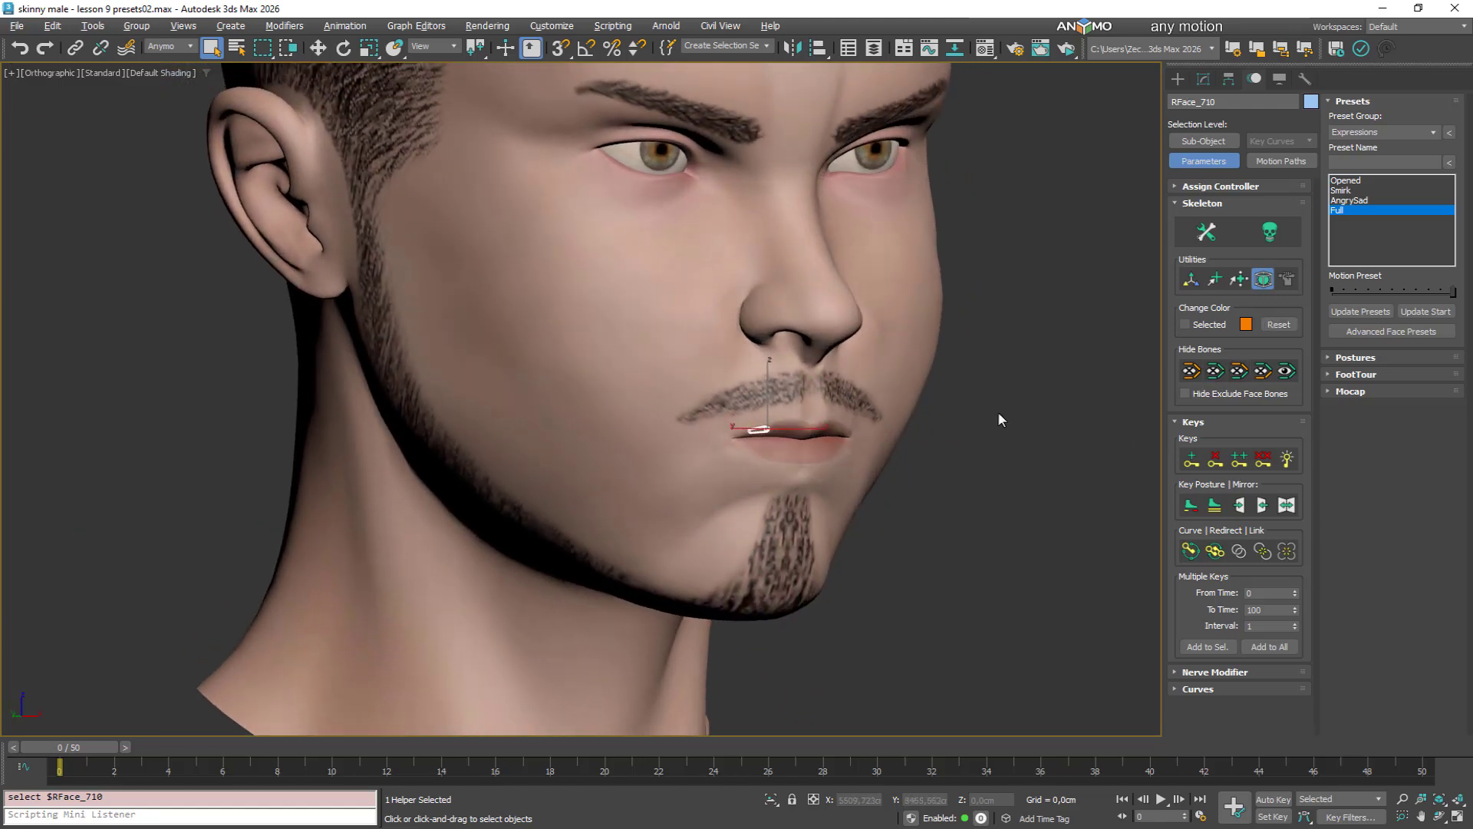
{"action": "left_click", "coordinate": [1283, 373]}
{"action": "left_click", "coordinate": [832, 620]}
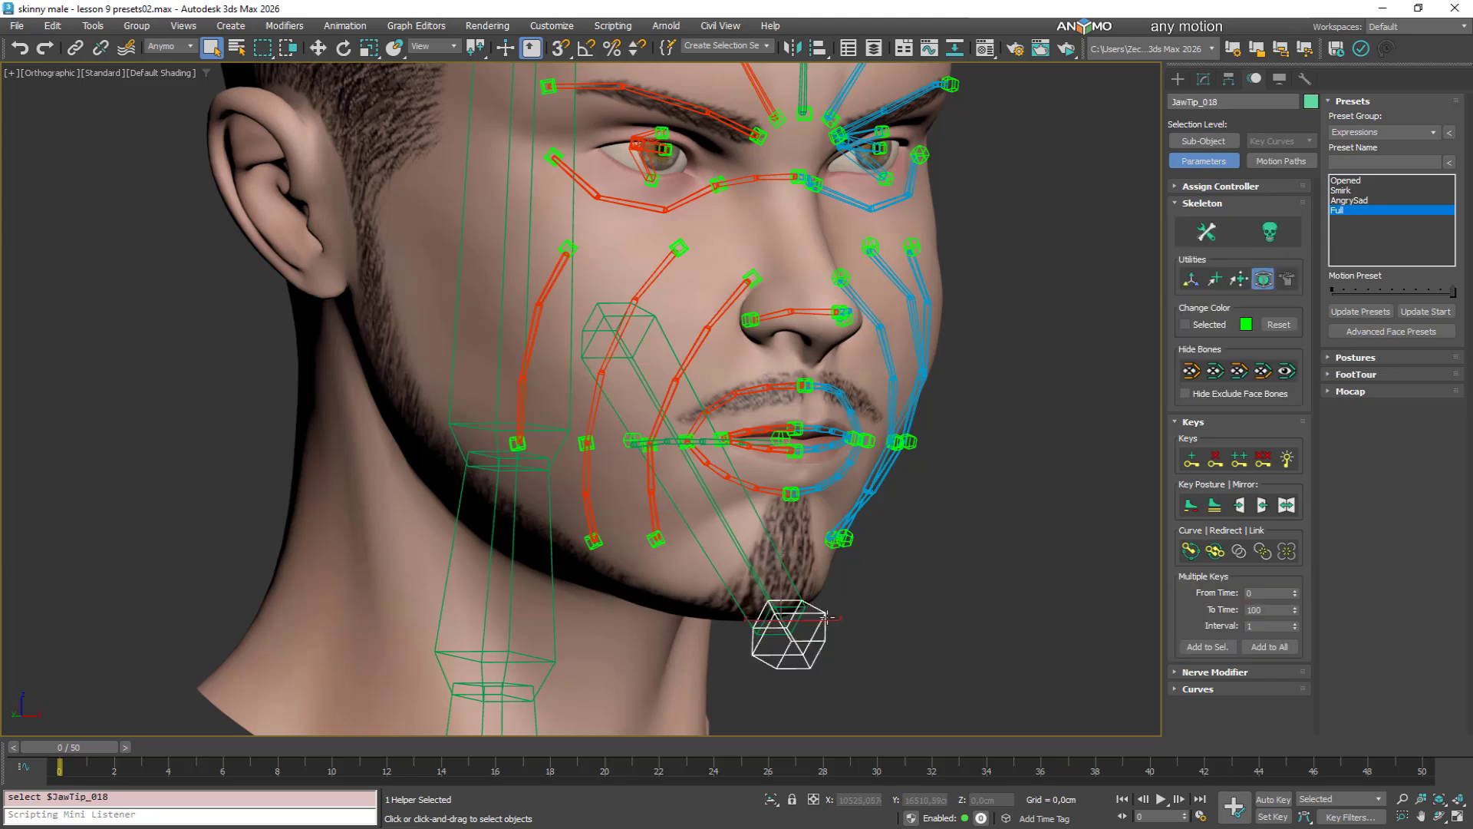
Hide the face bones and preview the Smirk and Opened expression presets
{"action": "left_click", "coordinate": [1238, 372]}
{"action": "middle_click_drag", "start_coordinate": [974, 417], "coordinate": [971, 417], "text": "alt"}
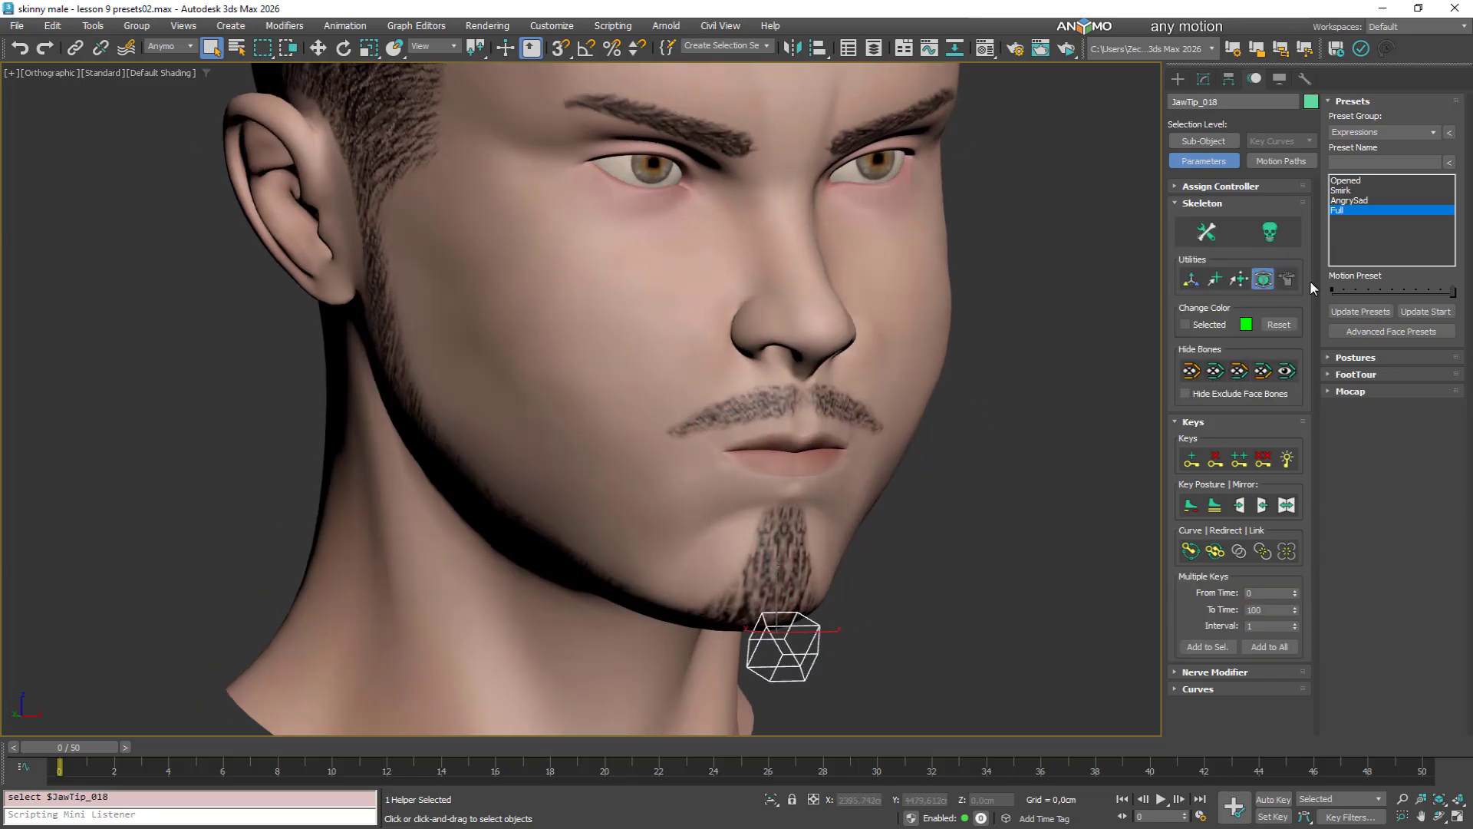
{"action": "left_click", "coordinate": [1347, 190]}
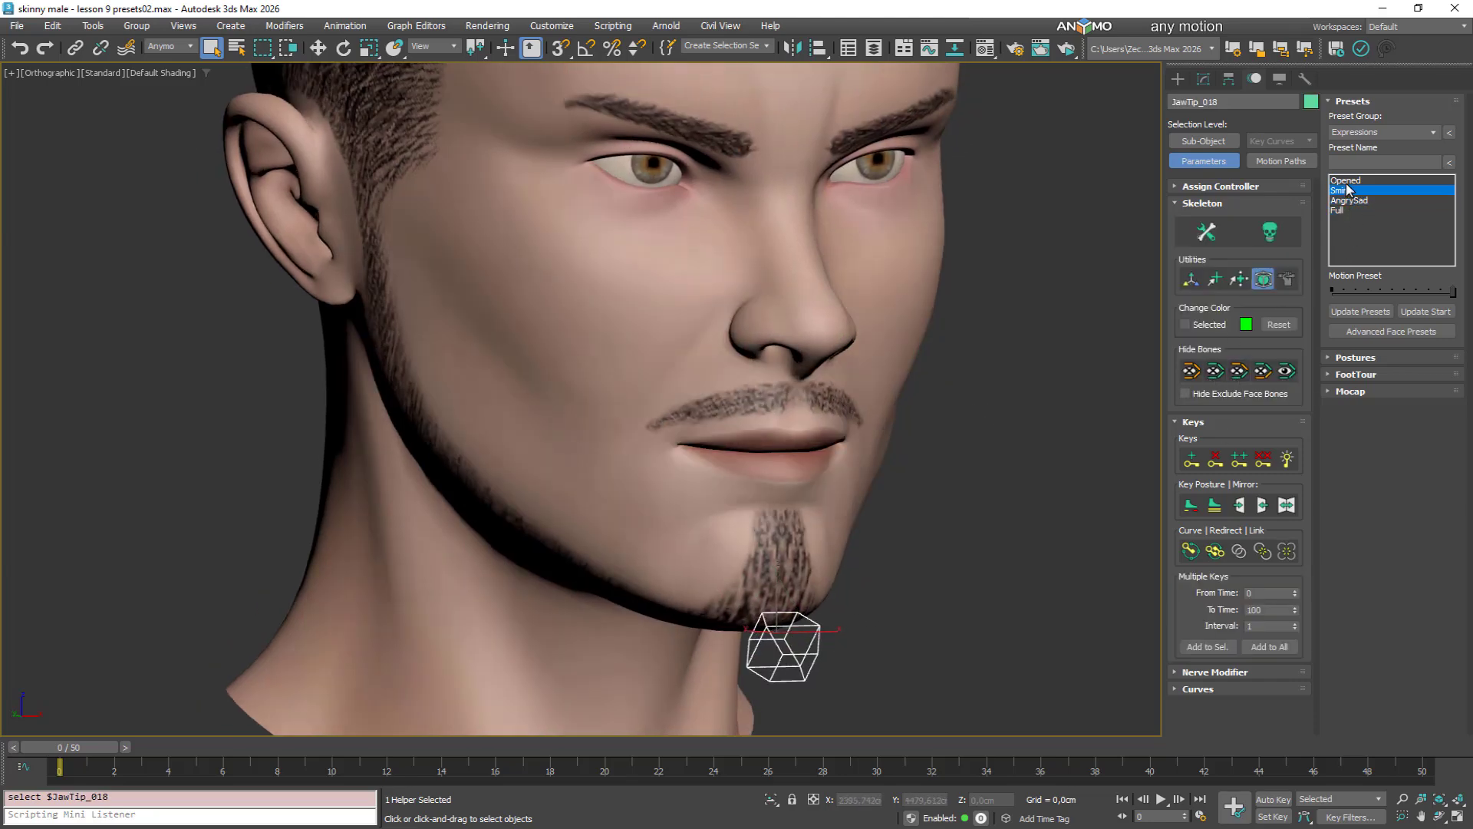
{"action": "left_click", "coordinate": [1346, 181]}
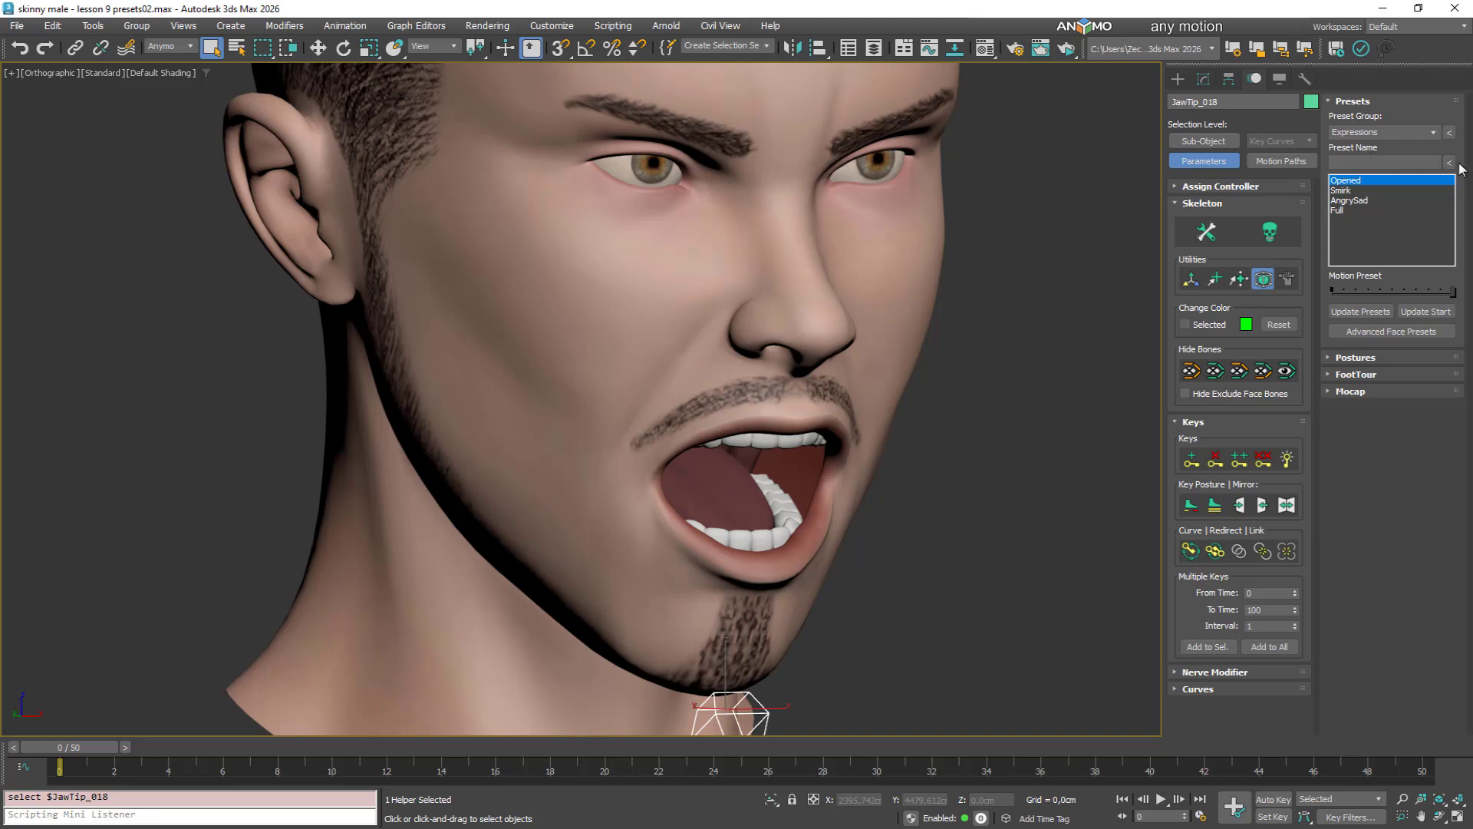
Switch to the Talking preset group and preview the B M P, CA KA GA HA and U W presets
{"action": "left_click", "coordinate": [1431, 131]}
{"action": "left_click", "coordinate": [1359, 160]}
{"action": "left_click", "coordinate": [1381, 230]}
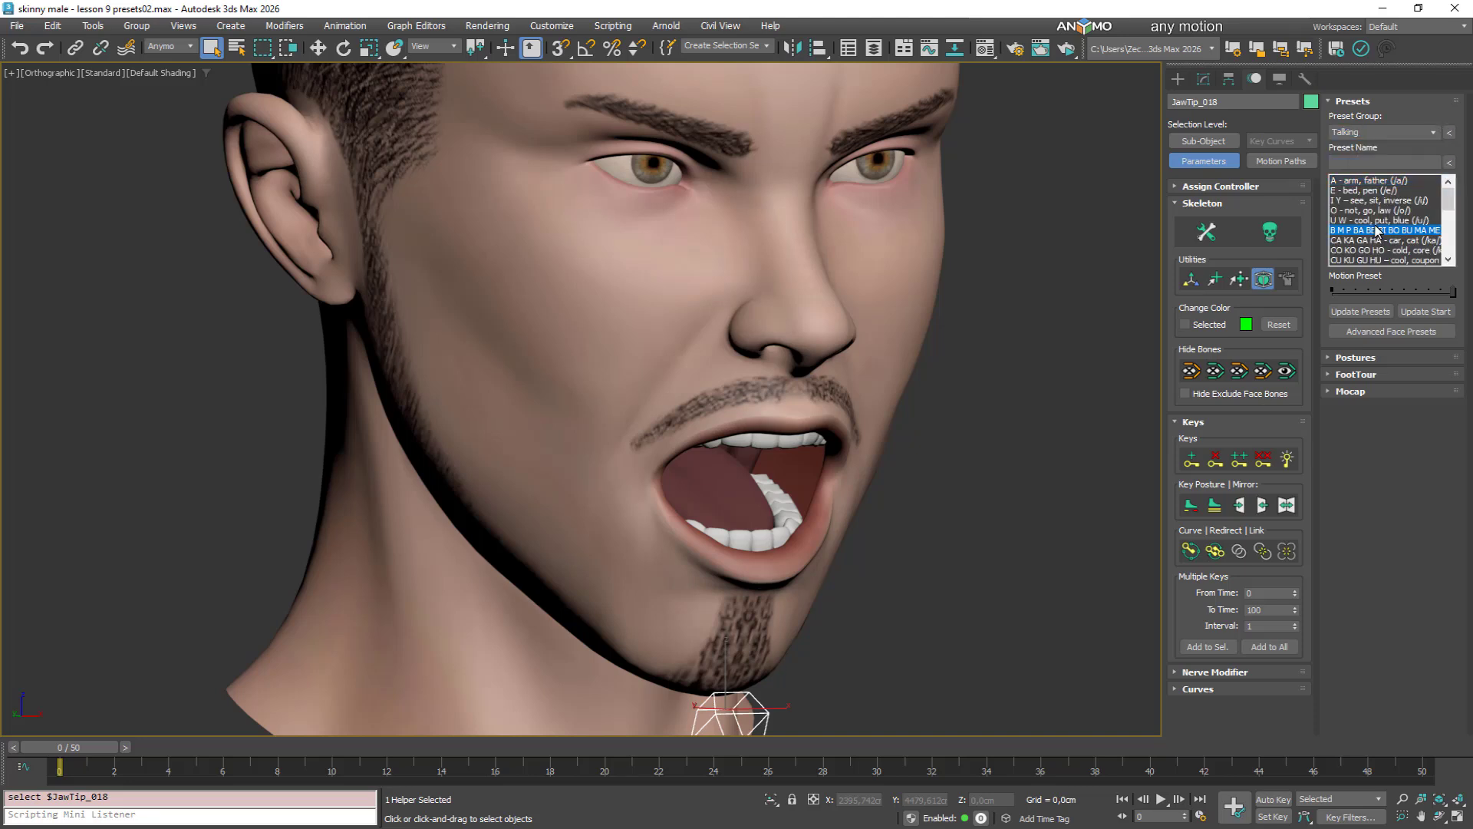
{"action": "left_click", "coordinate": [1401, 239]}
{"action": "left_click", "coordinate": [1399, 220]}
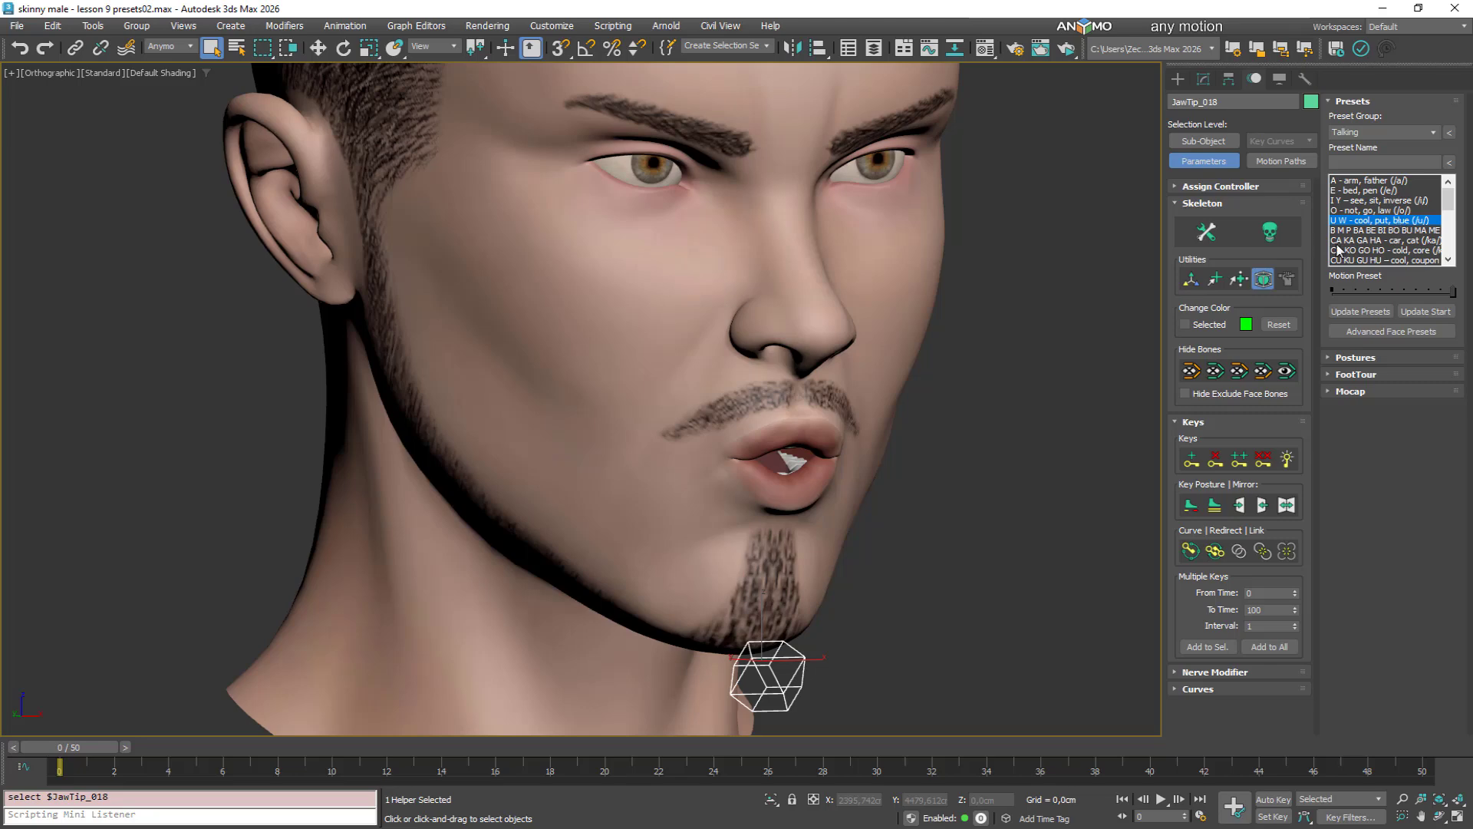
Switch to the perspective view and unhide the bones, bringing the right arm into view
{"action": "middle_click_drag", "start_coordinate": [969, 412], "coordinate": [957, 353]}
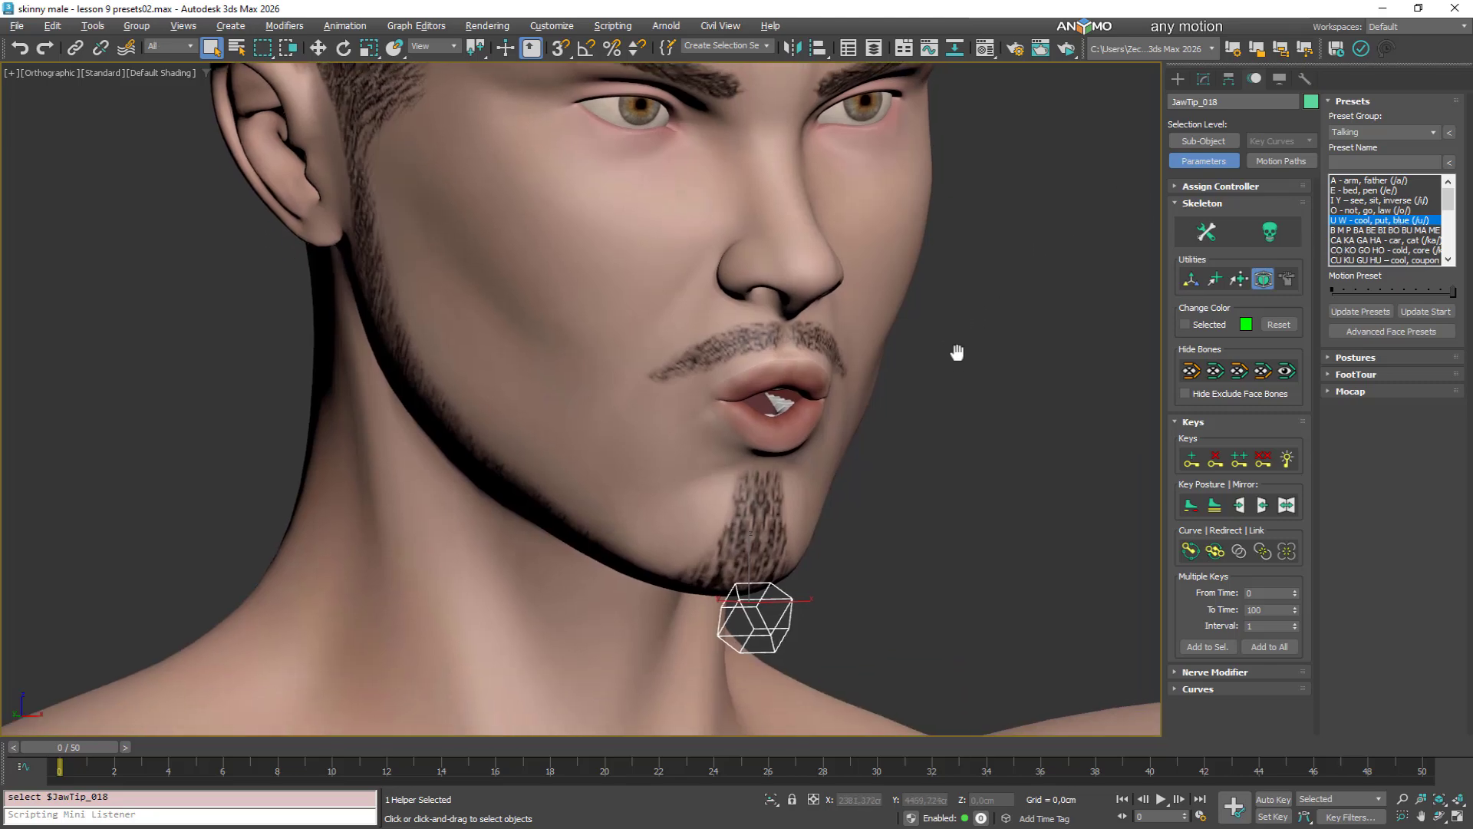
{"action": "key", "text": "p"}
{"action": "scroll", "coordinate": [957, 353], "scroll_direction": "down", "scroll_amount": 5}
{"action": "middle_click_drag", "start_coordinate": [775, 509], "coordinate": [1028, 338]}
{"action": "left_click", "coordinate": [1284, 372]}
{"action": "middle_click_drag", "start_coordinate": [629, 488], "coordinate": [948, 405]}
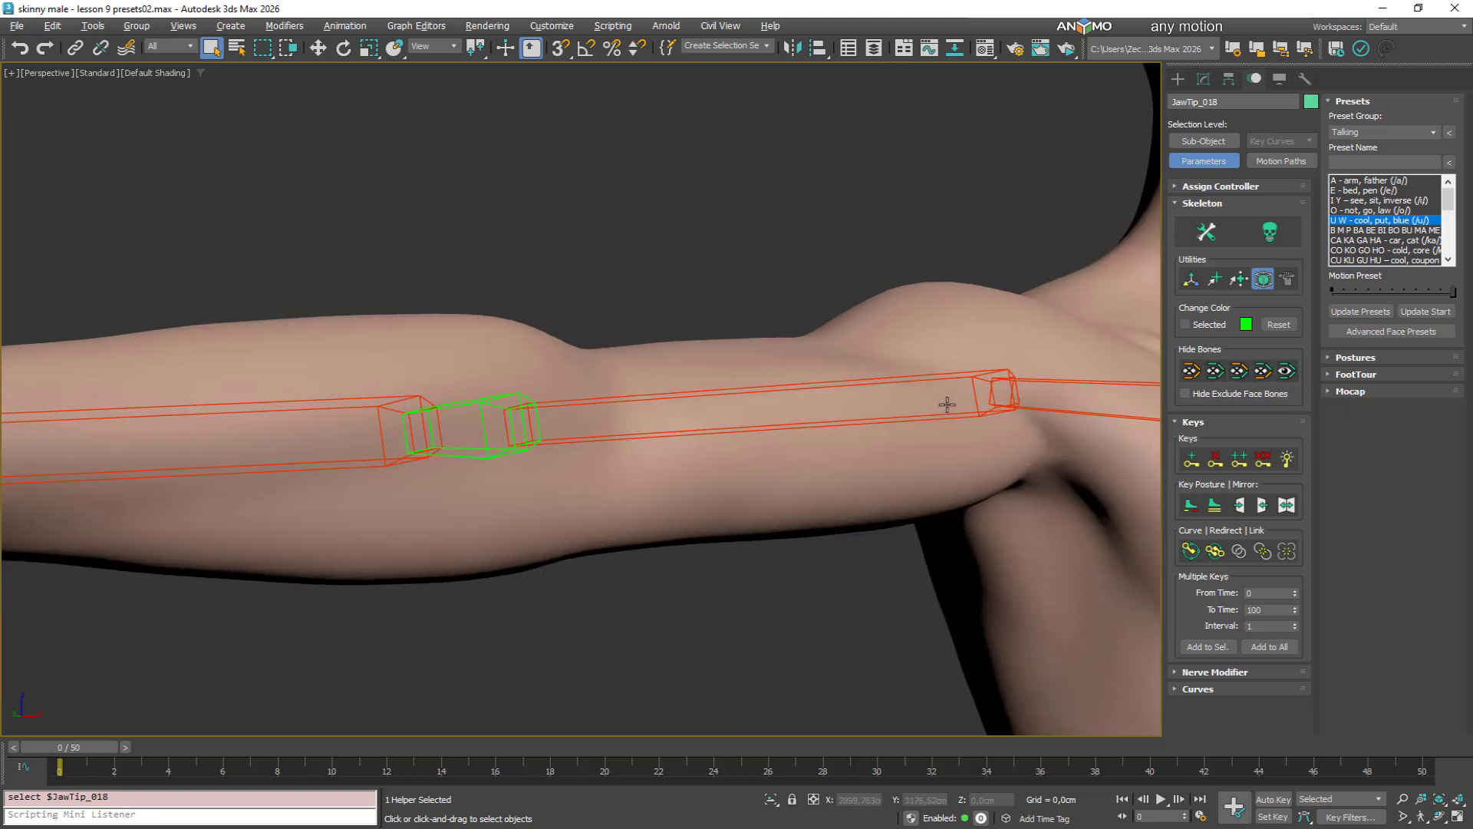
{"action": "middle_click_drag", "start_coordinate": [441, 391], "coordinate": [798, 365]}
Set the selection filter to Anymo and select the right hand bone
{"action": "left_click", "coordinate": [222, 489]}
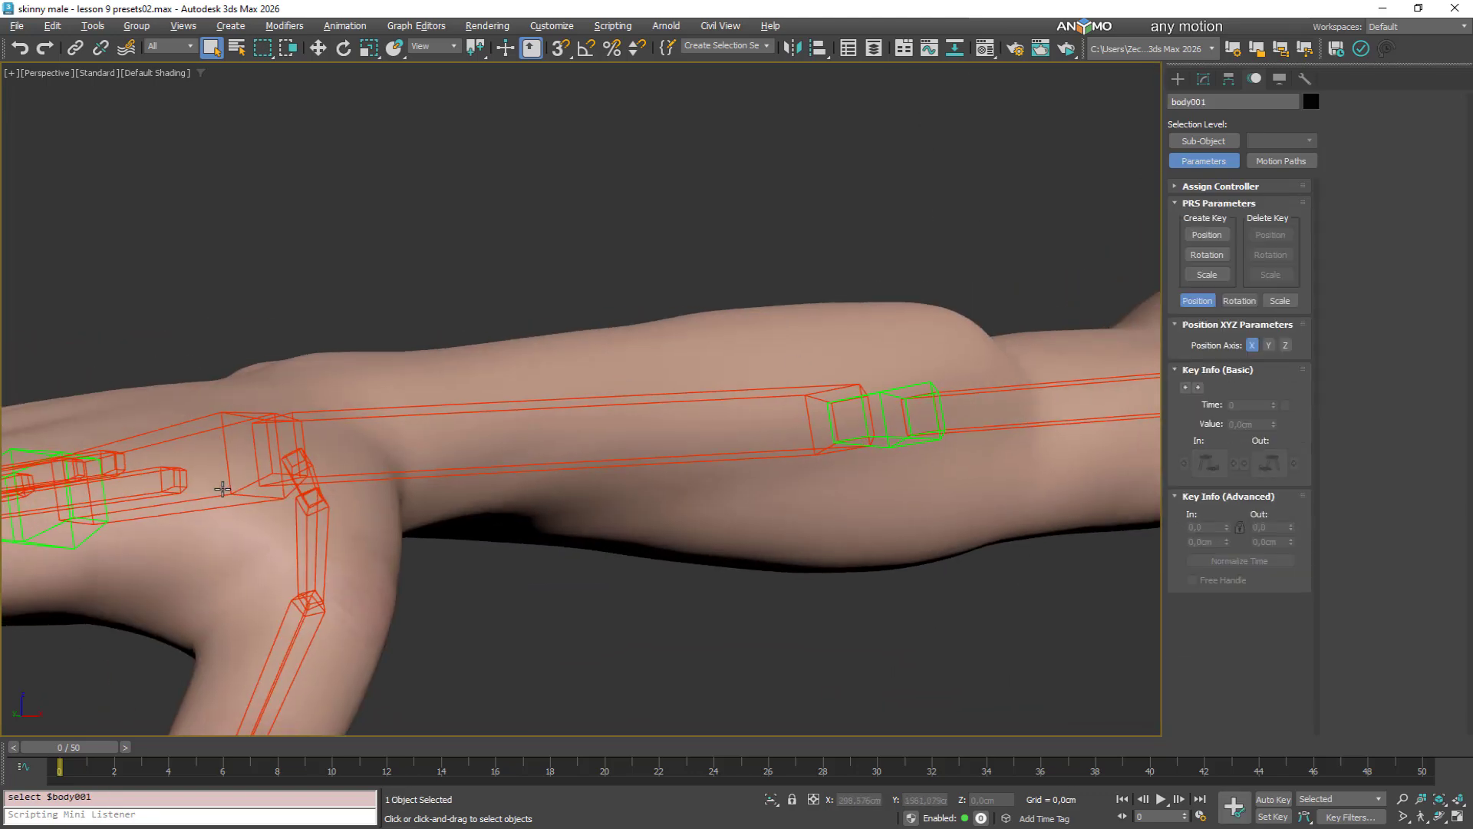
{"action": "left_click", "coordinate": [172, 48]}
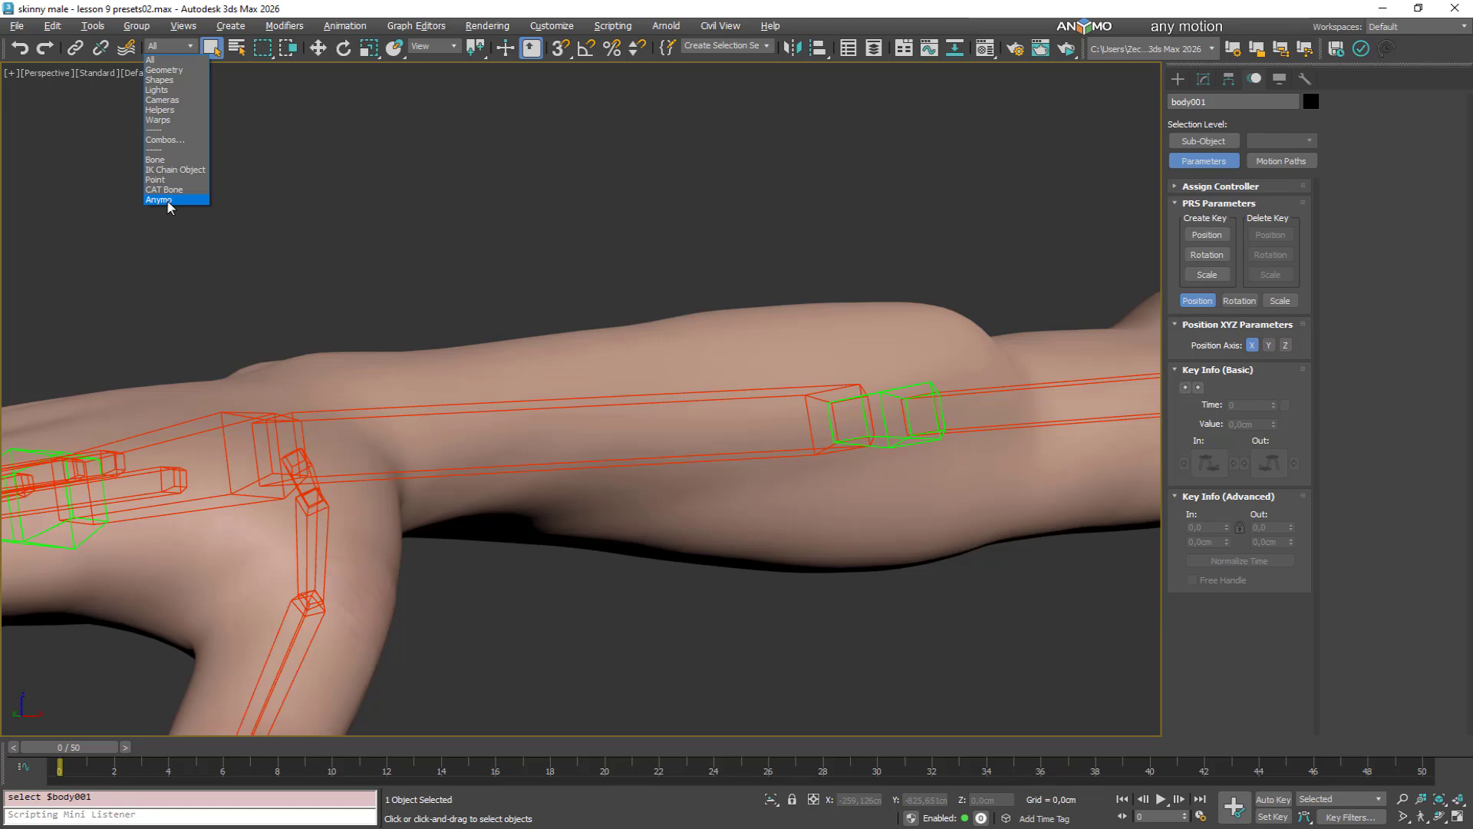
{"action": "left_click", "coordinate": [168, 200]}
{"action": "left_click", "coordinate": [243, 503]}
Select the right hand's index finger bone, preview its Closed preset at full strength and examine the fist
{"action": "scroll", "coordinate": [350, 489], "scroll_direction": "down", "scroll_amount": 3}
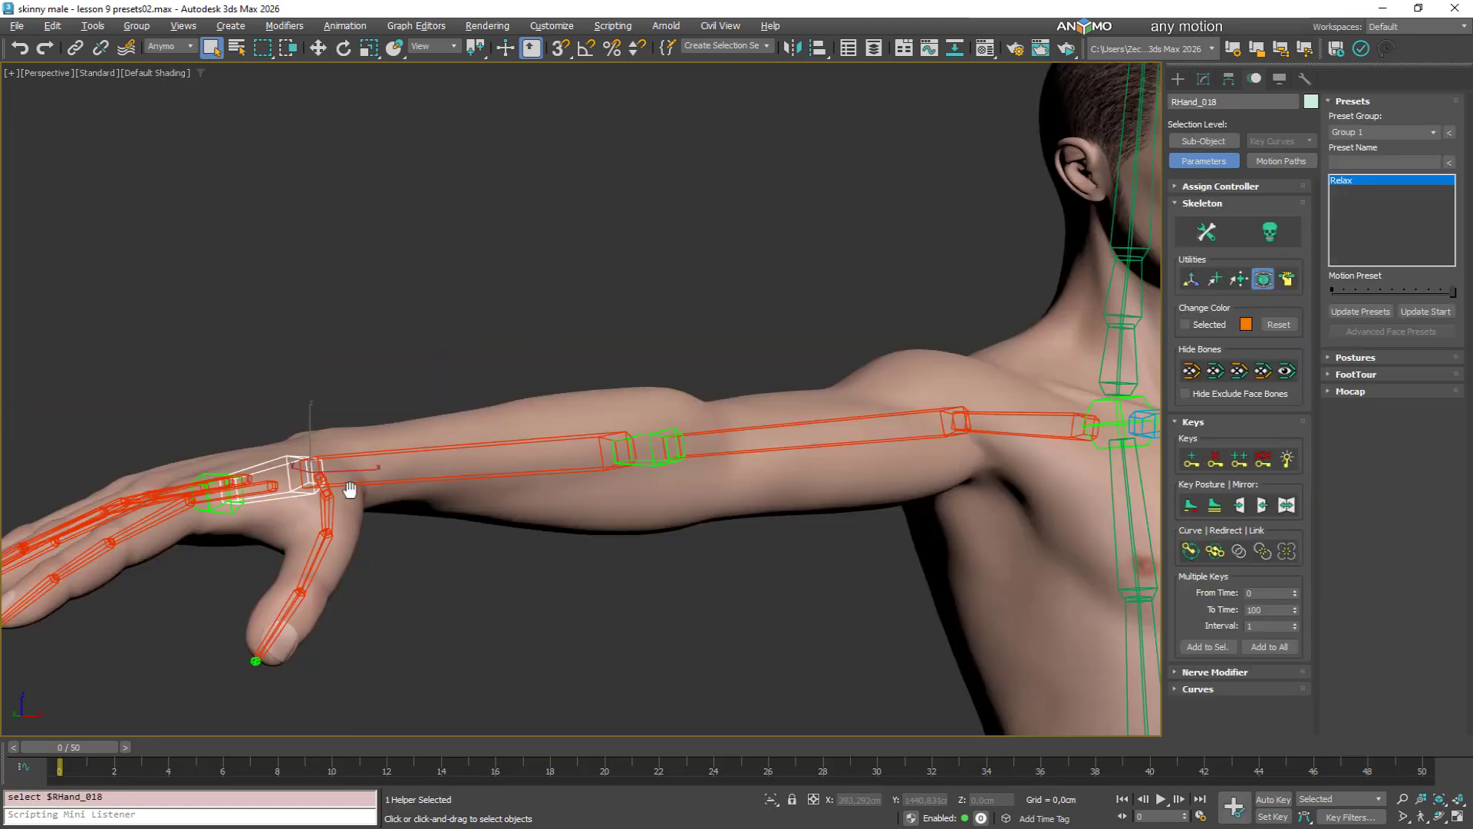
{"action": "middle_click_drag", "start_coordinate": [350, 490], "coordinate": [461, 419]}
{"action": "middle_click_drag", "start_coordinate": [461, 419], "coordinate": [510, 470], "text": "alt"}
{"action": "middle_click_drag", "start_coordinate": [430, 537], "coordinate": [490, 463]}
{"action": "left_click", "coordinate": [469, 464]}
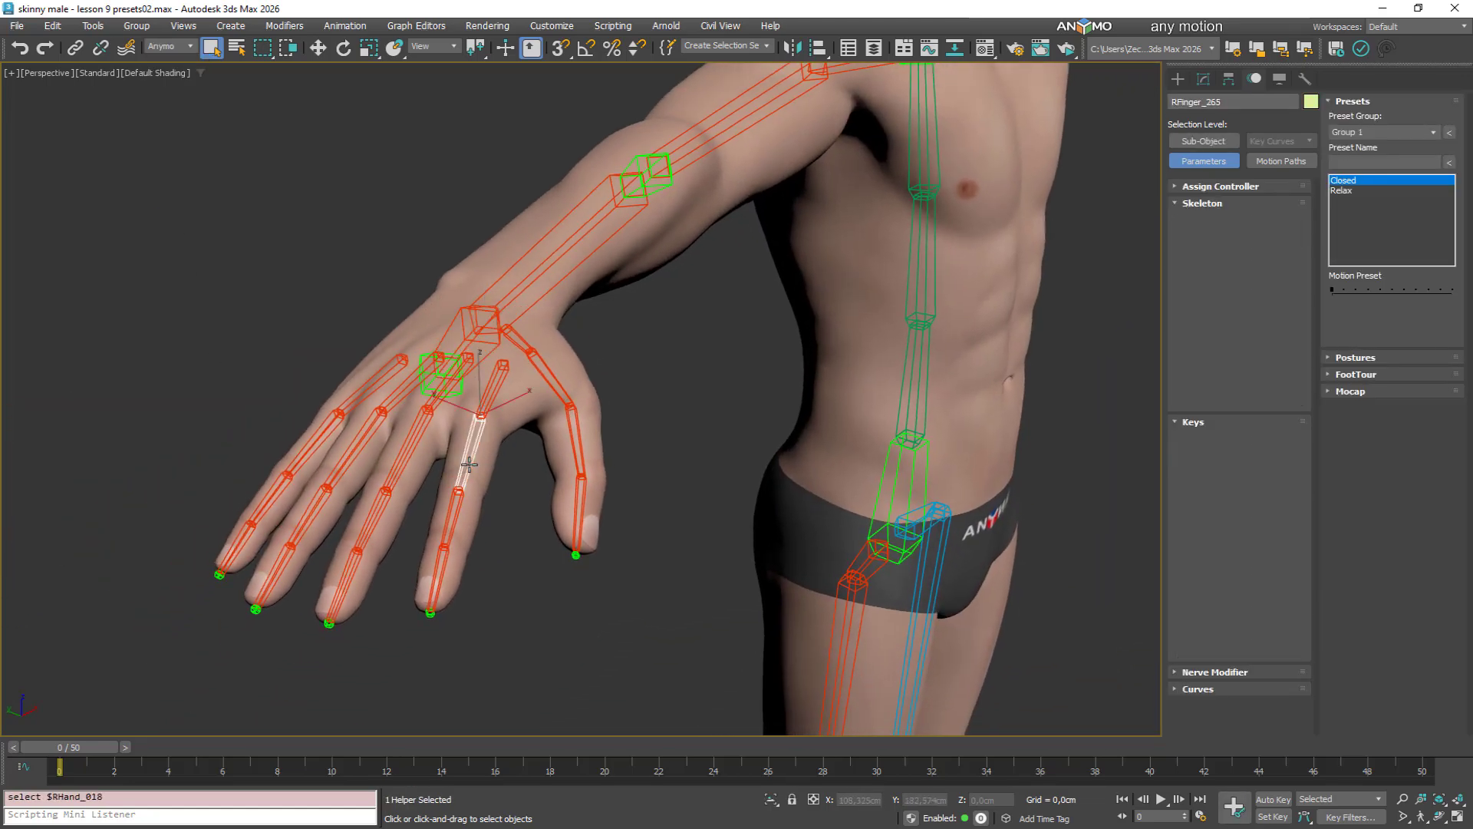
{"action": "left_click", "coordinate": [1451, 291]}
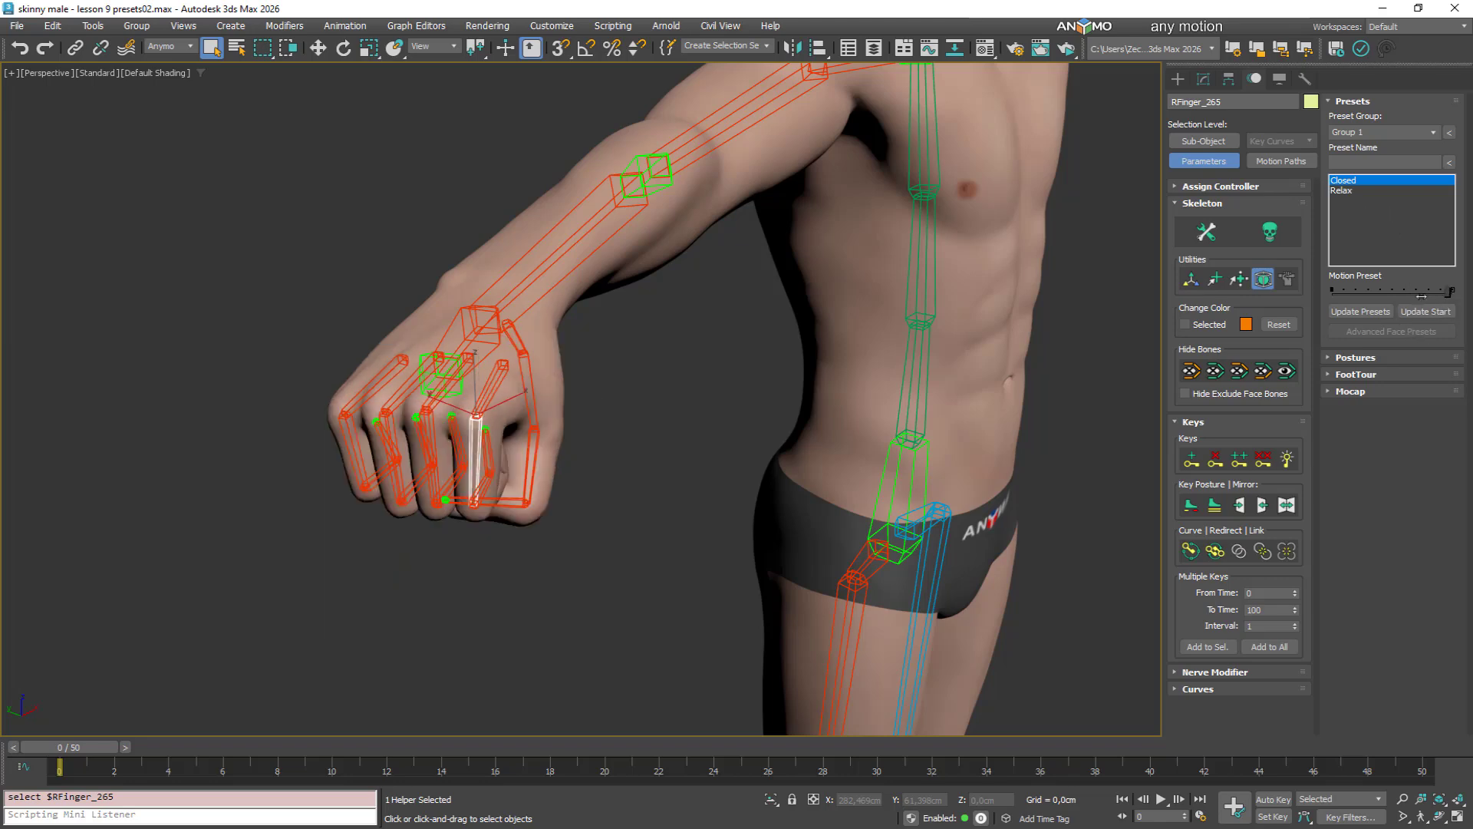
{"action": "middle_click_drag", "start_coordinate": [807, 421], "coordinate": [801, 376], "text": "alt"}
{"action": "scroll", "coordinate": [461, 426], "scroll_direction": "up", "scroll_amount": 4}
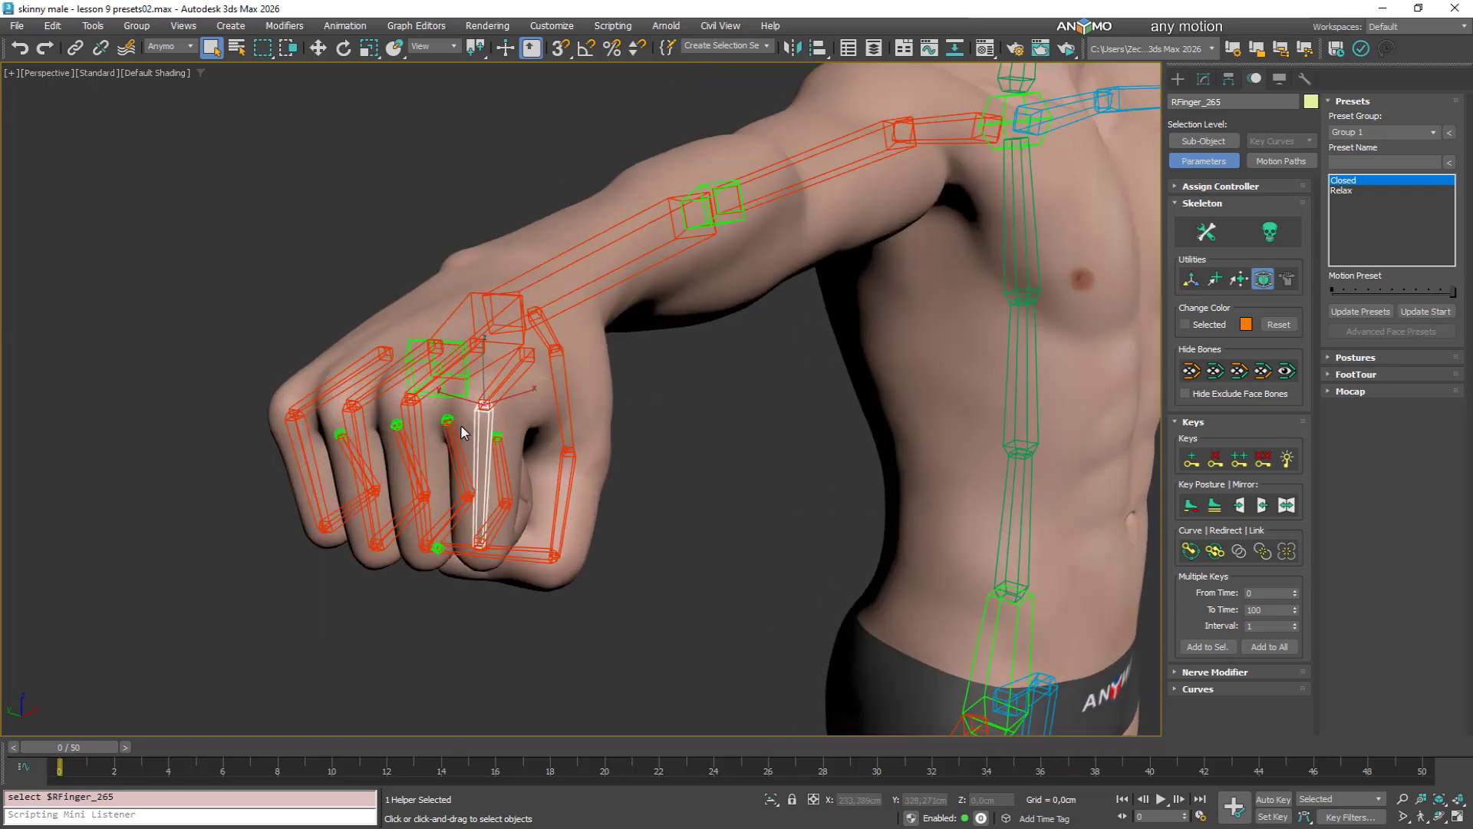
{"action": "mouse_move", "coordinate": [1460, 302]}
{"action": "left_mouse_down"}
{"action": "mouse_move", "coordinate": [1317, 288]}
{"action": "mouse_move", "coordinate": [1455, 293]}
{"action": "left_mouse_up"}
{"action": "middle_click_drag", "start_coordinate": [696, 562], "coordinate": [1086, 456], "text": "alt"}
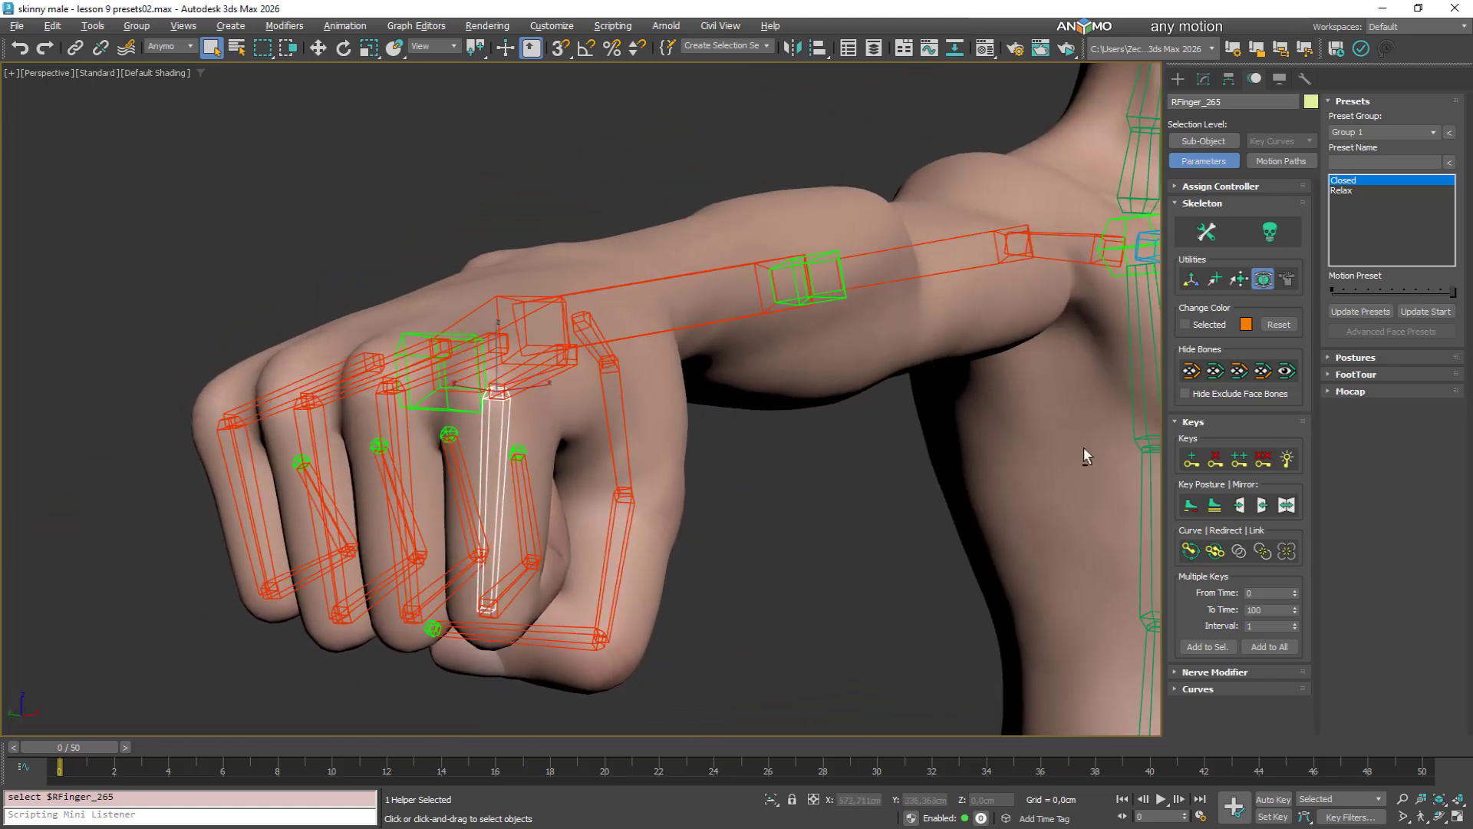
Select a right thumb bone and apply the Relax preset to the hand at full strength
{"action": "left_click", "coordinate": [628, 524]}
{"action": "middle_click_drag", "start_coordinate": [628, 524], "coordinate": [755, 522], "text": "alt"}
{"action": "left_click", "coordinate": [1347, 190]}
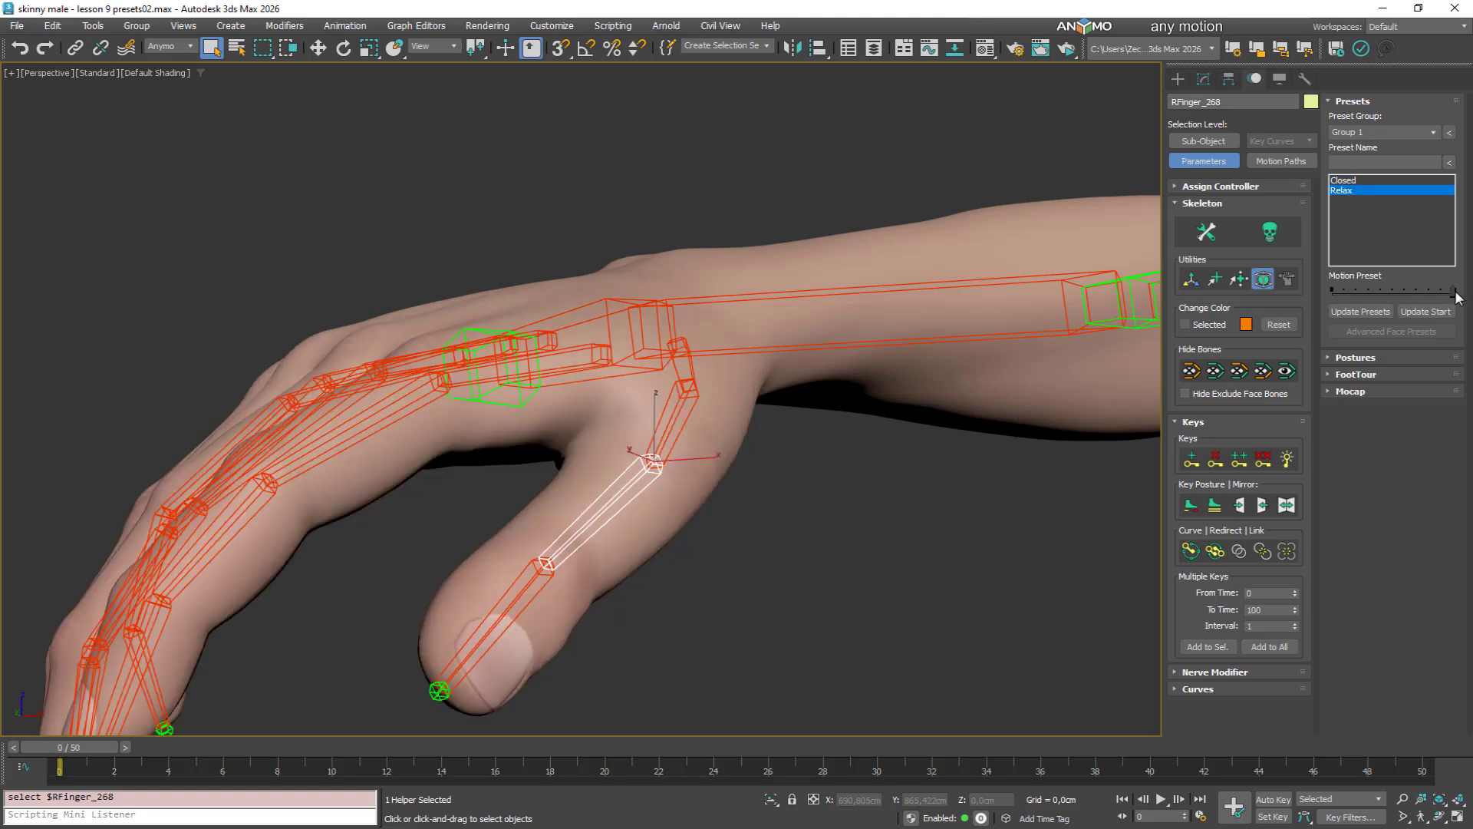
{"action": "scroll", "coordinate": [492, 376], "scroll_direction": "down", "scroll_amount": 6}
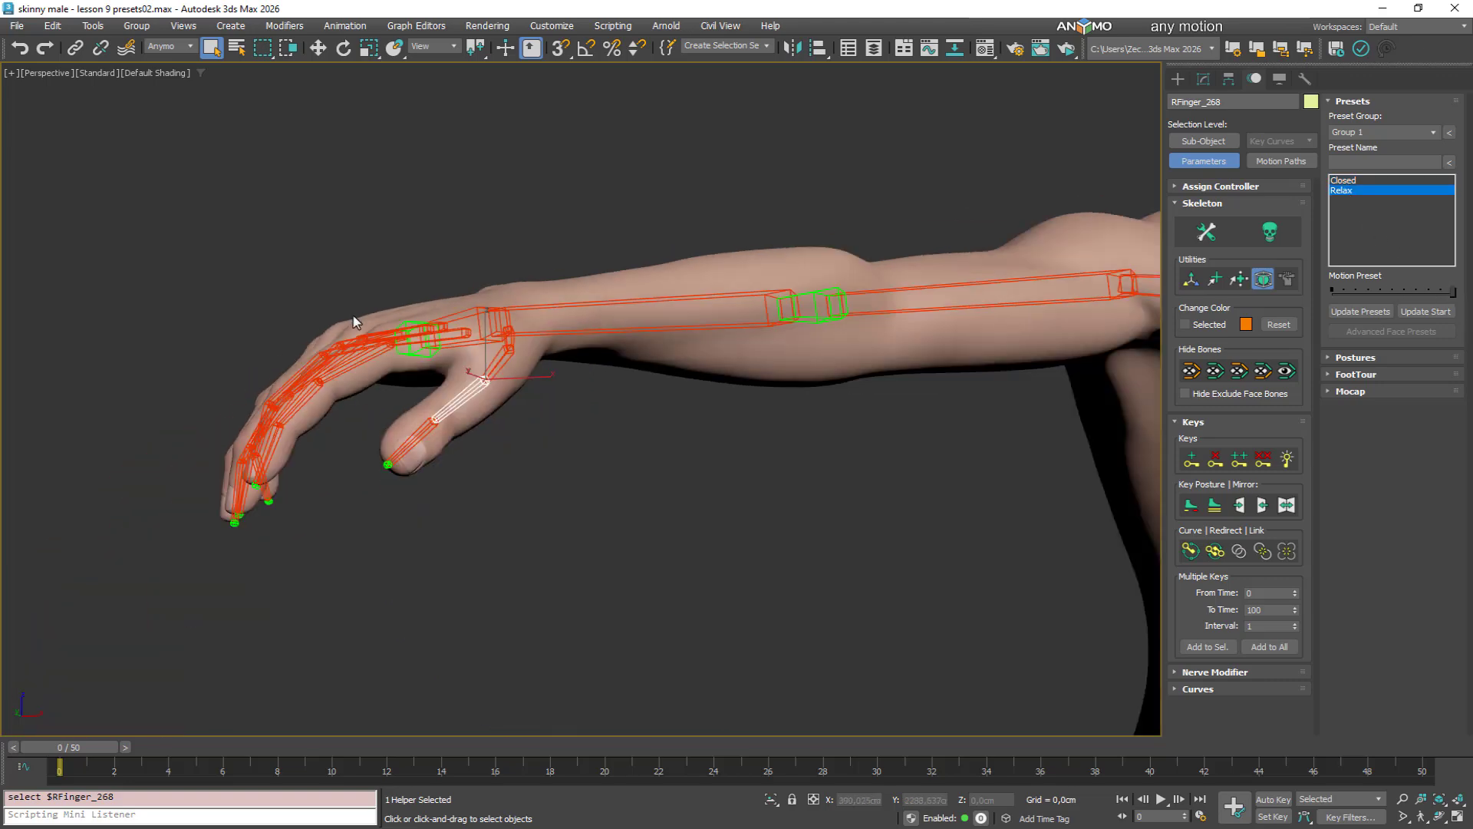
Select the right upper arm bone, preview its Relax preset at full strength and examine the lowered arm
{"action": "middle_click_drag", "start_coordinate": [950, 387], "coordinate": [783, 440]}
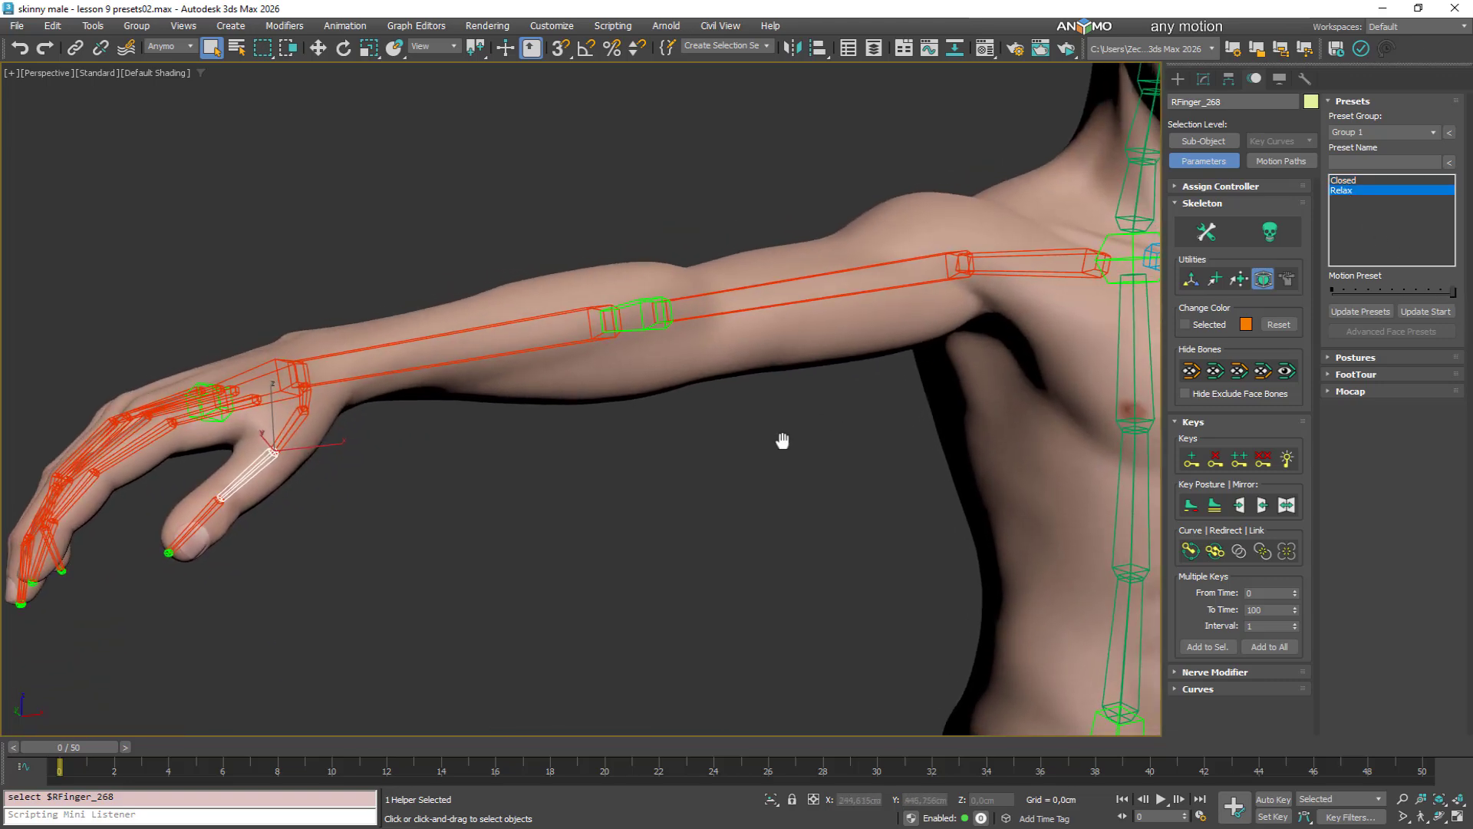
{"action": "left_click", "coordinate": [882, 265]}
{"action": "middle_click_drag", "start_coordinate": [1010, 324], "coordinate": [845, 360]}
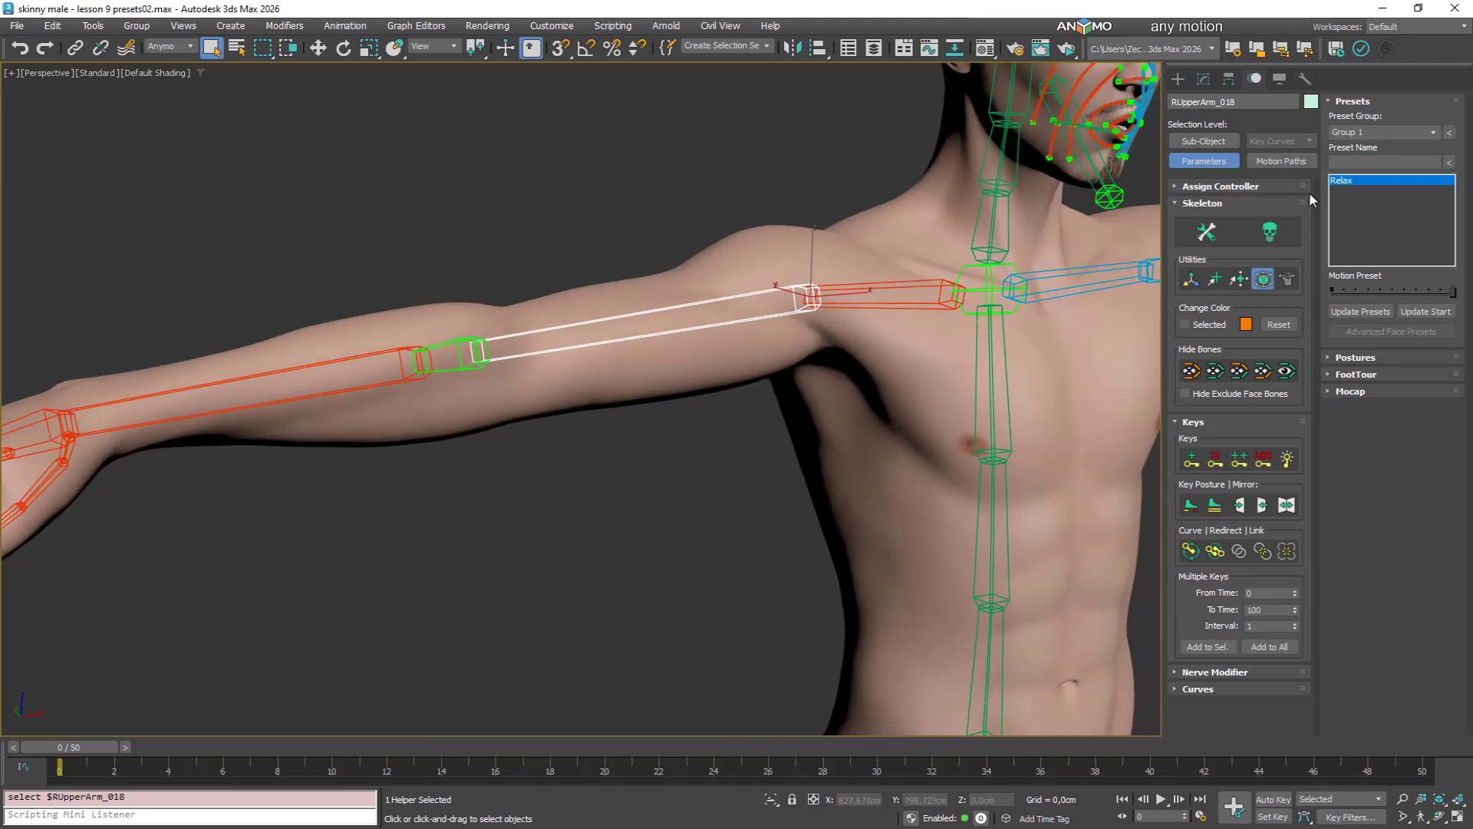
{"action": "left_click", "coordinate": [1455, 294]}
{"action": "middle_click_drag", "start_coordinate": [776, 498], "coordinate": [670, 343]}
{"action": "middle_click_drag", "start_coordinate": [670, 343], "coordinate": [647, 383], "text": "alt"}
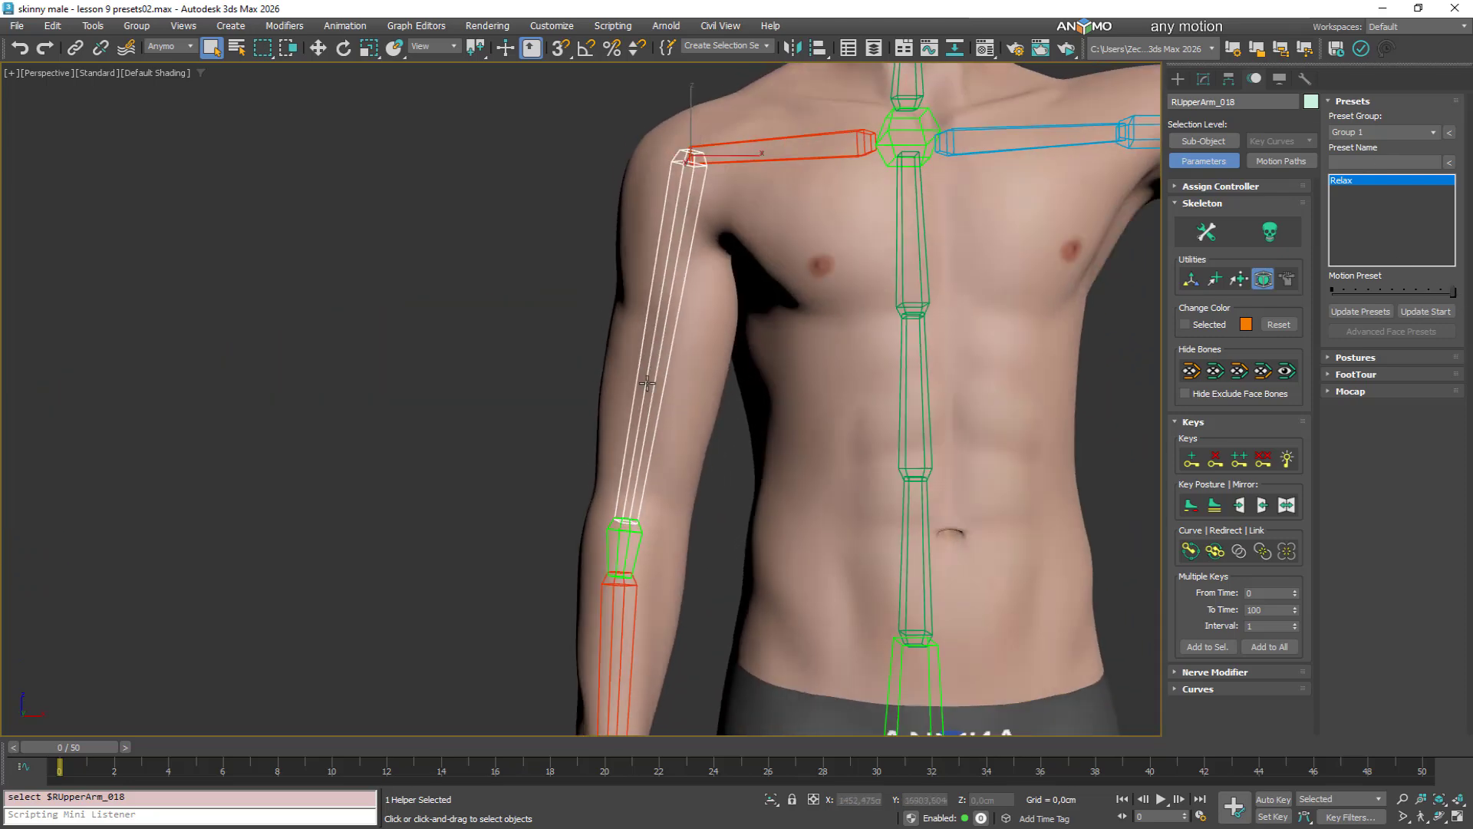
{"action": "middle_click_drag", "start_coordinate": [735, 604], "coordinate": [631, 415]}
{"action": "scroll", "coordinate": [605, 401], "scroll_direction": "down", "scroll_amount": 5}
{"action": "scroll", "coordinate": [571, 298], "scroll_direction": "up", "scroll_amount": 3}
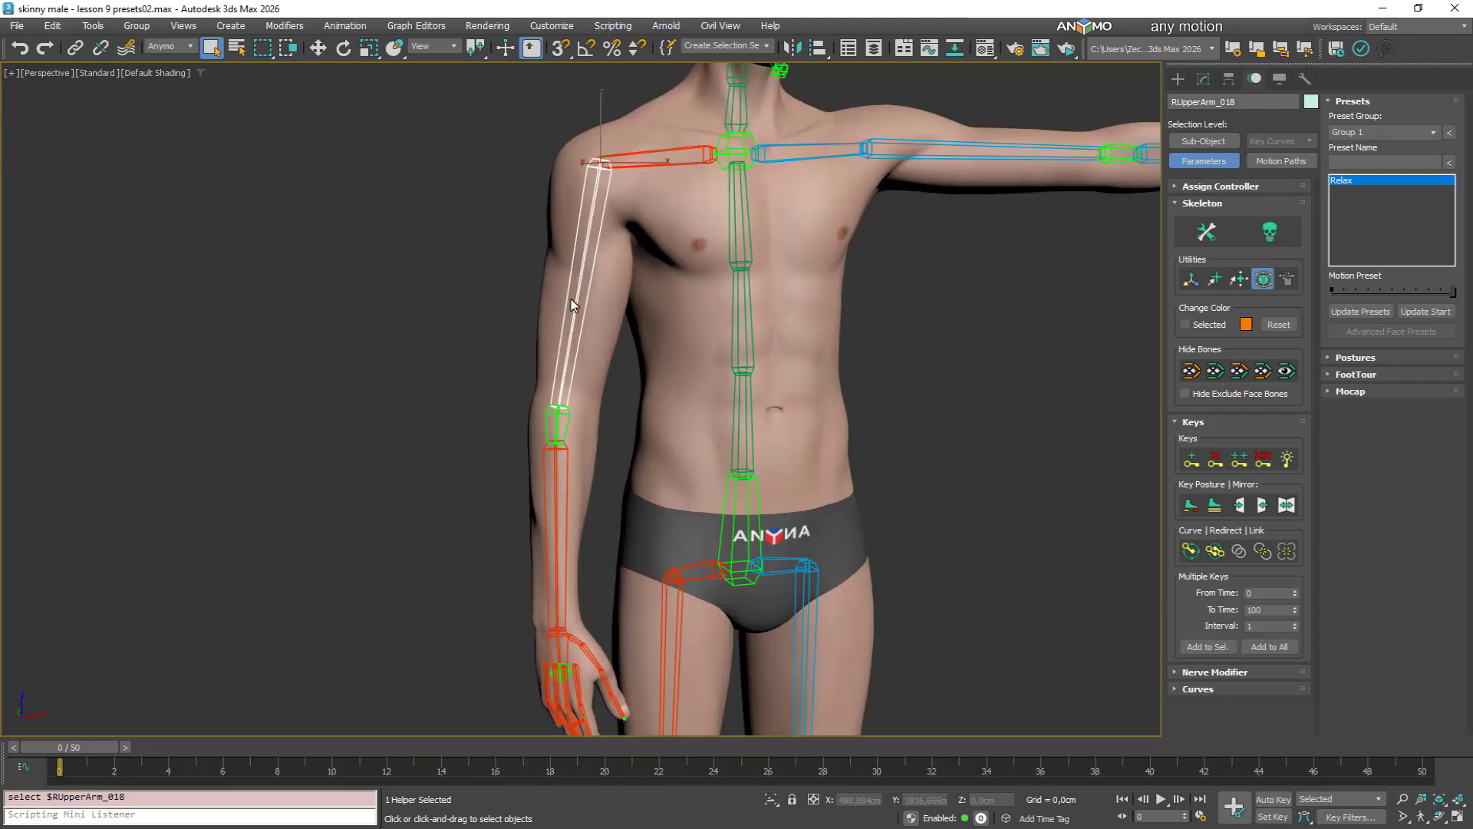
{"action": "scroll", "coordinate": [571, 304], "scroll_direction": "up", "scroll_amount": 3}
Return the upper arm's Relax motion to its start and select a right thumb bone
{"action": "left_click_drag", "start_coordinate": [1432, 291], "coordinate": [1330, 292]}
{"action": "middle_click_drag", "start_coordinate": [666, 285], "coordinate": [969, 521]}
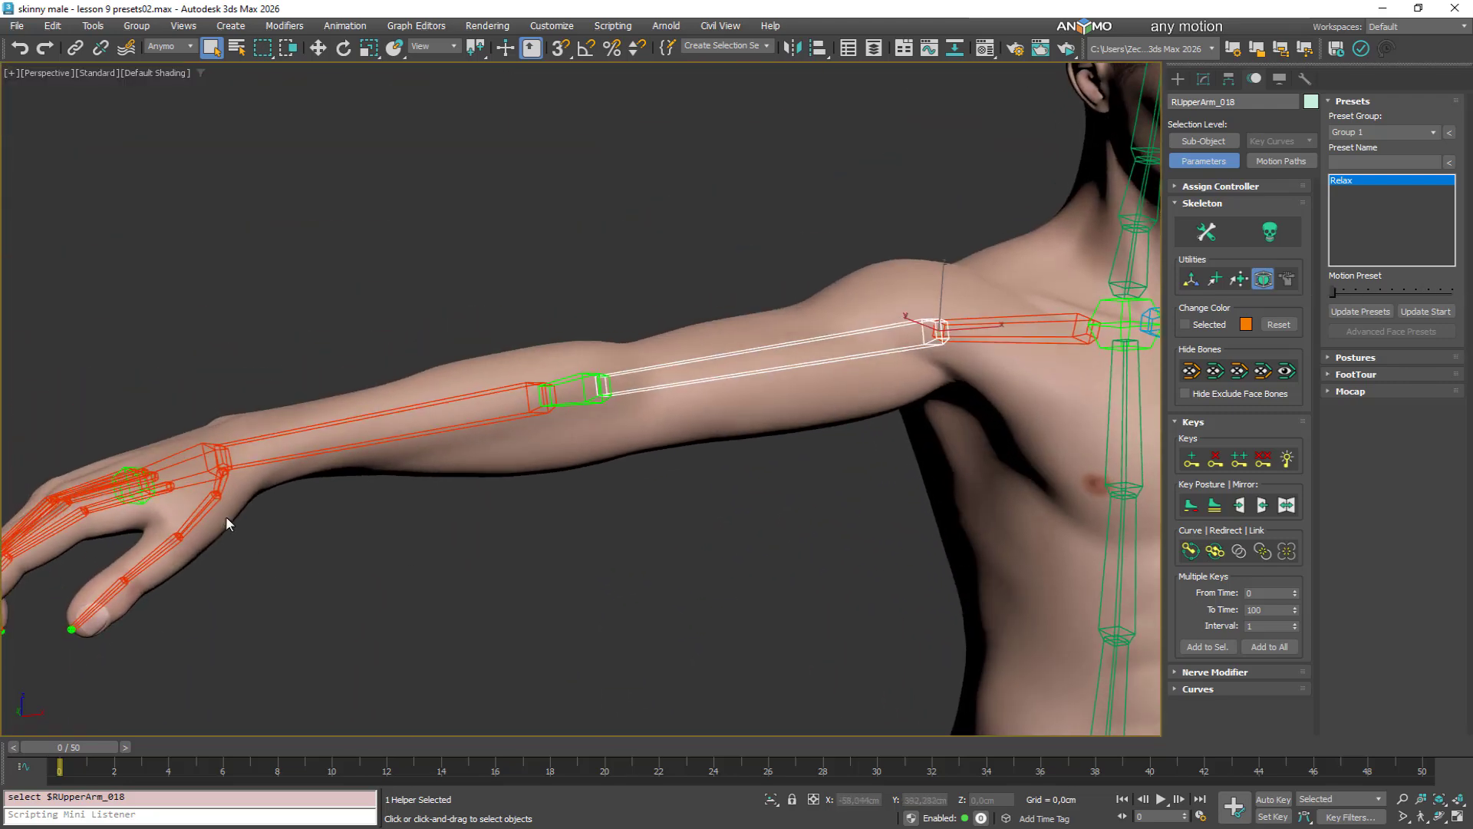
{"action": "left_click", "coordinate": [149, 555]}
{"action": "middle_click_drag", "start_coordinate": [195, 560], "coordinate": [505, 556], "text": "alt"}
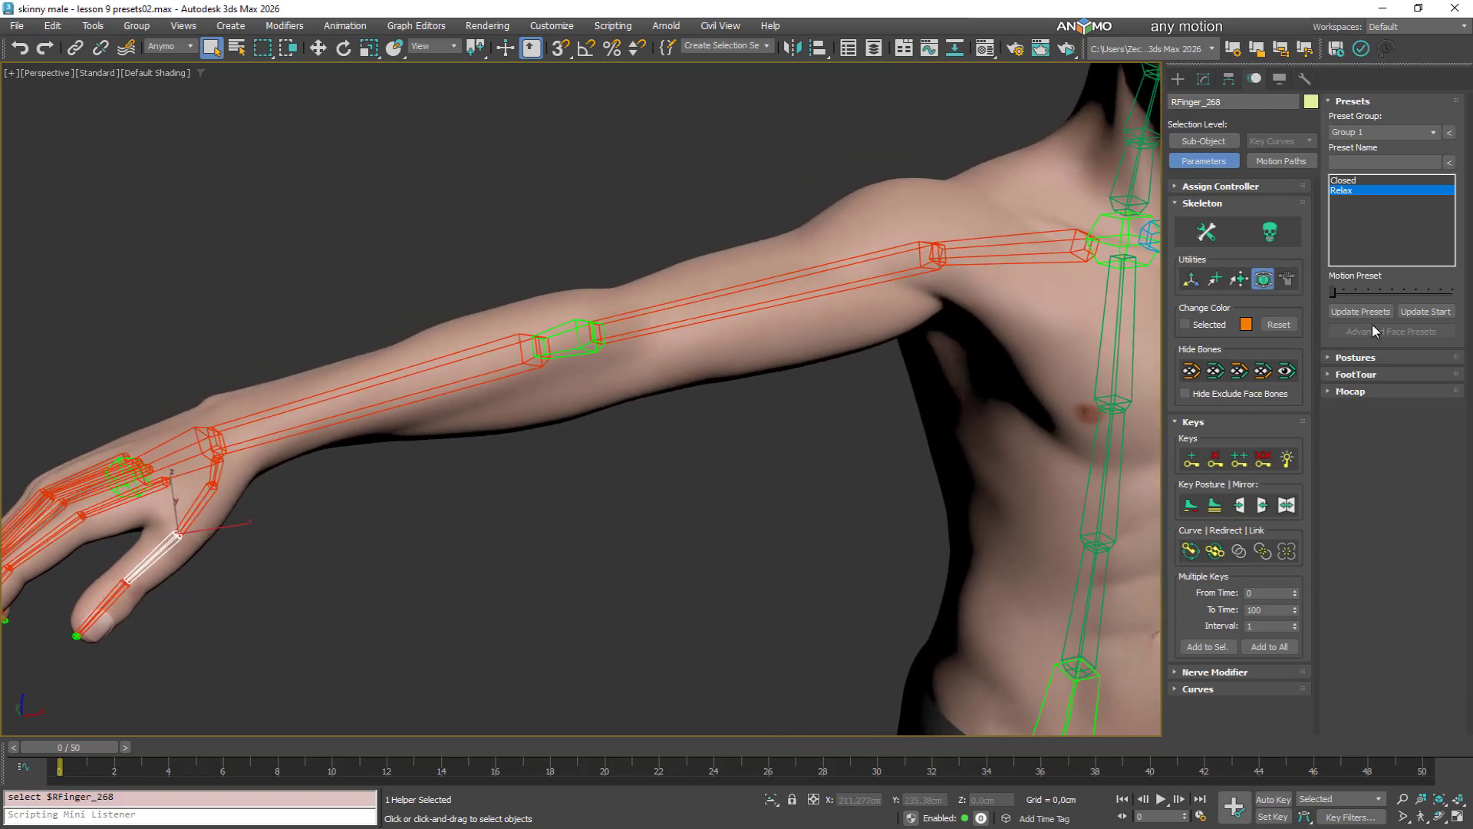
Return to the face and select a right face bone beside the mouth to access the Talking presets
{"action": "middle_click_drag", "start_coordinate": [751, 384], "coordinate": [284, 583], "text": "alt"}
{"action": "scroll", "coordinate": [283, 583], "scroll_direction": "up", "scroll_amount": 5}
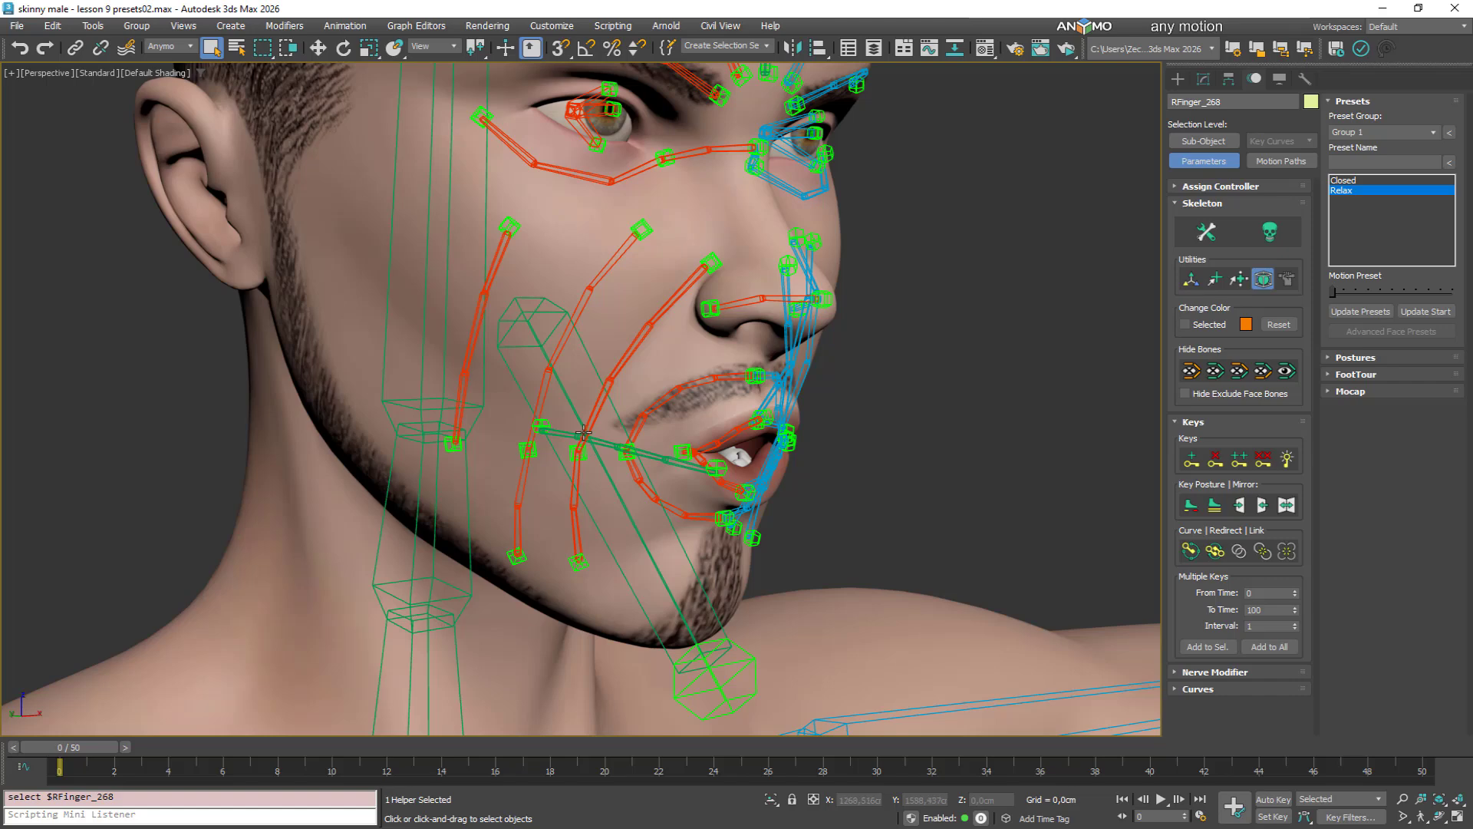
{"action": "left_click", "coordinate": [646, 424]}
{"action": "middle_click_drag", "start_coordinate": [697, 486], "coordinate": [721, 485], "text": "alt"}
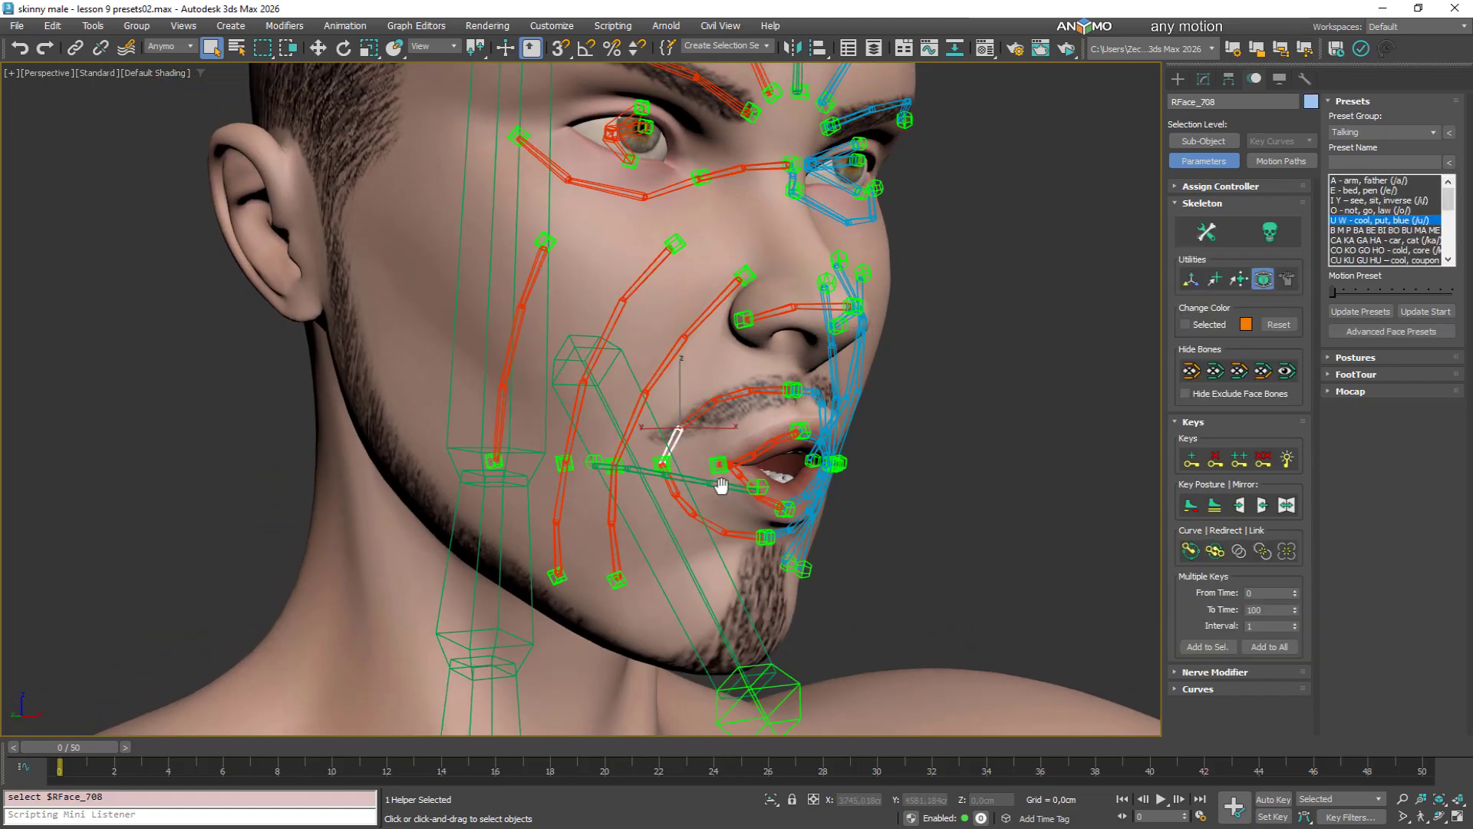
{"action": "middle_click_drag", "start_coordinate": [936, 491], "coordinate": [932, 478], "text": "alt"}
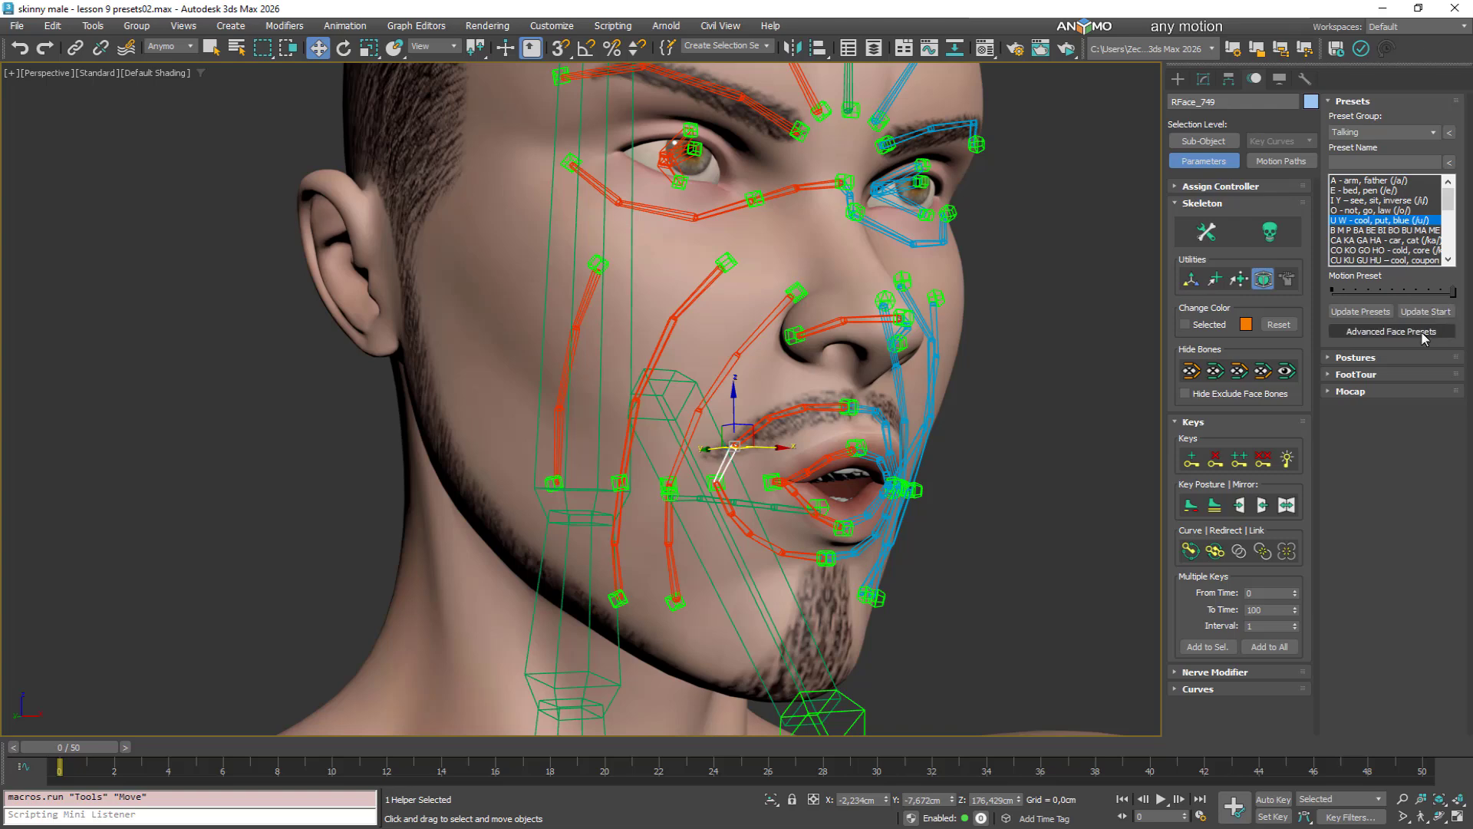
Open Advanced Face Presets and enlarge the preview window and its Presets column to show the full preset names
{"action": "left_click", "coordinate": [1390, 331]}
{"action": "middle_click_drag", "start_coordinate": [758, 316], "coordinate": [767, 328], "text": "alt"}
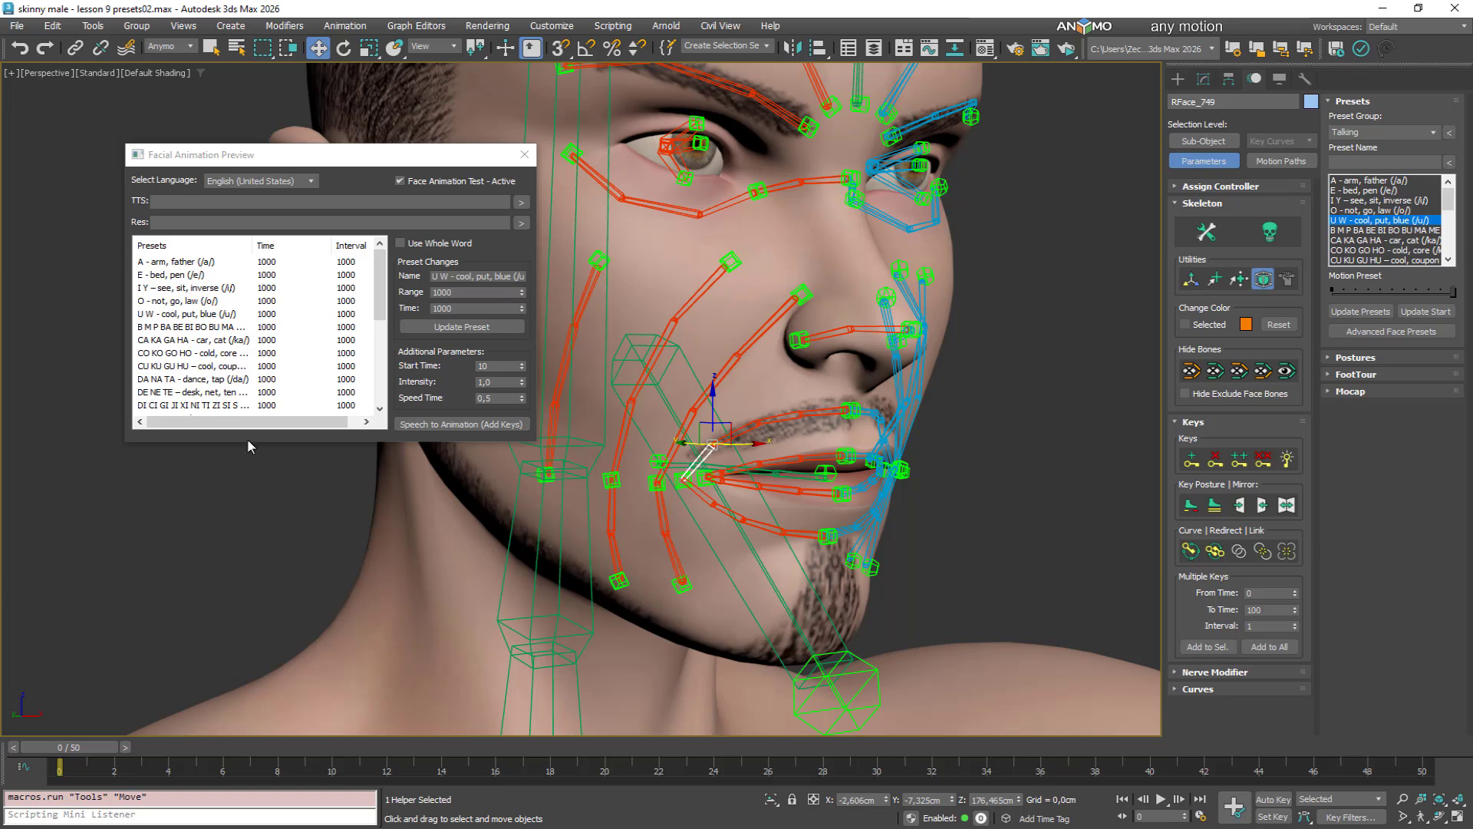
{"action": "left_click_drag", "start_coordinate": [222, 445], "coordinate": [217, 653]}
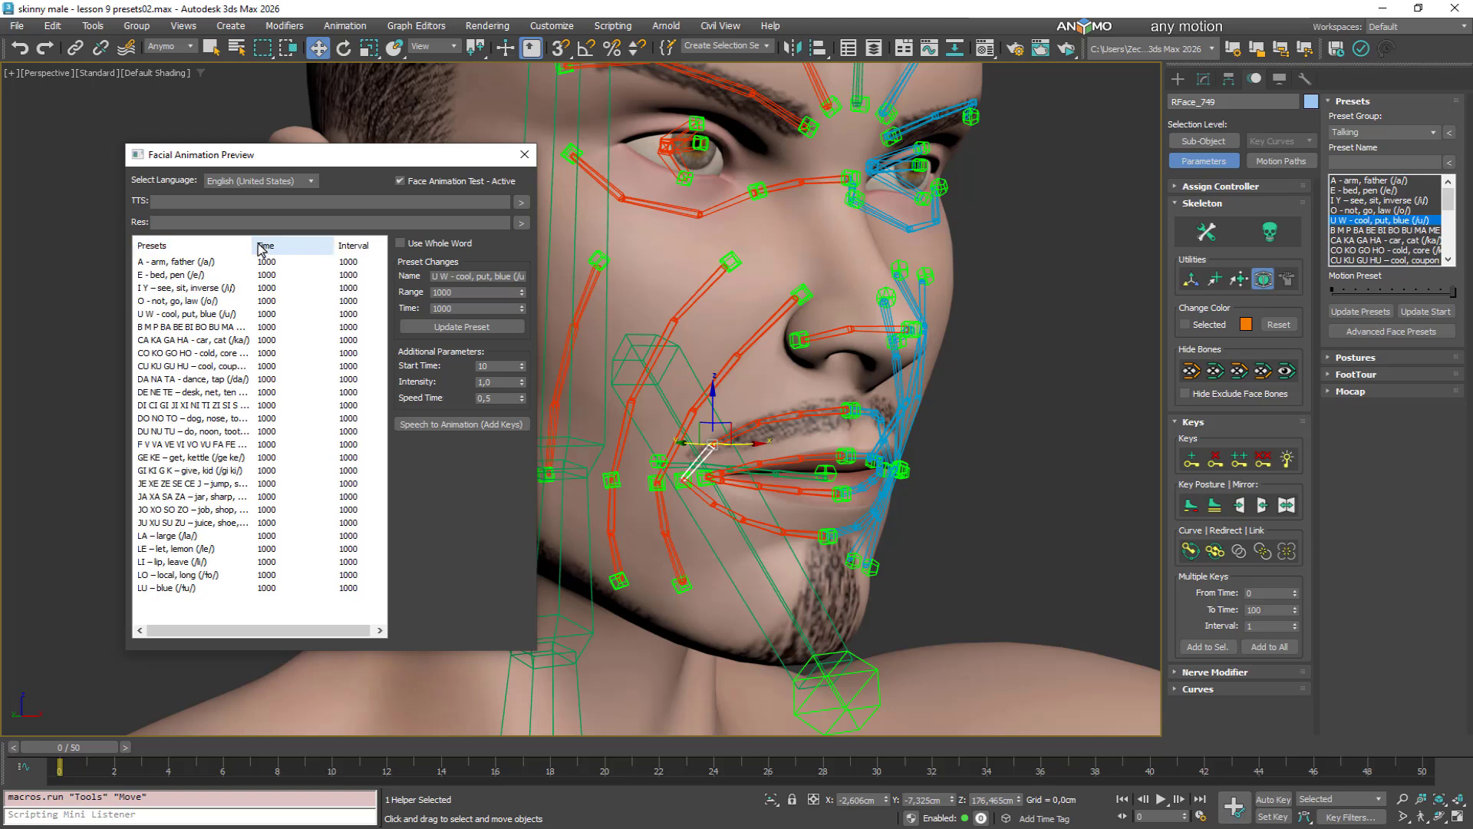
{"action": "left_click_drag", "start_coordinate": [255, 245], "coordinate": [286, 243]}
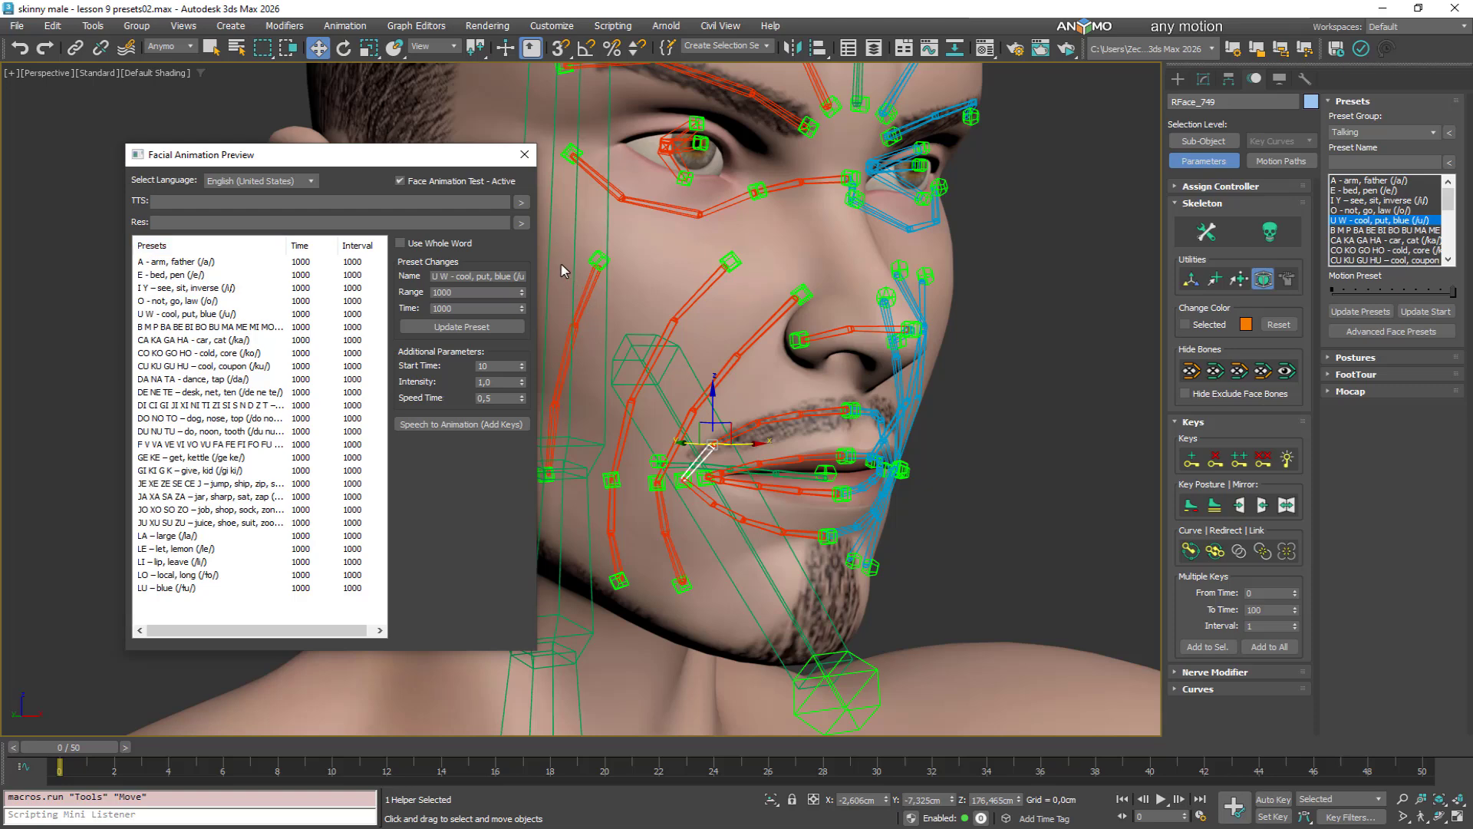
{"action": "left_click_drag", "start_coordinate": [537, 253], "coordinate": [712, 256]}
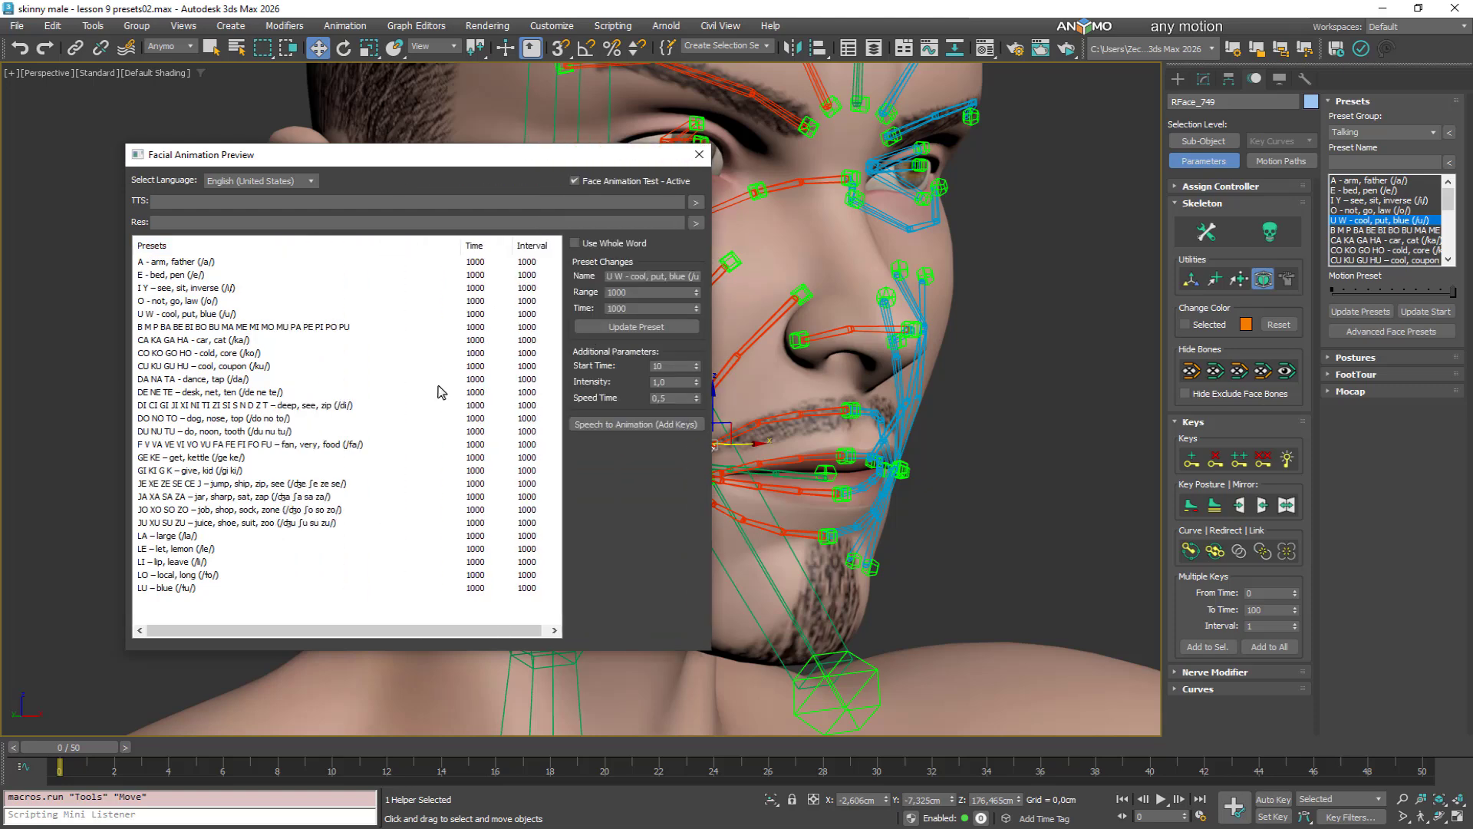